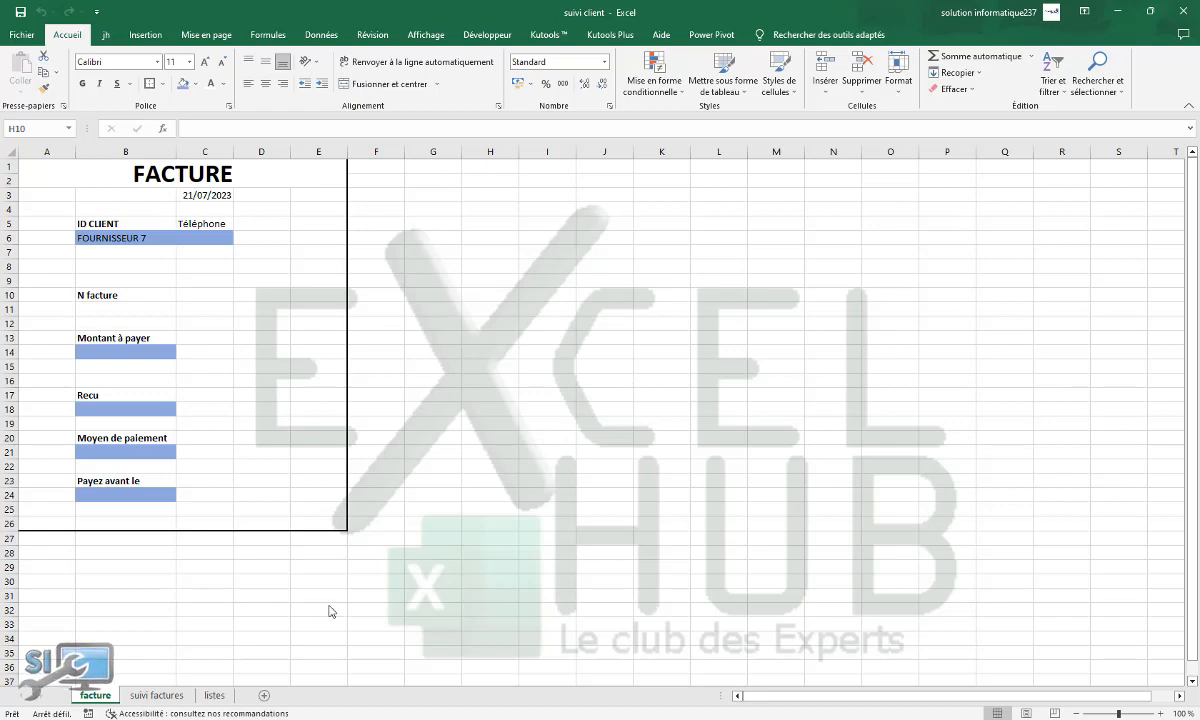
Step: Switch to the suivi factures sheet and widen the Fournisseur column so the supplier names fit
left_click(147, 697)
left_click(201, 398)
left_click(327, 277)
left_click(226, 351)
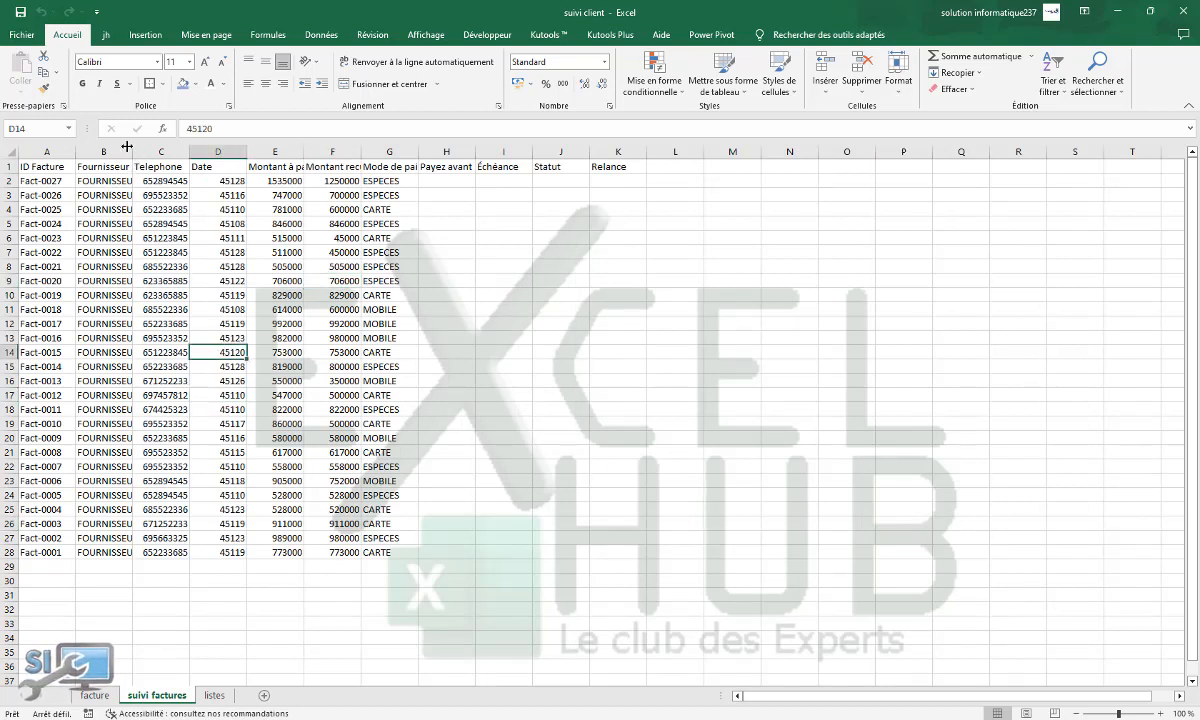
left_click_drag(132, 152, 162, 160)
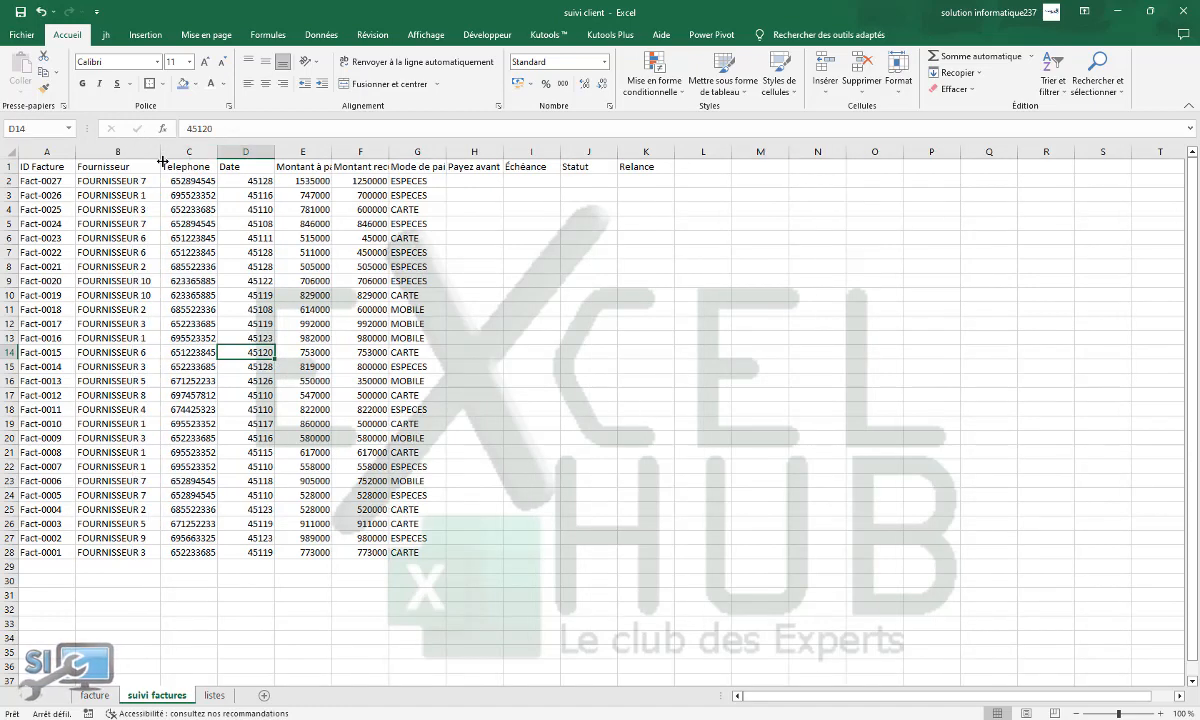
left_click(139, 218)
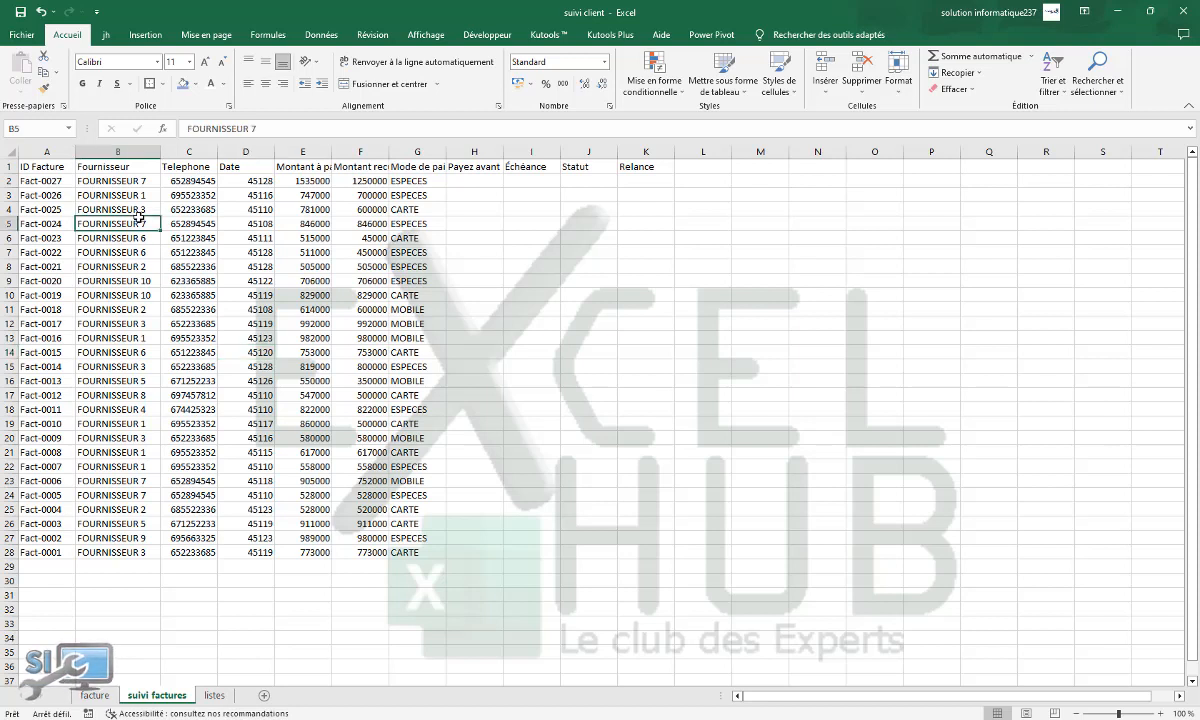
Step: Examine the ID Facture, Fournisseur and Telephone columns of the invoice list
left_click(54, 195)
left_click(53, 222)
left_click(44, 268)
left_click(44, 311)
left_click(49, 378)
left_click(40, 453)
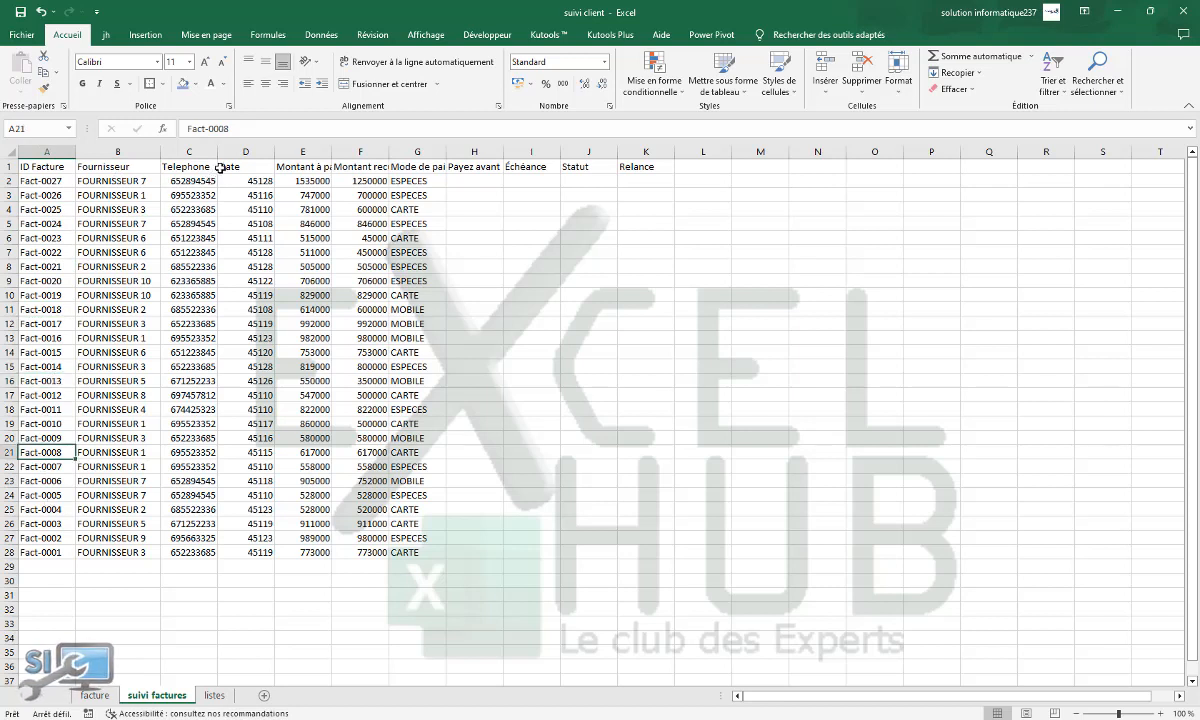
left_click(97, 195)
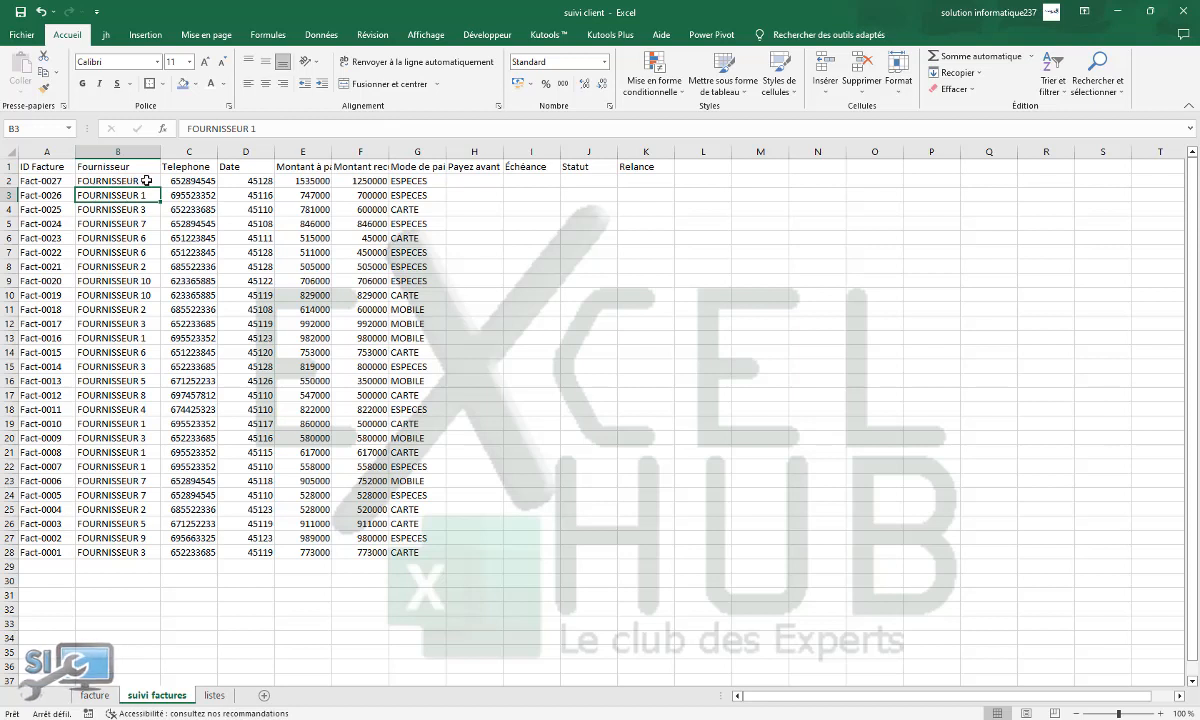
left_click(86, 164)
left_click(205, 164)
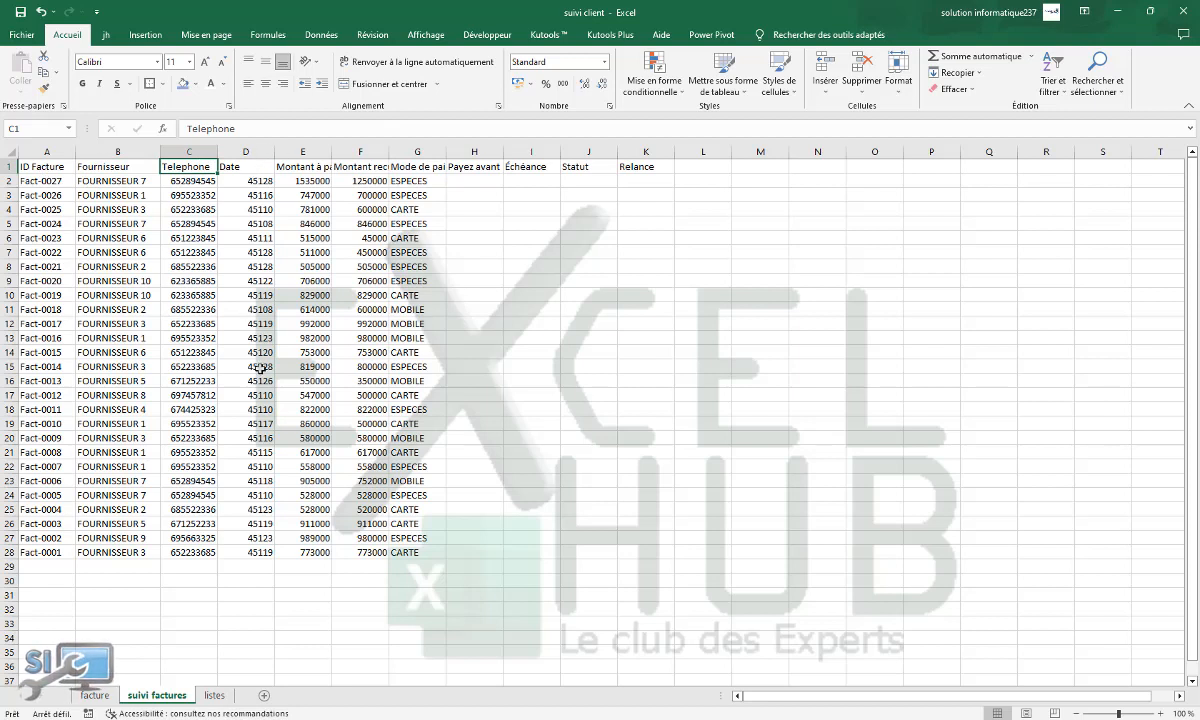
Step: Widen the Montant à payer, Montant recu and Mode de paiement columns to make their headers more readable
left_click_drag(332, 155, 413, 156)
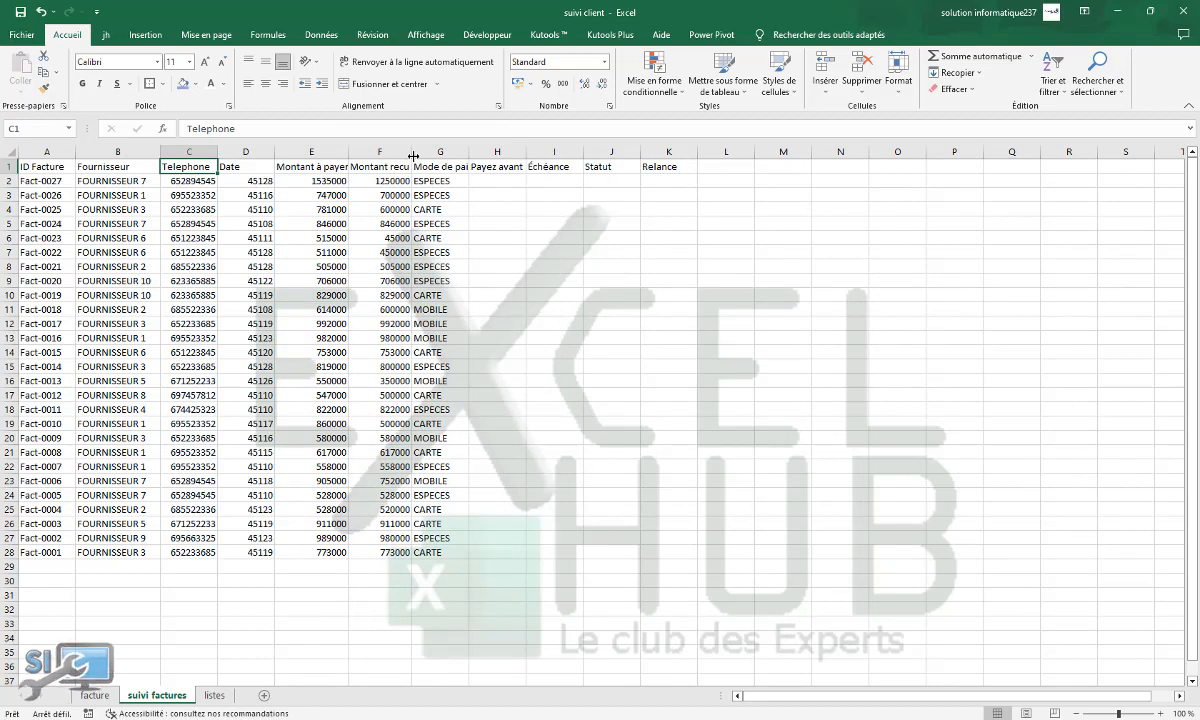
mouse_move(469, 157)
left_mouse_down()
mouse_move(458, 157)
mouse_move(487, 152)
left_mouse_up()
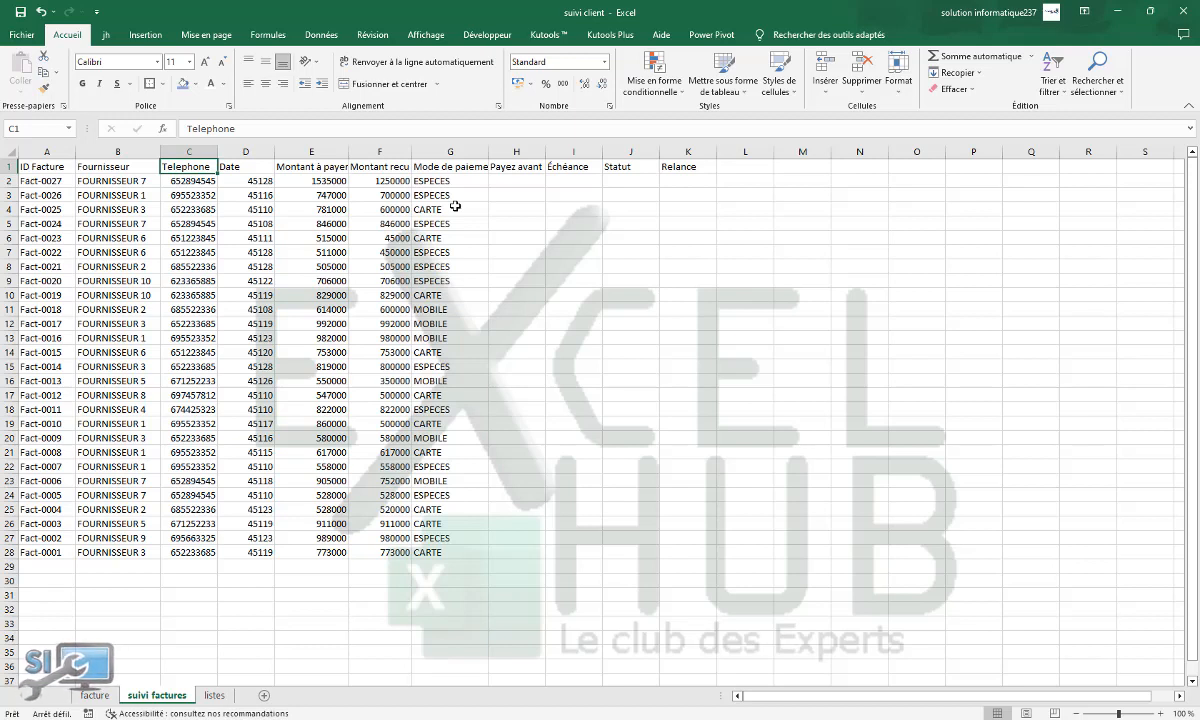
Step: Examine the empty Payez avant, Échéance and Statut columns and compare the invoice list with the facture sheet
left_click(518, 178)
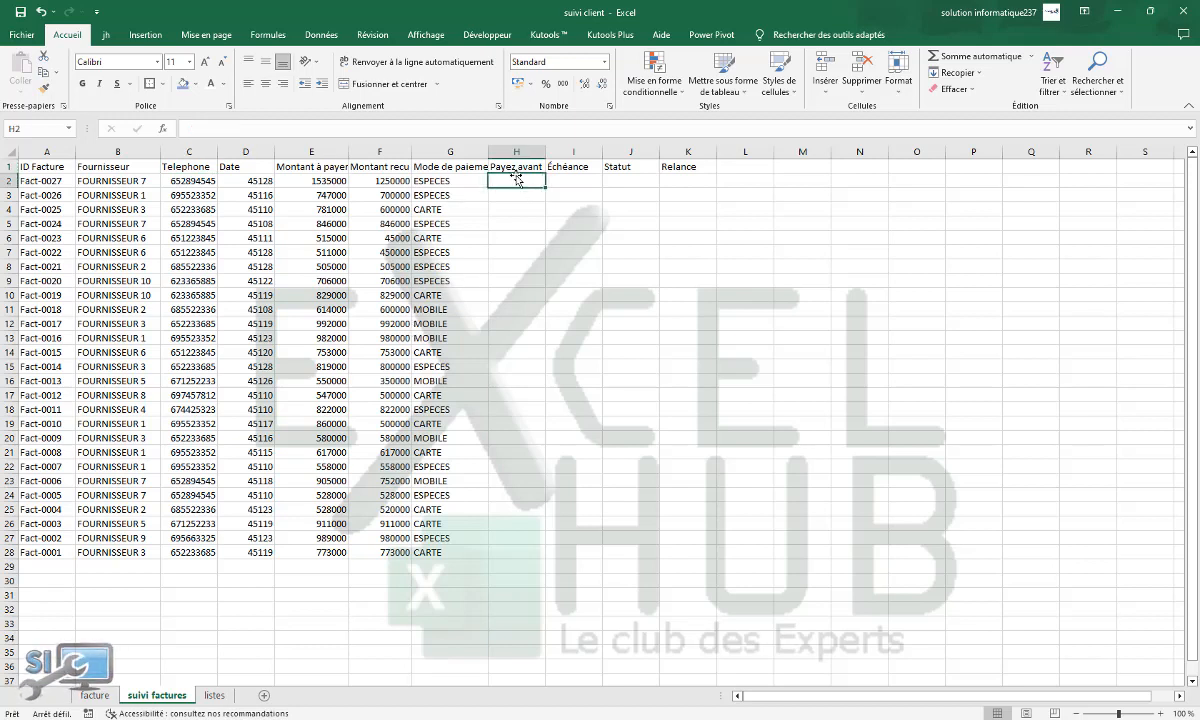
left_click(574, 177)
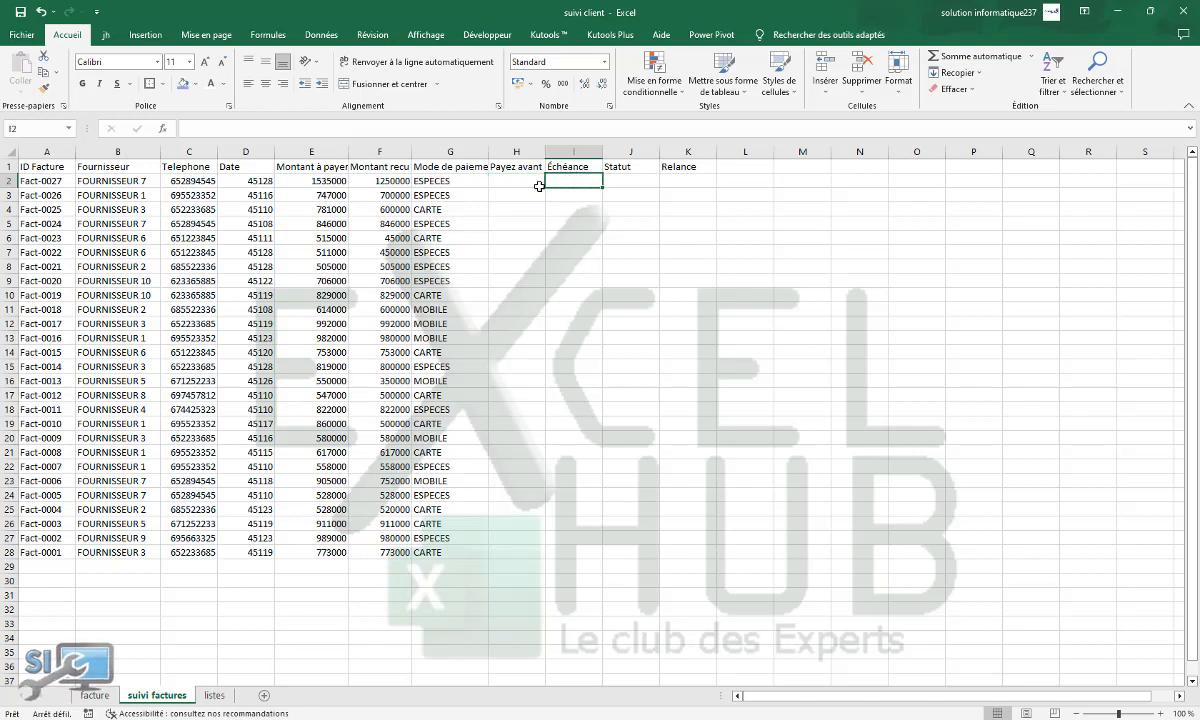
left_click(618, 180)
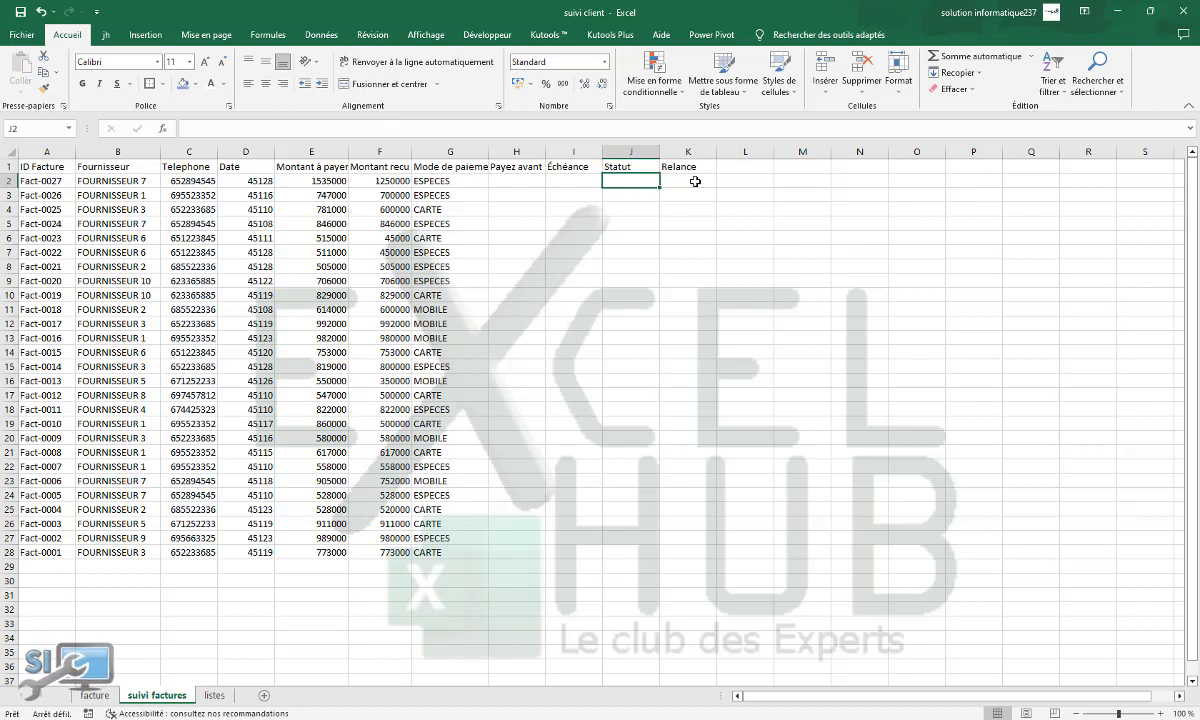
left_click(509, 478)
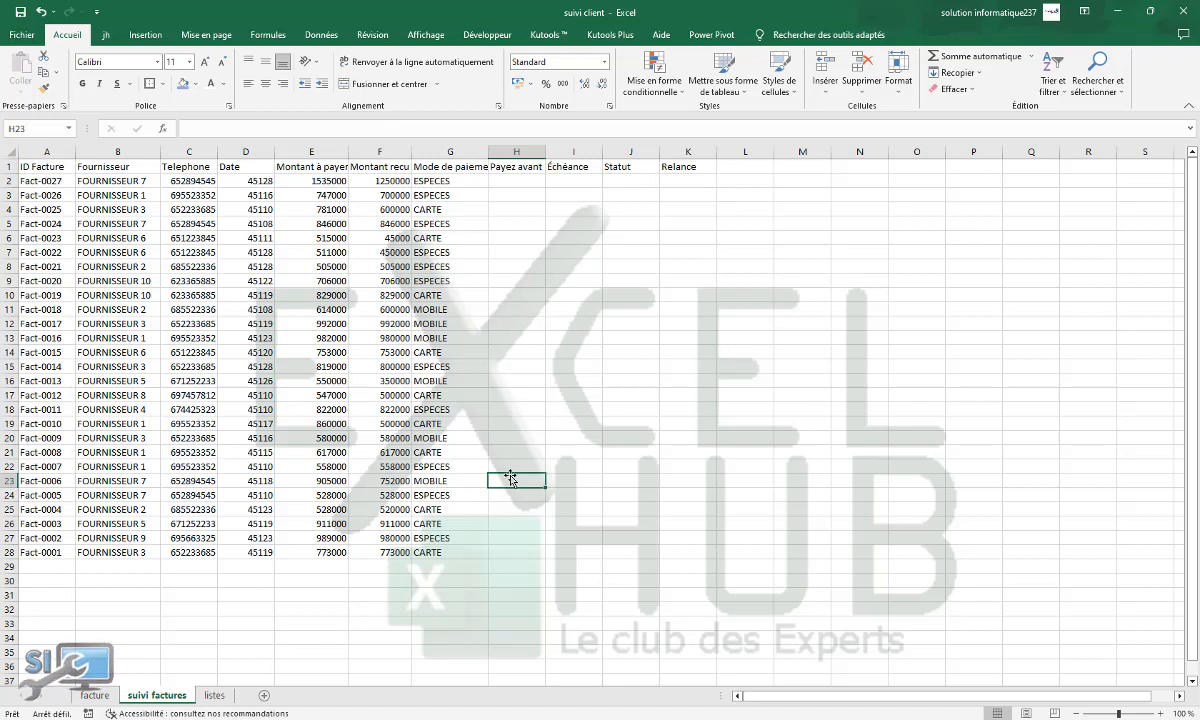
left_click(96, 696)
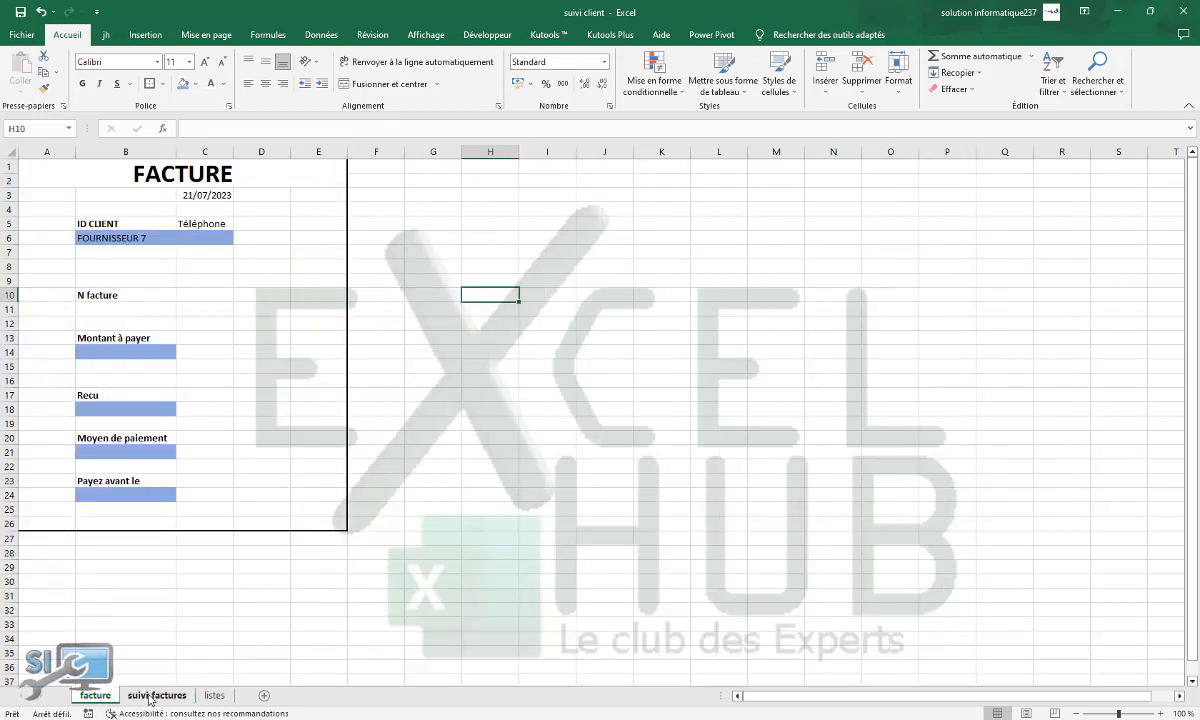
left_click(616, 455)
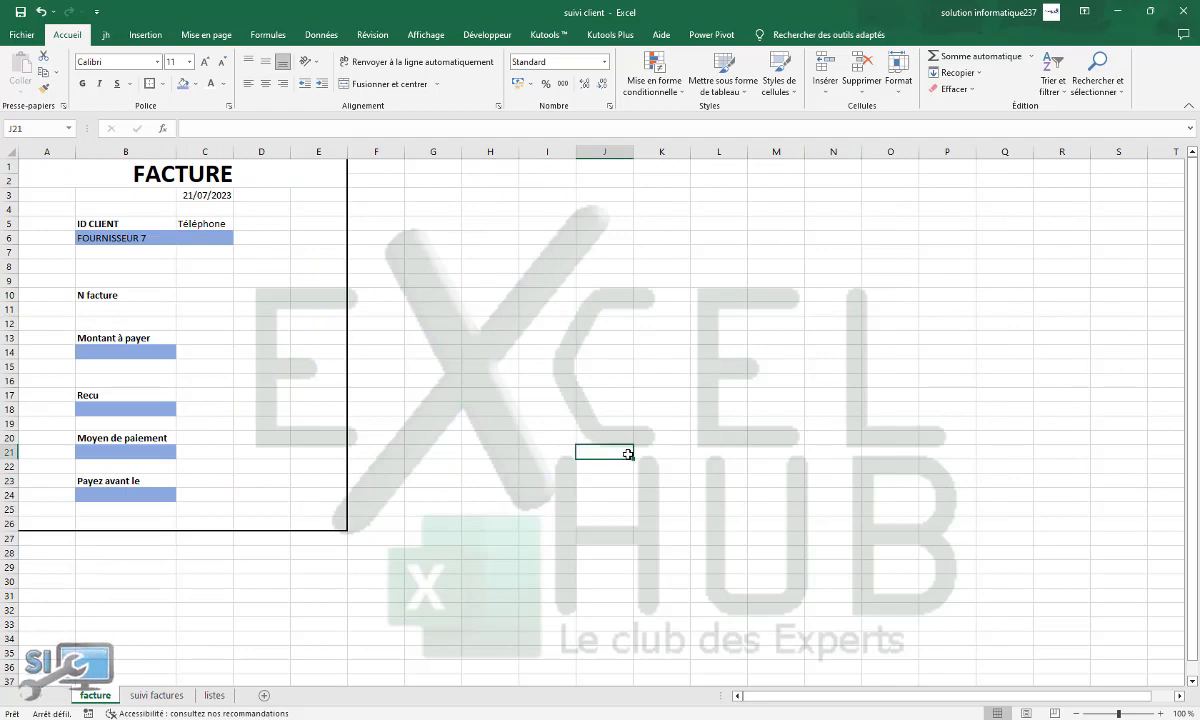
left_click(156, 695)
left_click(598, 382)
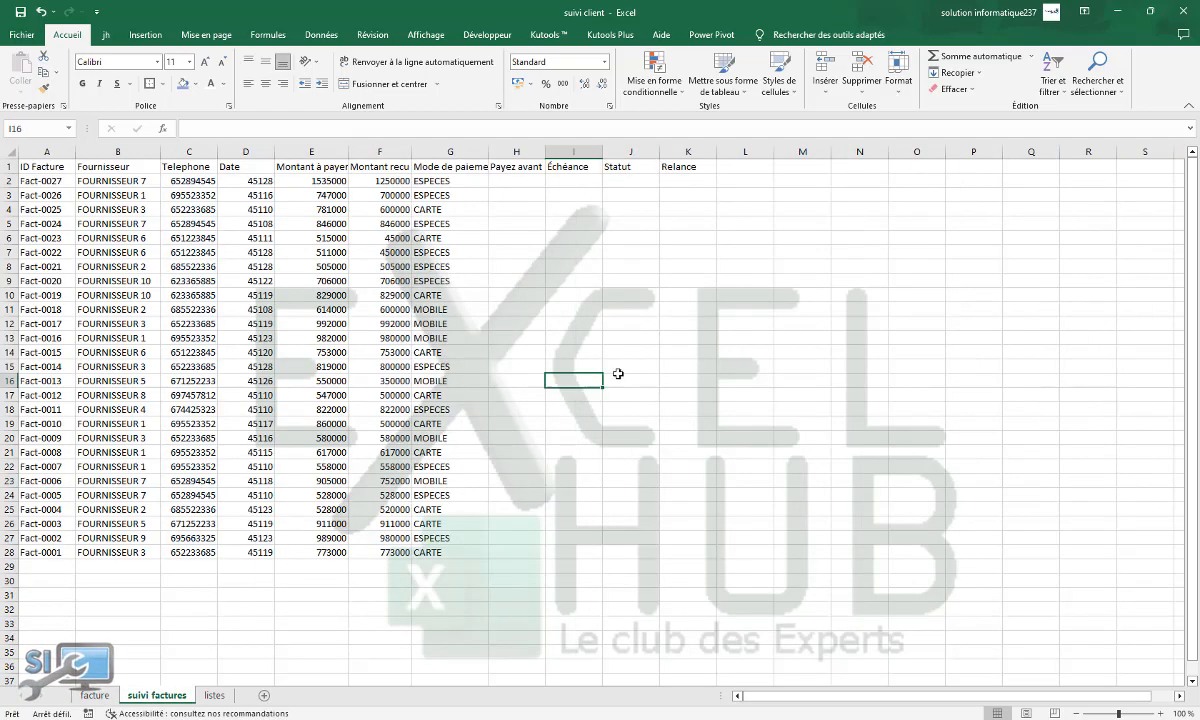
left_click(757, 337)
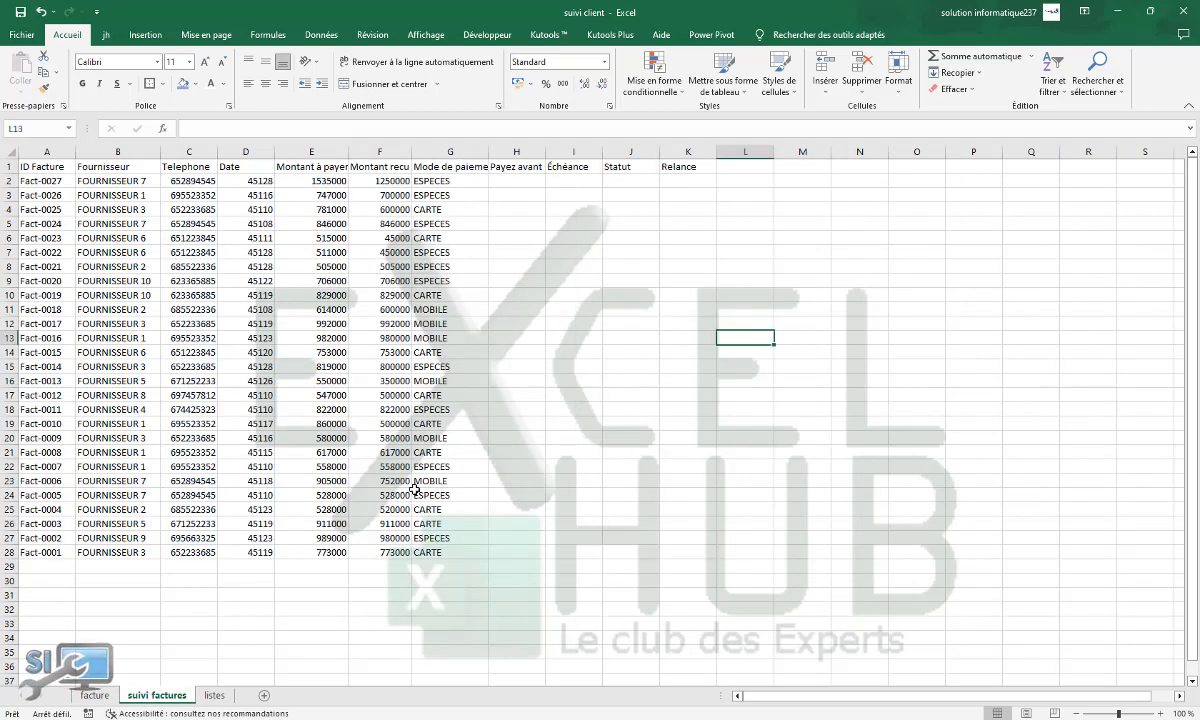
Step: On the facture sheet, set the ID CLIENT cell to FOURNISSEUR 9
left_click(105, 695)
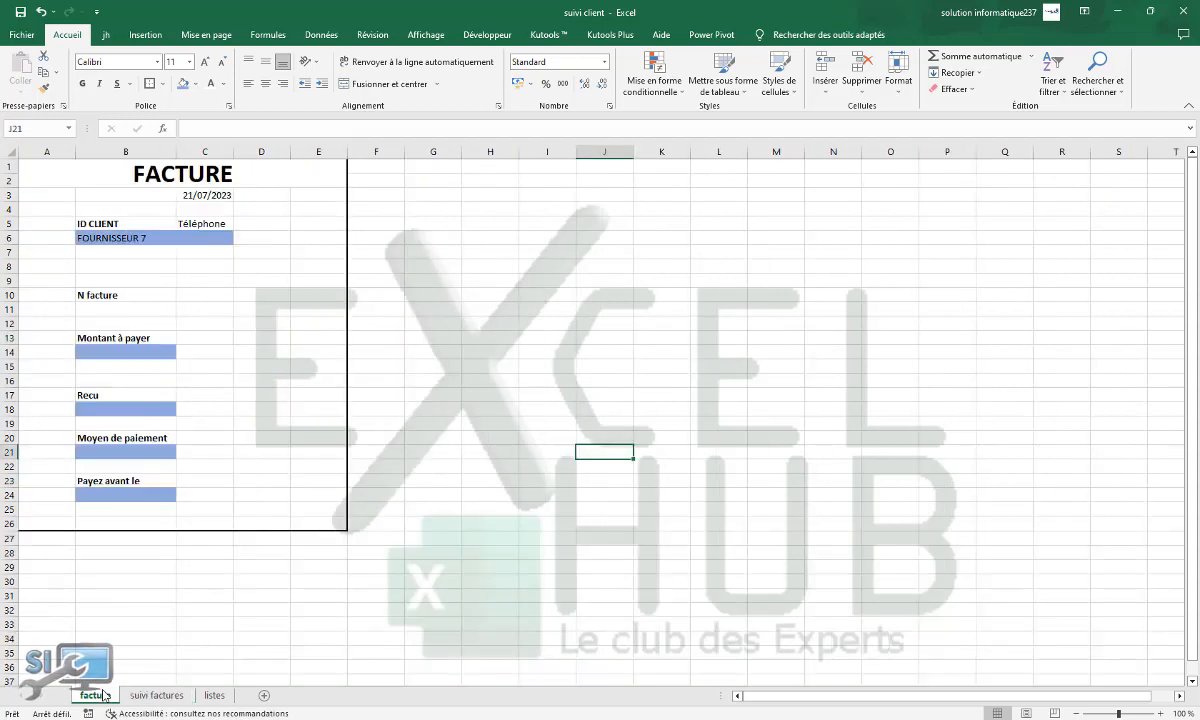
left_click(297, 238)
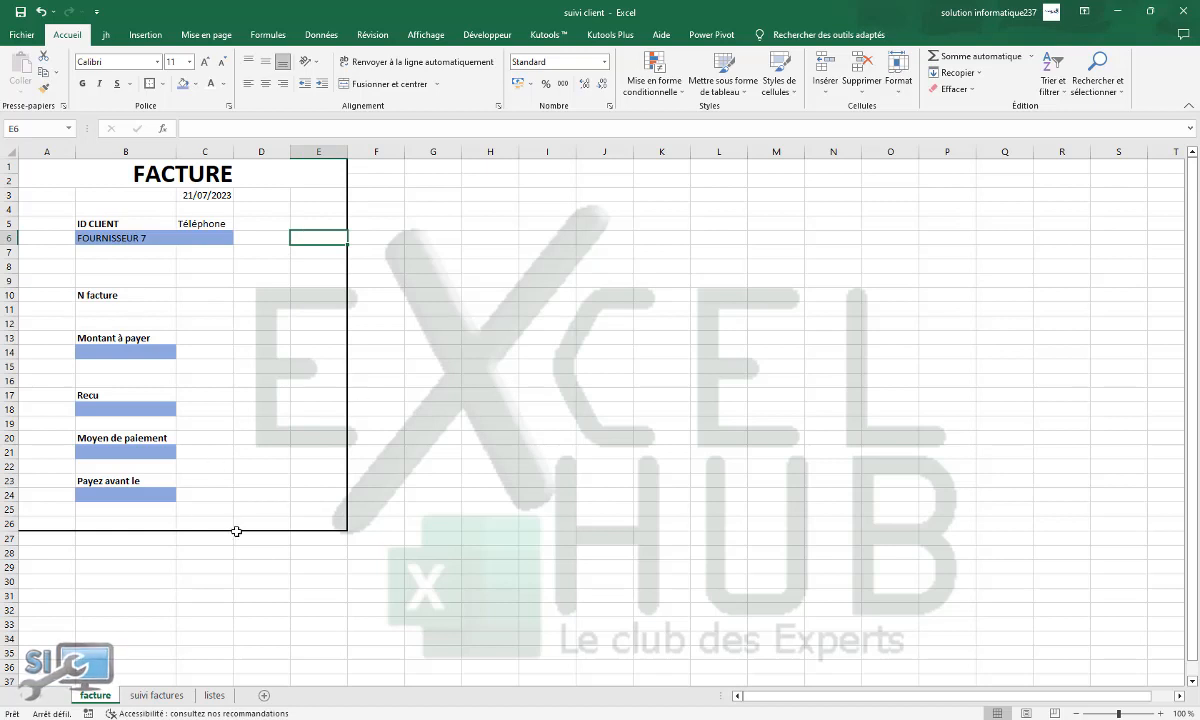
left_click(129, 237)
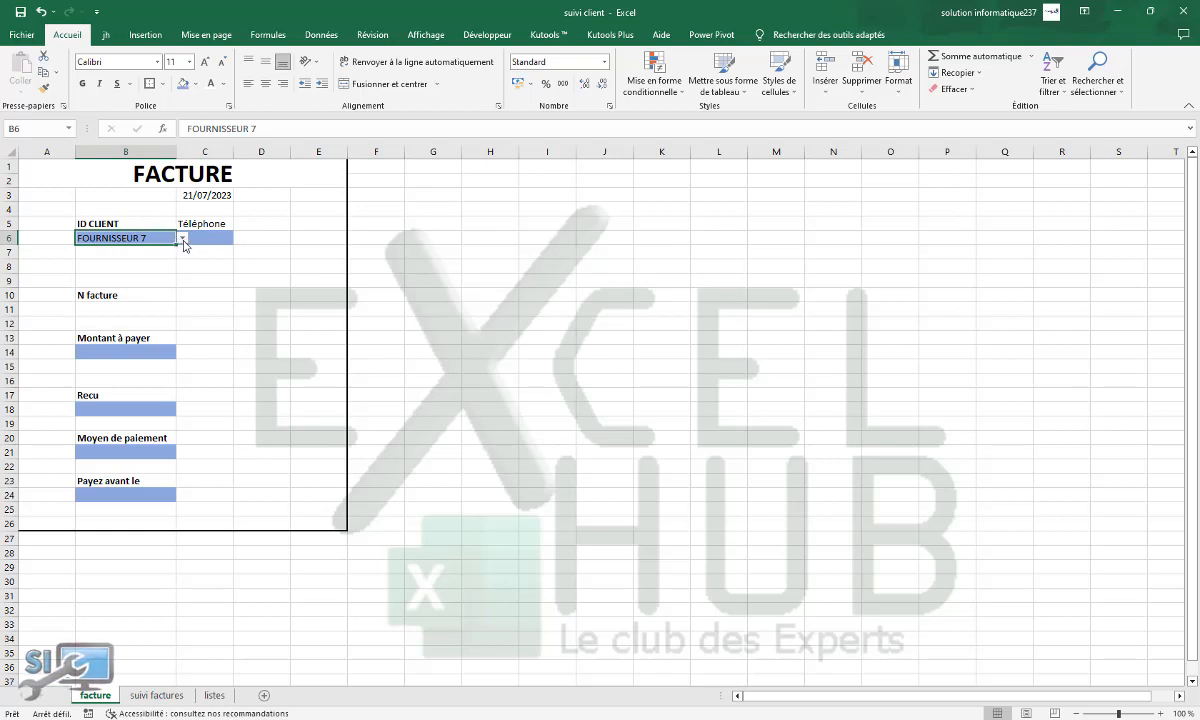
left_click(182, 238)
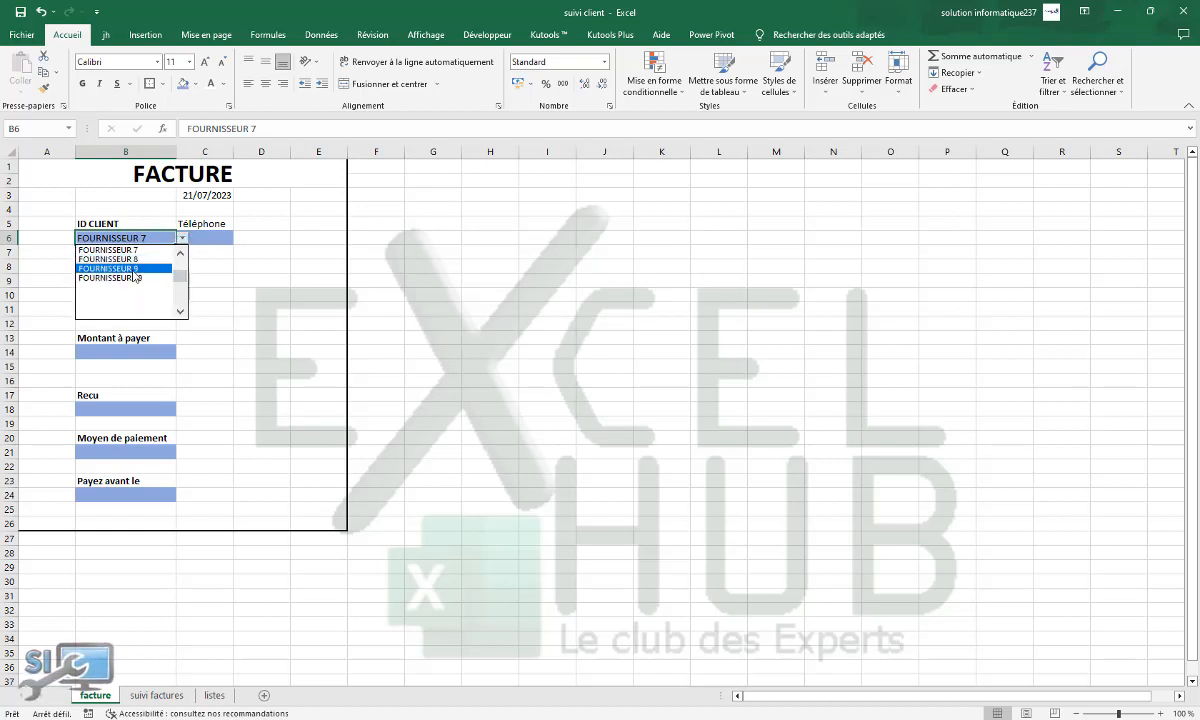
left_click(150, 265)
Step: Review the invoice form's Téléphone, N facture, Montant à payer, Recu, Moyen de paiement and Payez avant le cells
left_click(197, 237)
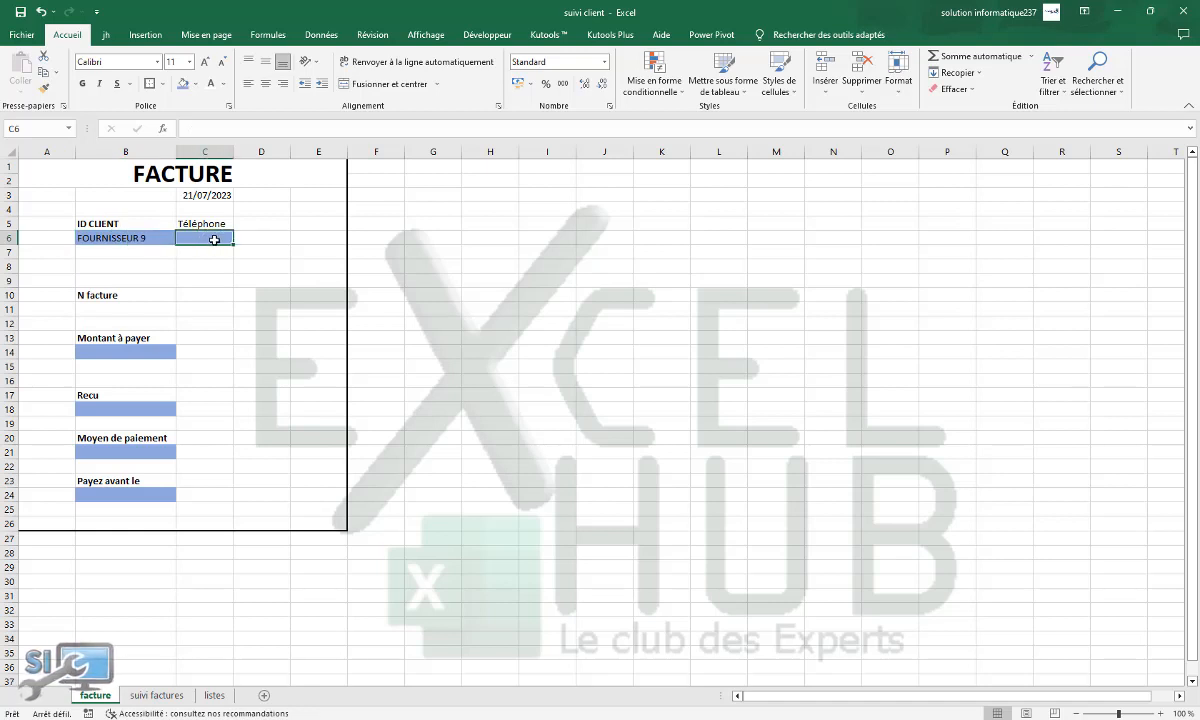
left_click(193, 295)
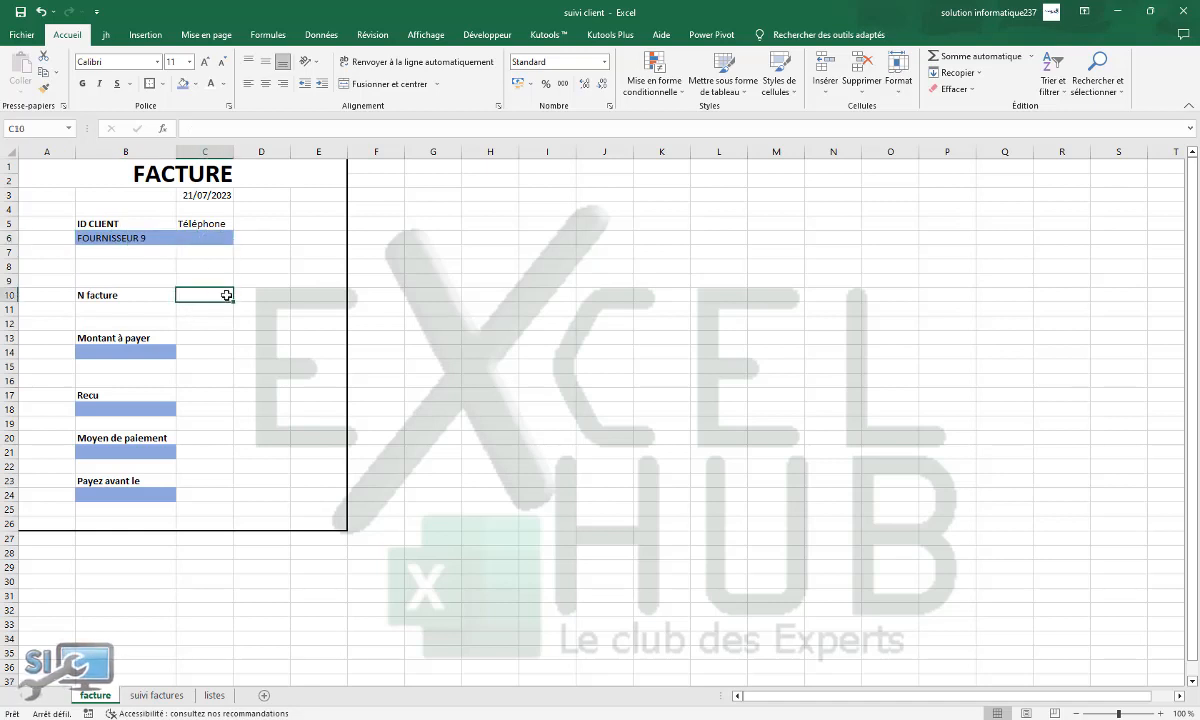
left_click(129, 348)
left_click(136, 408)
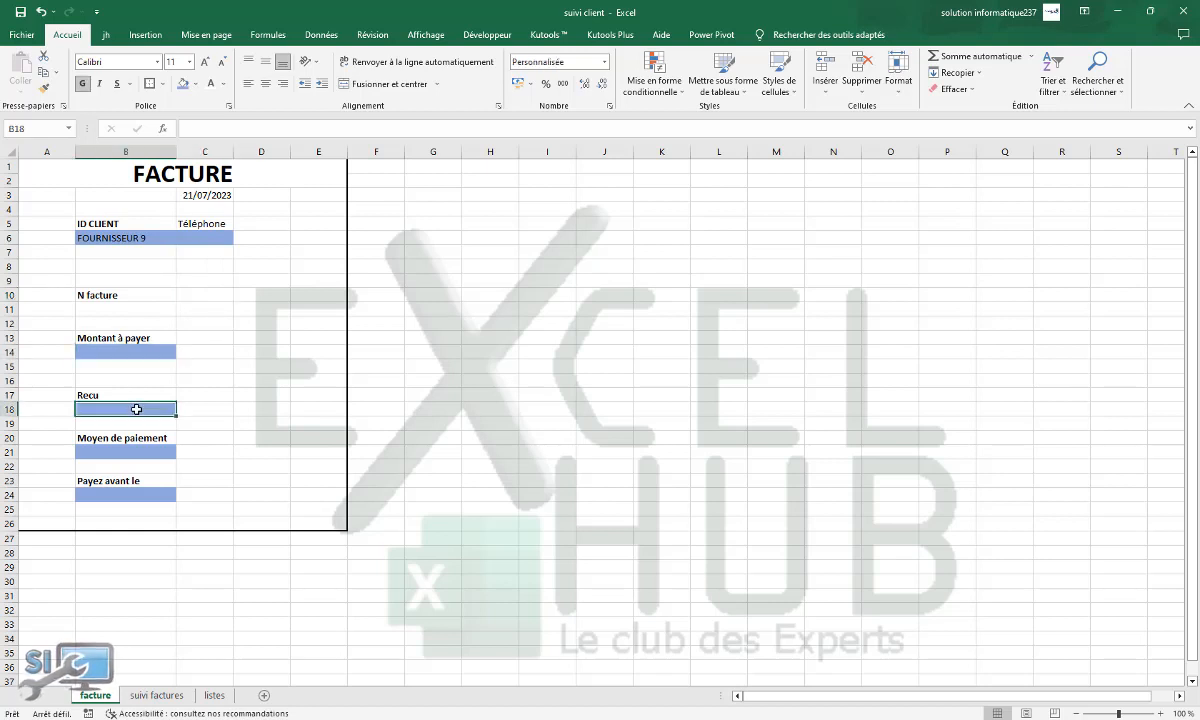
left_click(140, 450)
left_click(130, 495)
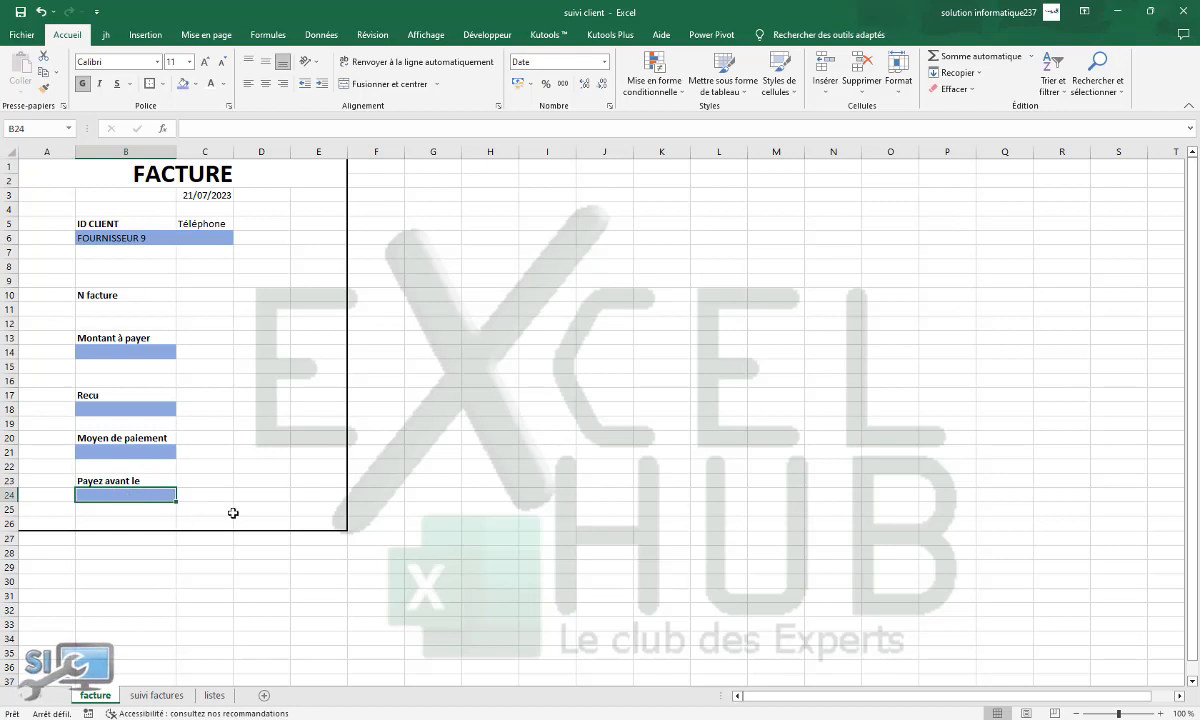
left_click(276, 494)
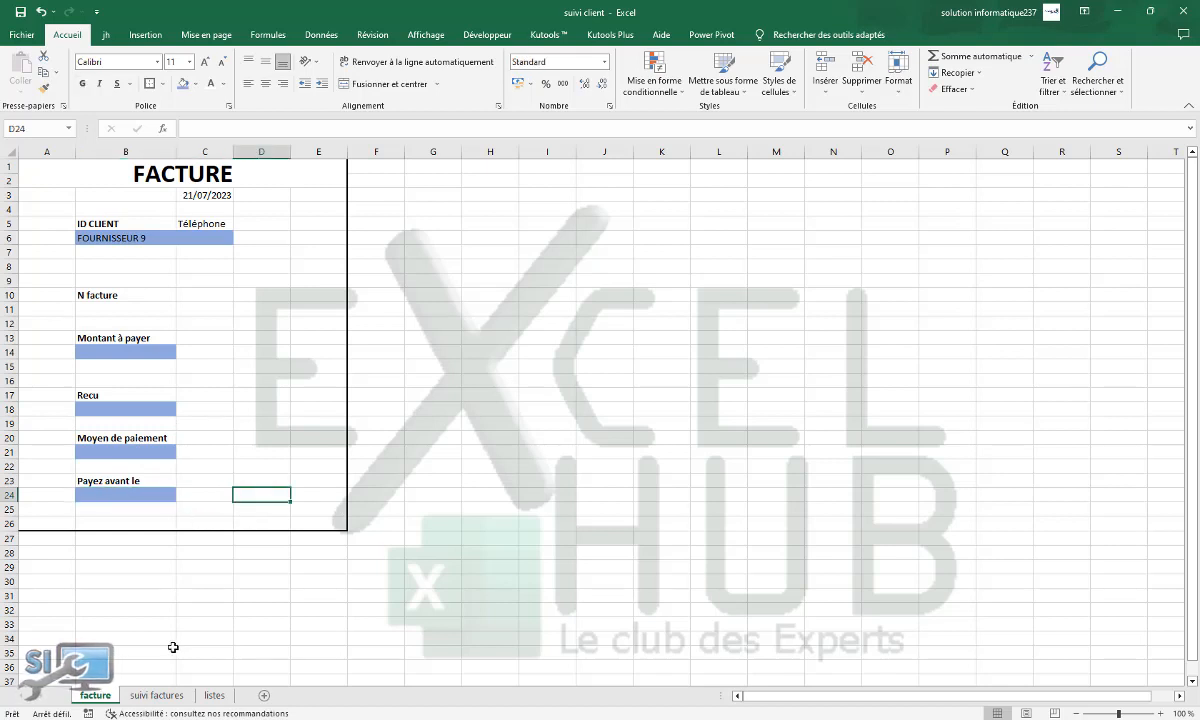
Step: Return to the suivi factures sheet and examine the recorded telephone, date and payment method entries
left_click(158, 697)
left_click(246, 380)
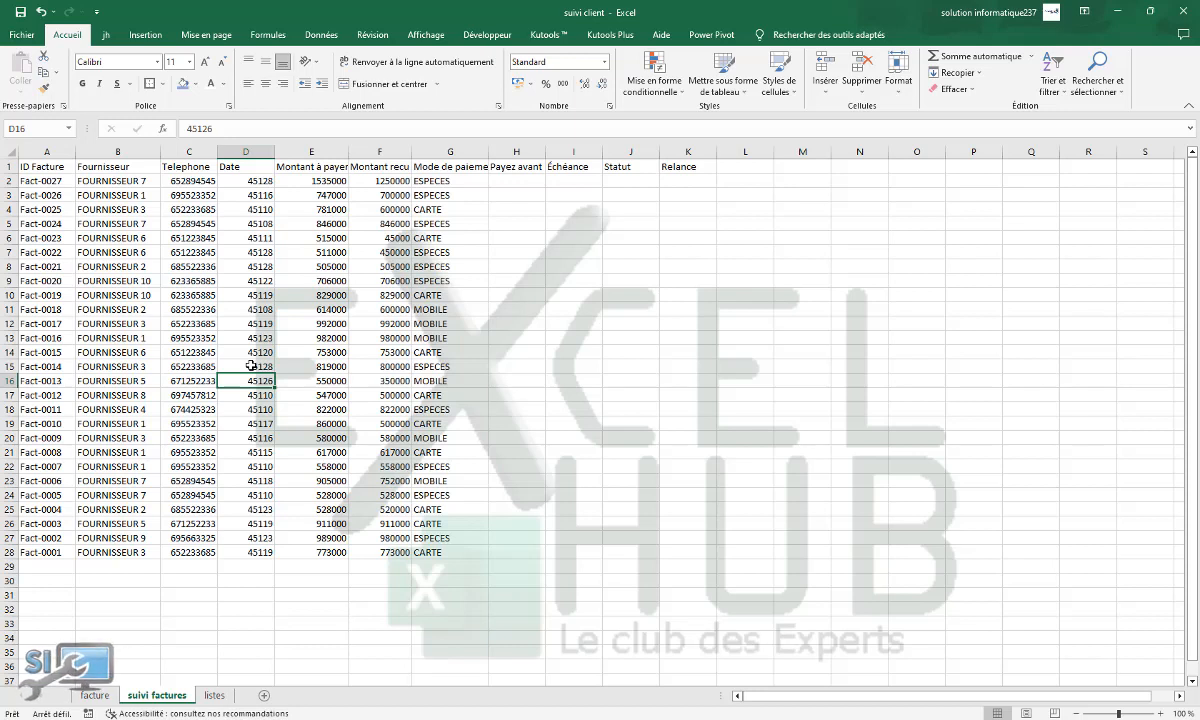
left_click(219, 211)
left_click(426, 196)
left_click(244, 281)
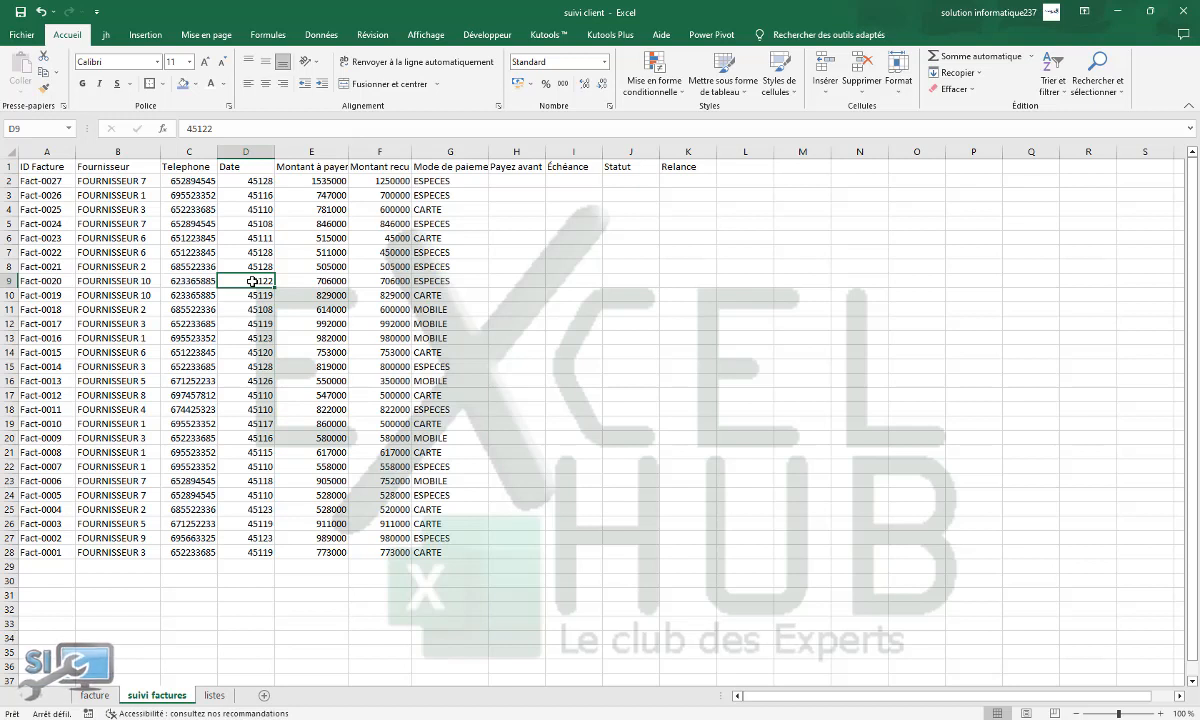
left_click(185, 238)
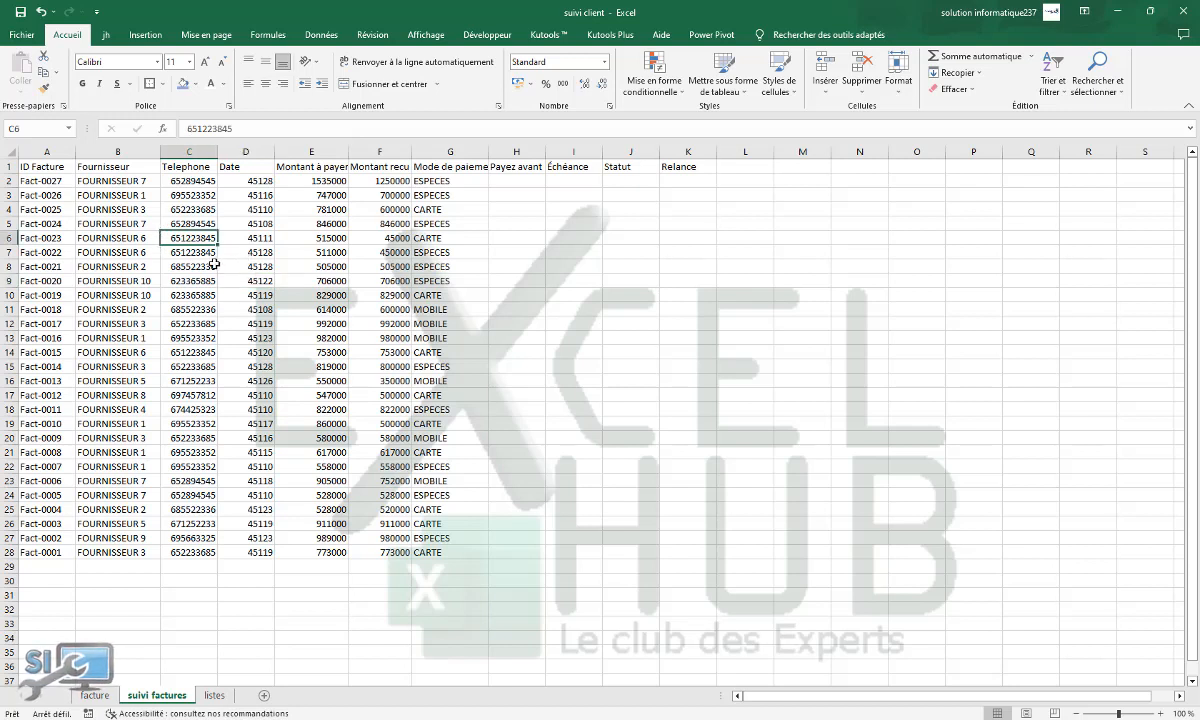
left_click(248, 222)
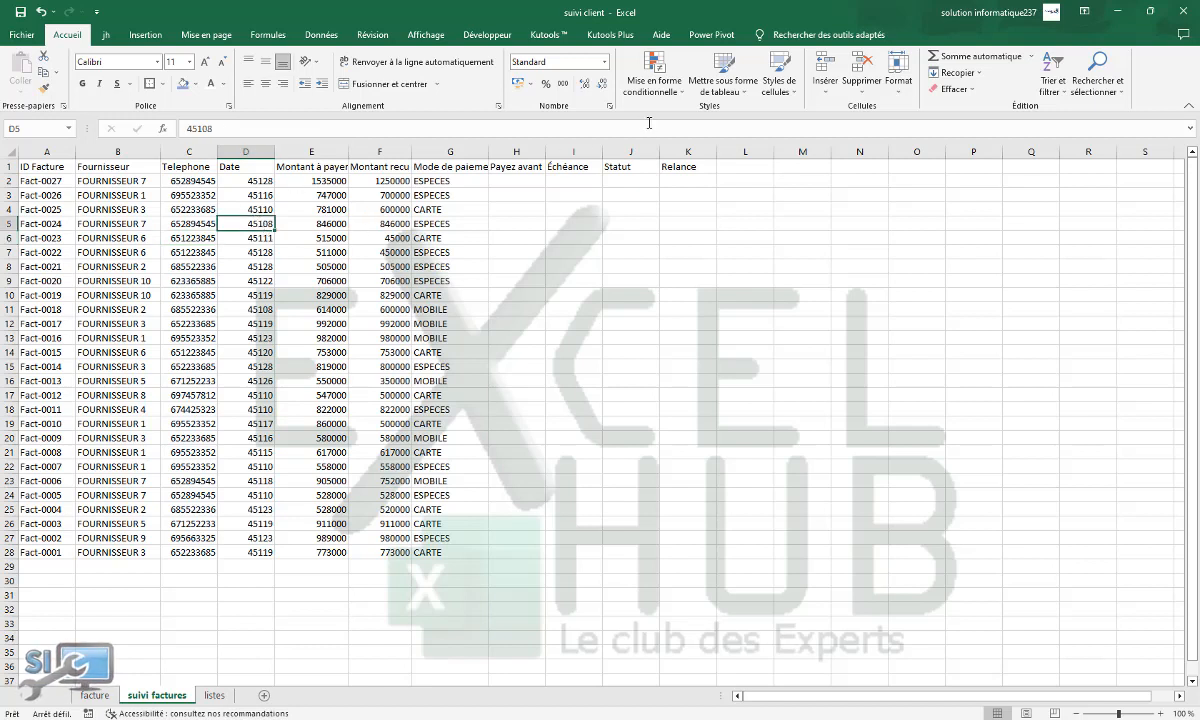
left_click(168, 267)
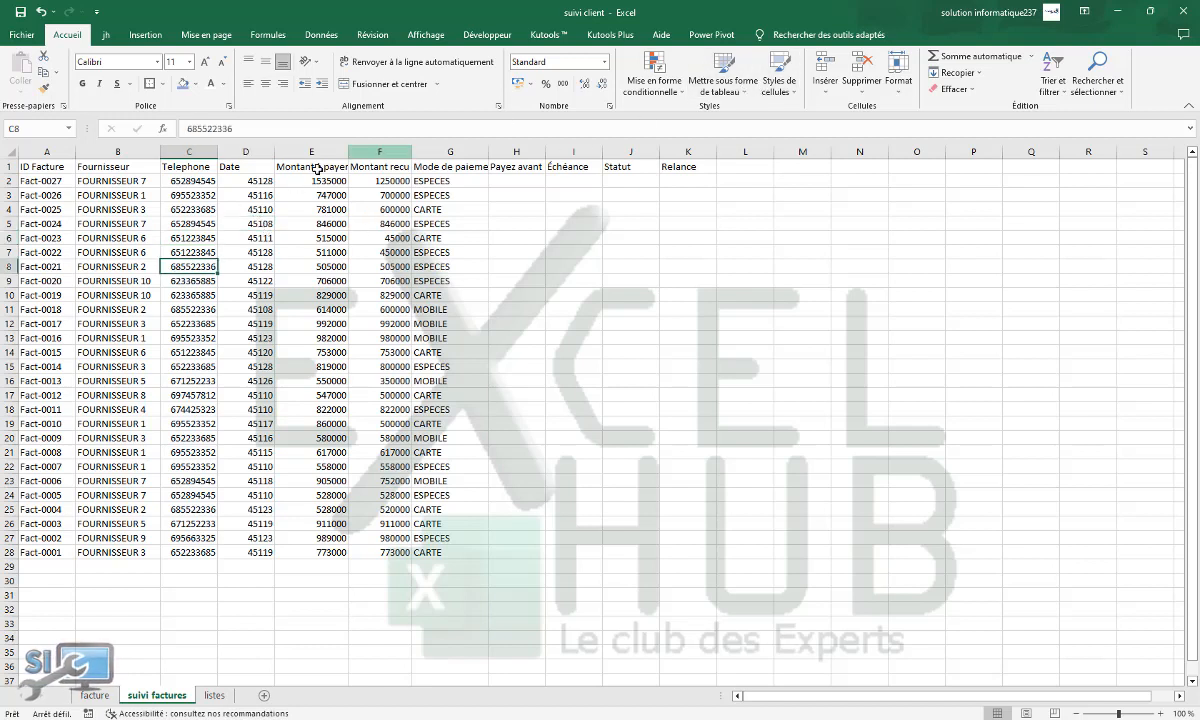
Step: Format the invoice list A1:K28 as a blue-styled table with headers
left_click_drag(66, 165, 664, 549)
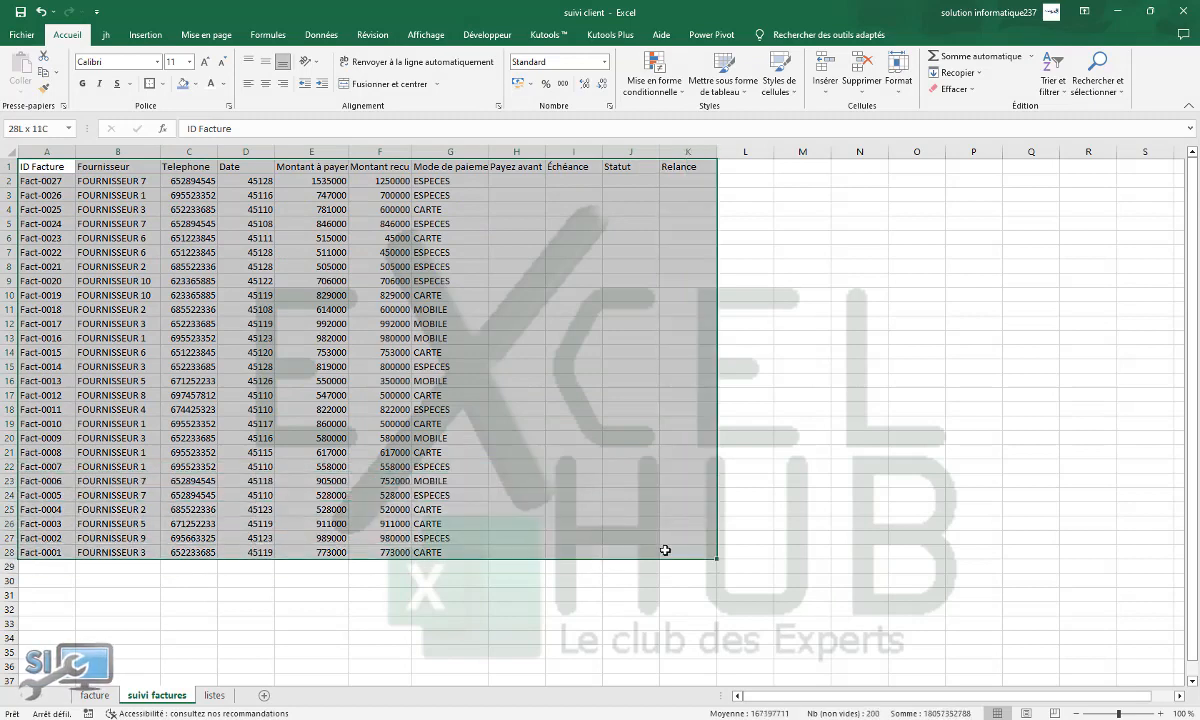
left_click(745, 97)
left_click(755, 178)
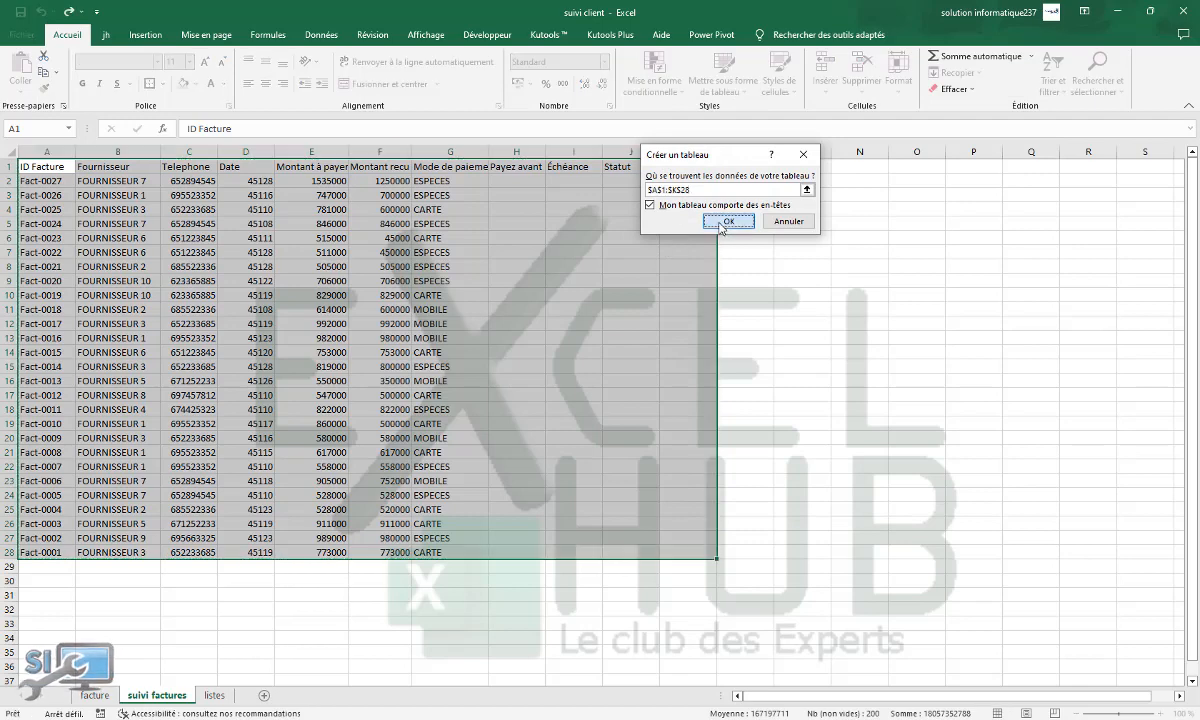
left_click(724, 221)
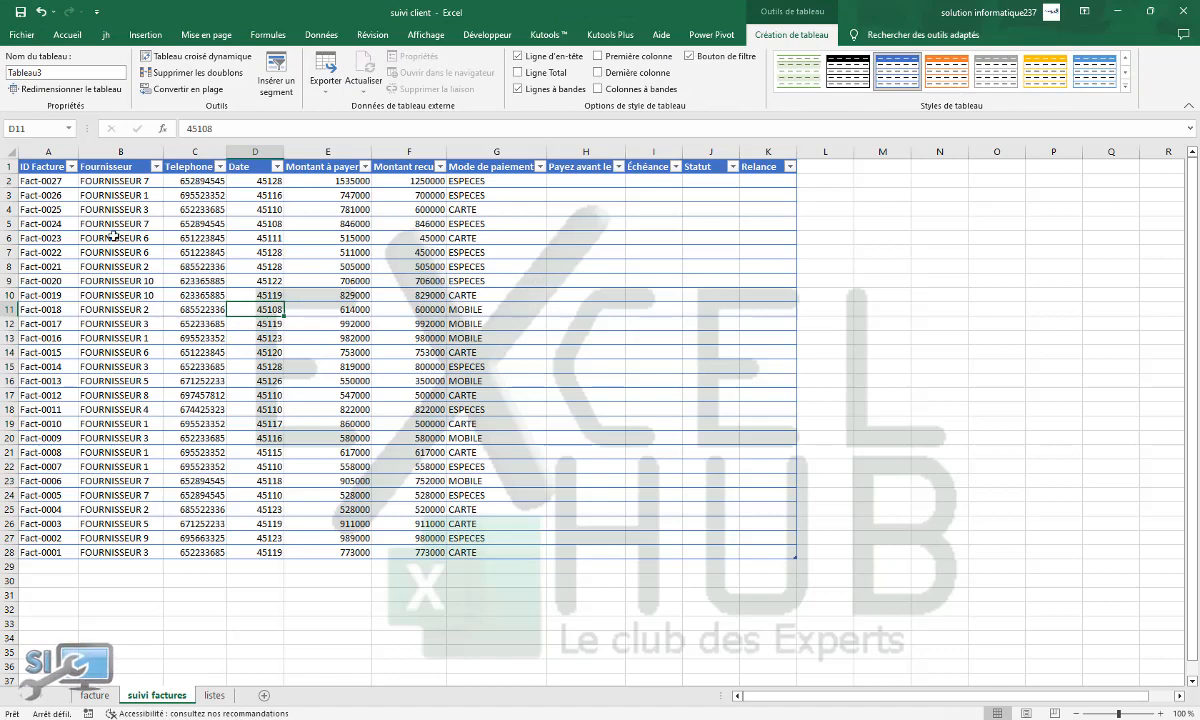
Step: Rename the invoice table as suivifactures
left_click(182, 237)
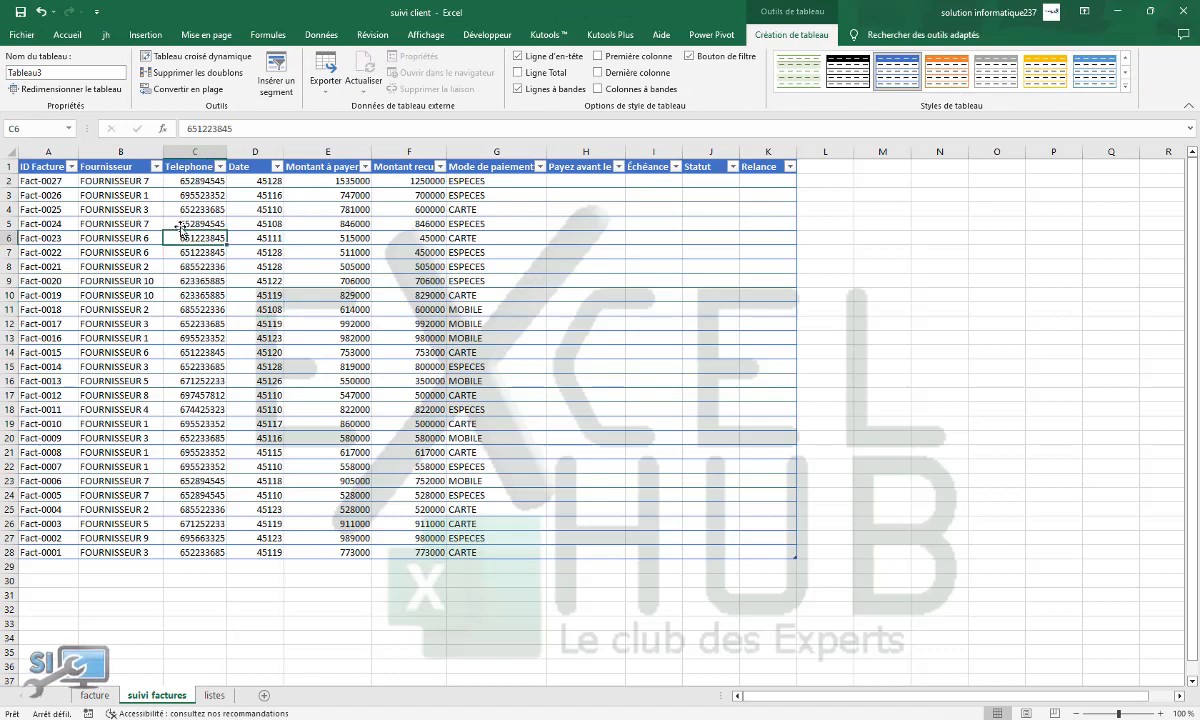
double_click(46, 72)
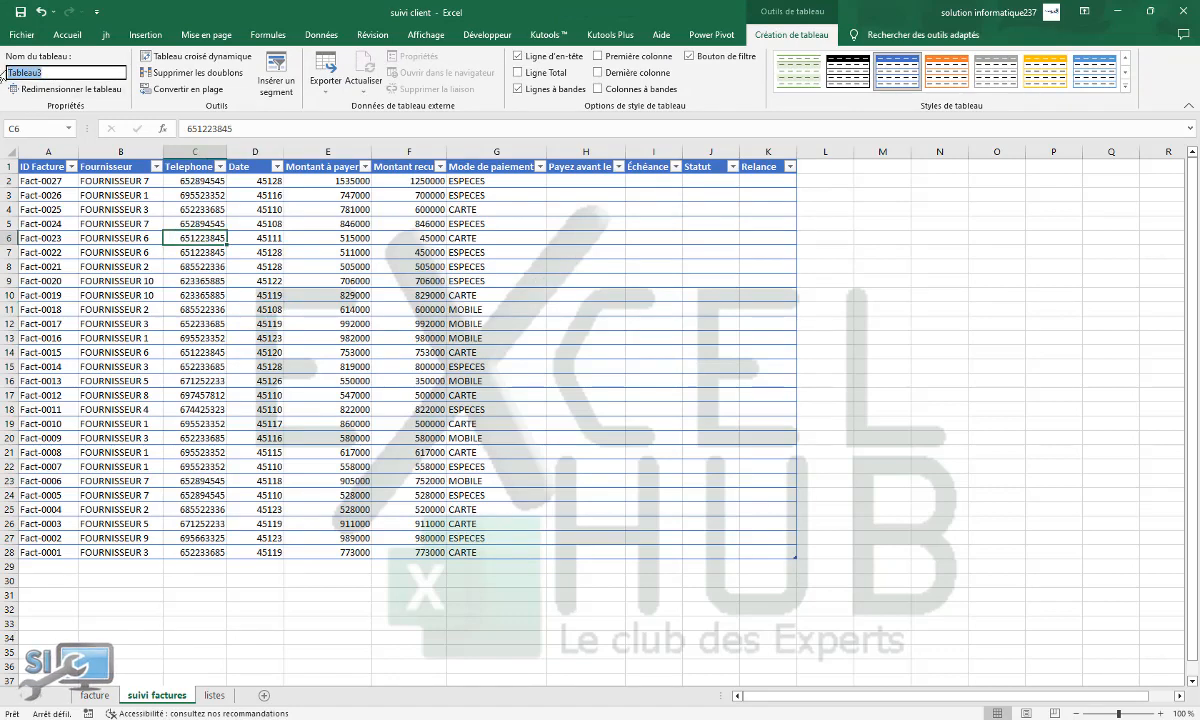
type("suivifactures")
left_click(300, 366)
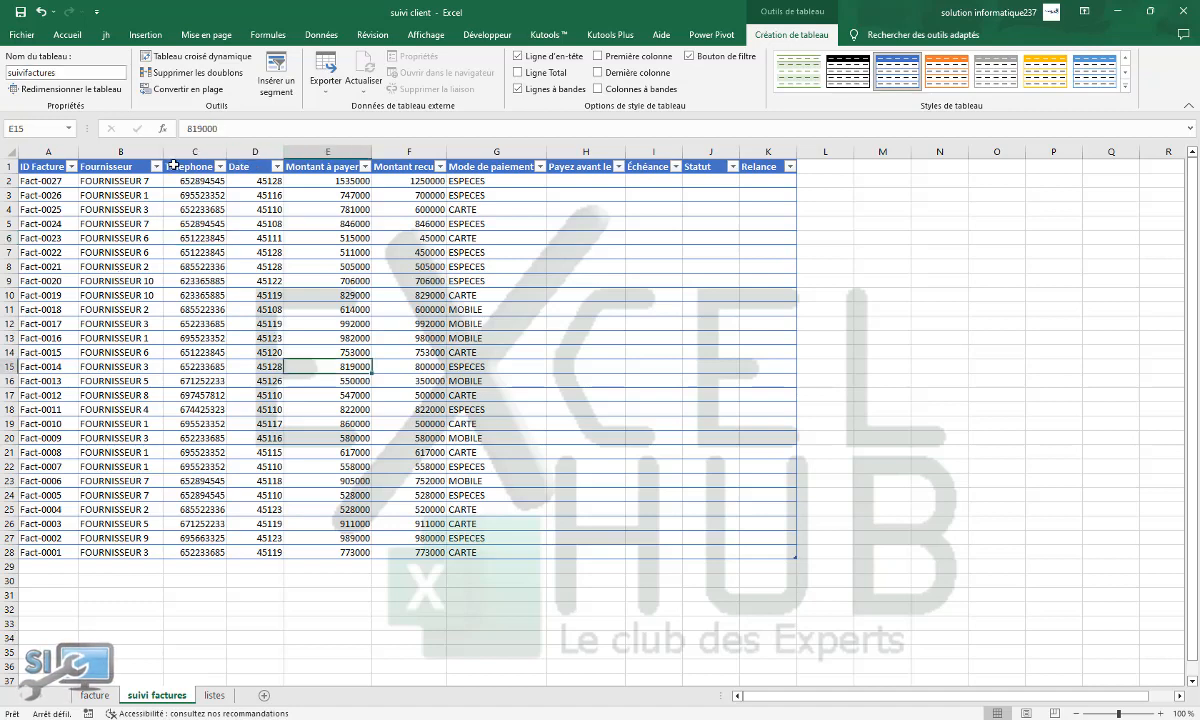
Step: Apply the short date format to the Date and Payez avant le columns
left_click(257, 151)
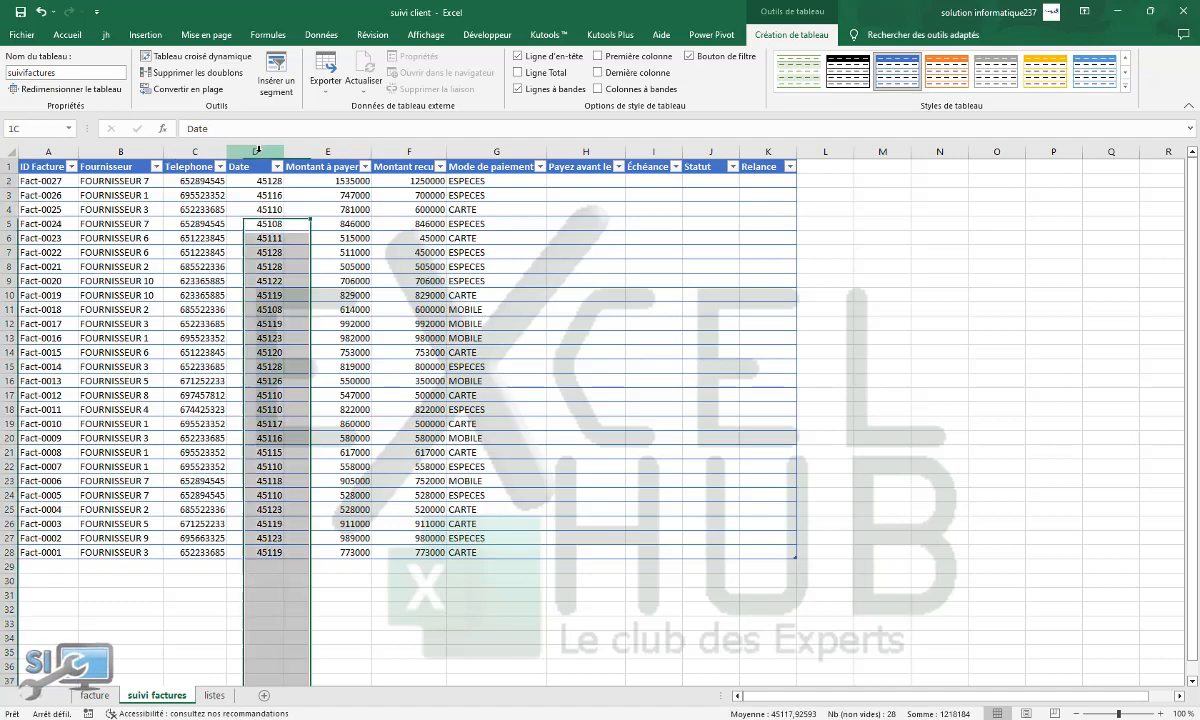
left_click(68, 35)
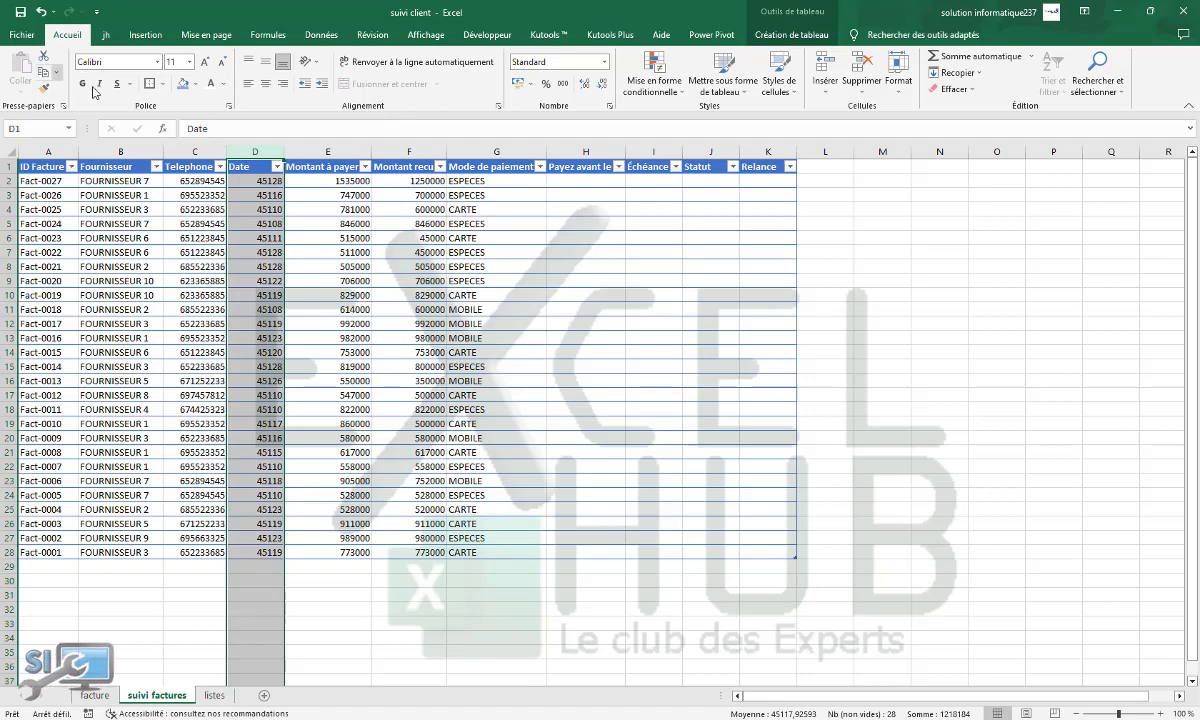
left_click(570, 152, "ctrl")
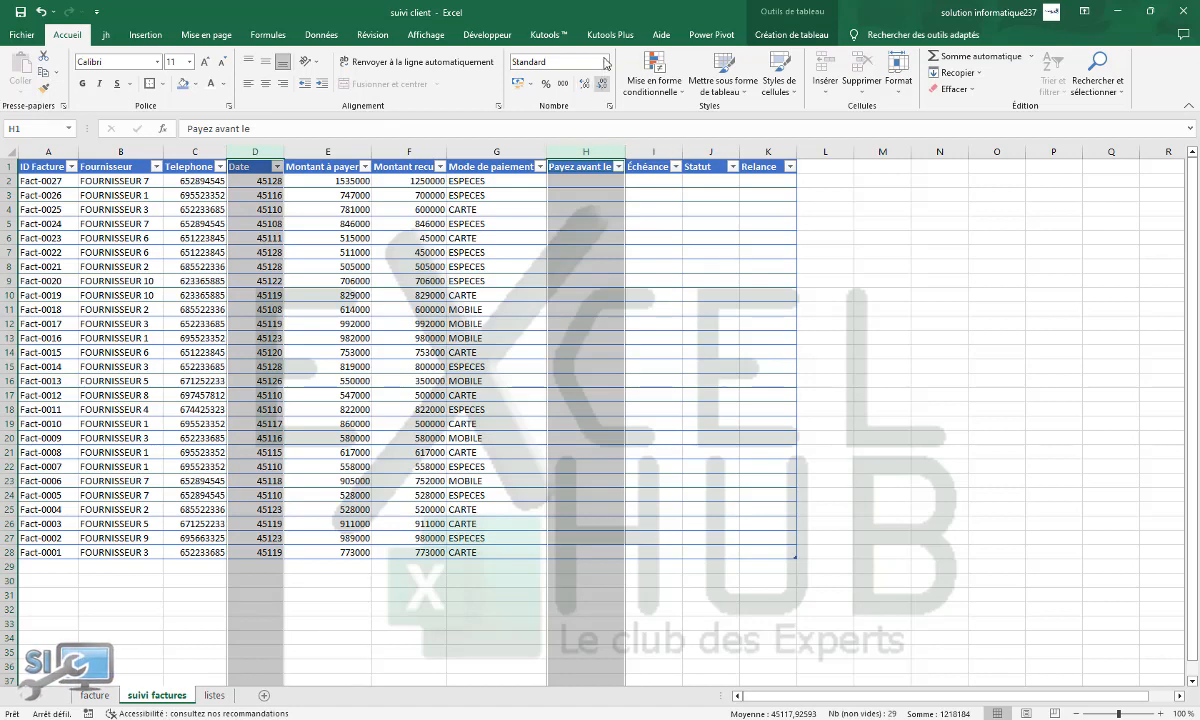
left_click(605, 62)
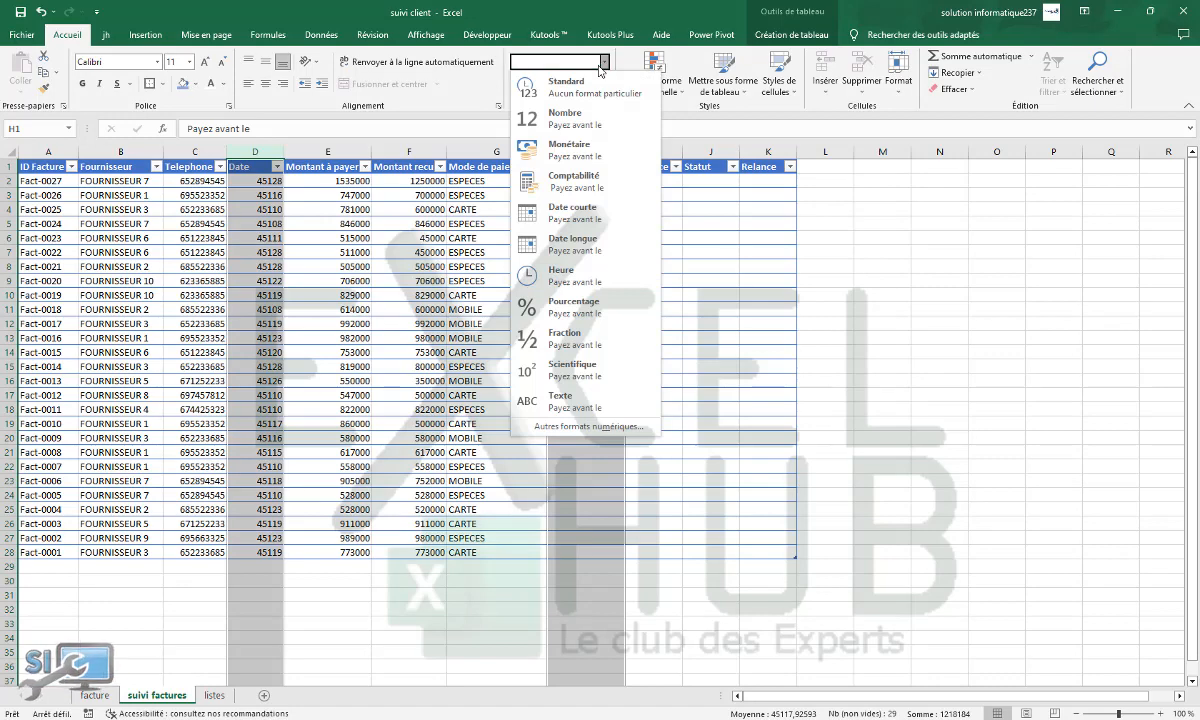
left_click(572, 212)
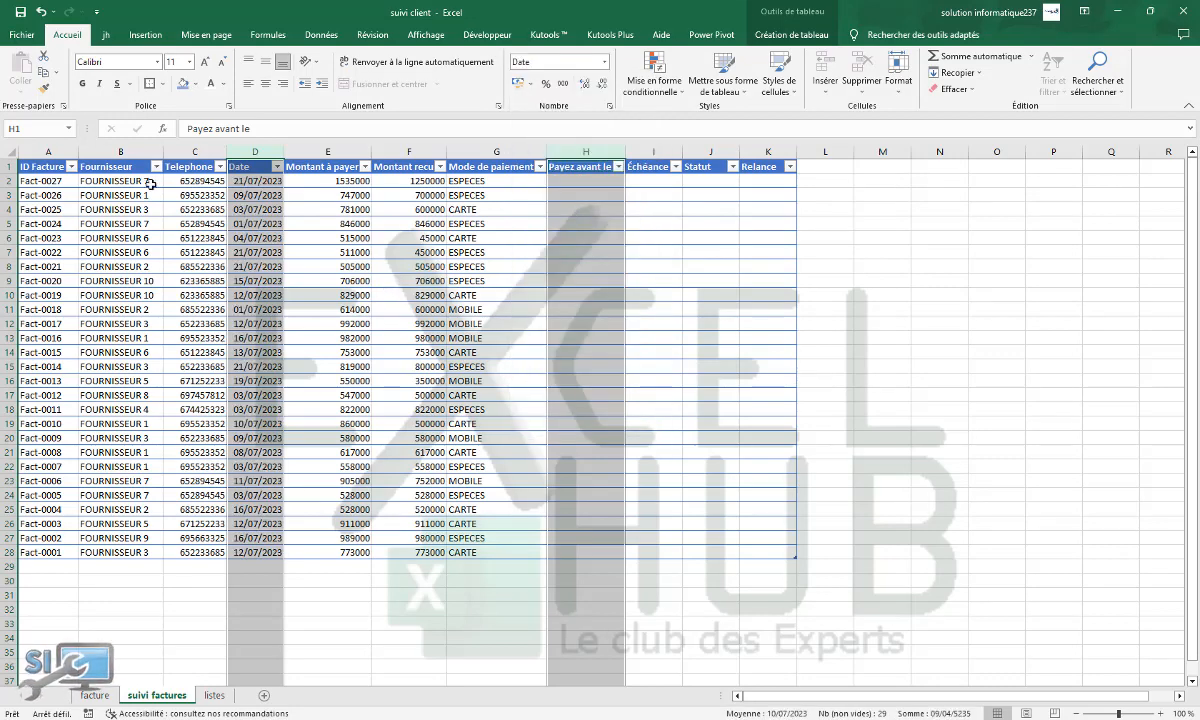
left_click(257, 209)
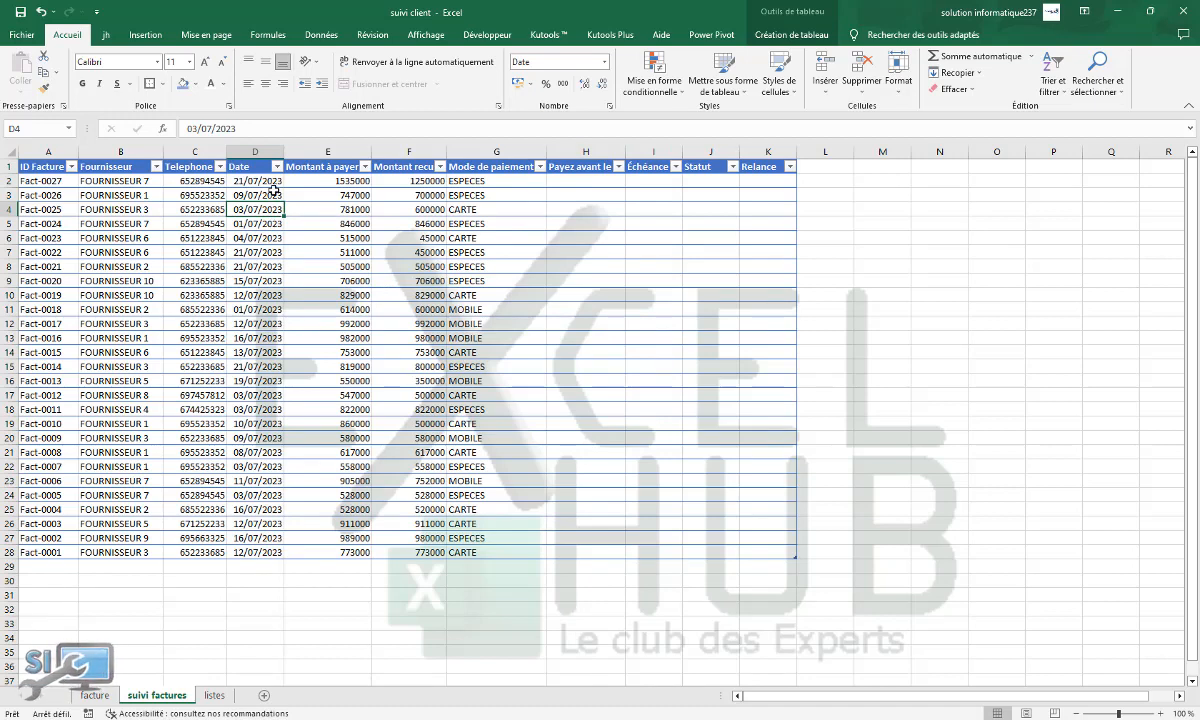
Step: Format the Montant à payer and Montant recu columns with a thousands separator and no decimals
left_click(350, 153)
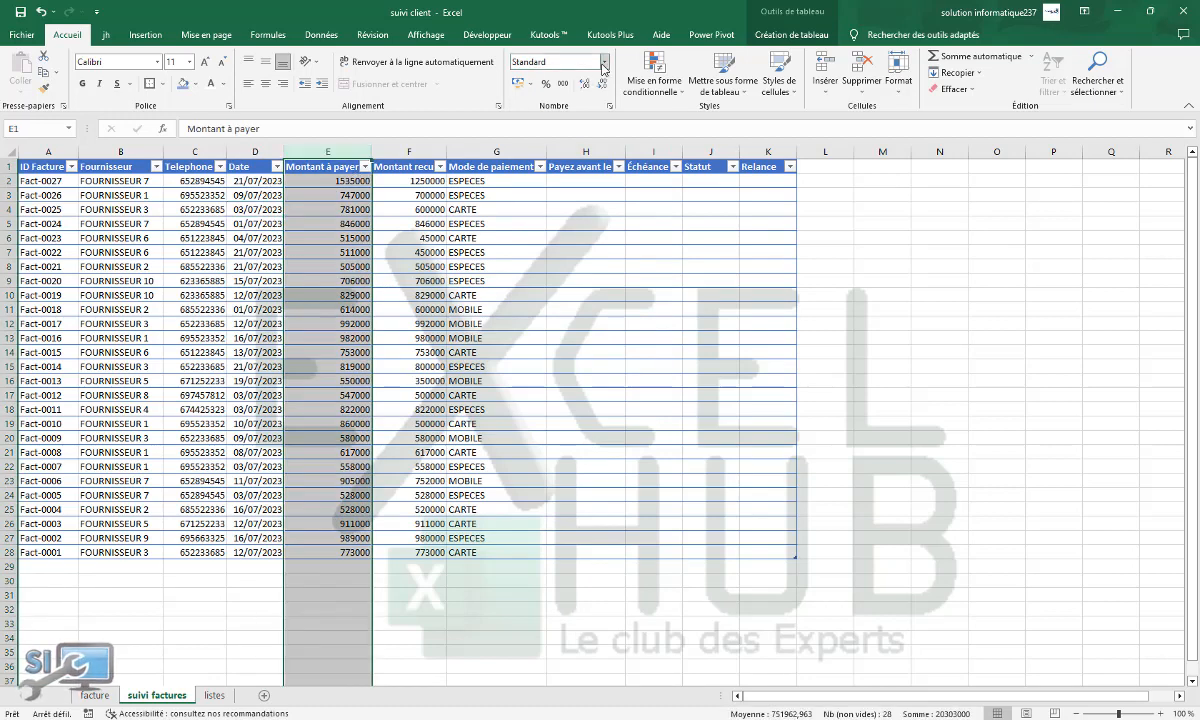
left_click(563, 83)
left_click(604, 83)
left_click(604, 86)
left_click(400, 153)
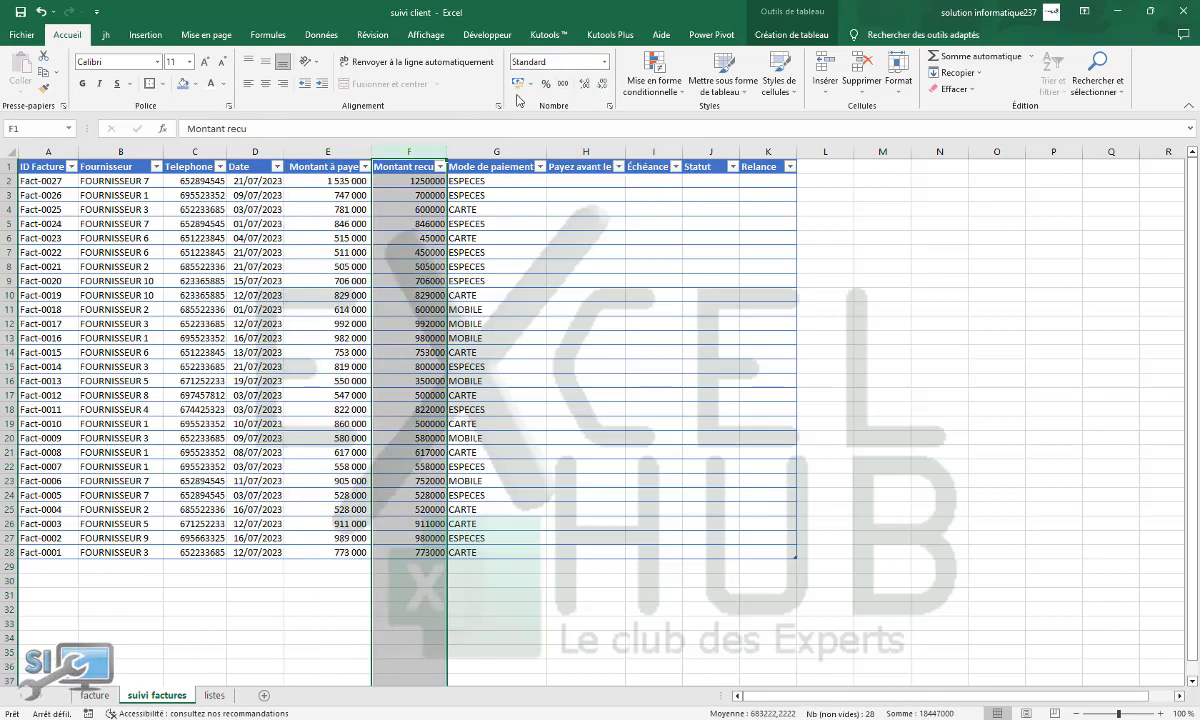
left_click(563, 83)
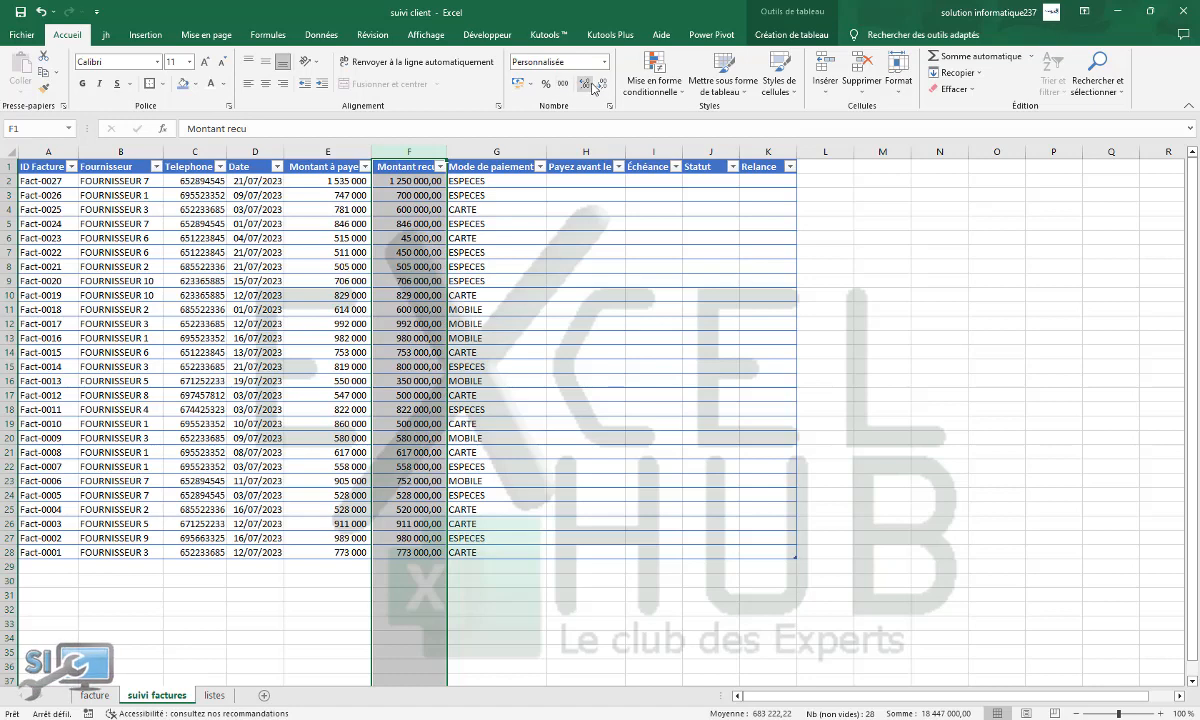
left_click(601, 85)
left_click(601, 85)
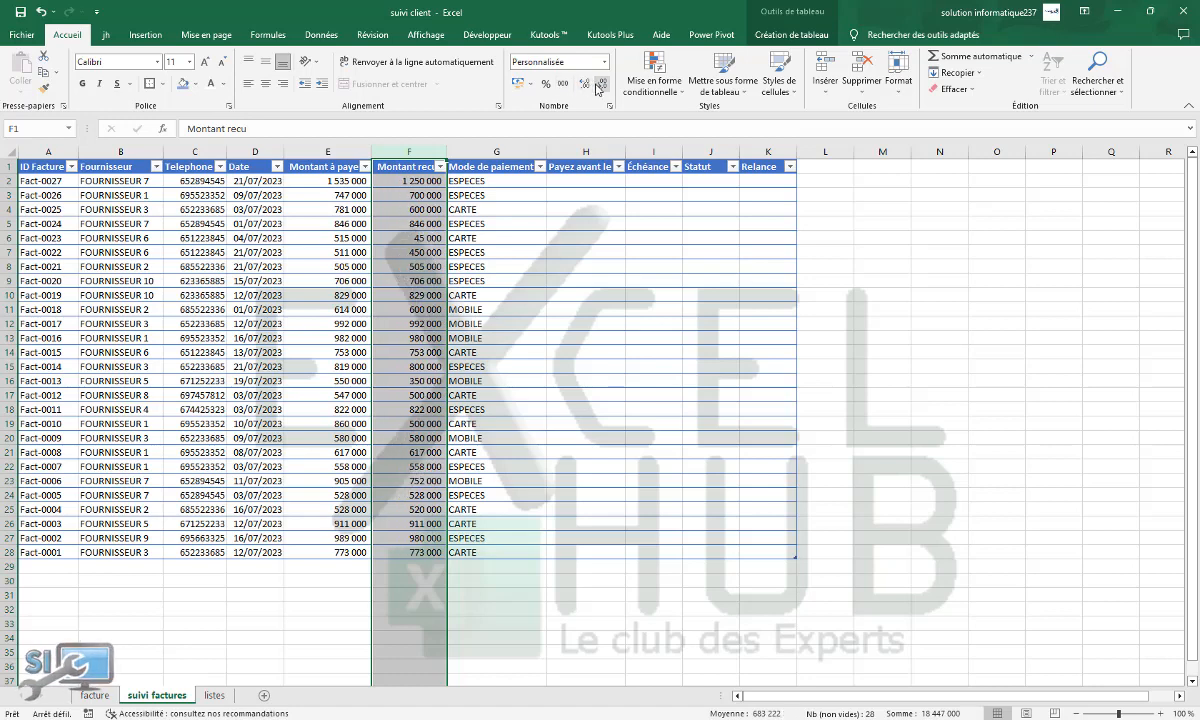
left_click(556, 361)
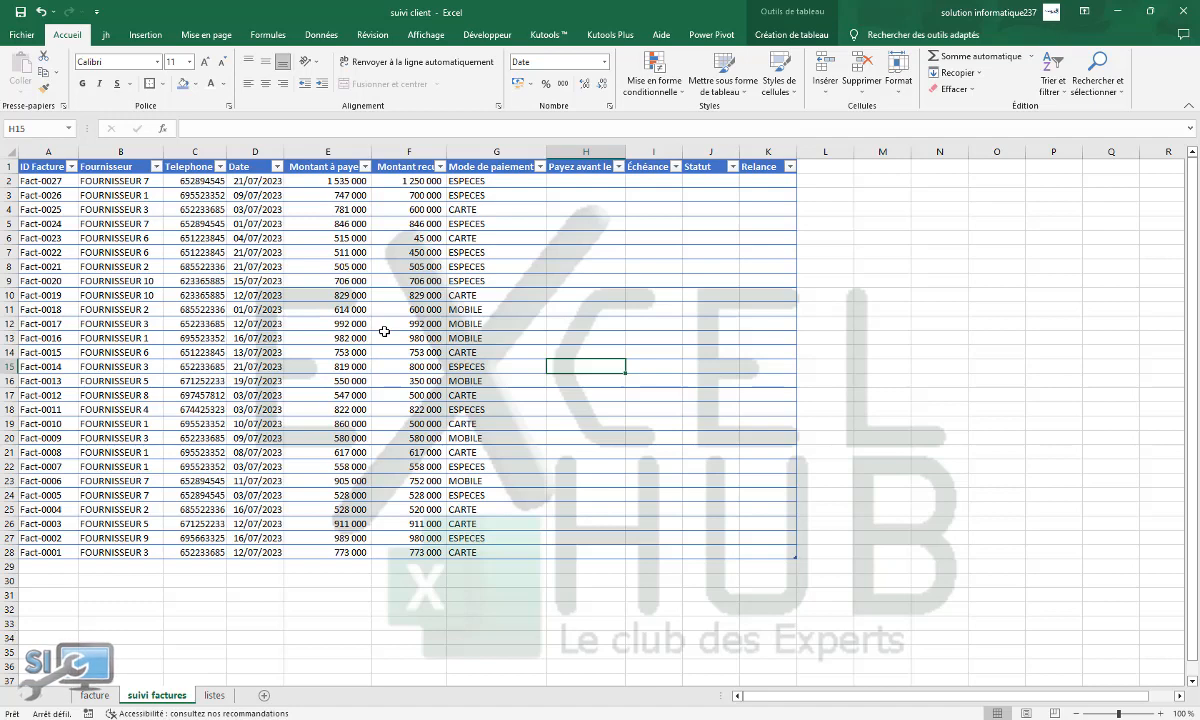
Step: Fill the Payez avant le column with =MOIS.DECALER([@[Date ]];1) to set due dates one month after the invoice date
left_click(195, 266)
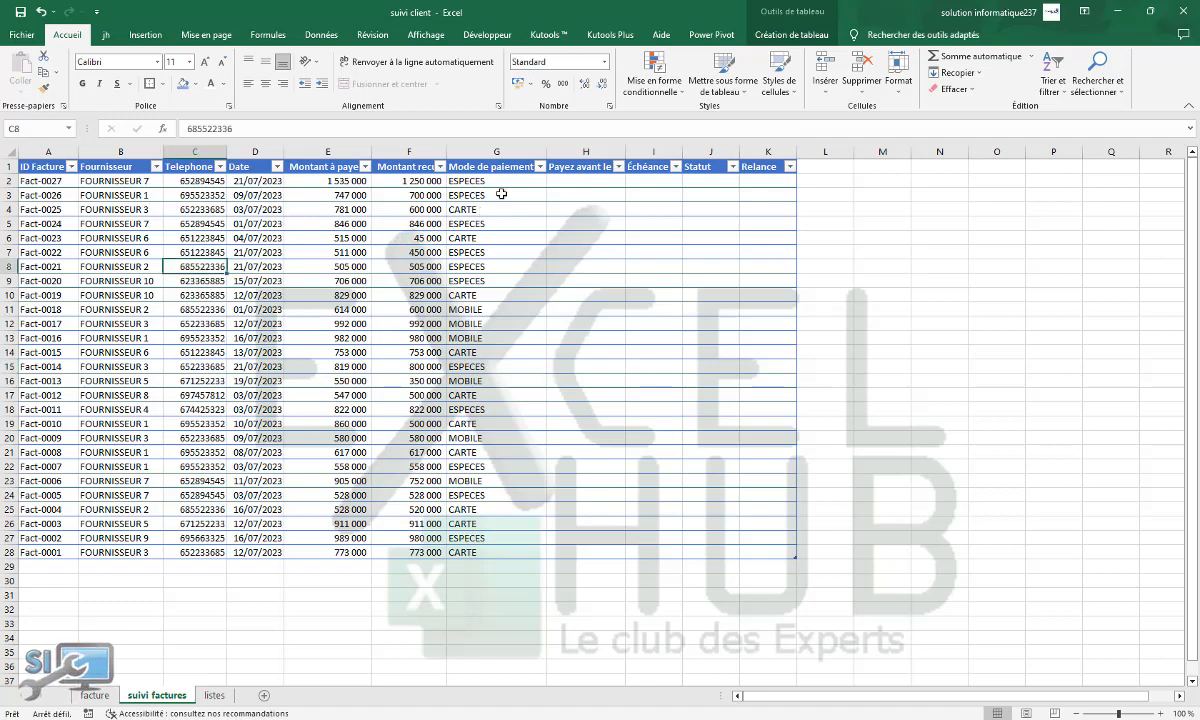
left_click(552, 179)
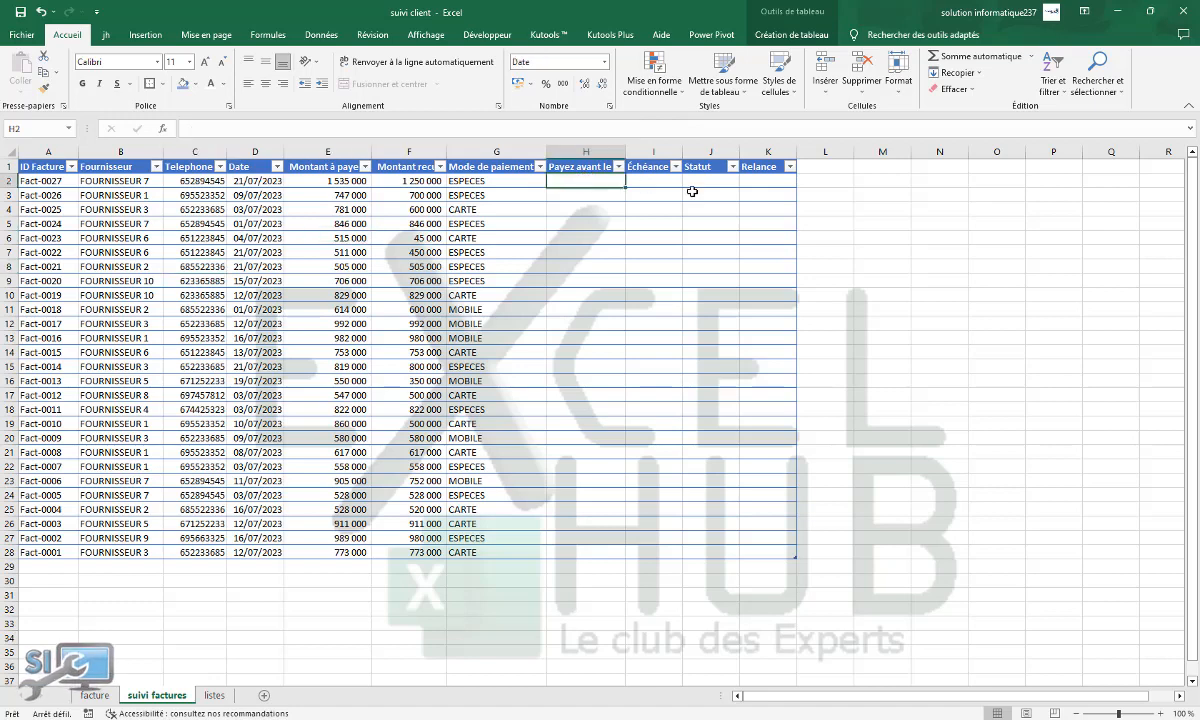
left_click_drag(736, 191, 743, 193)
left_click(601, 184)
left_click(268, 181)
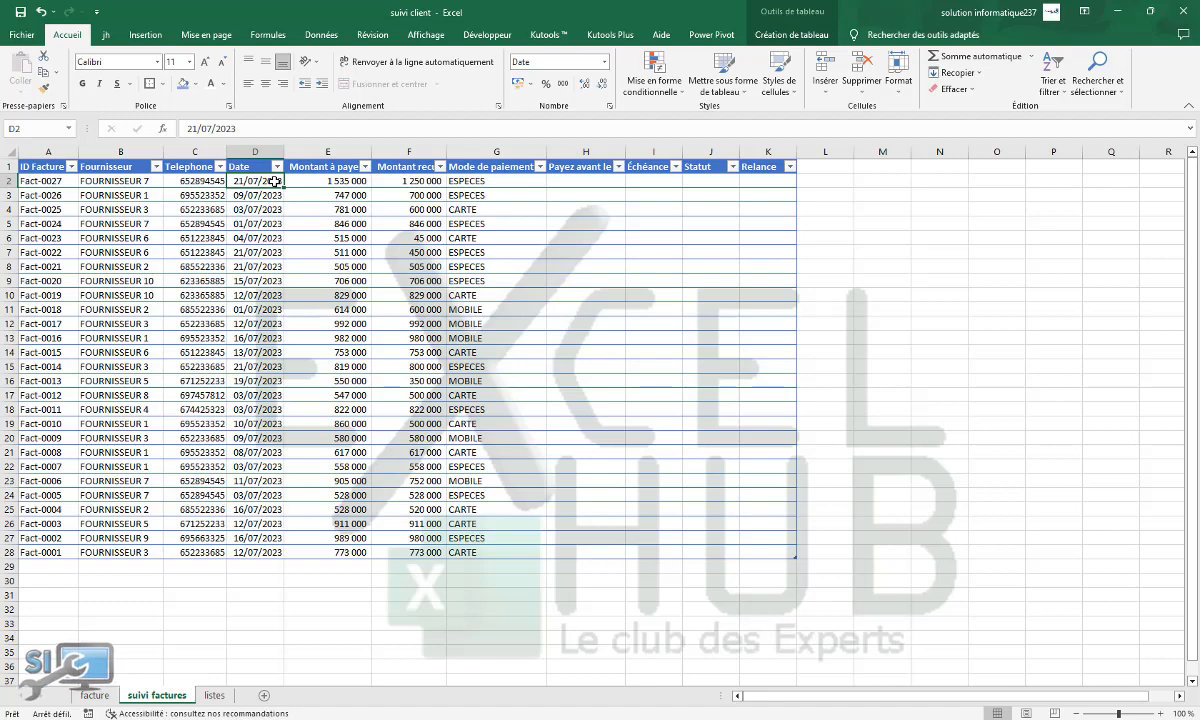
left_click(608, 181)
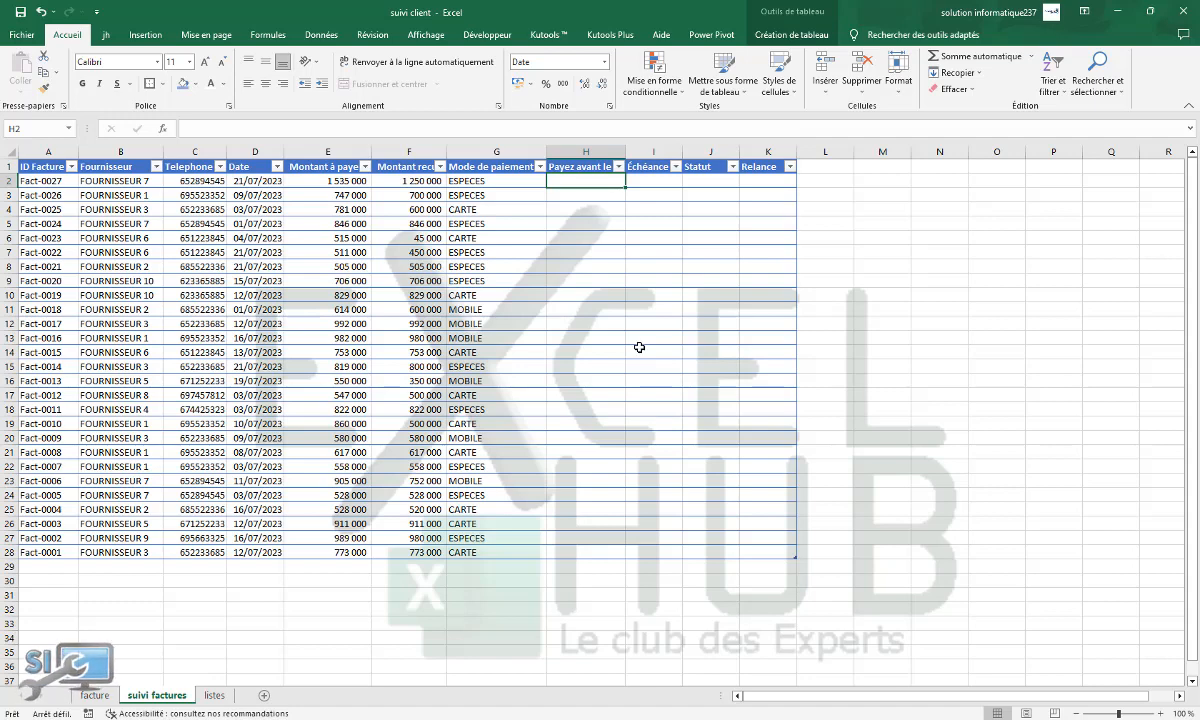
type("=mois")
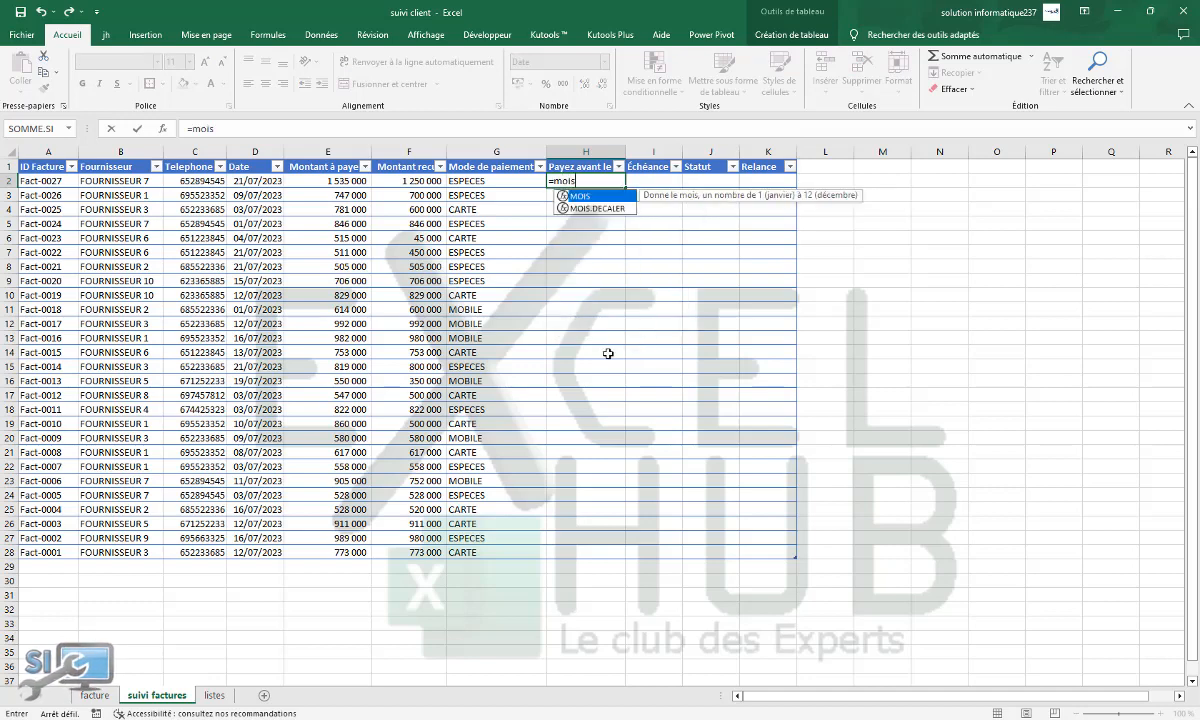
key("Down")
key("Tab")
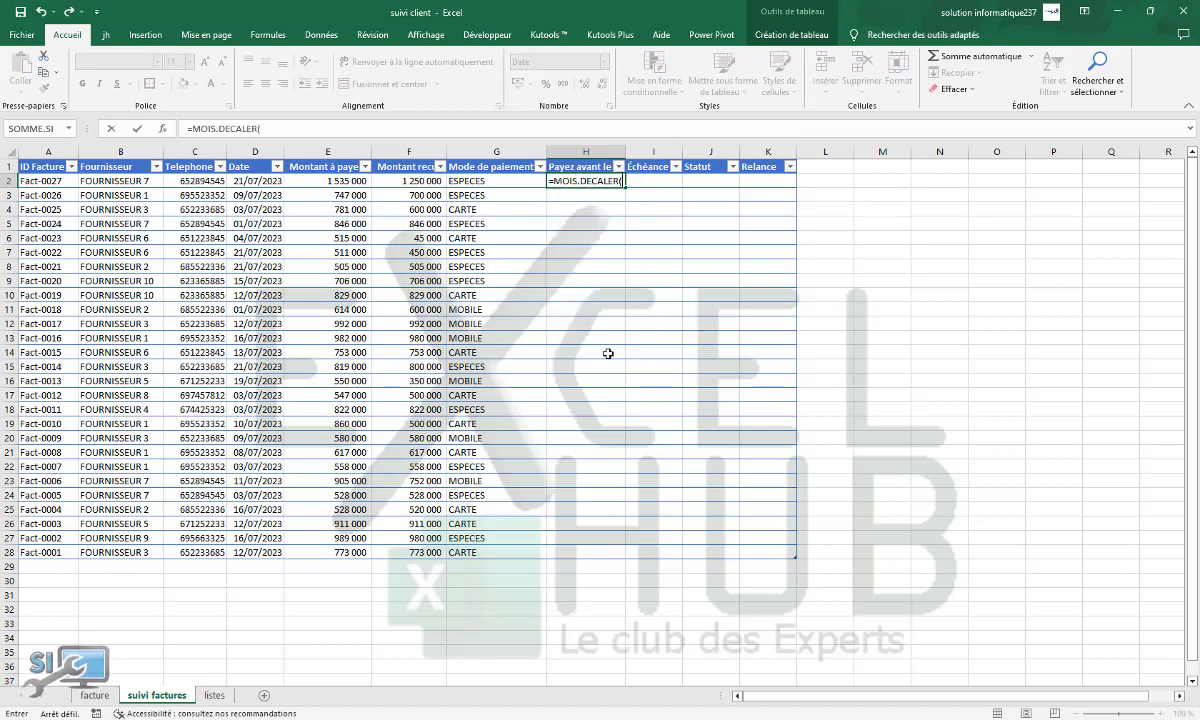
left_click(247, 181)
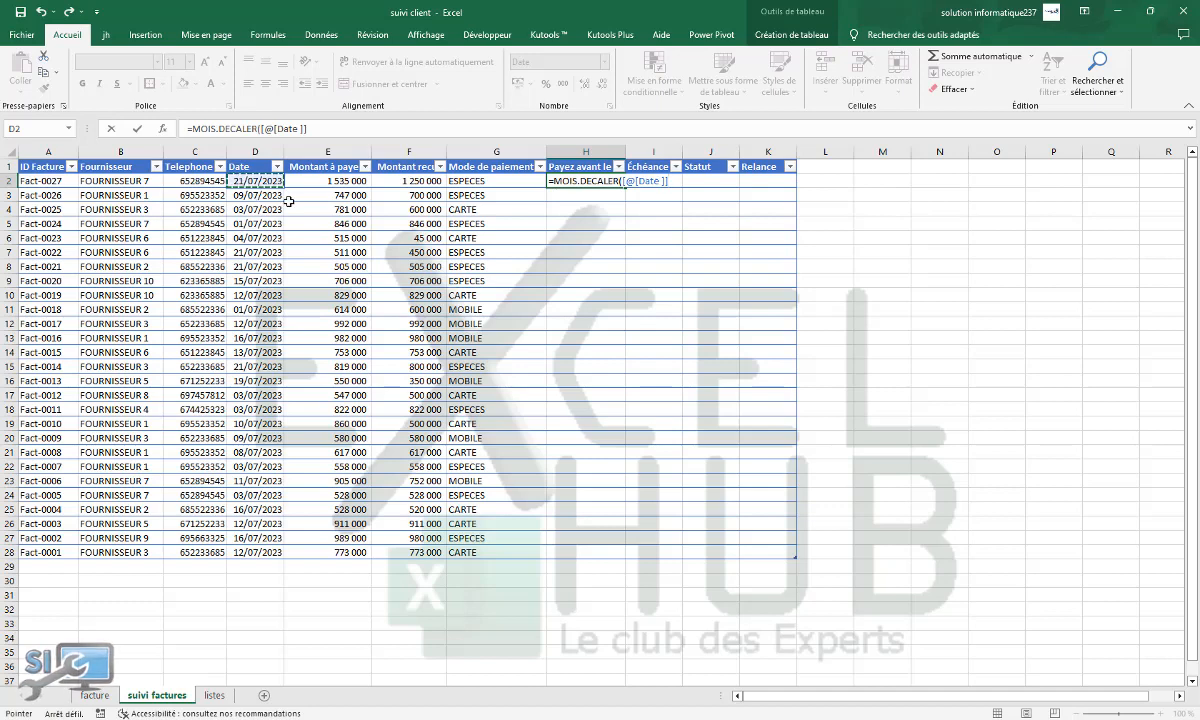
type(";1")
key("Return")
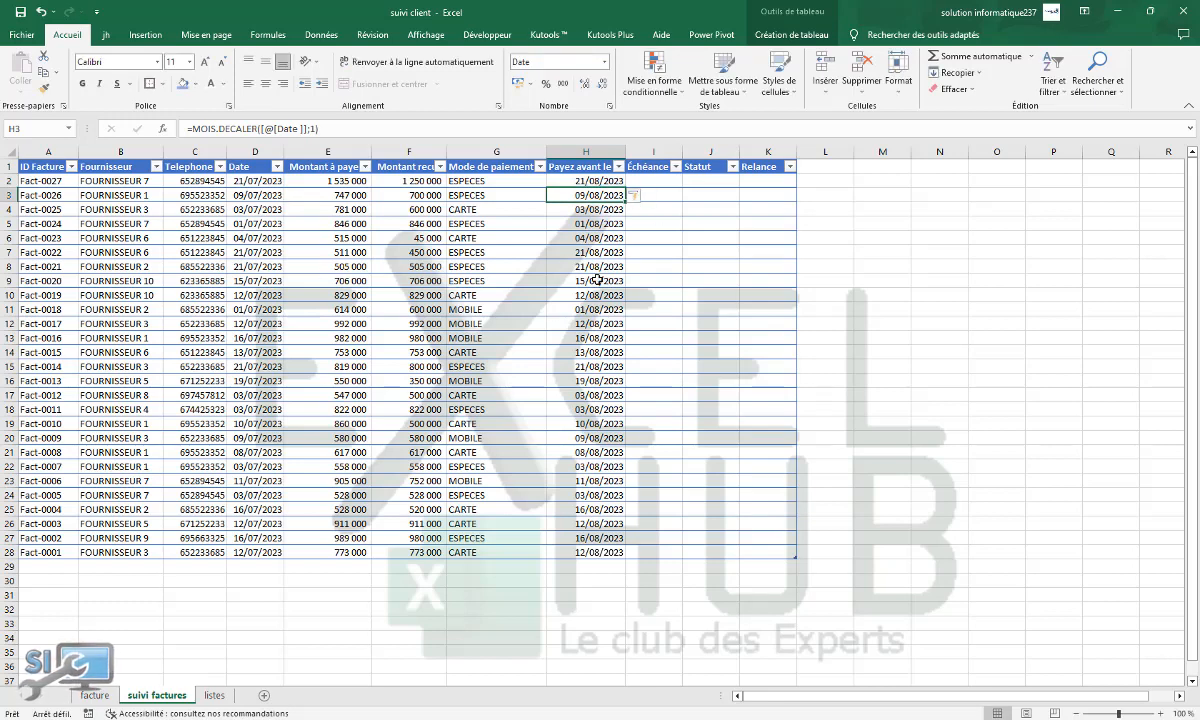
Step: Replace the Payez avant le formula in H2 with =[@[Date ]]+10 so each due date falls ten days after the invoice date
left_click(604, 180)
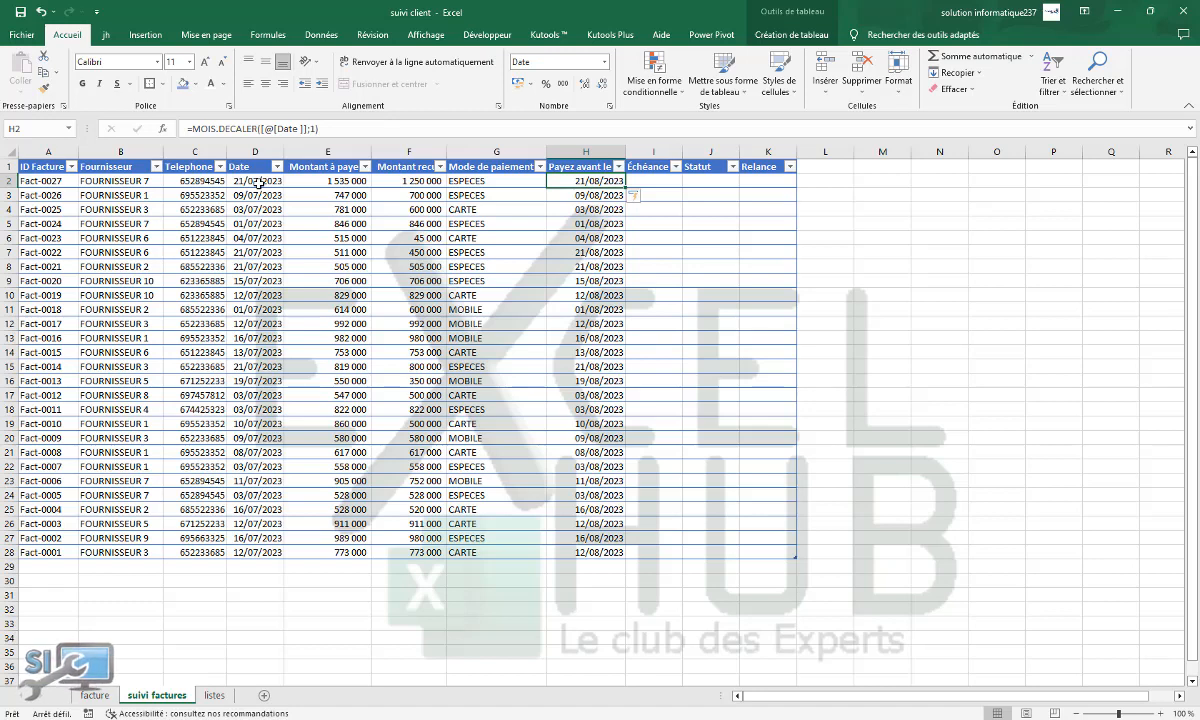
left_click(258, 182)
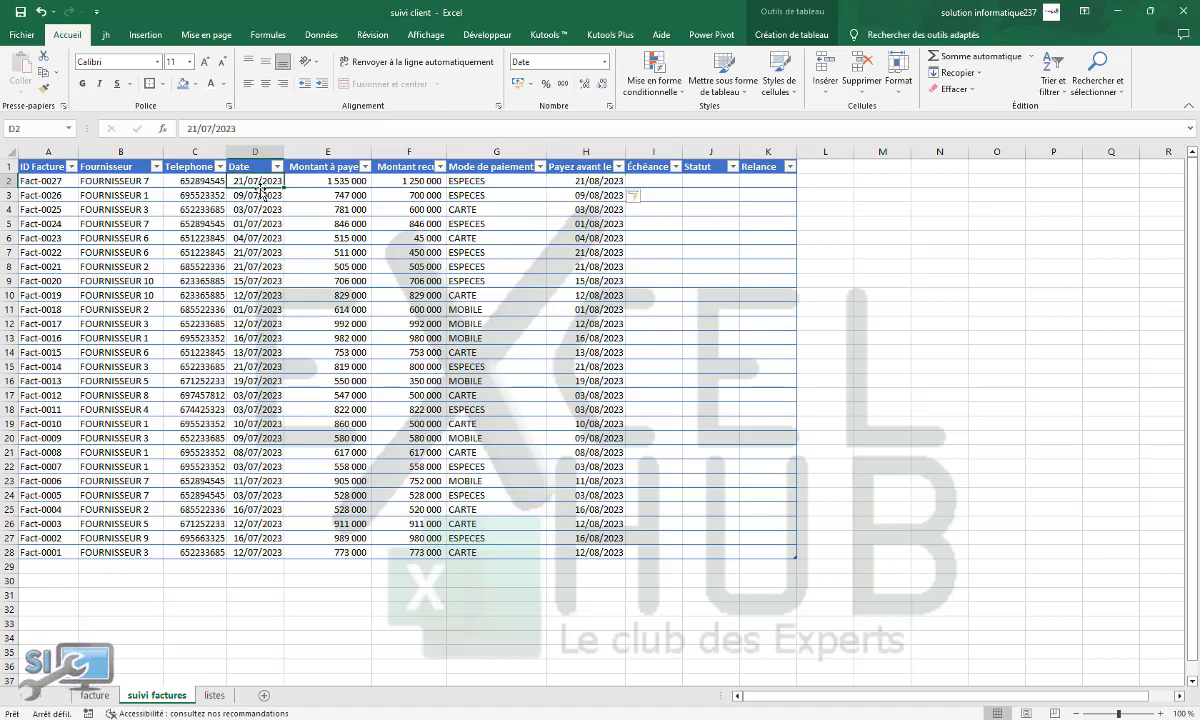
left_click(583, 183)
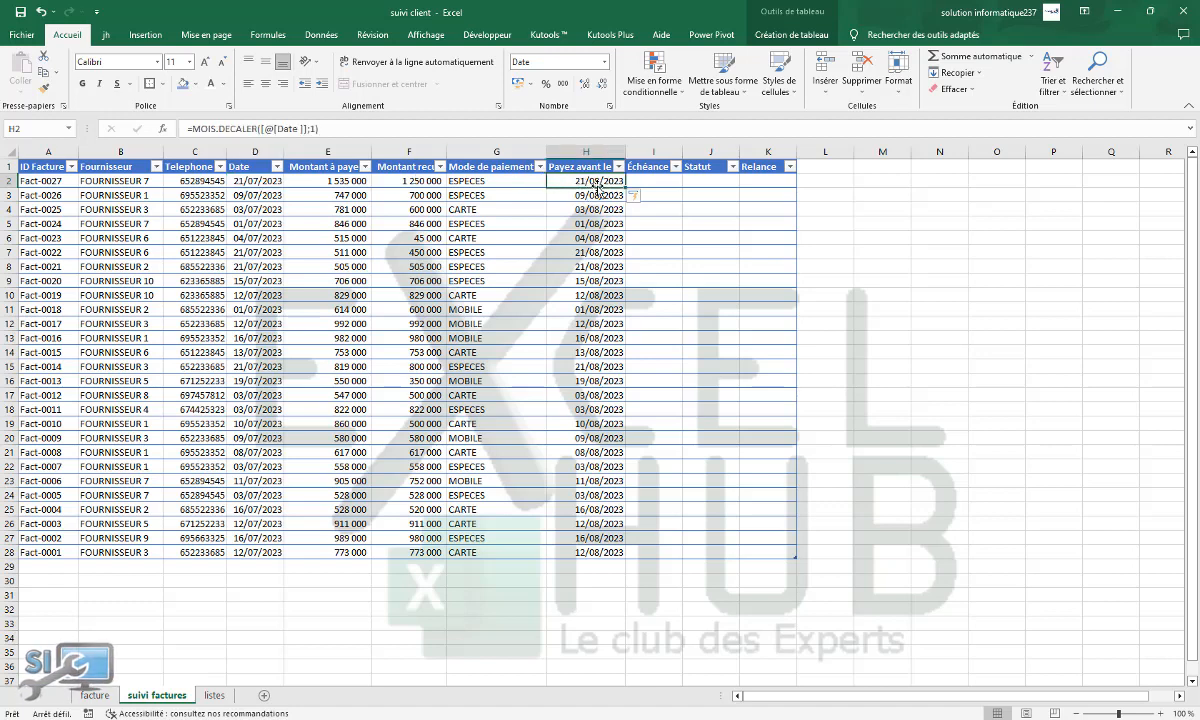
left_click(332, 129)
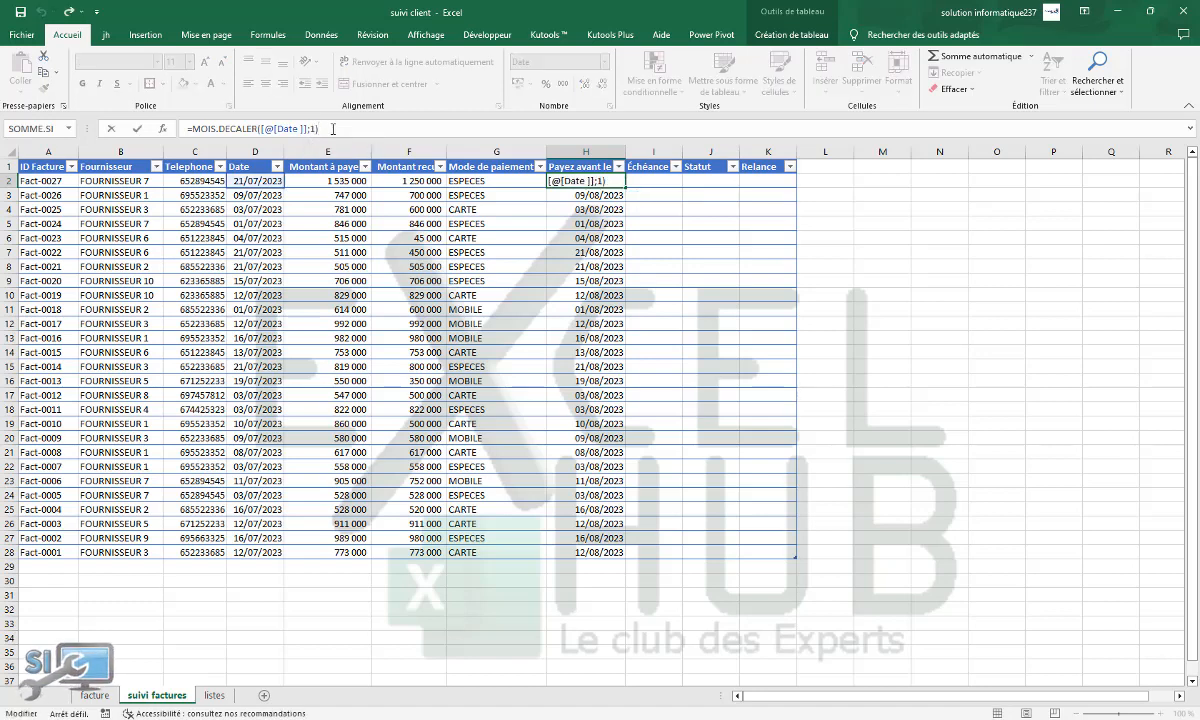
left_click(566, 181)
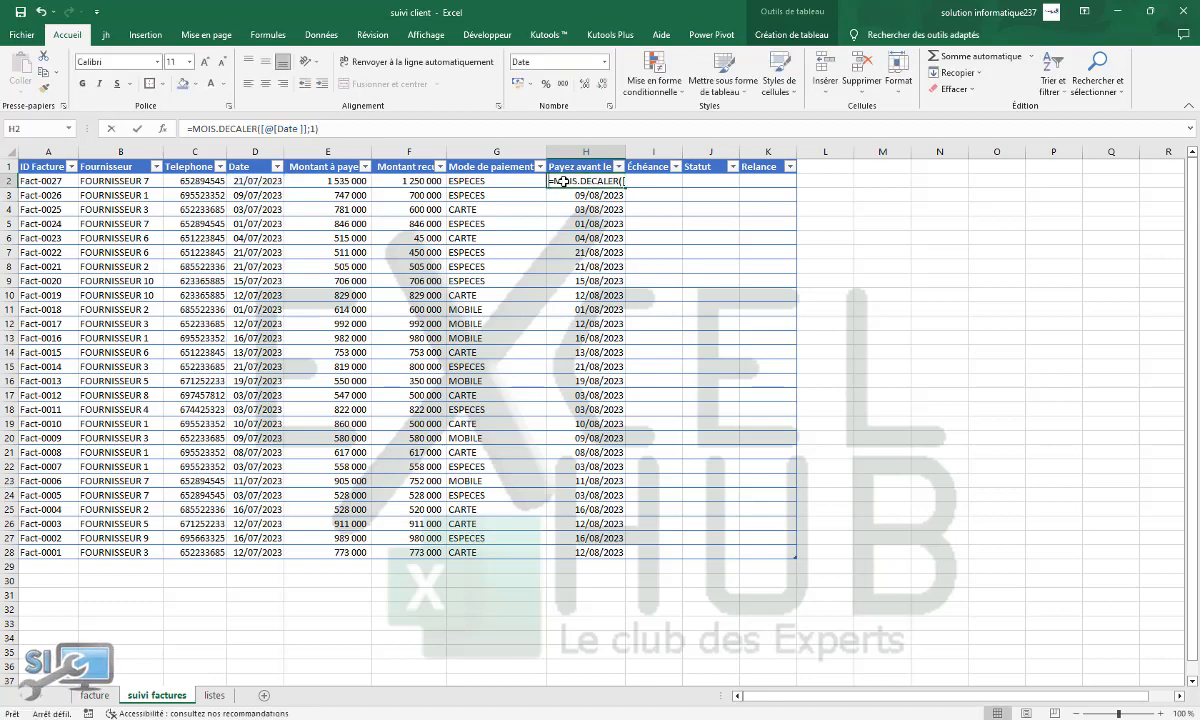
type("=")
left_click(250, 181)
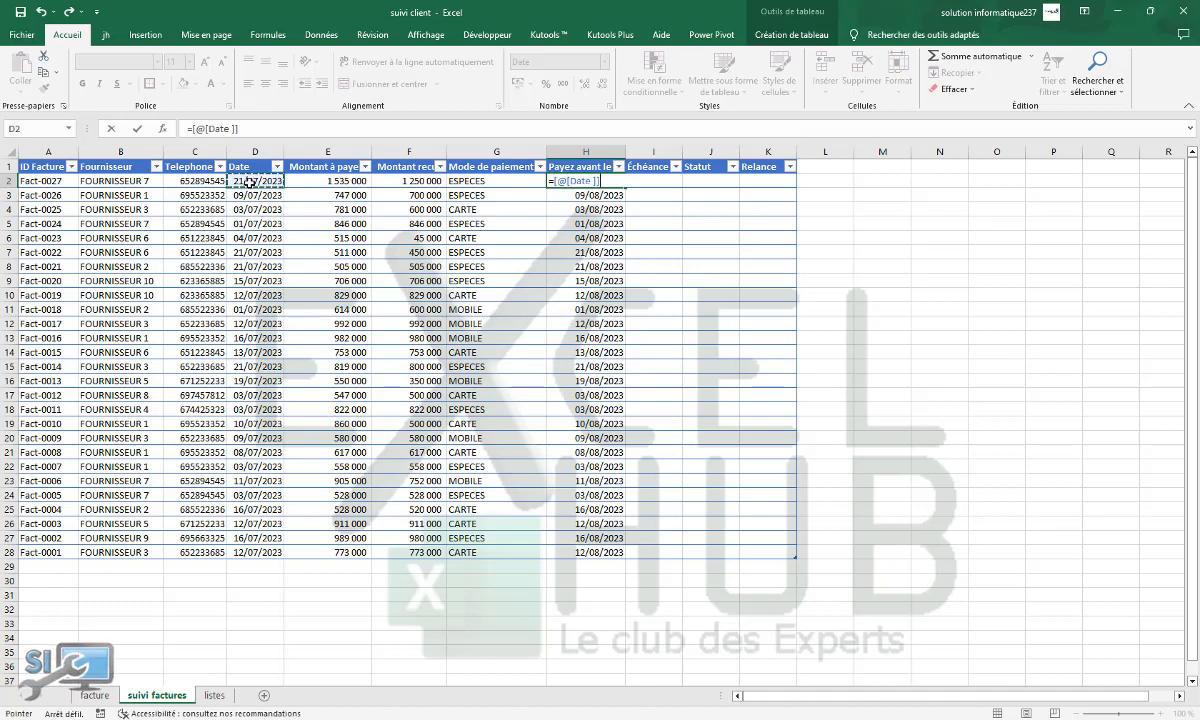
type("+10")
key("Return")
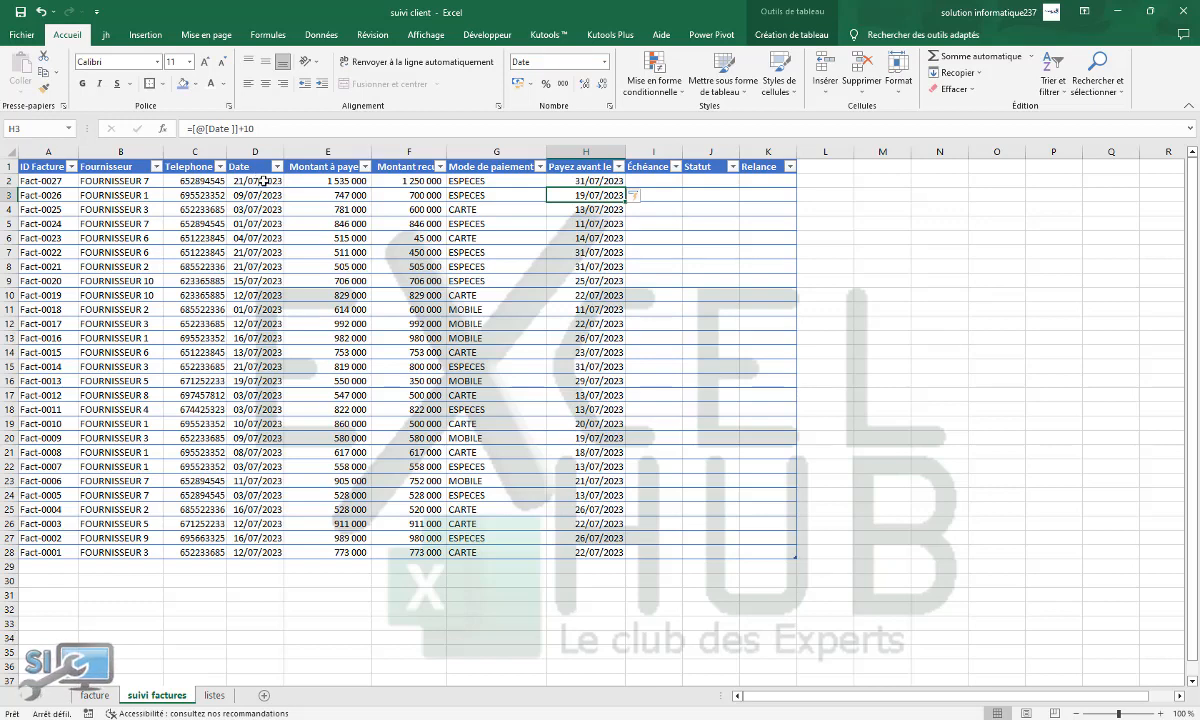
left_click(263, 181)
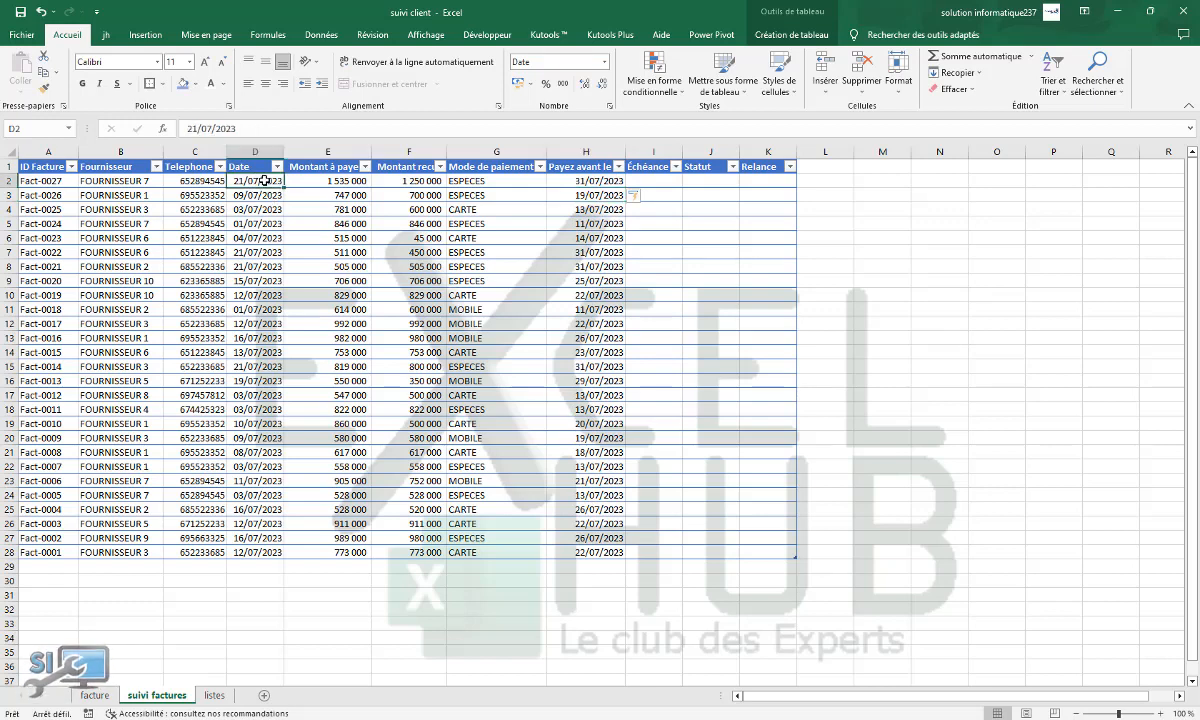
left_click(578, 181)
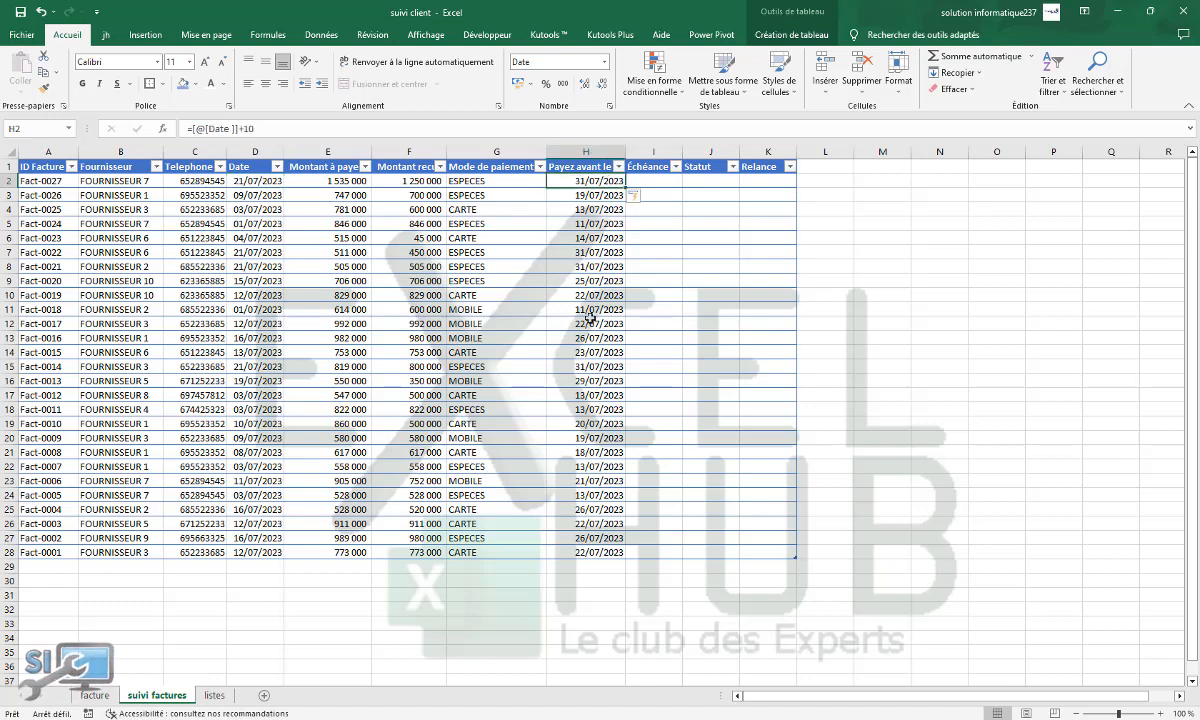
left_click(660, 295)
left_click(672, 184)
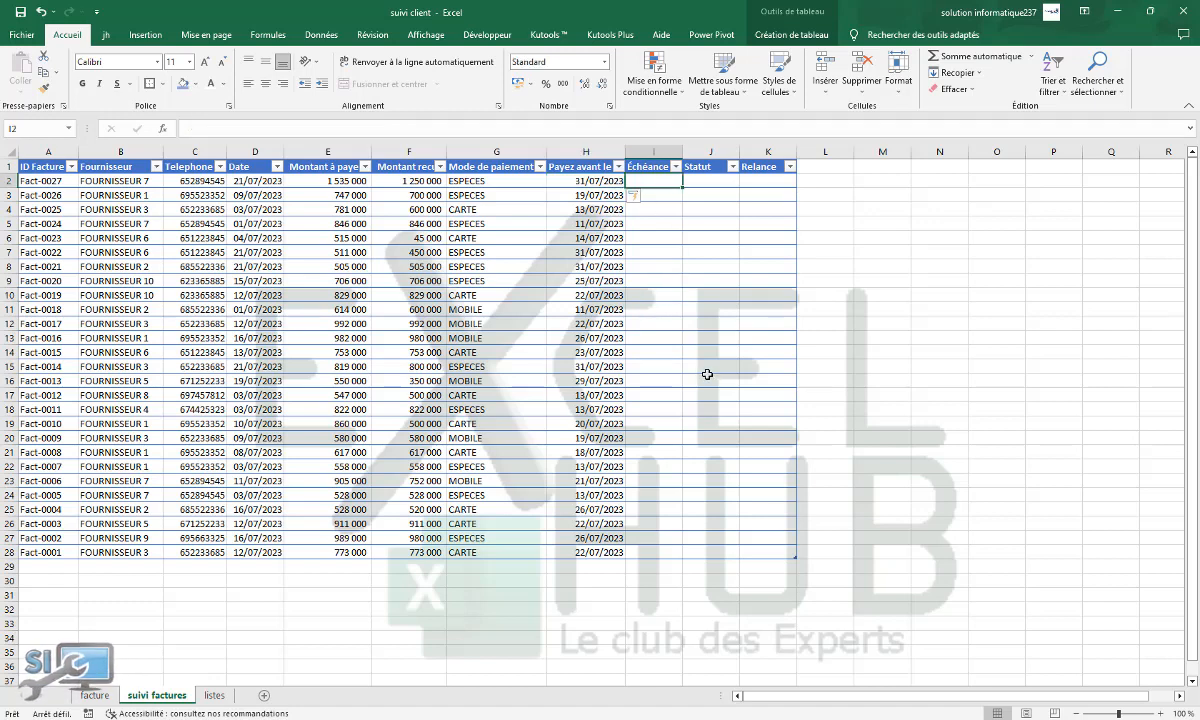
left_click(718, 251)
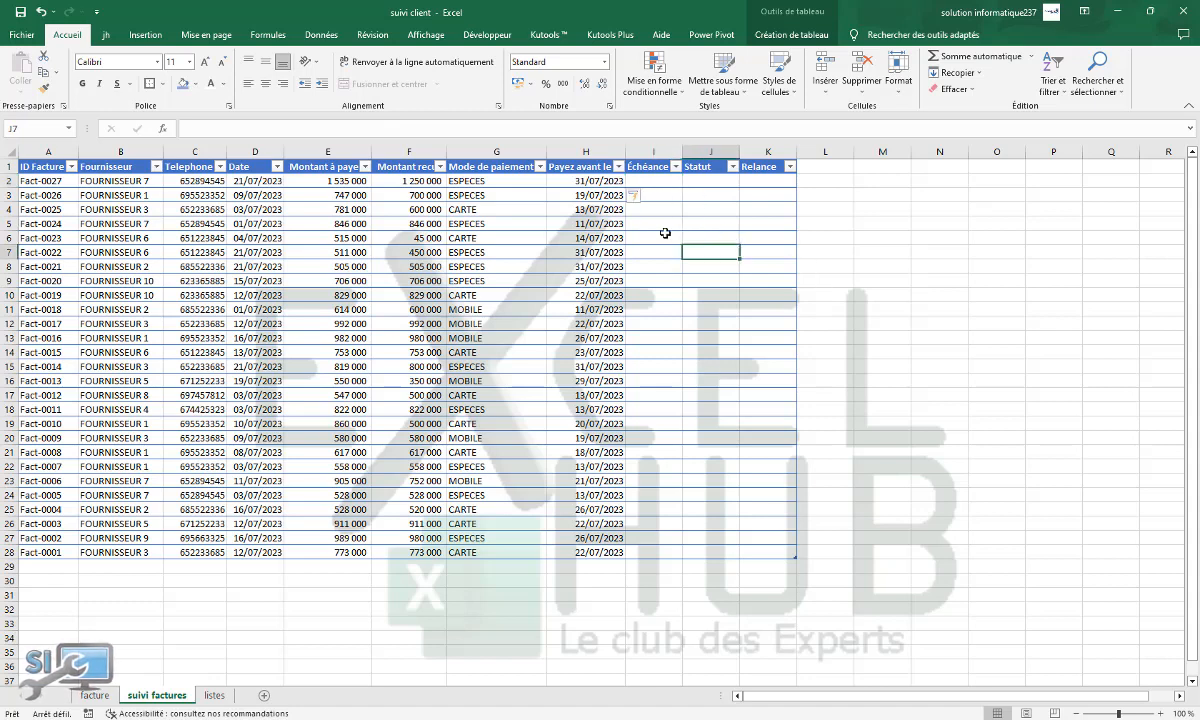
left_click(573, 180)
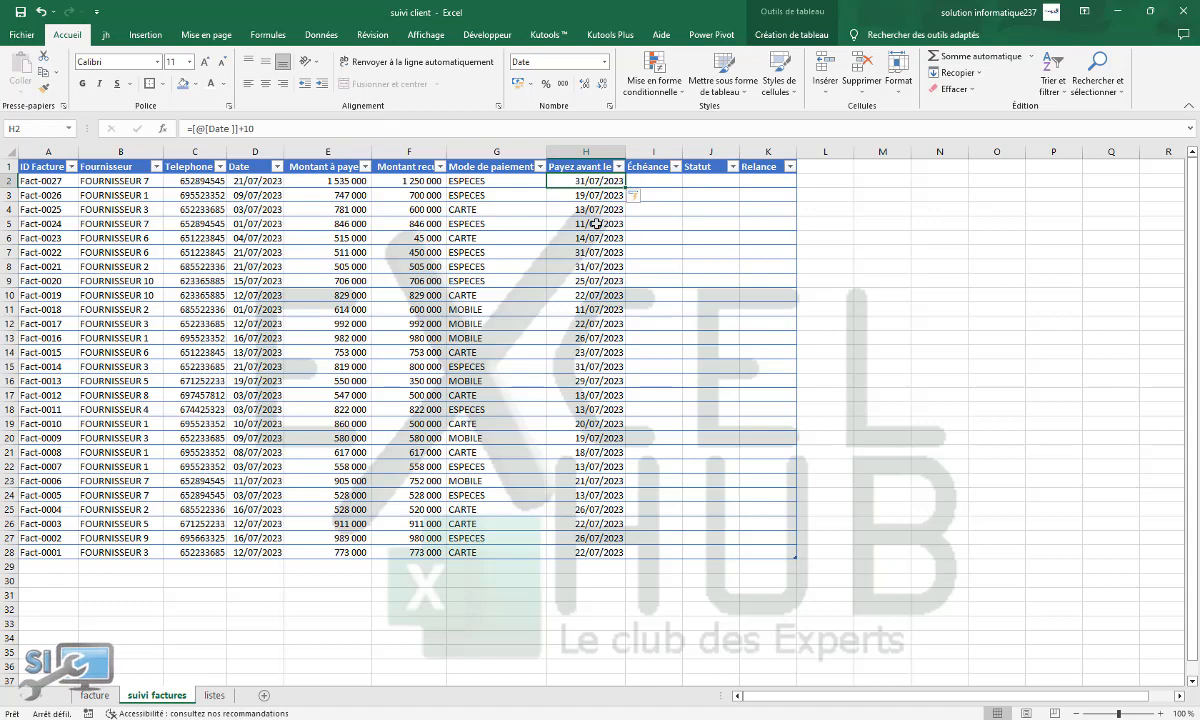
Step: Fill the Échéance column with =[@[Payez avant le]]-AUJOURDHUI() to compute the days remaining until each due date
left_click(666, 183)
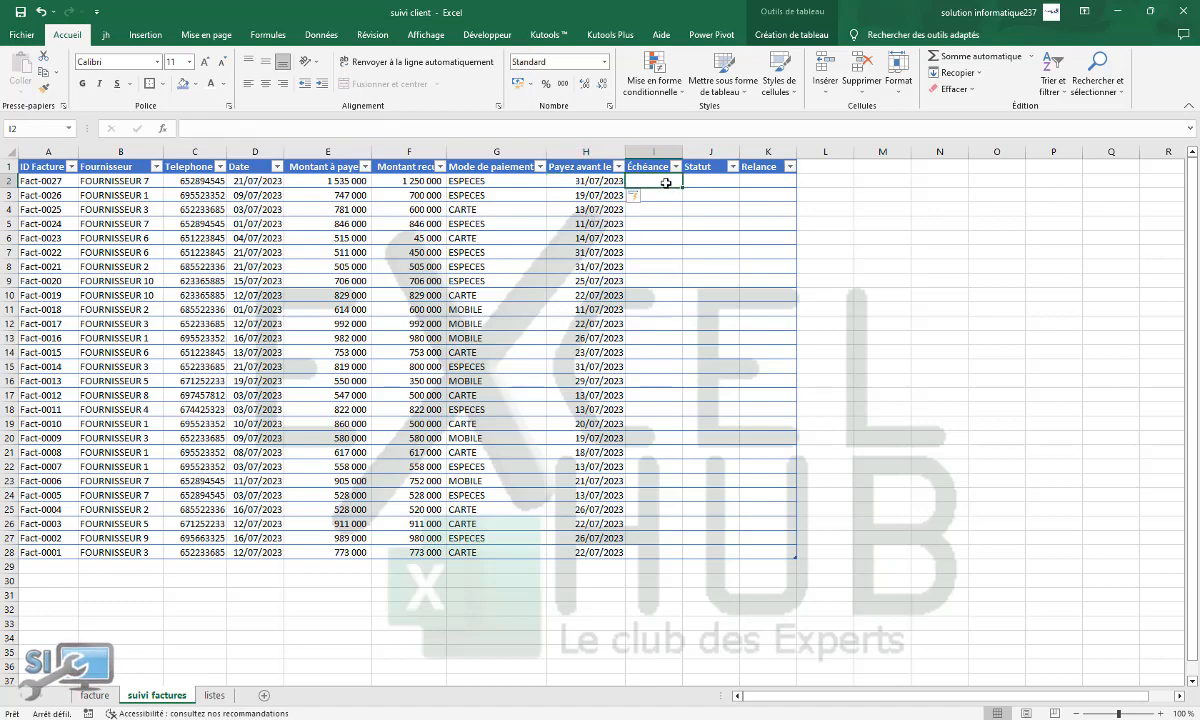
type("=")
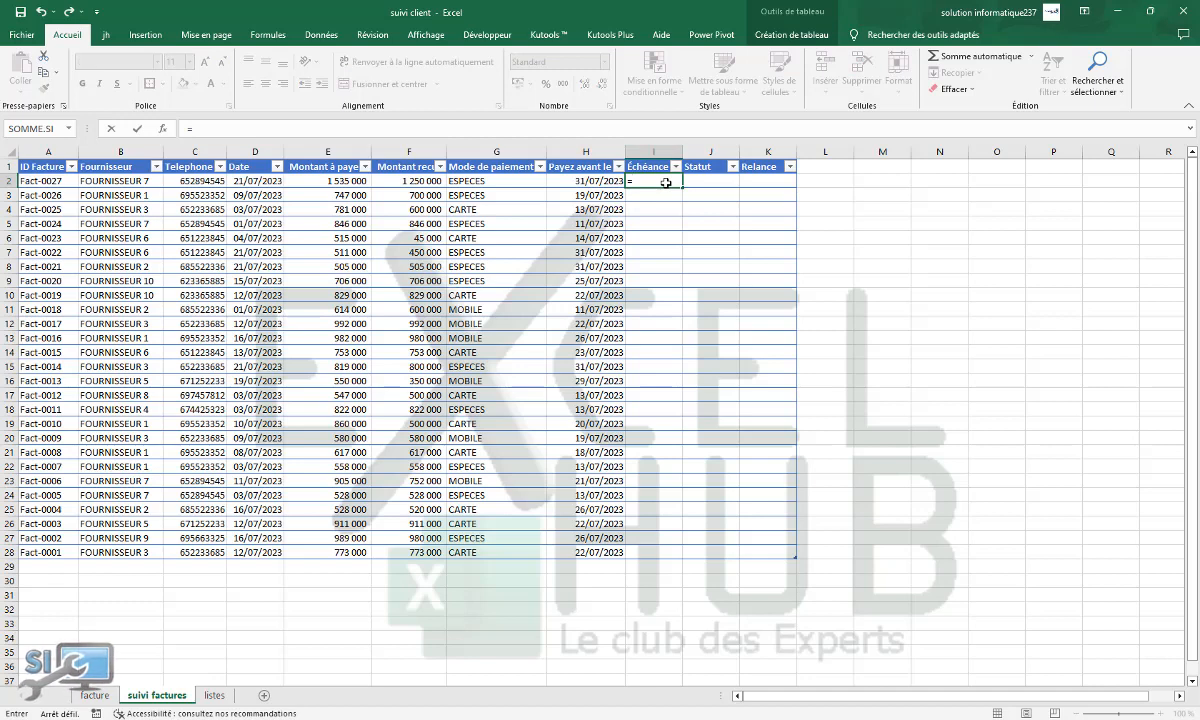
left_click(598, 181)
type("-")
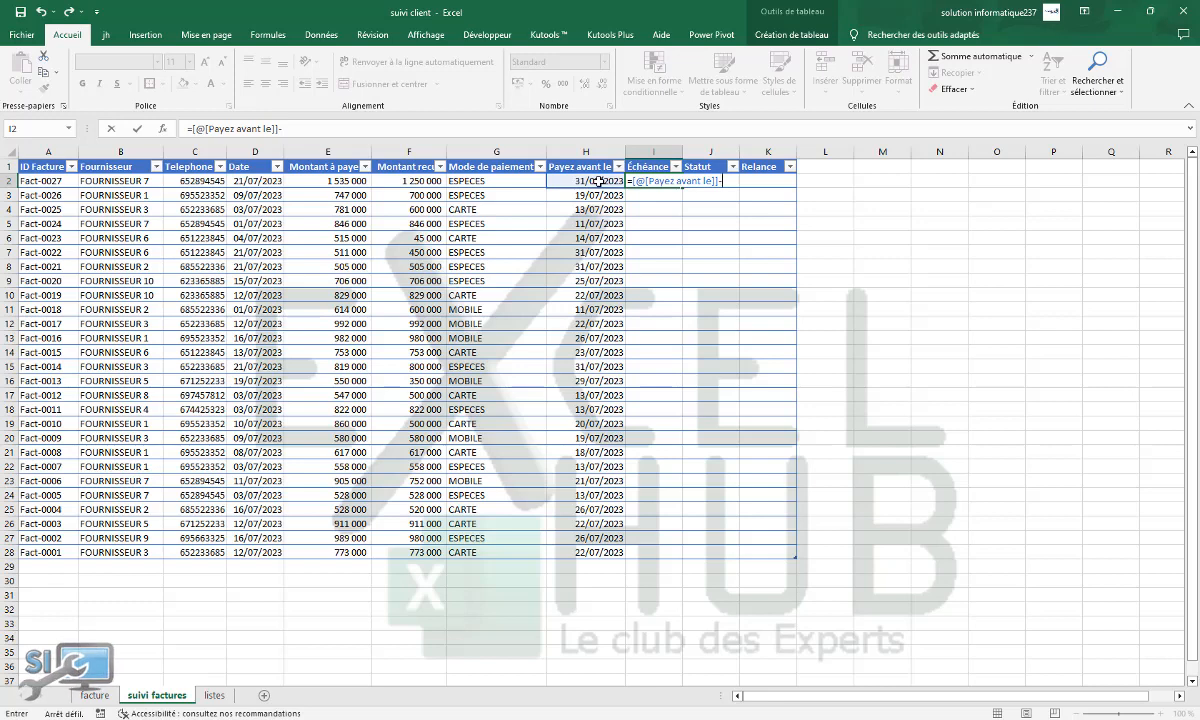
type("au")
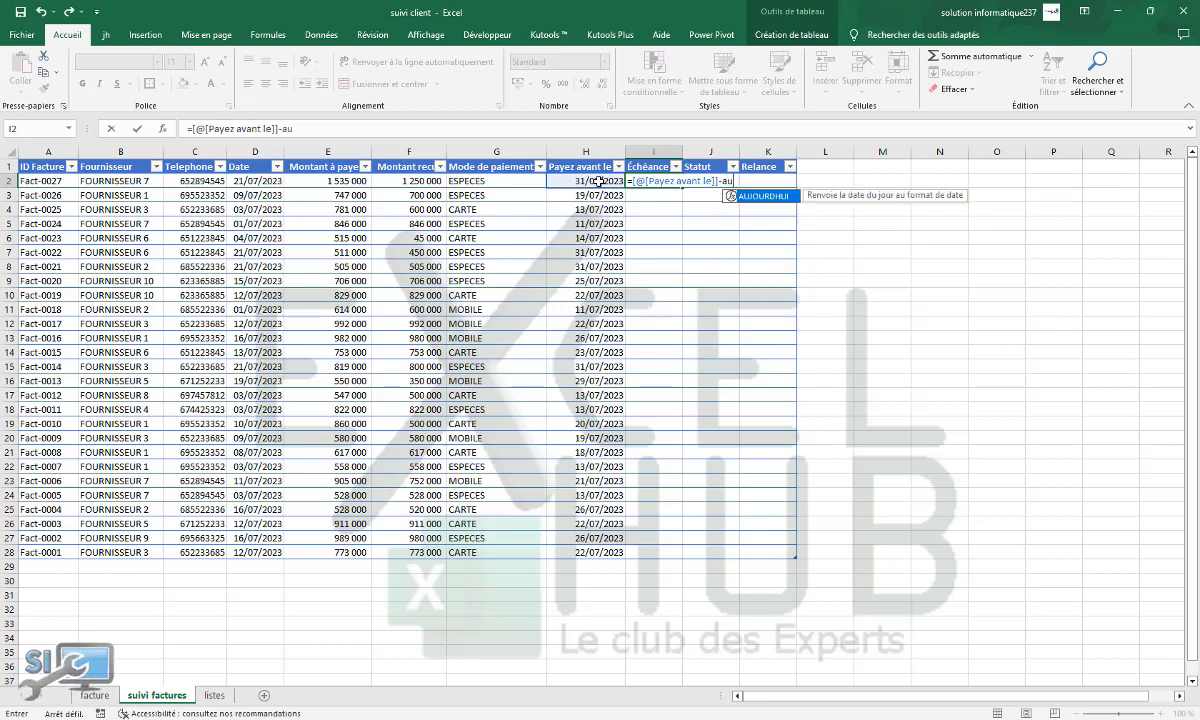
type("j")
key("Tab")
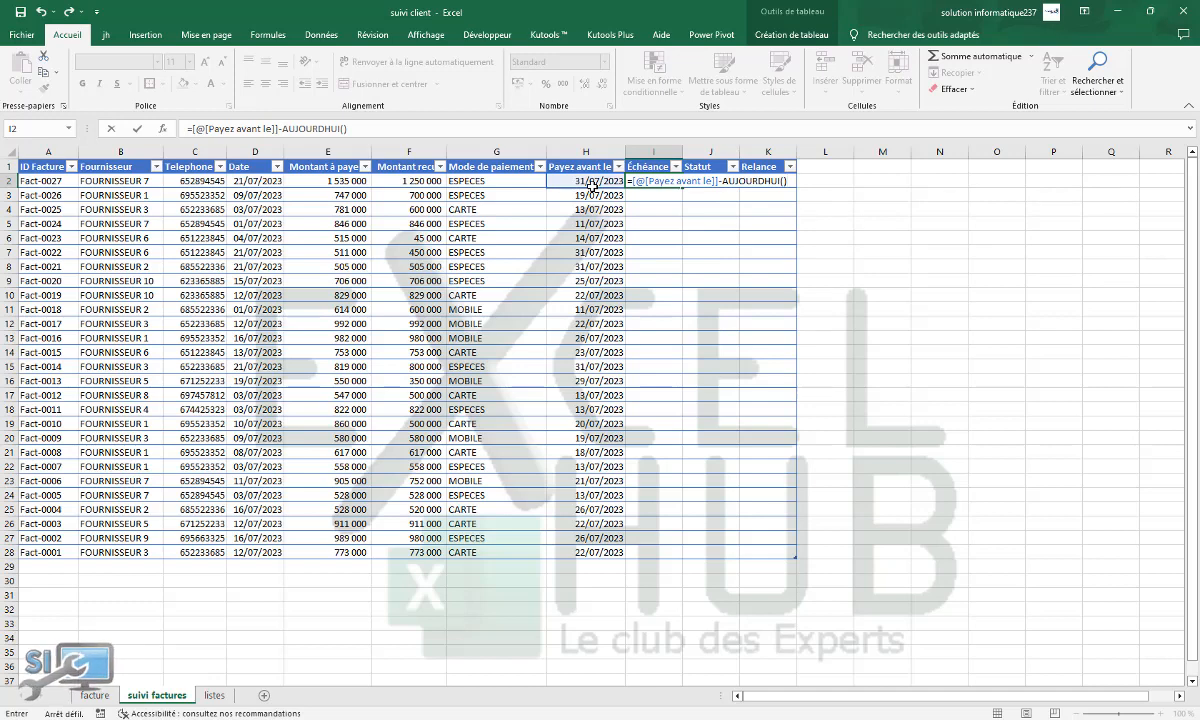
type(")")
key("Return")
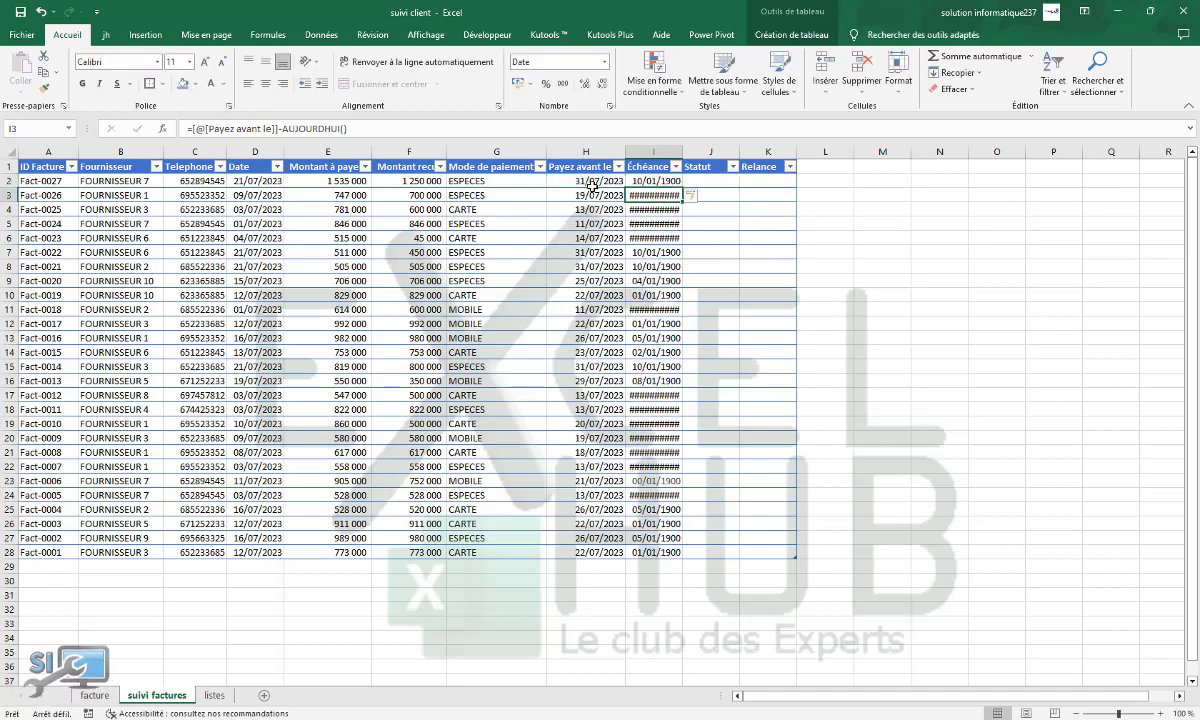
Step: Auto-fit the Échéance column's width and set its number format to Standard so it displays day counts
double_click(685, 152)
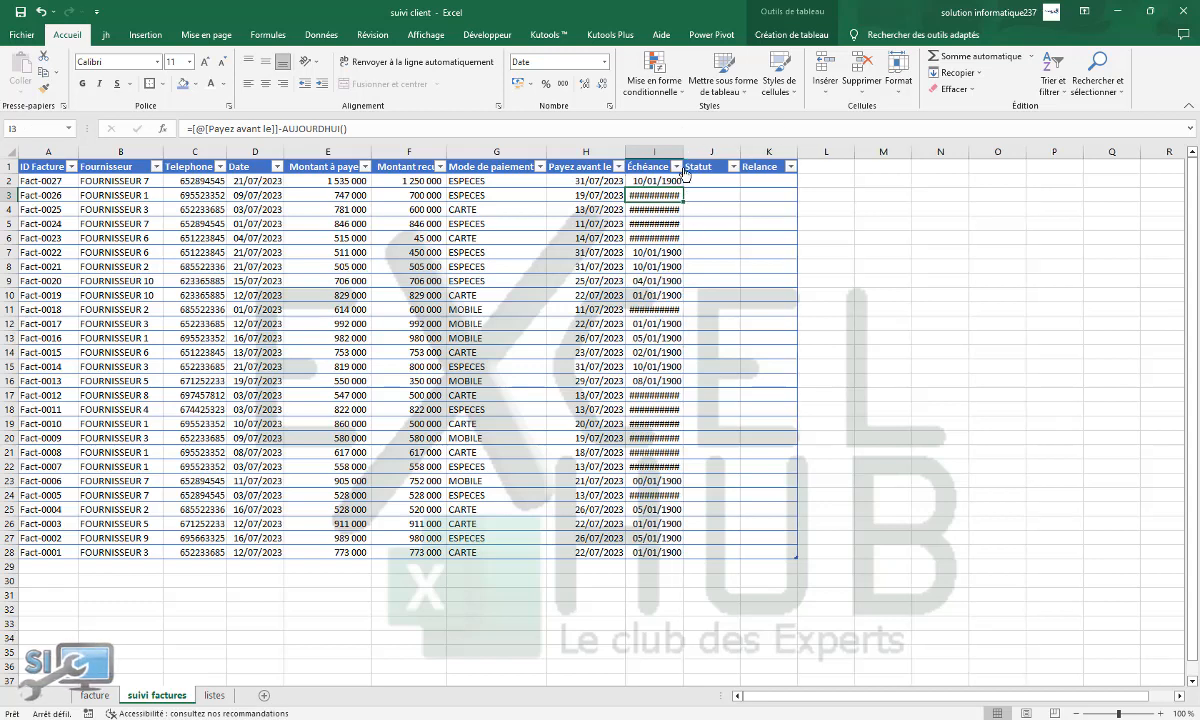
left_click(566, 297)
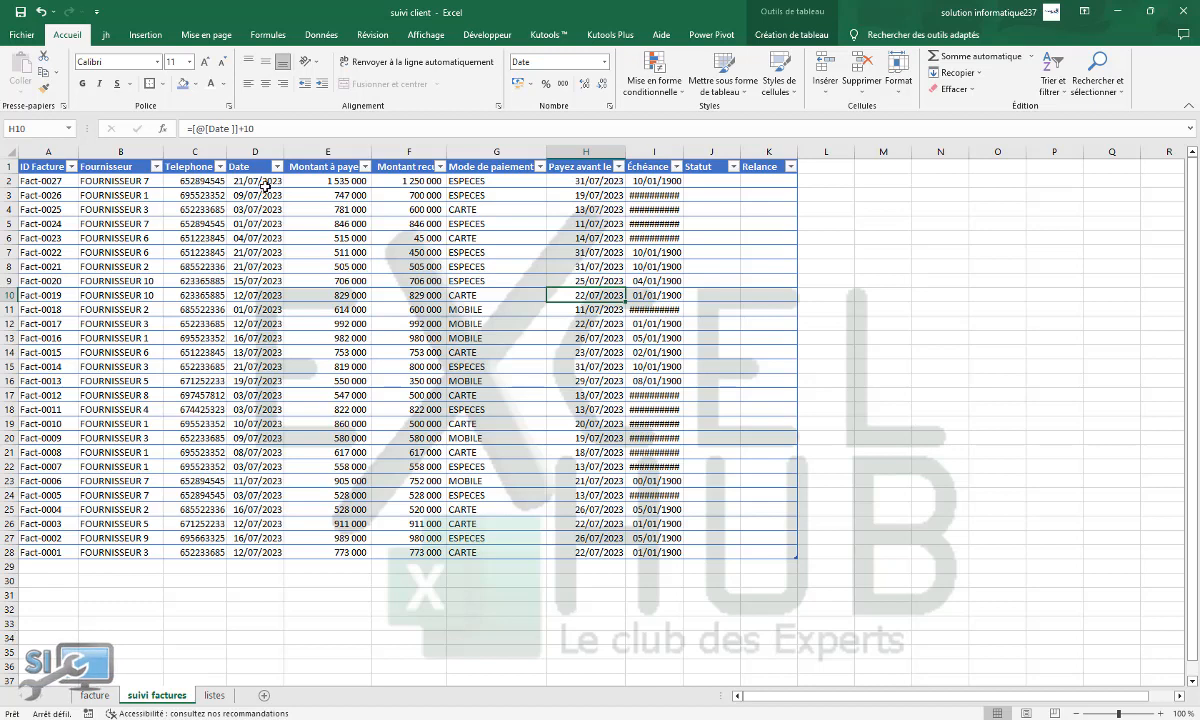
left_click(664, 148)
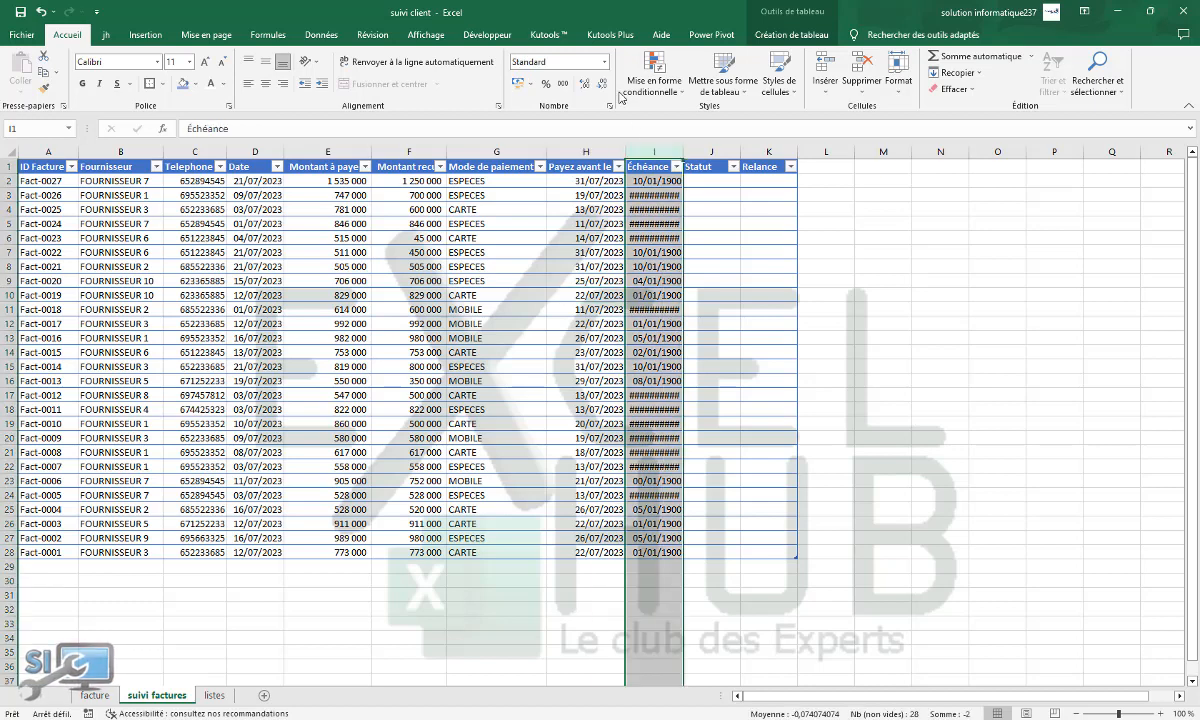
left_click(606, 62)
left_click(560, 85)
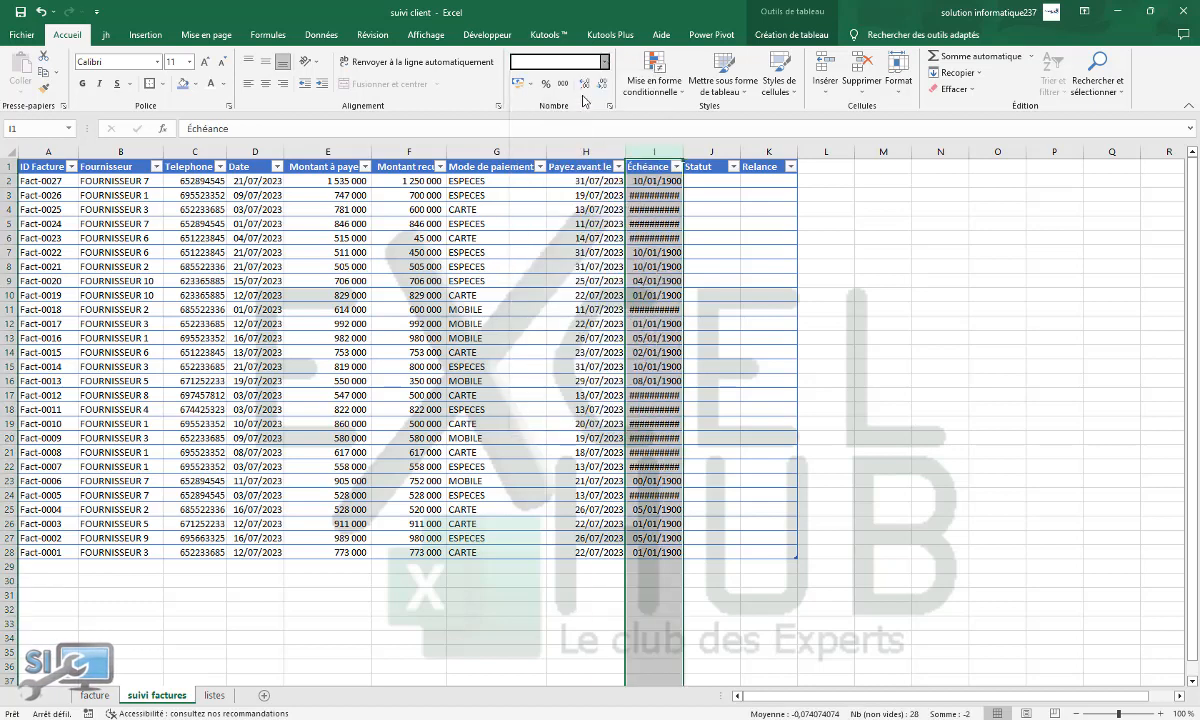
left_click(660, 182)
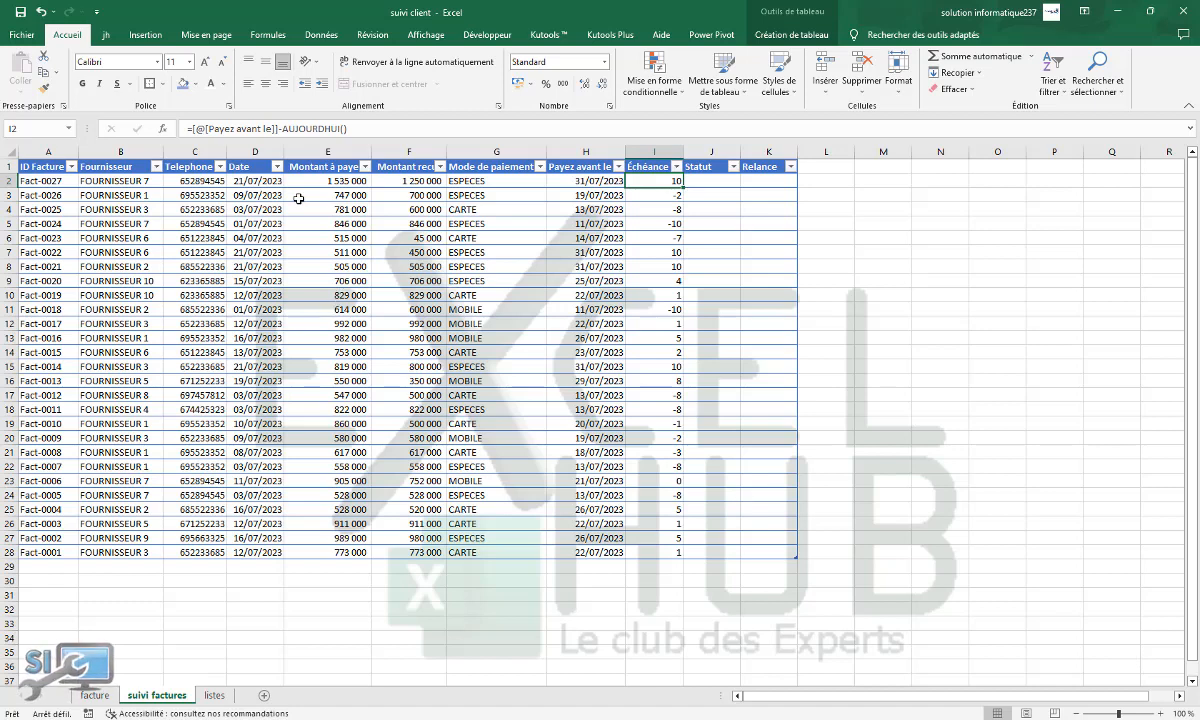
left_click(664, 197)
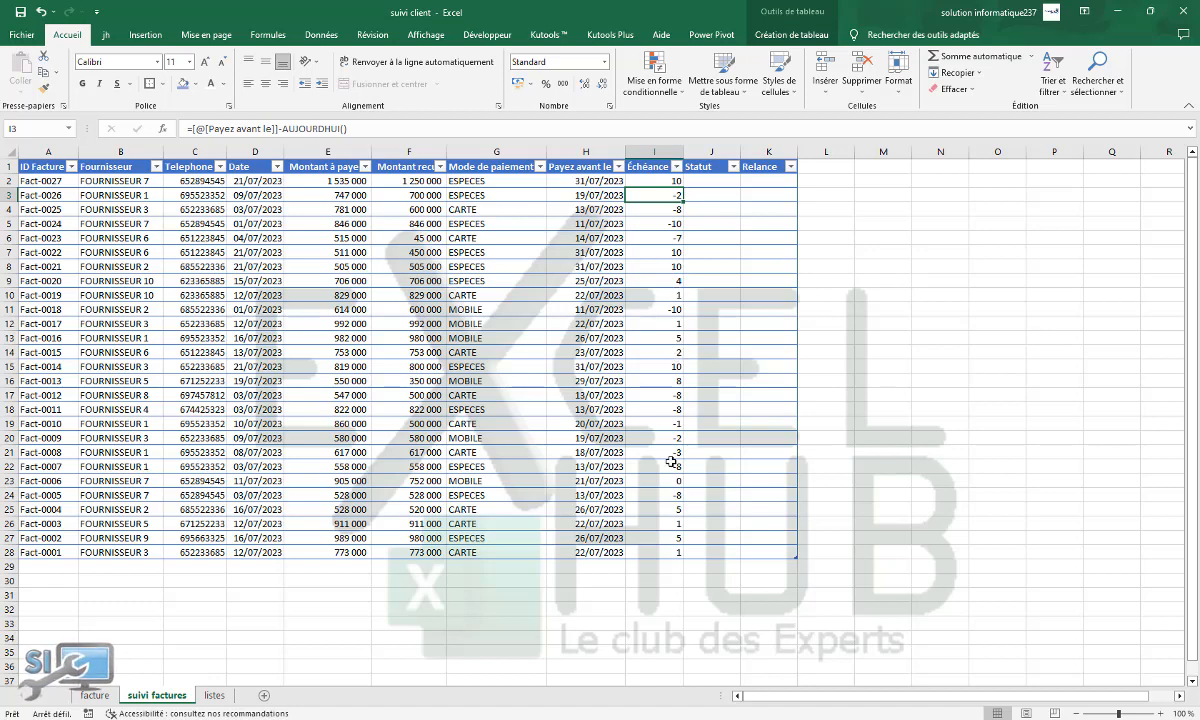
left_click(660, 252)
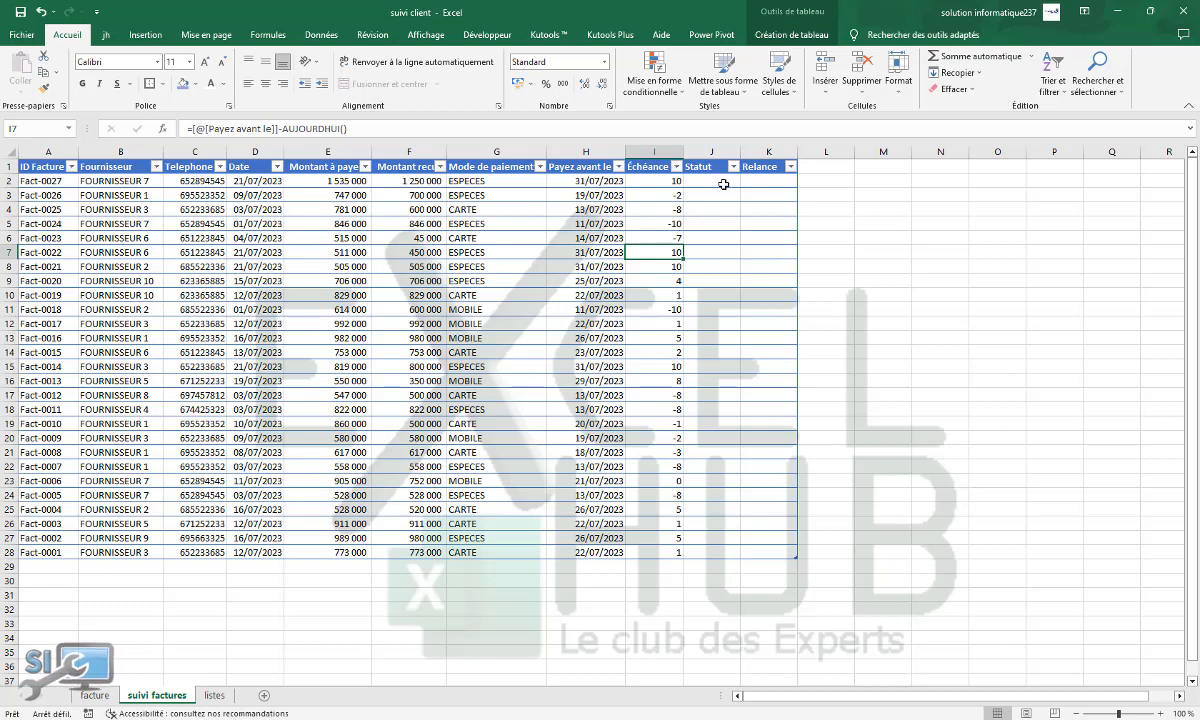
left_click(650, 182)
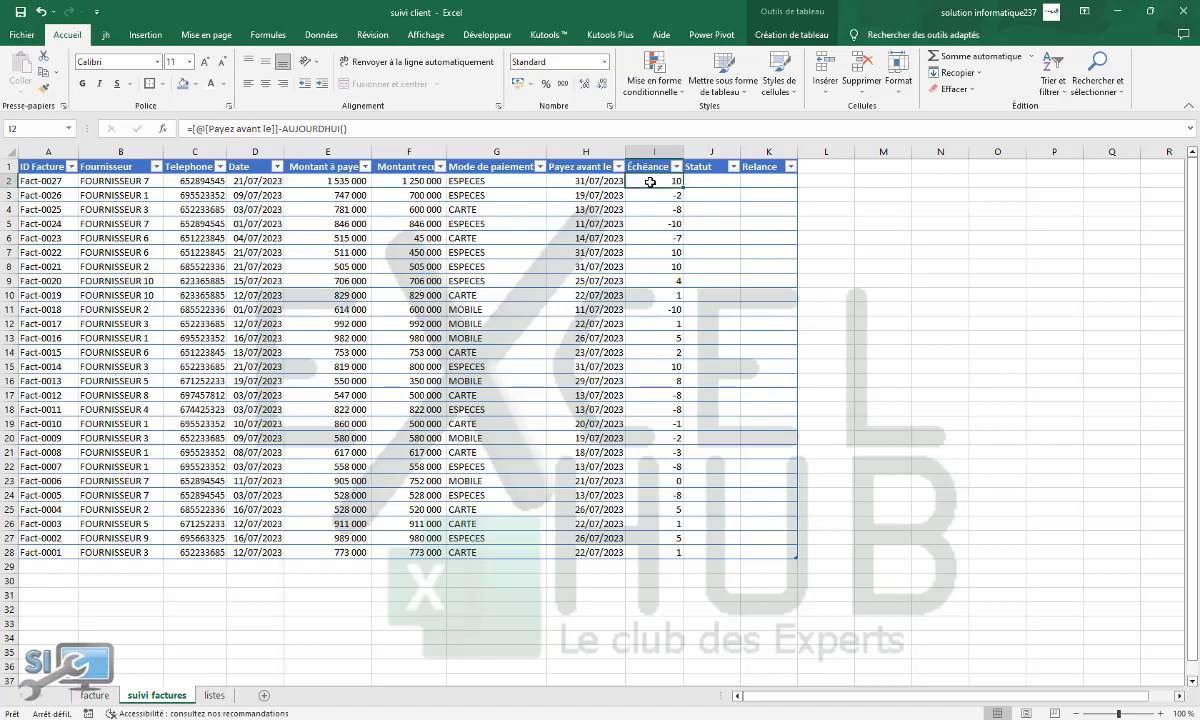
Step: Fill the Statut column with =SI([@[Montant à payer]]>[@[Montant recu]];"Non réglée") to flag invoices that are not fully paid
left_click(720, 180)
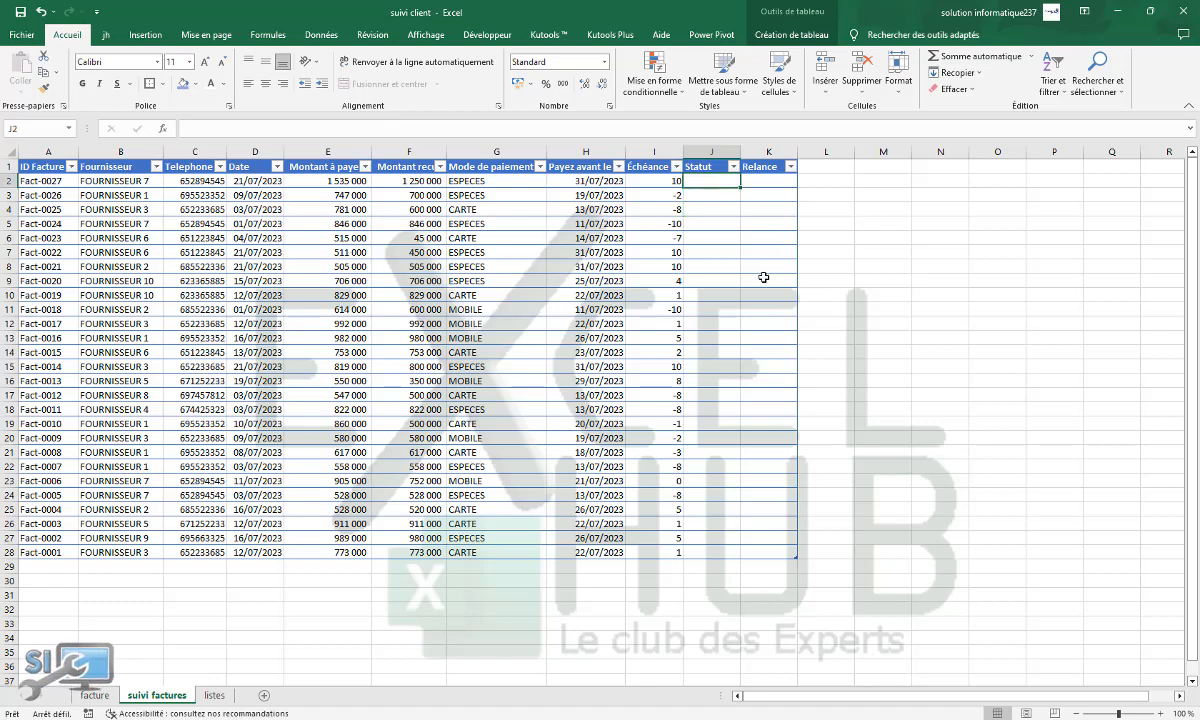
type("=SI(")
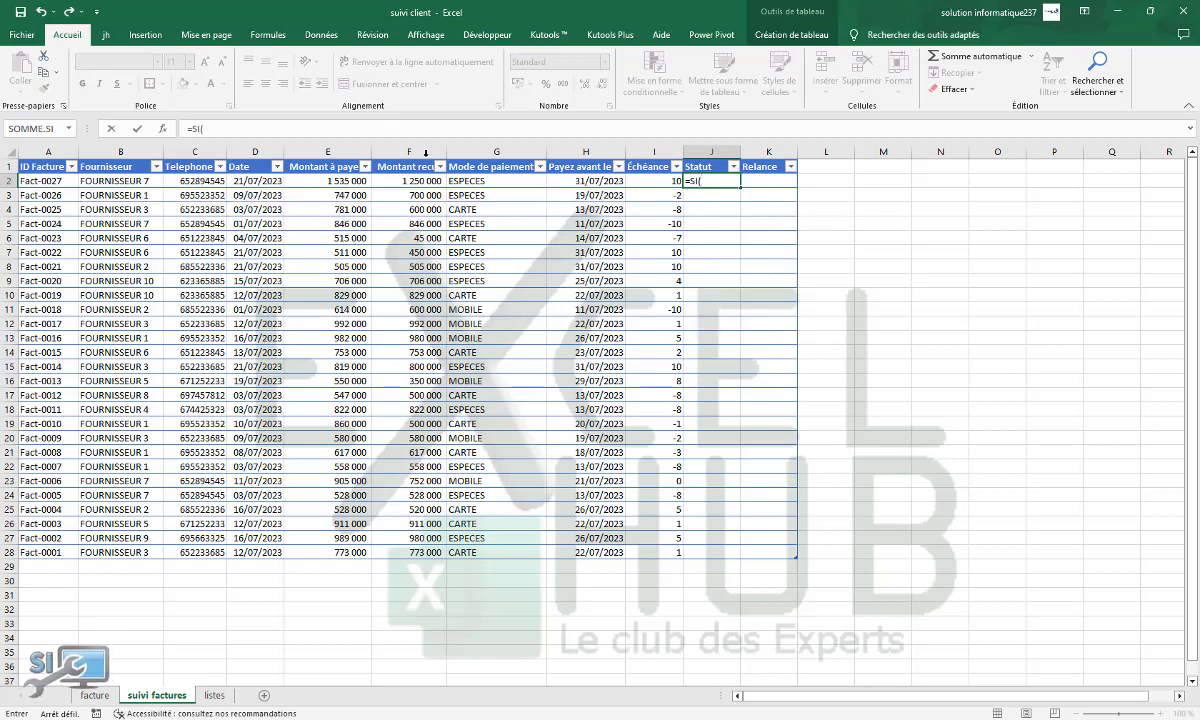
left_click(353, 178)
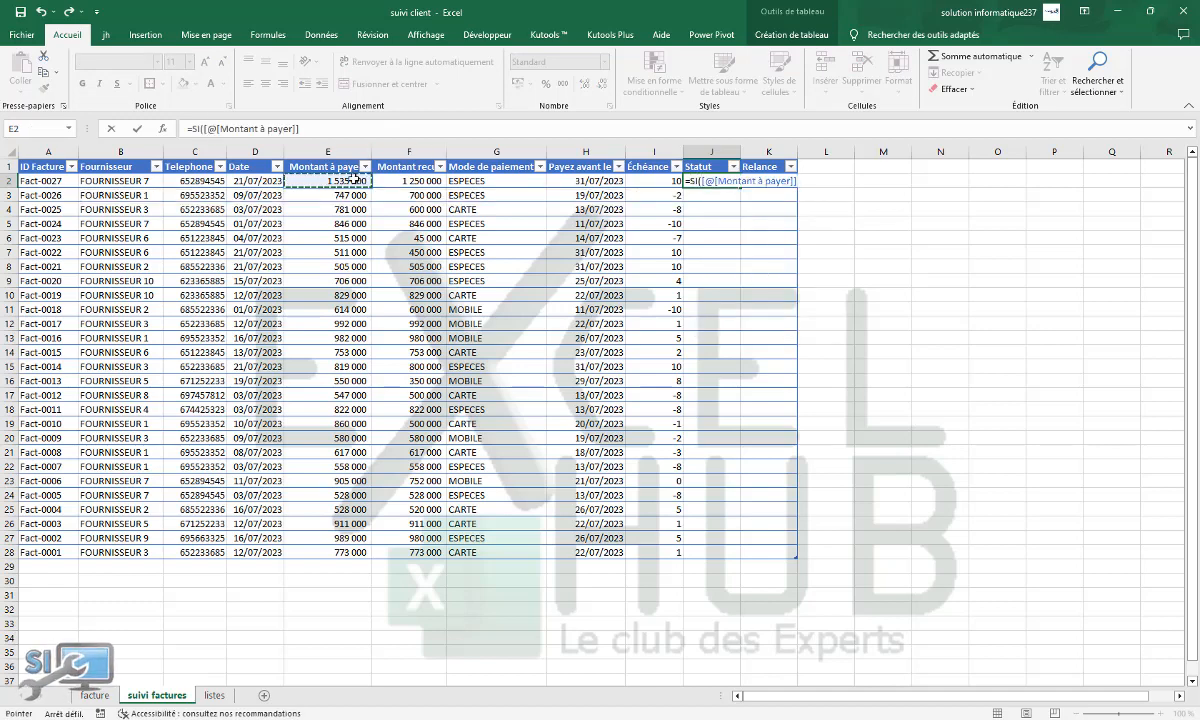
type("=")
key("BackSpace")
type(">")
left_click(400, 183)
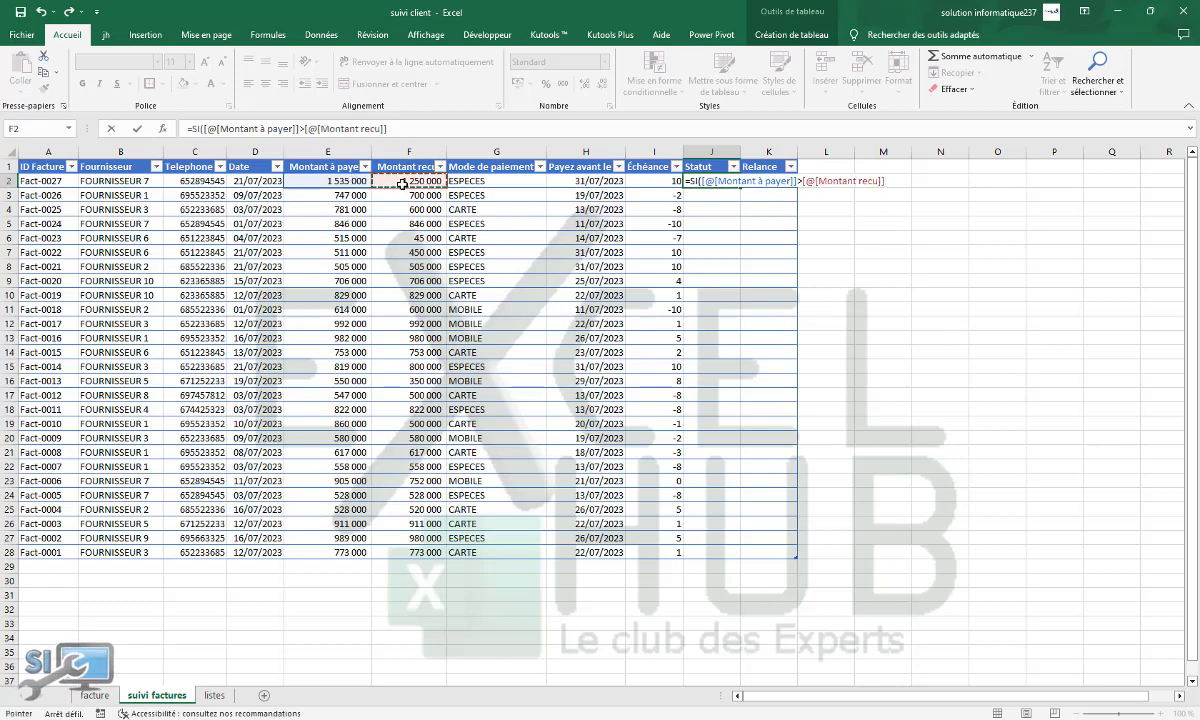
type(";\"Non réglée")
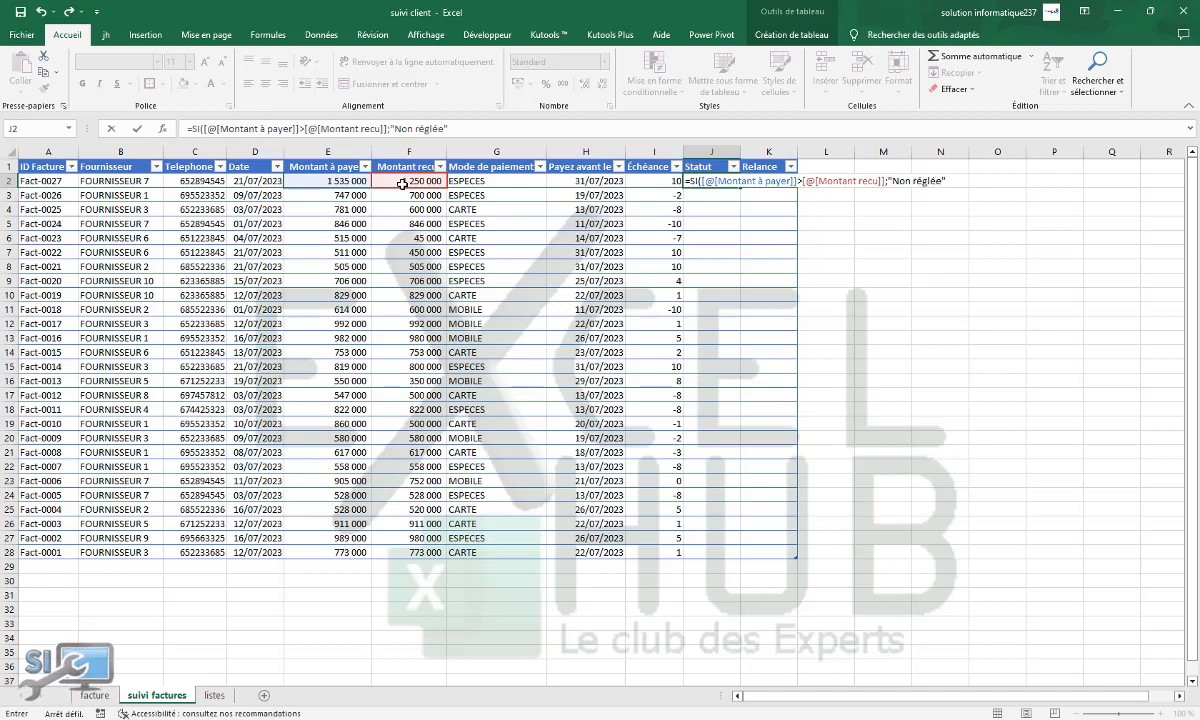
type("\")")
key("Return")
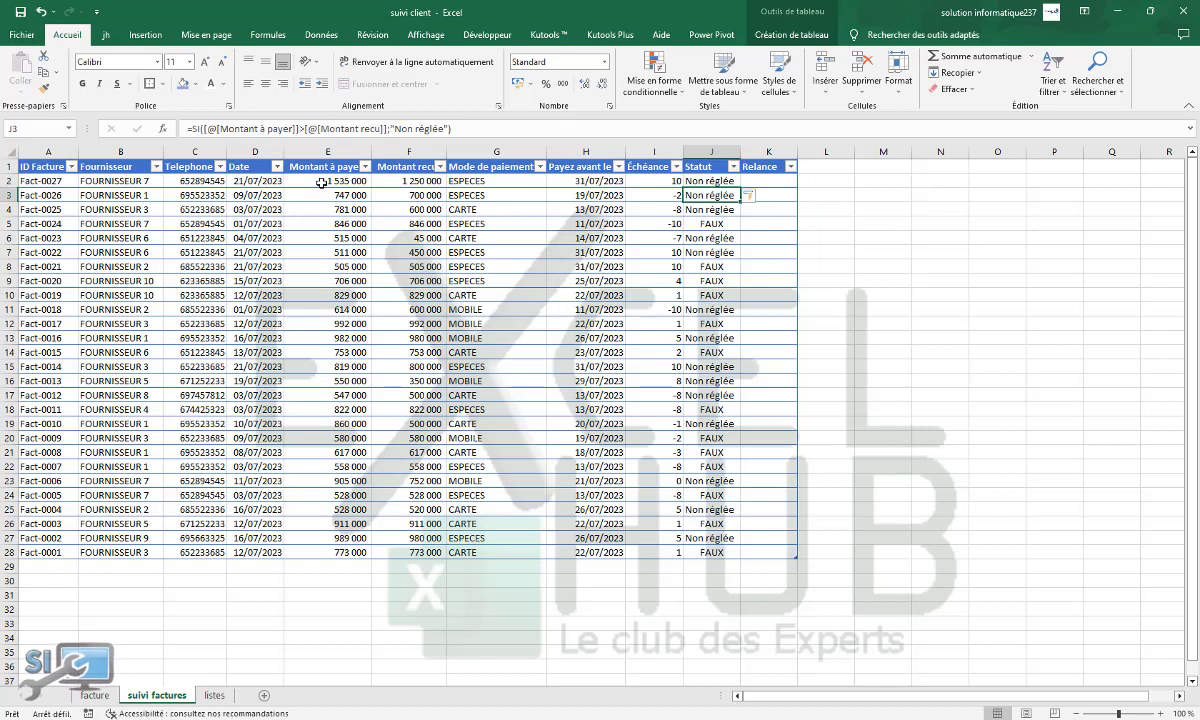
Step: Extend the Statut formula in J2 with "Réglée" as the value returned when the condition is false
left_click(727, 181)
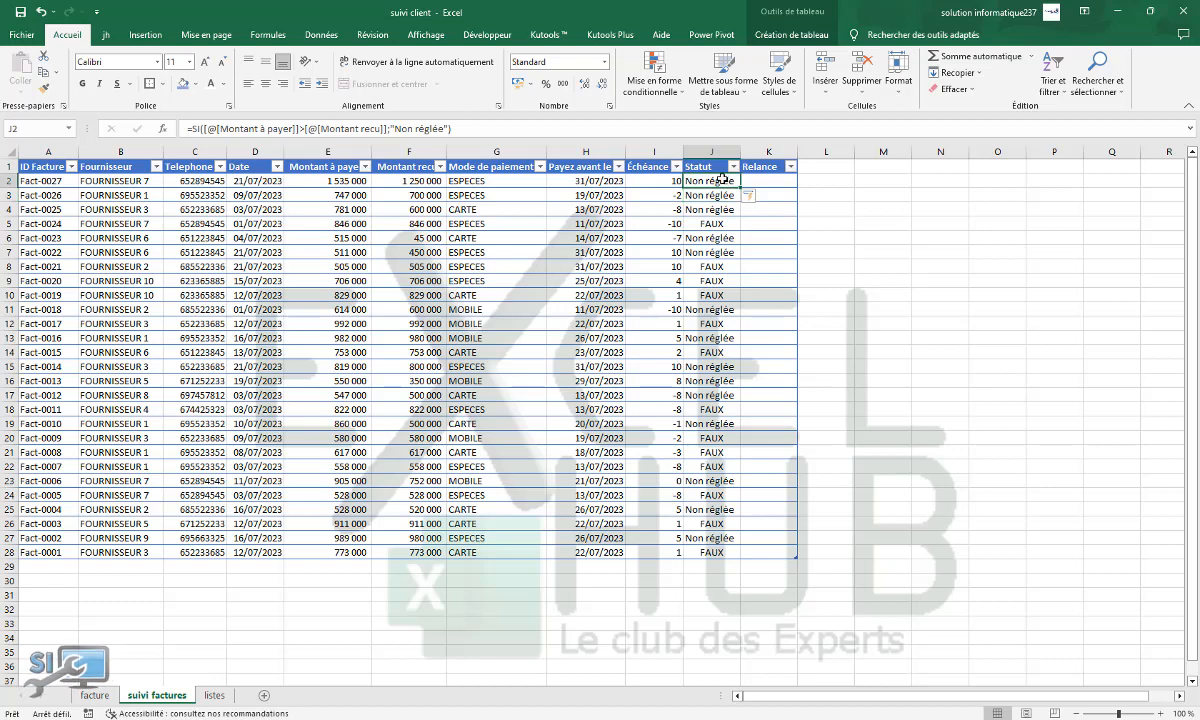
left_click(450, 129)
type(")")
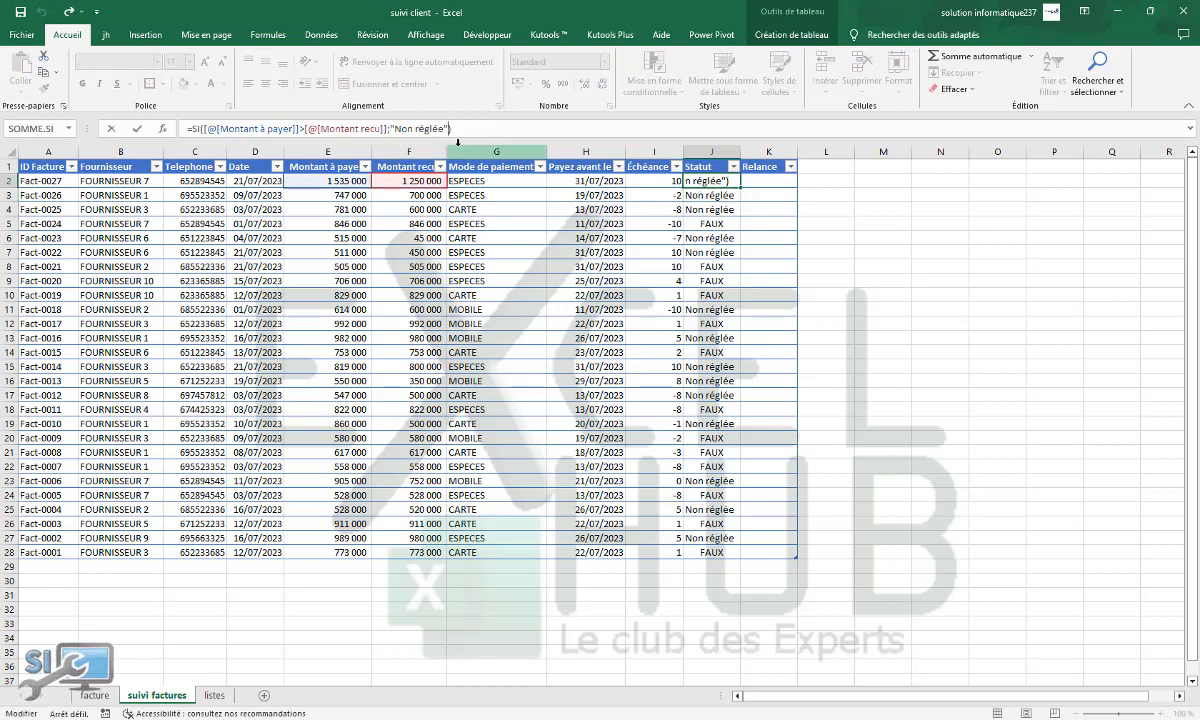
type(";")
type("SI")
key("Tab")
key("BackSpace")
key("BackSpace")
key("BackSpace")
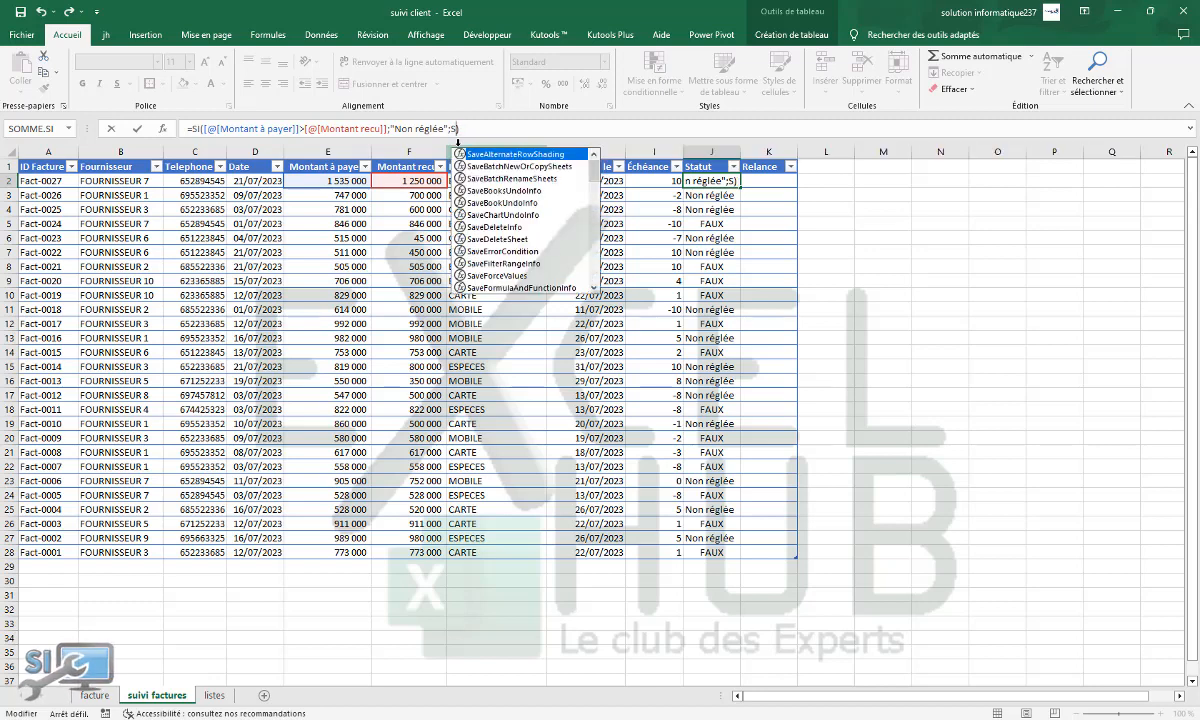
type("\"")
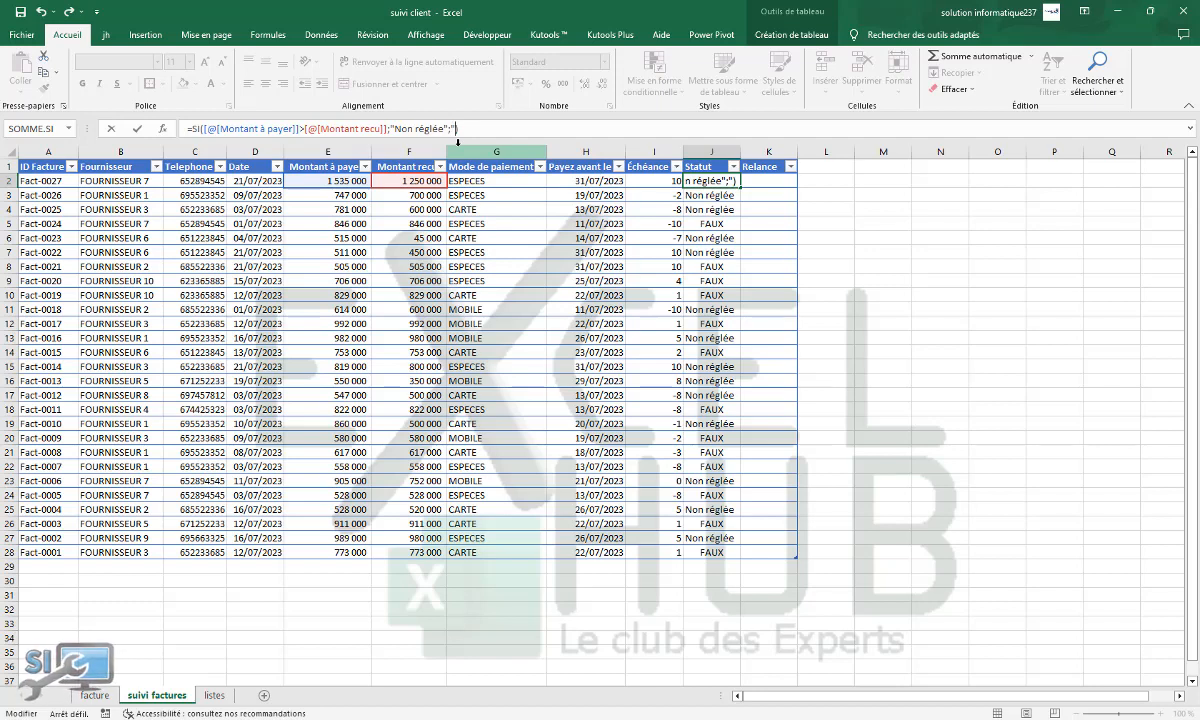
type("Réglée\"")
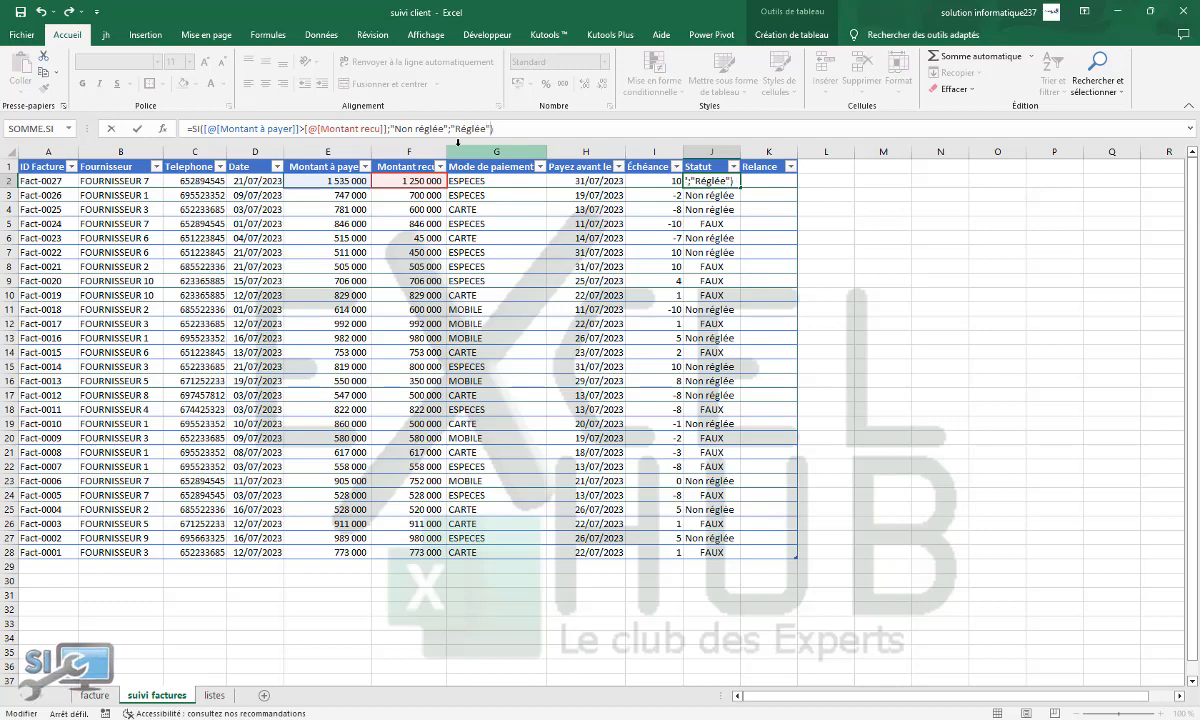
key("Return")
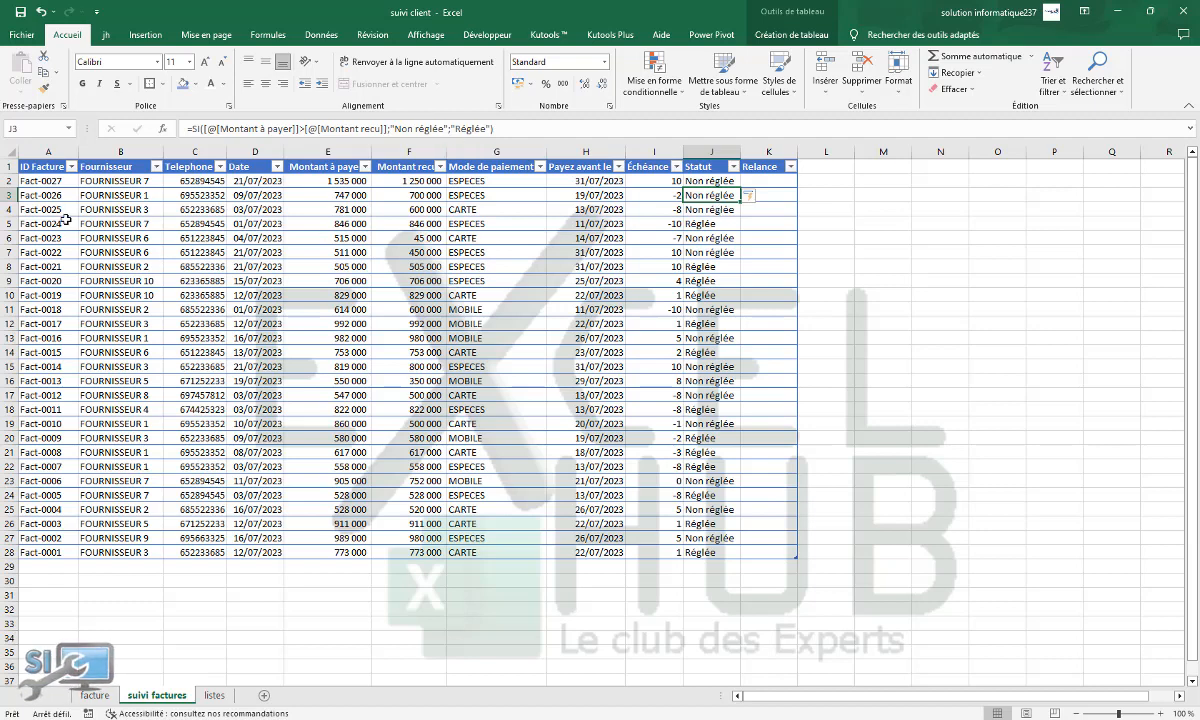
left_click(15, 224)
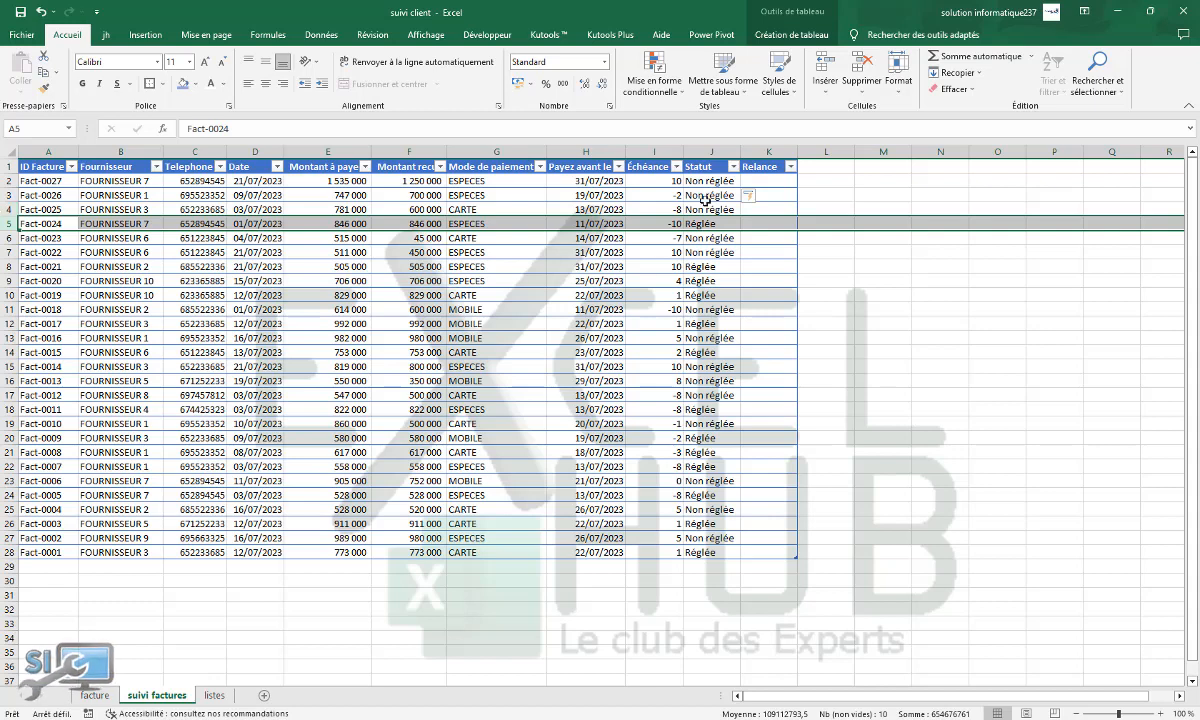
left_click(669, 181)
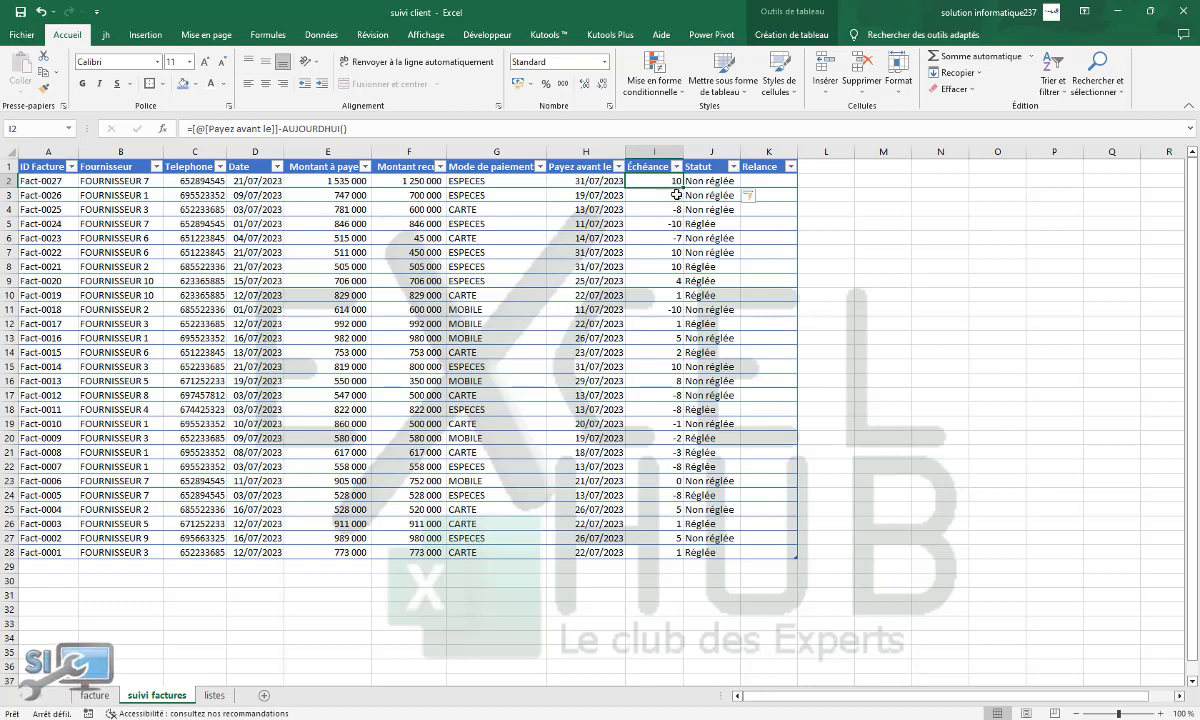
left_click(428, 224)
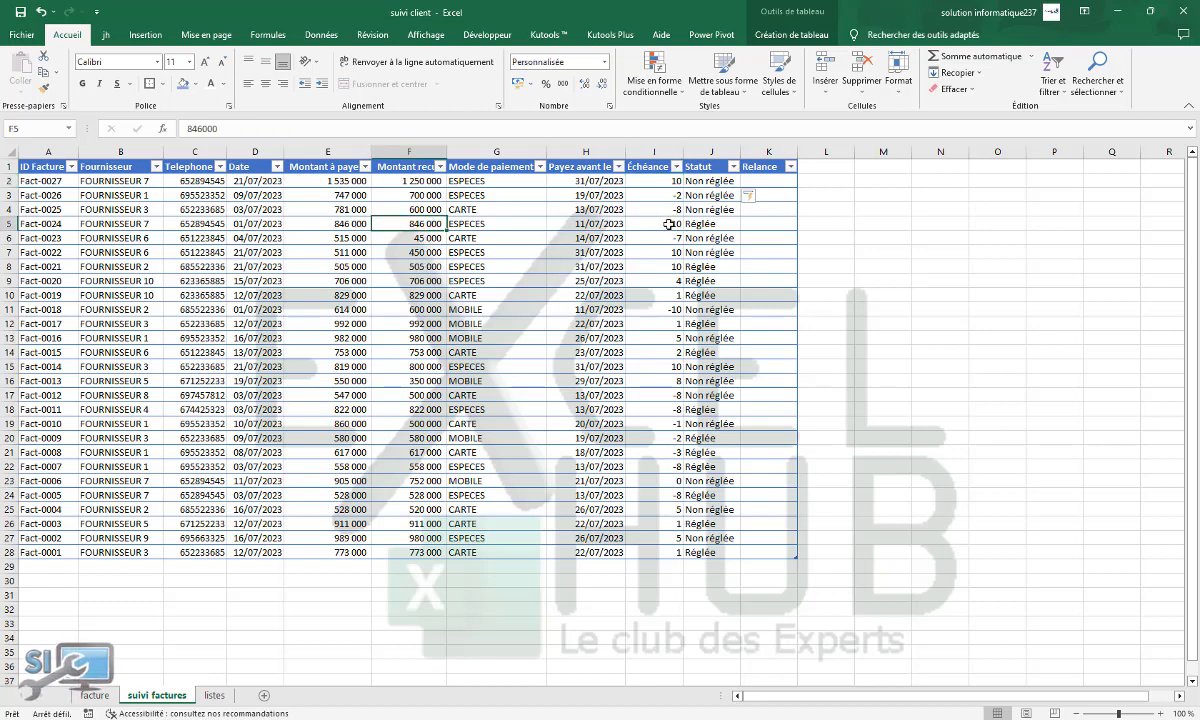
left_click(636, 225)
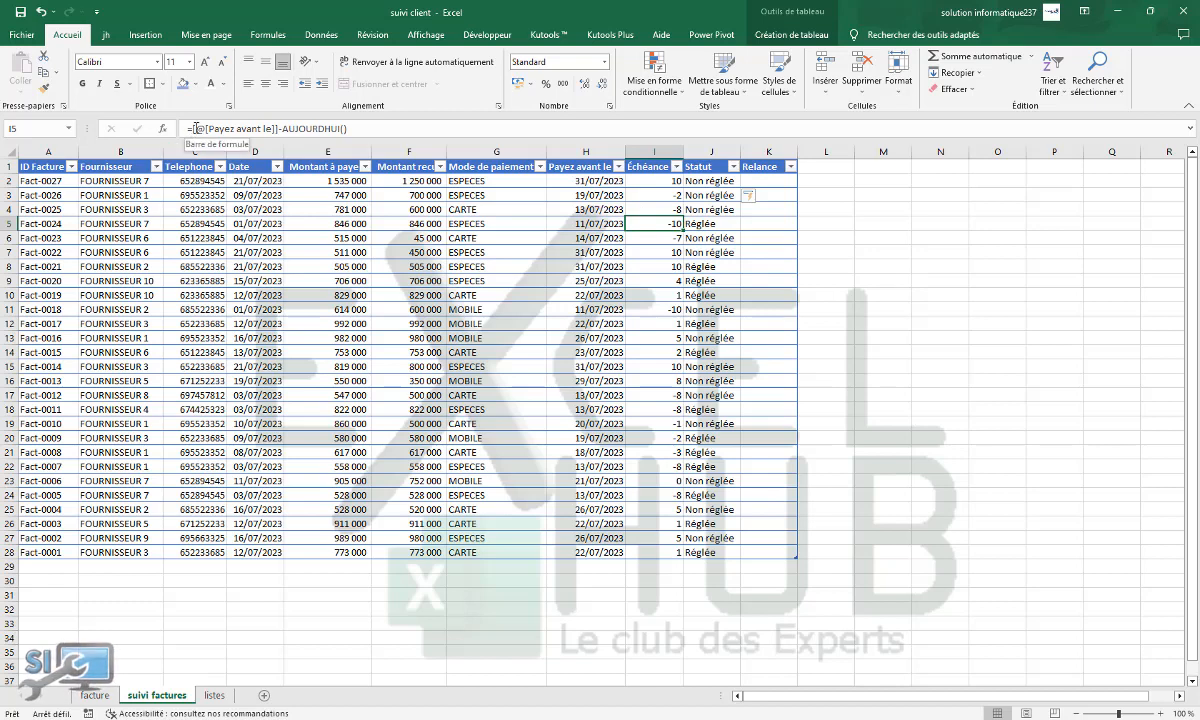
left_click(189, 128)
type("SI([")
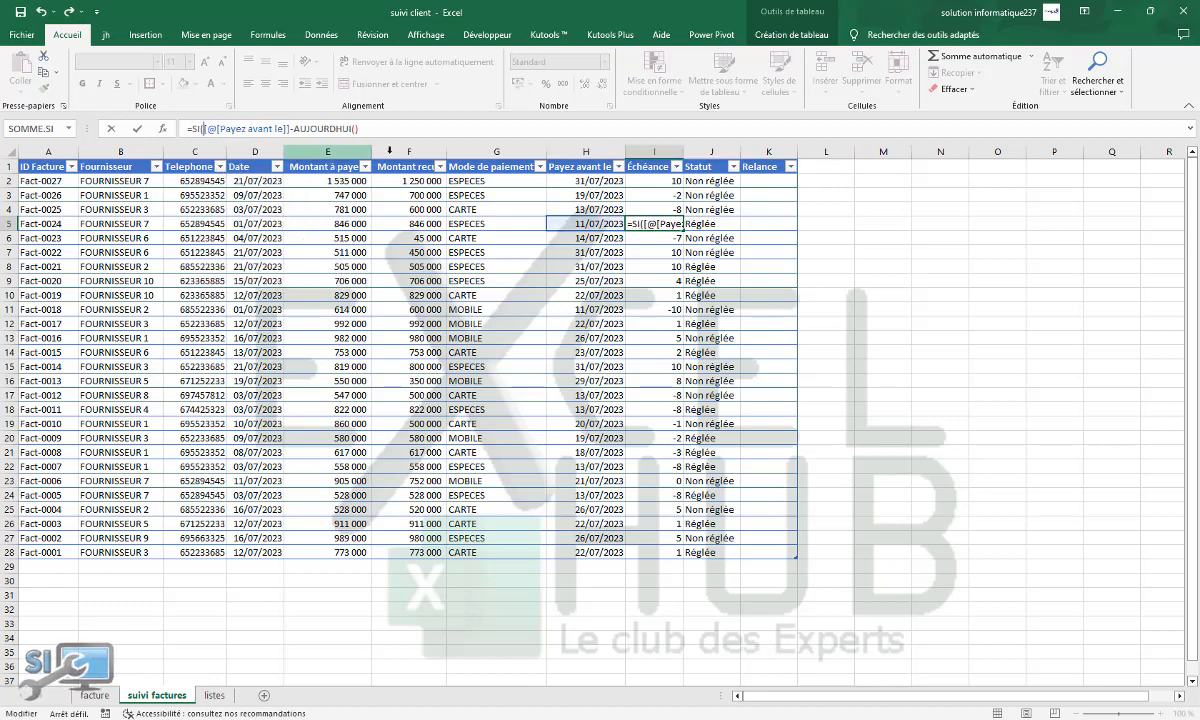
key("BackSpace")
key("BackSpace")
key("BackSpace")
key("BackSpace")
key("Return")
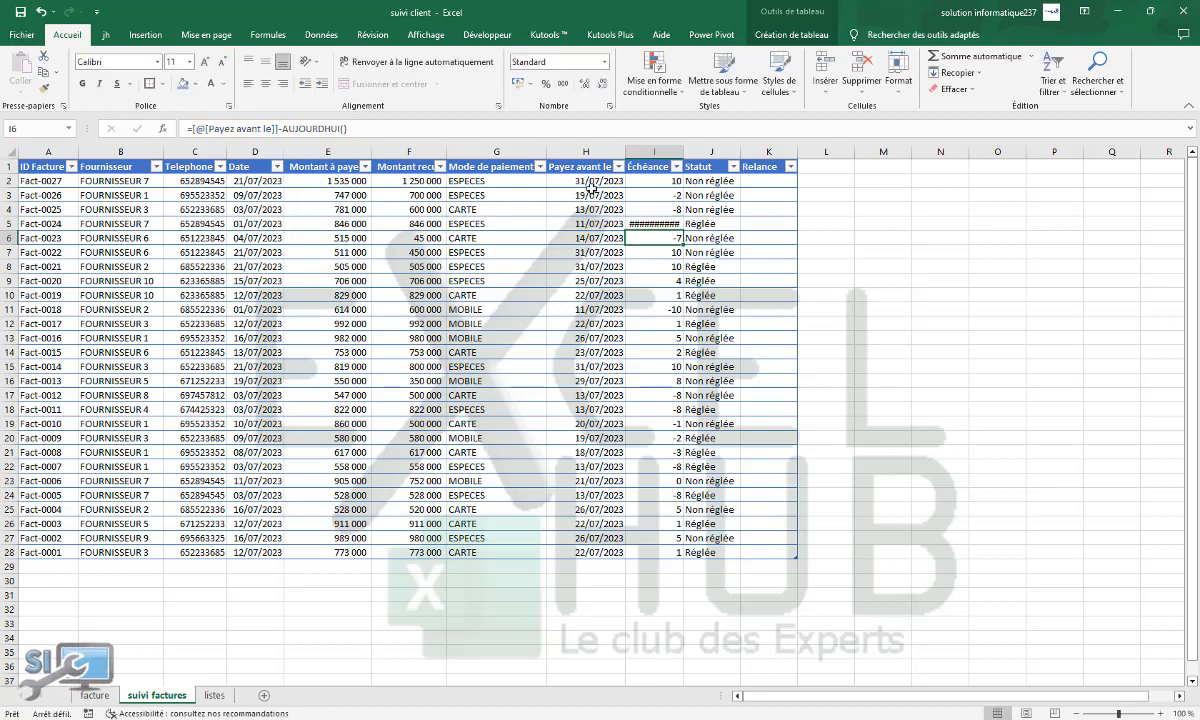
Step: Change the Échéance formula to =SI([@[Montant à payer]]>[@[Montant recu]];[@[Payez avant le]]-AUJOURDHUI();"") so only unpaid invoices get a day count
left_click(670, 184)
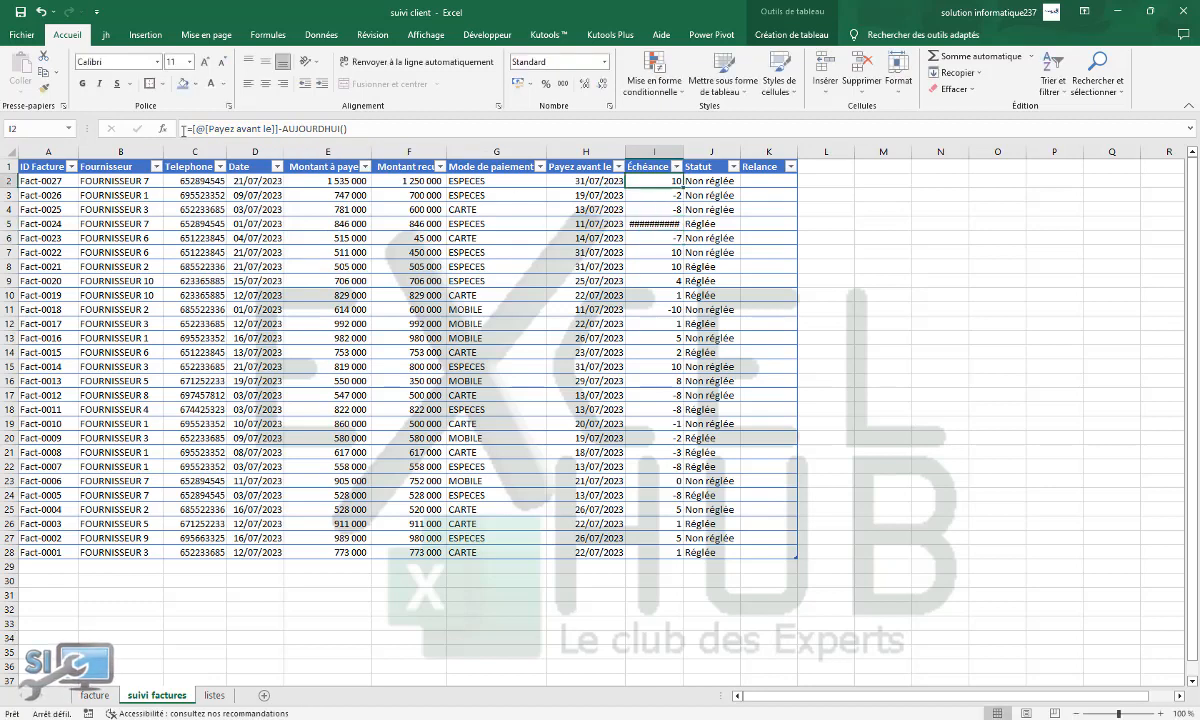
left_click(191, 129)
type("si")
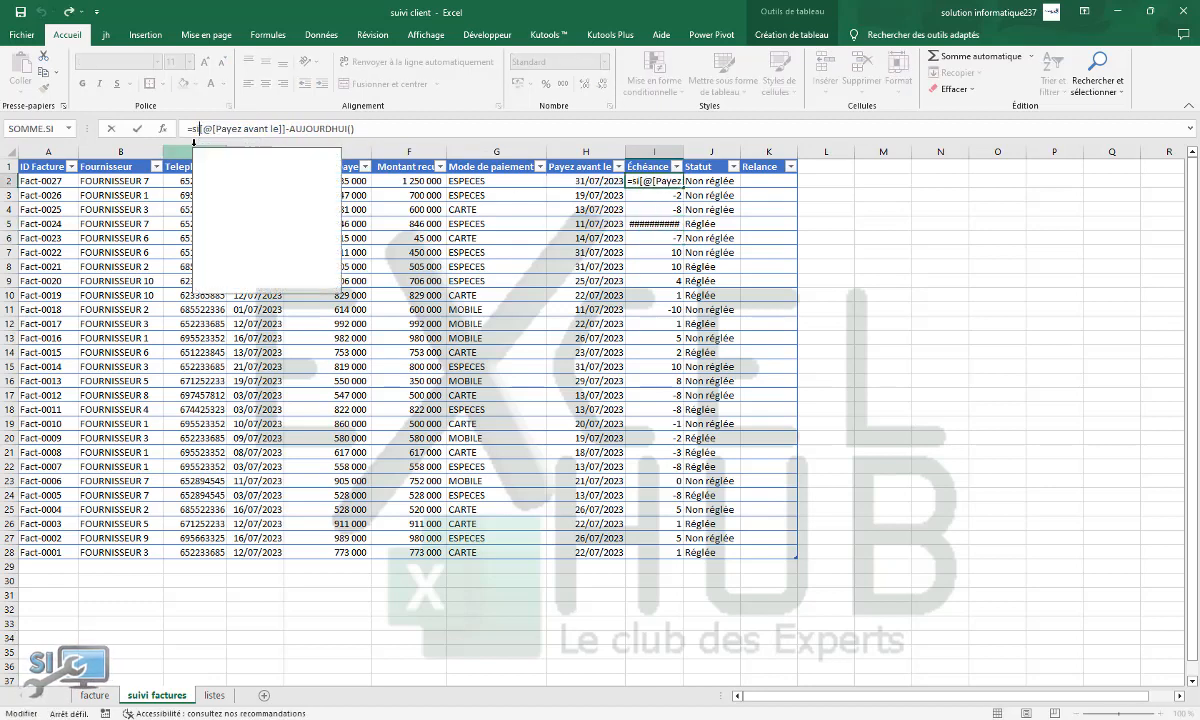
key("Tab")
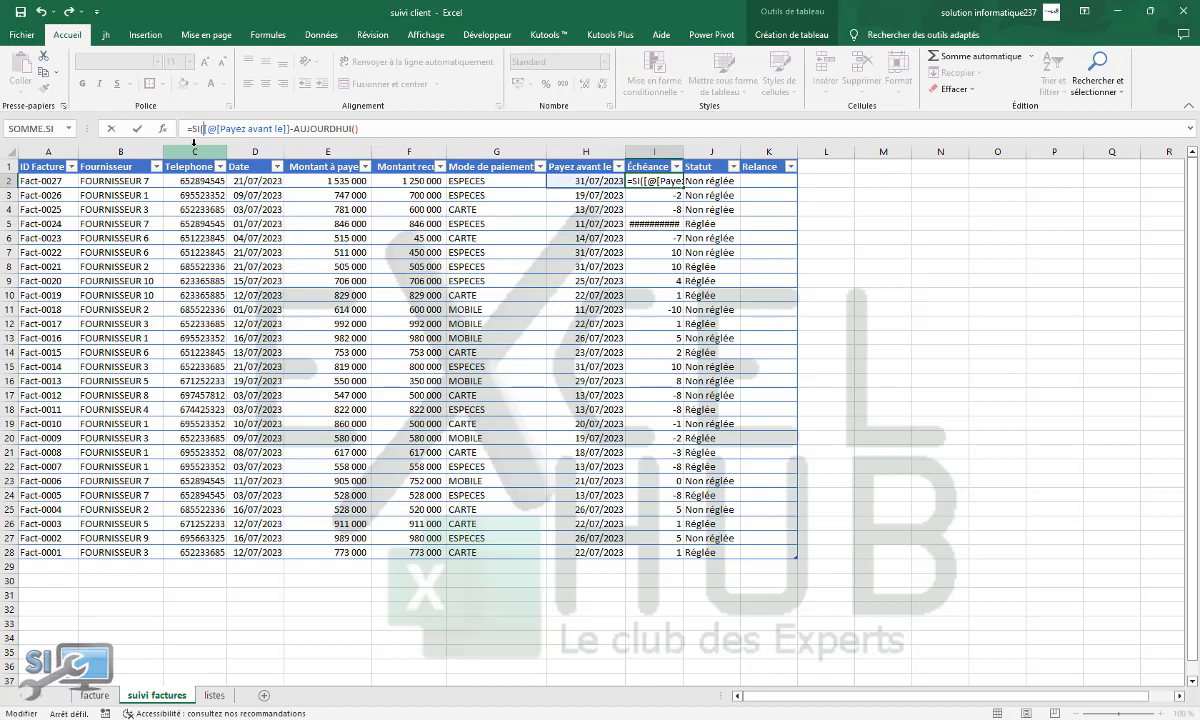
left_click(333, 182)
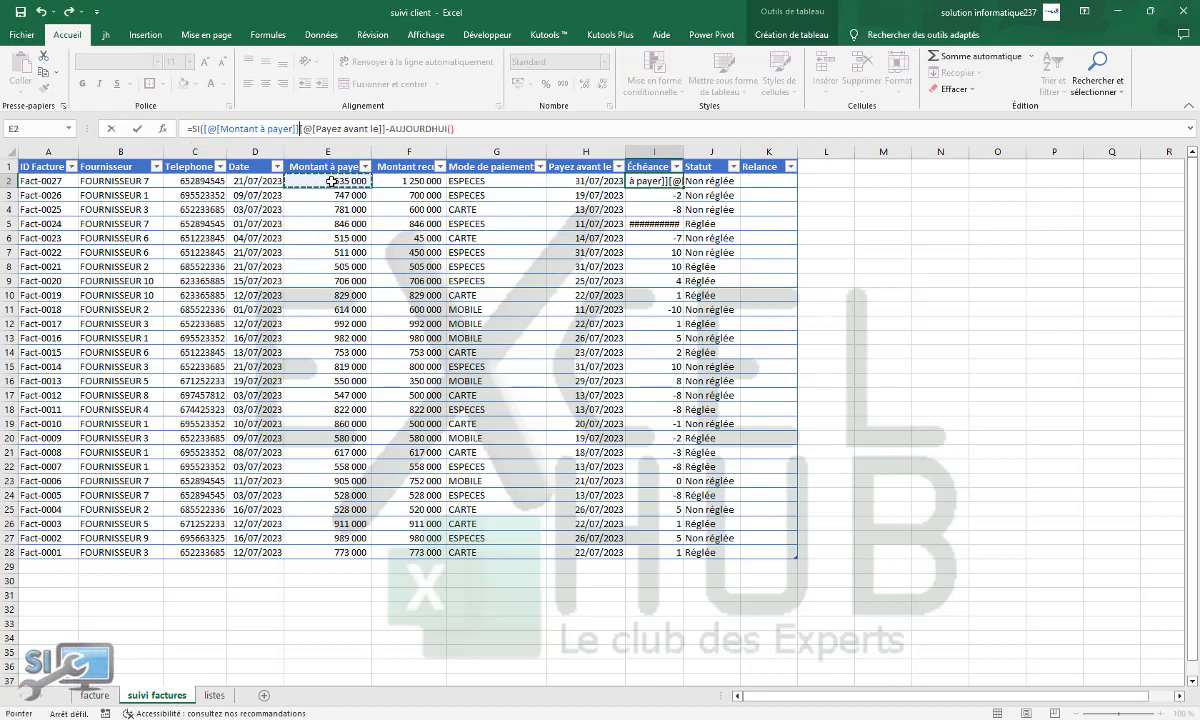
type(">")
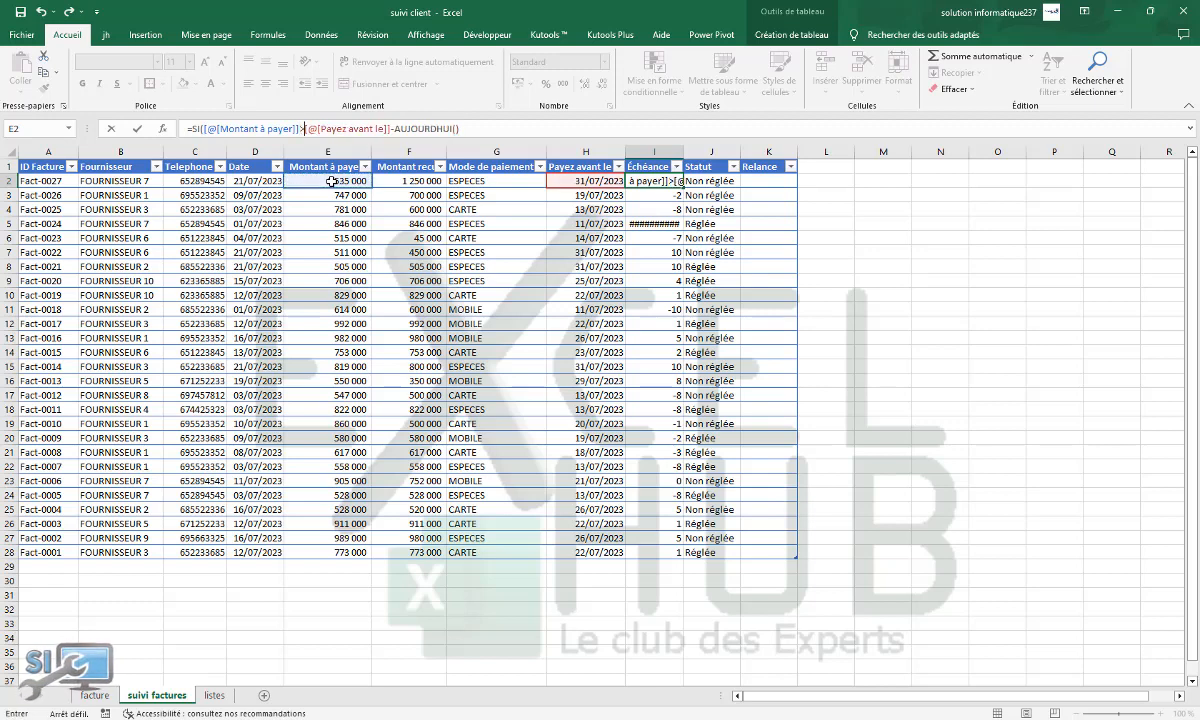
left_click(376, 180)
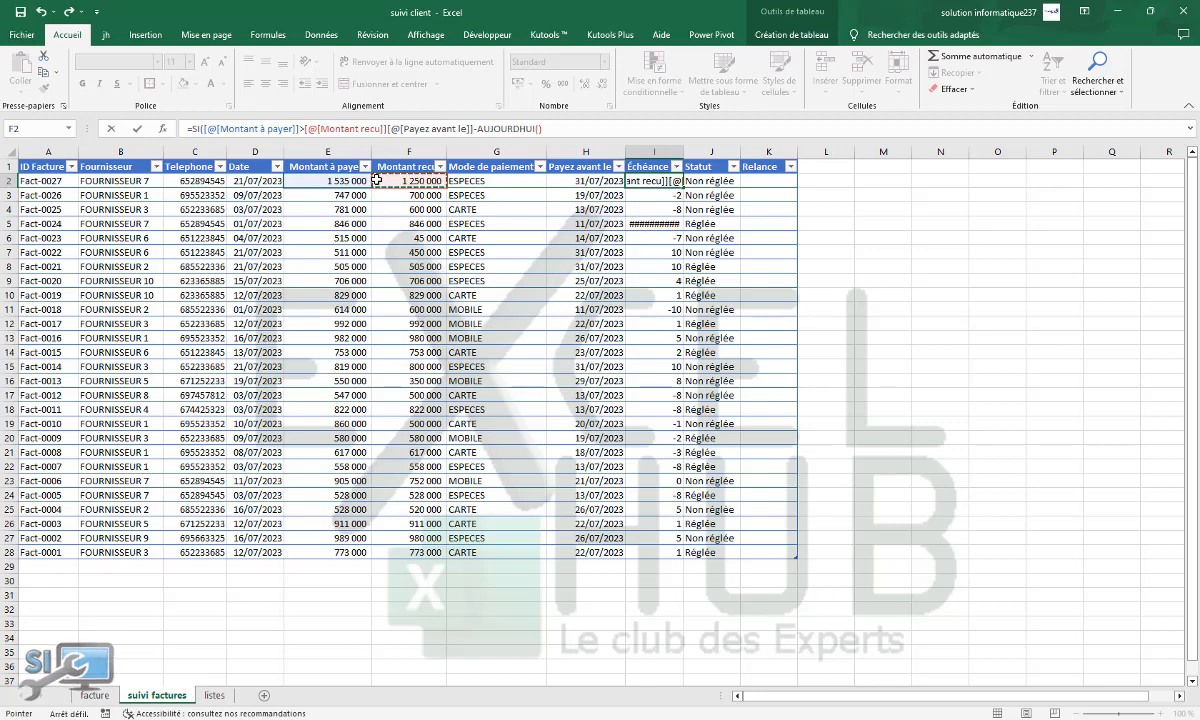
type(";")
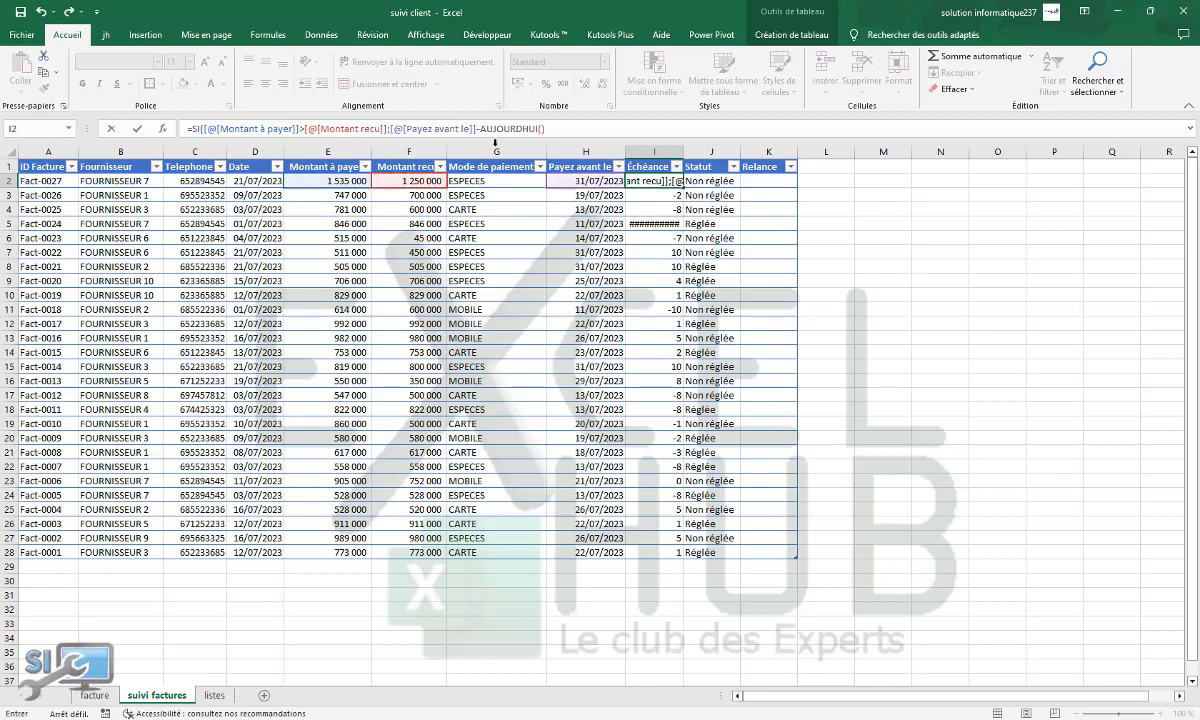
left_click(554, 128)
type(";\"\")")
key("Return")
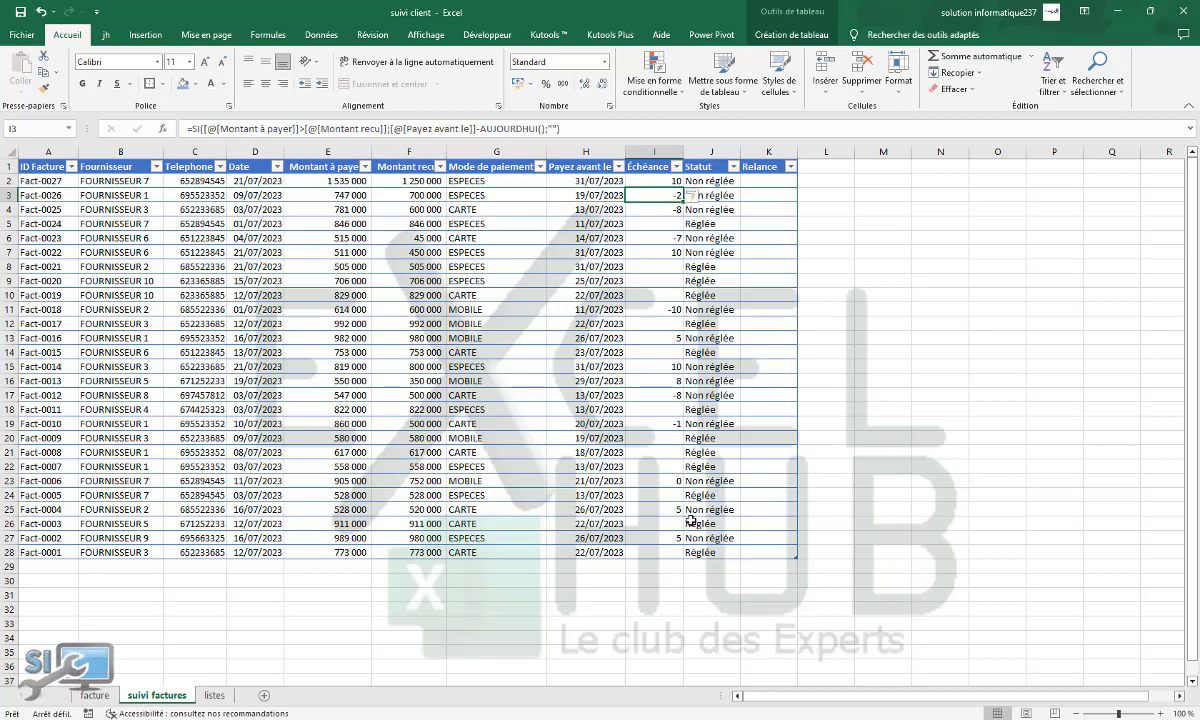
left_click(652, 481)
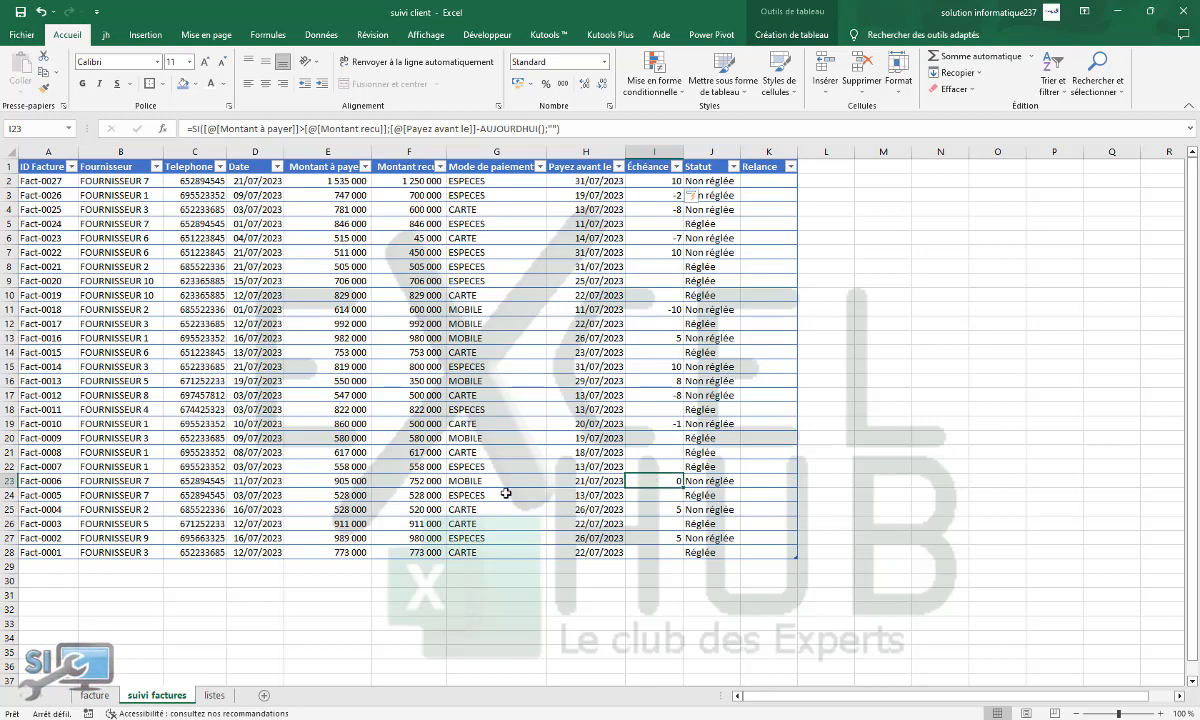
left_click(694, 484)
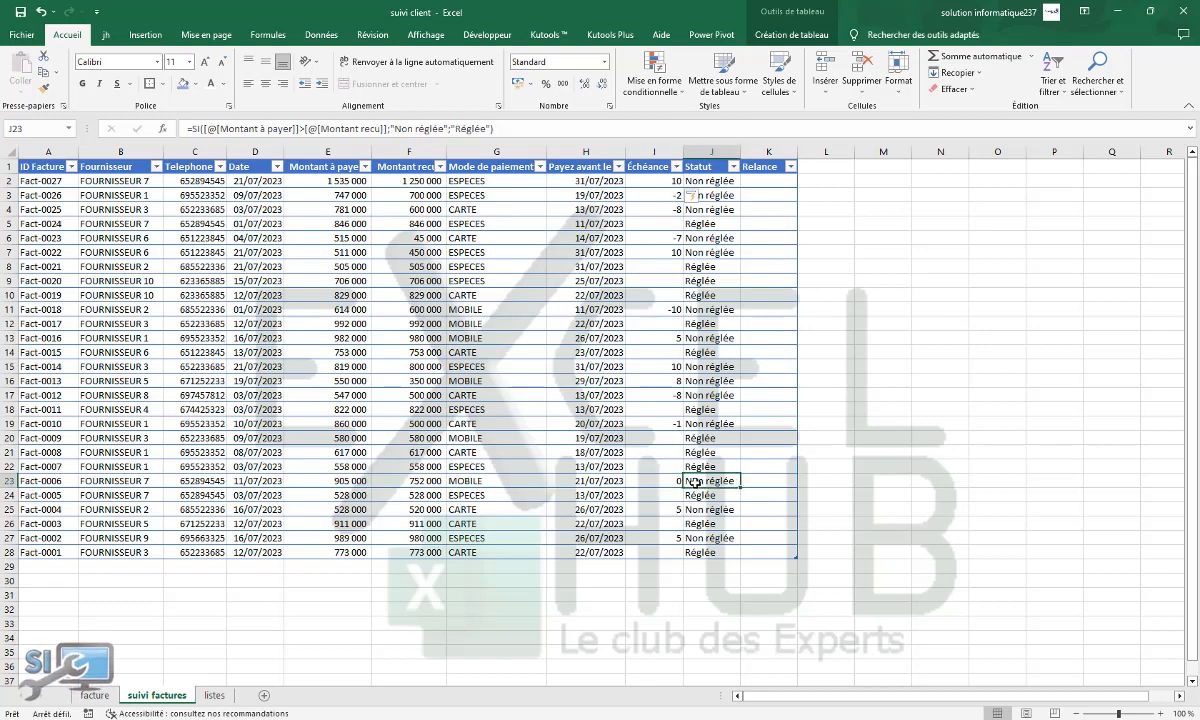
left_click(665, 483)
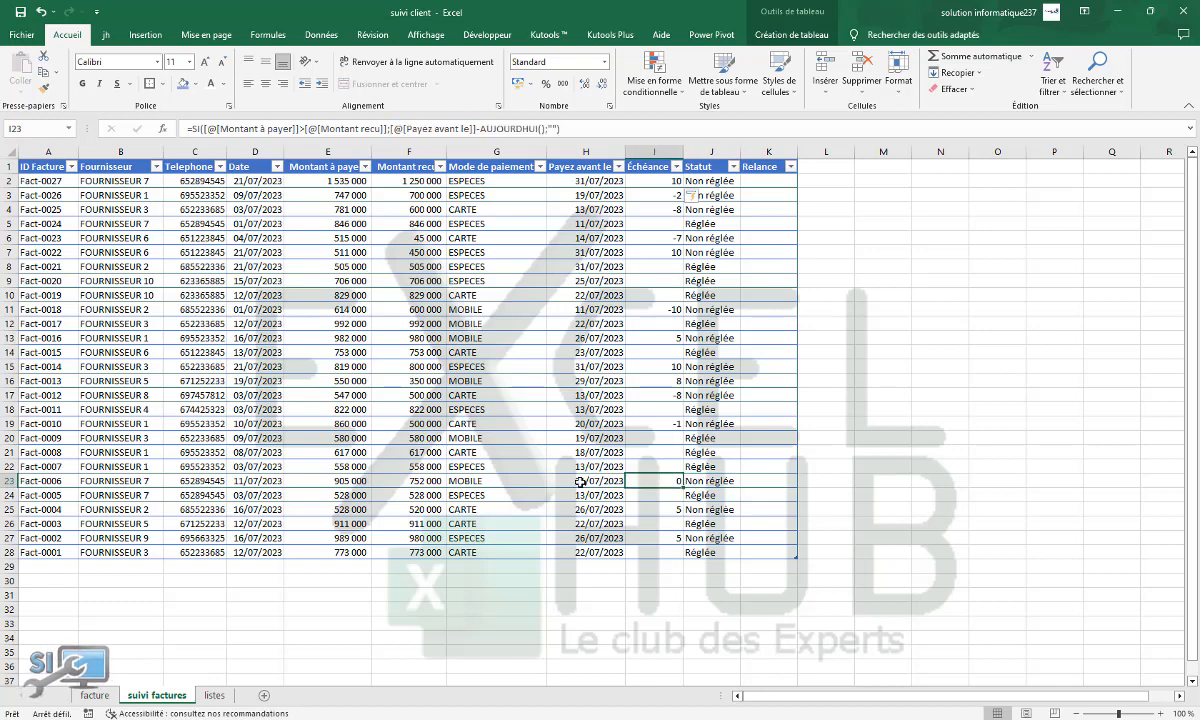
left_click(402, 481)
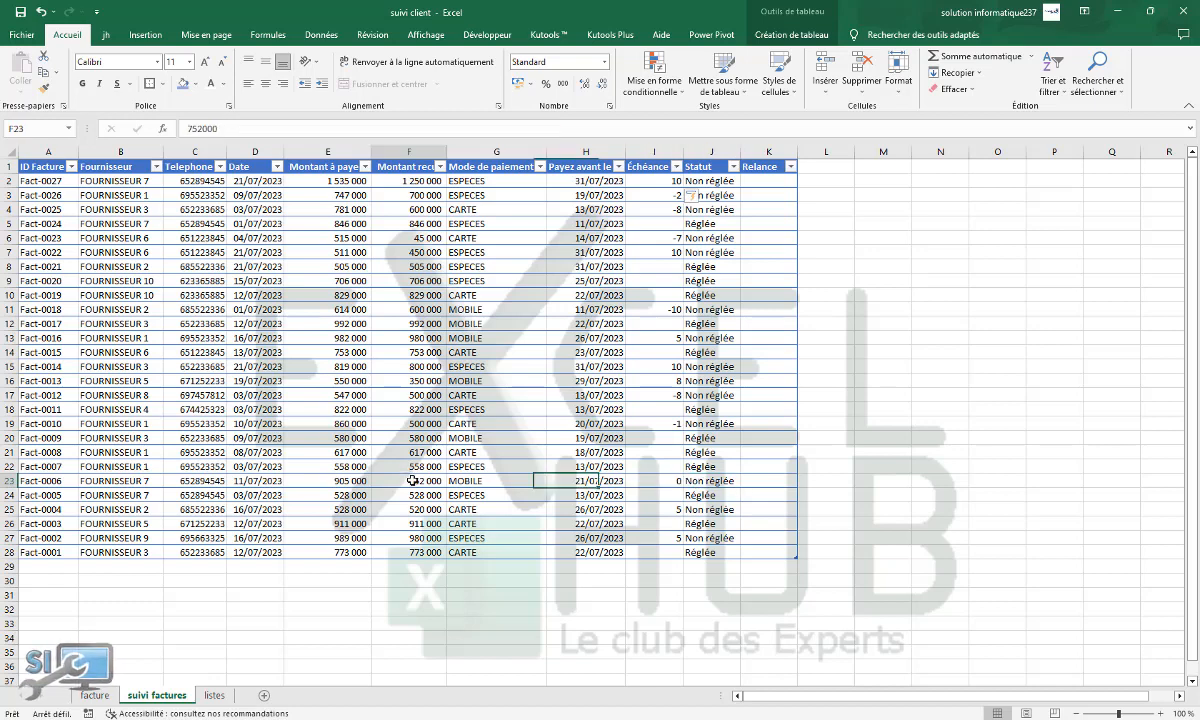
Step: Auto-fit the width of the Montant recu column so its full header fits
double_click(447, 152)
left_click(448, 152)
left_click(484, 265)
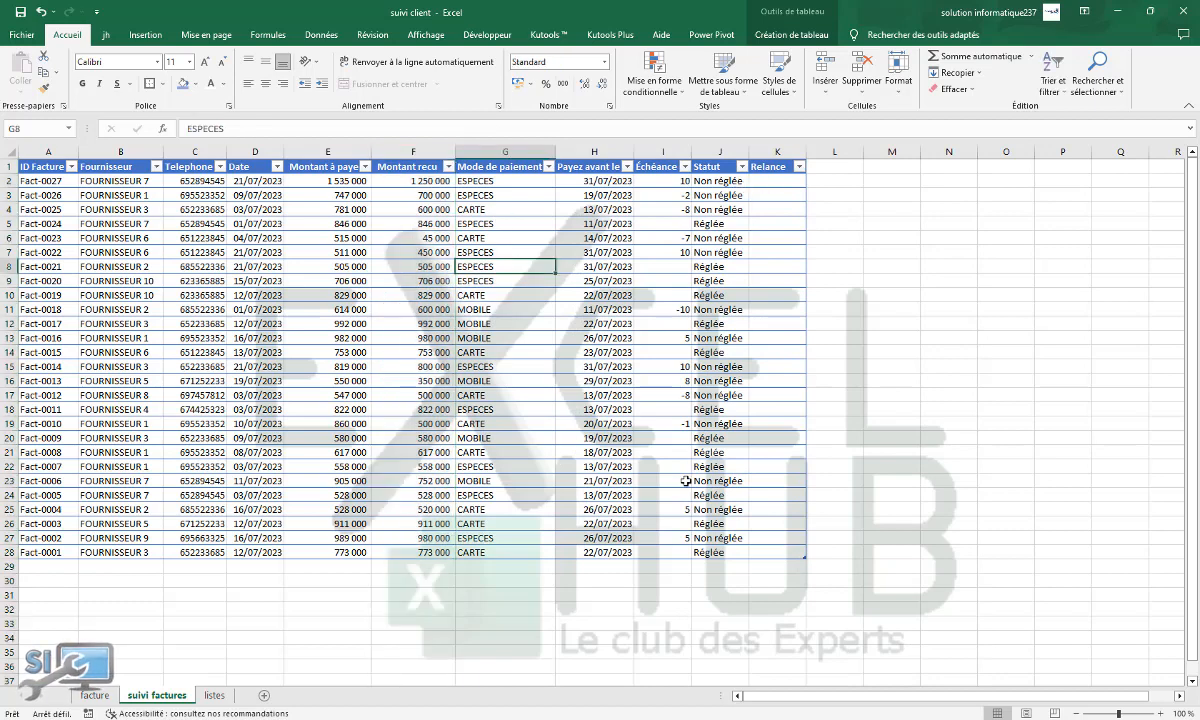
Step: Test the Échéance and Statut formulas by setting the Montant recu of Fact-0024 to 5000000, then correcting it to 500000
left_click(670, 211)
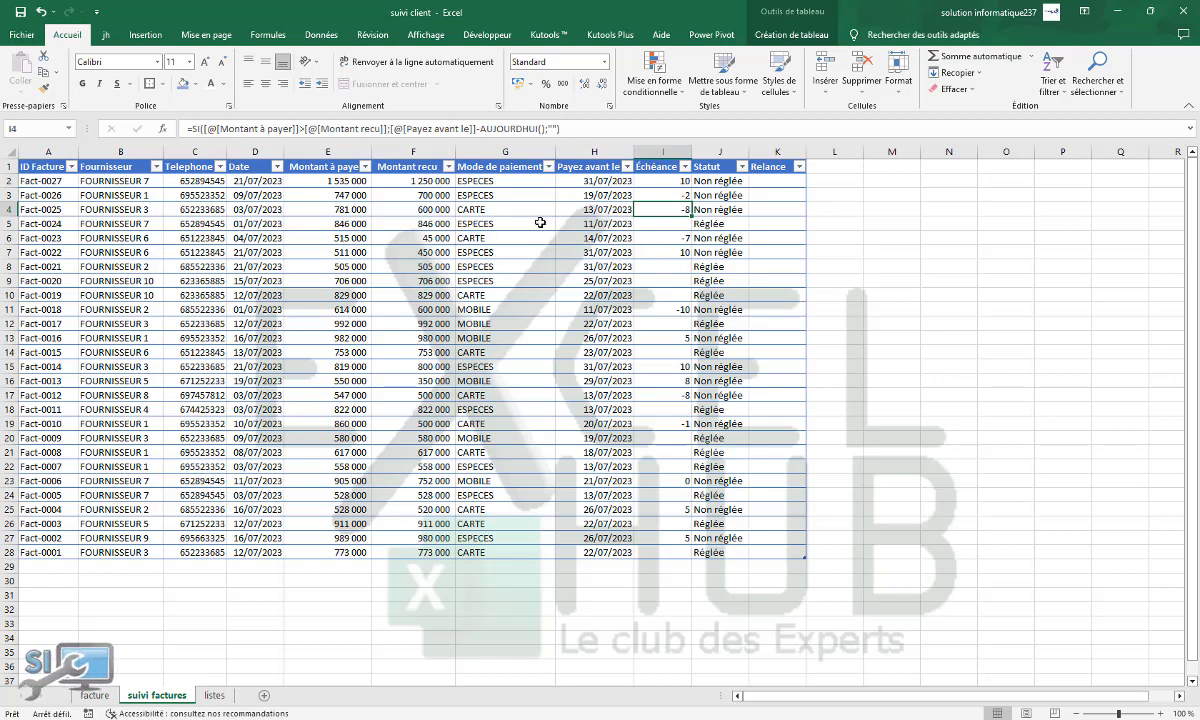
left_click(9, 224)
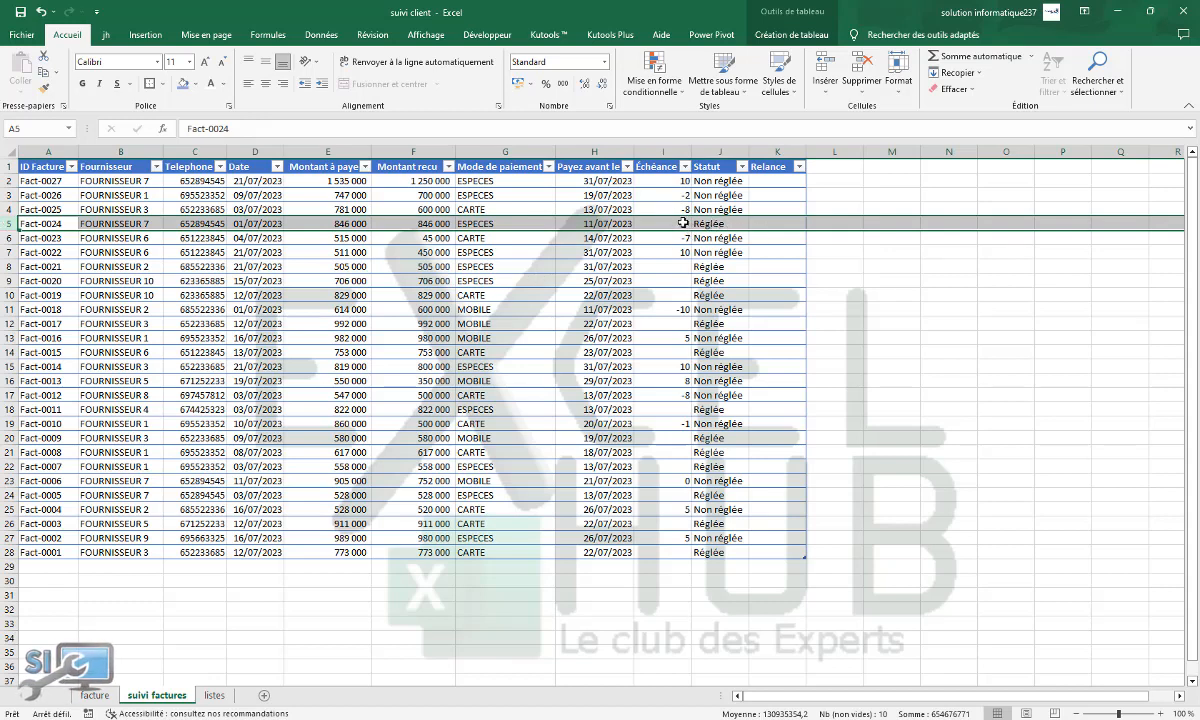
left_click(400, 222)
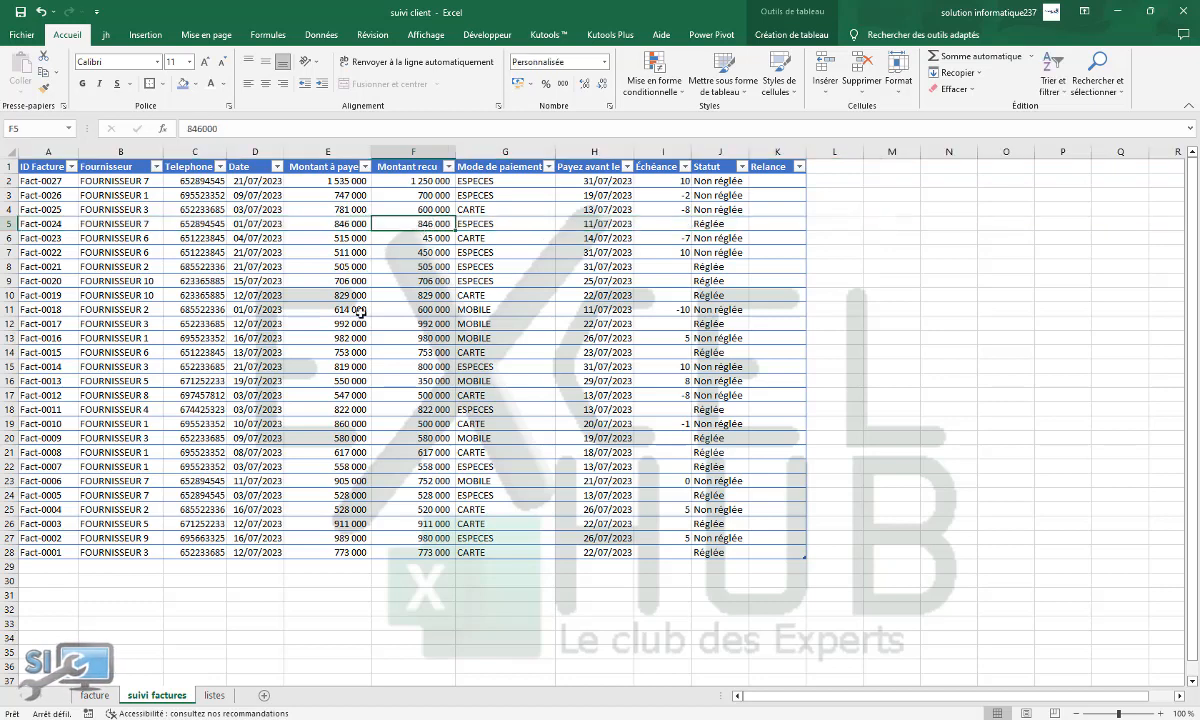
type("5000000")
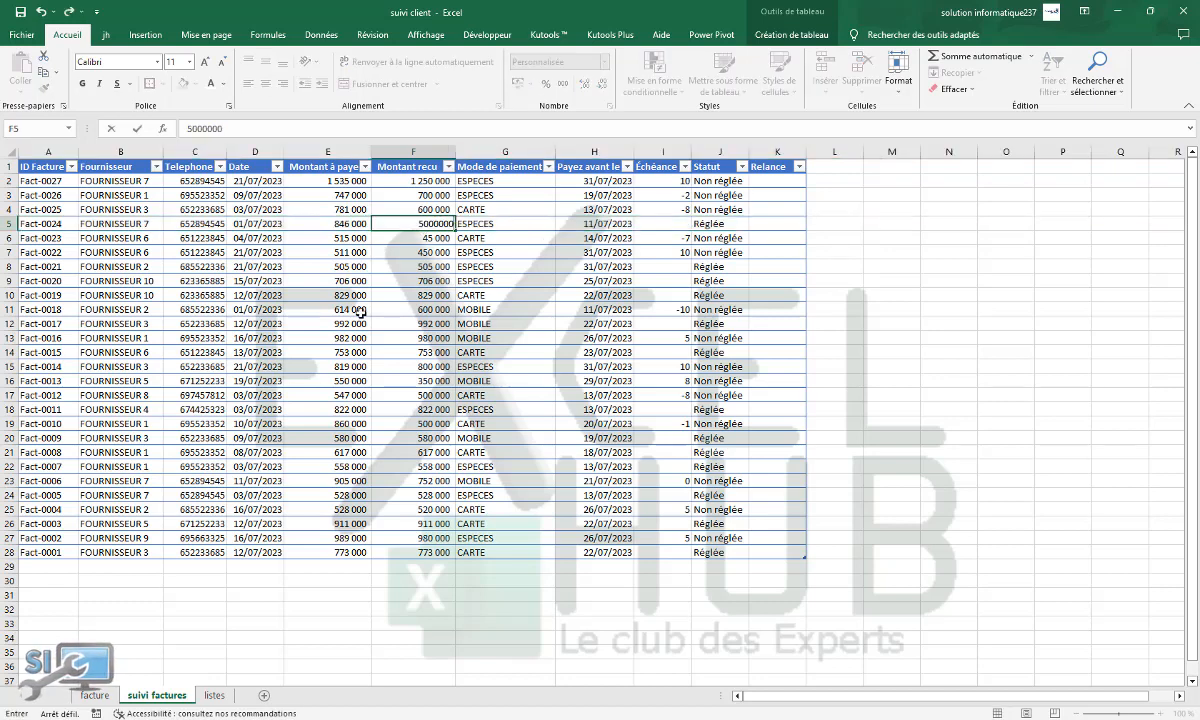
key("Return")
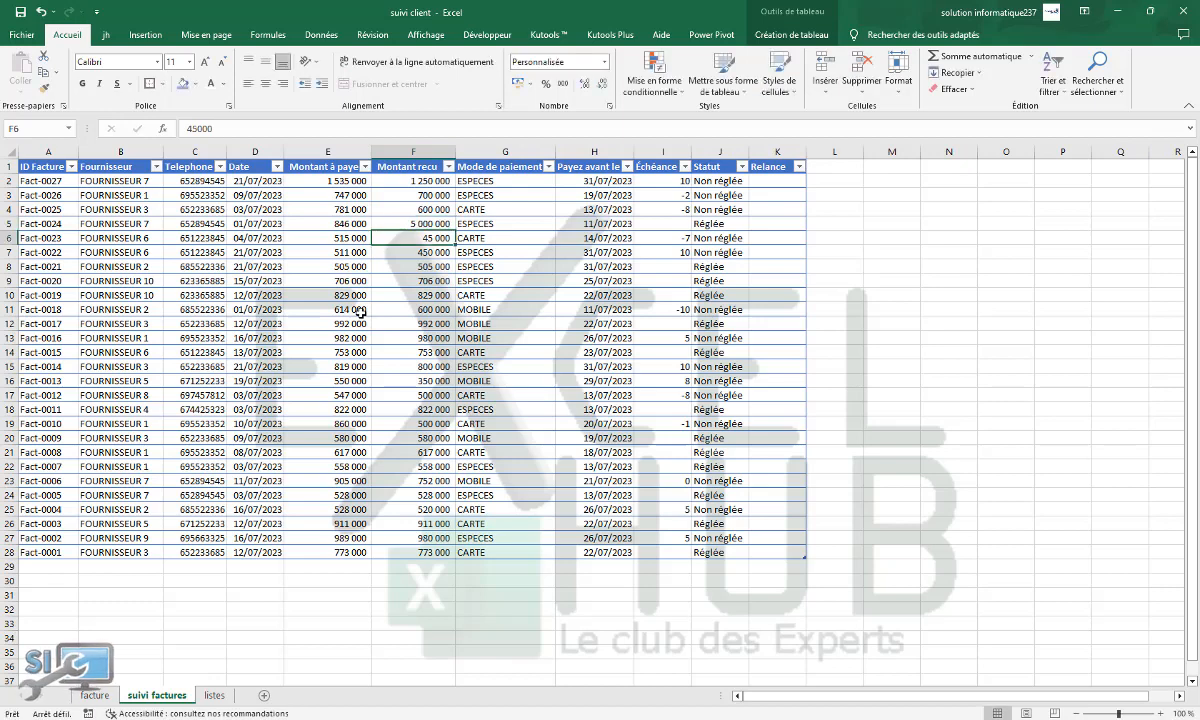
left_click(433, 224)
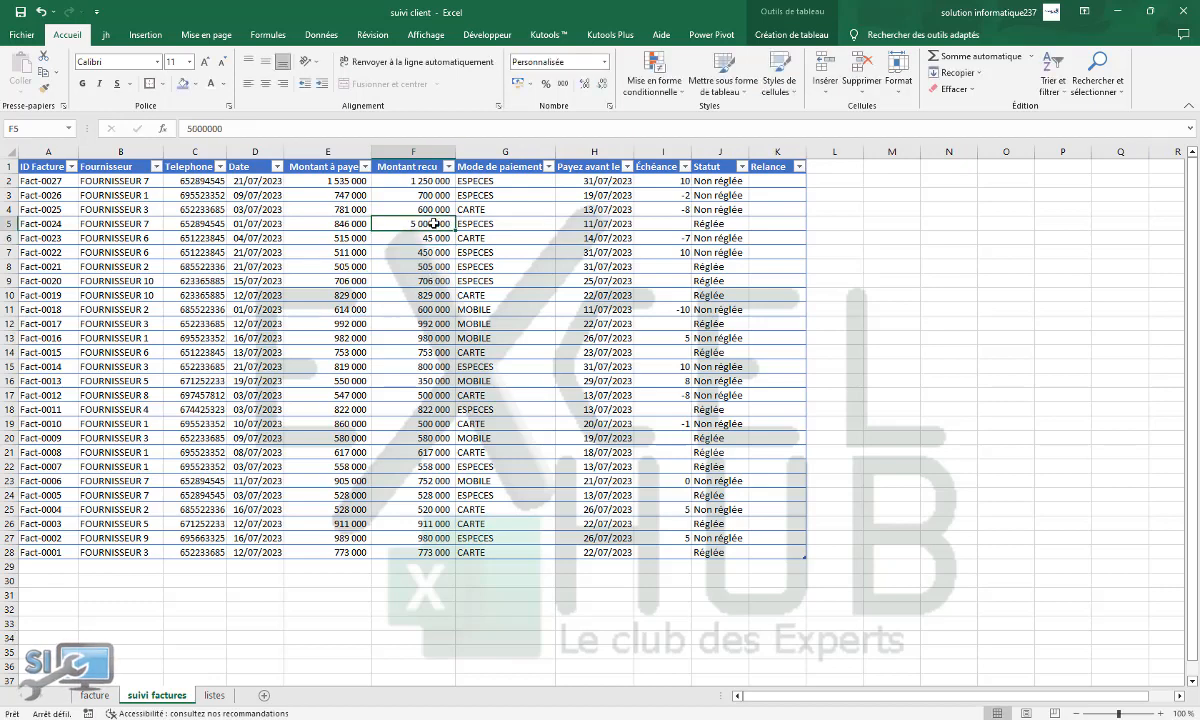
double_click(433, 224)
key("BackSpace")
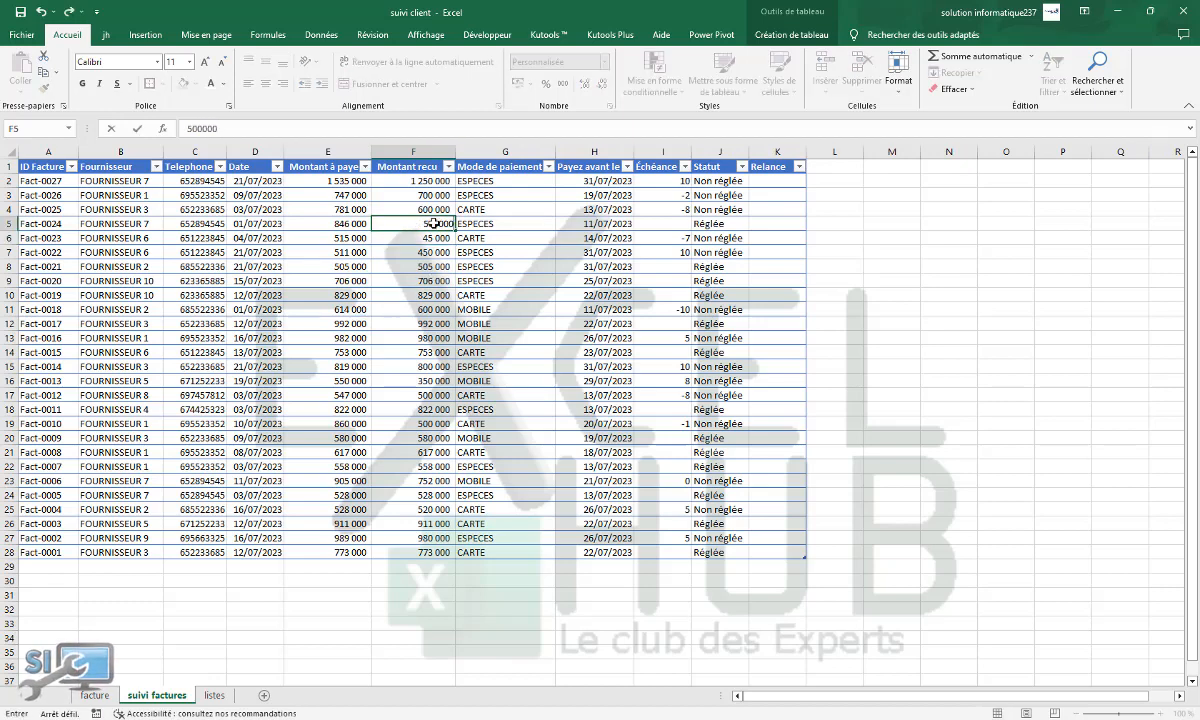
key("Return")
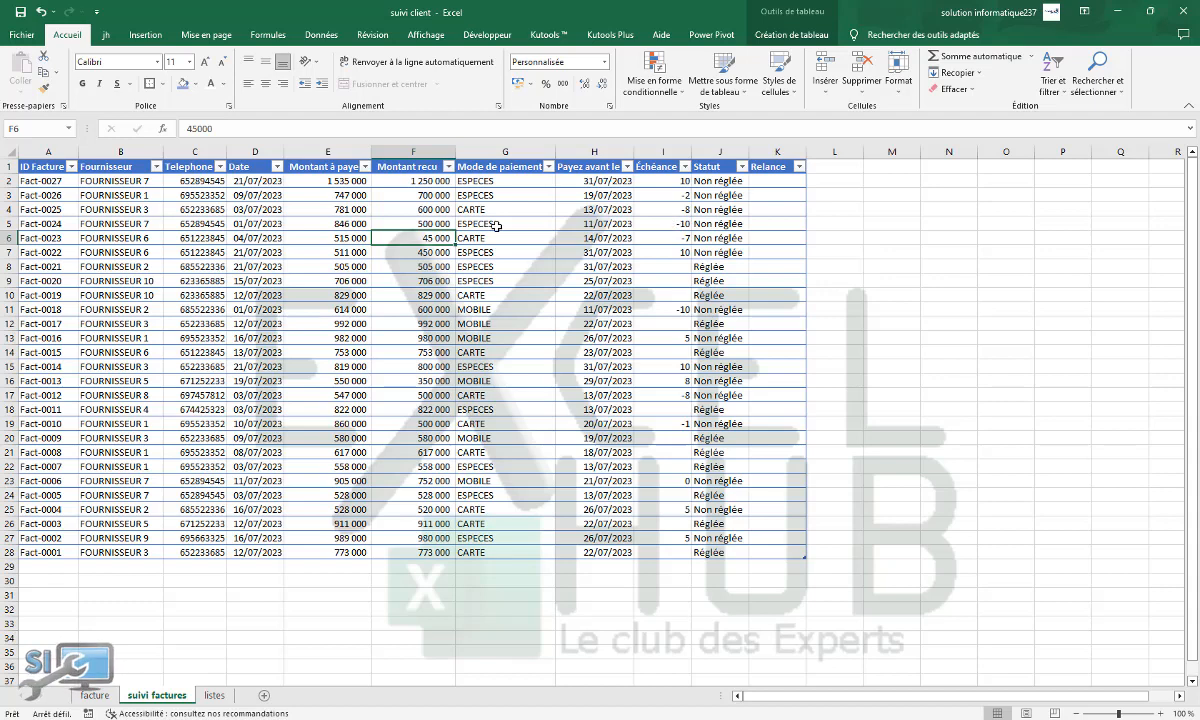
Step: Restore the Montant recu of Fact-0024 to 846000
left_click(430, 222)
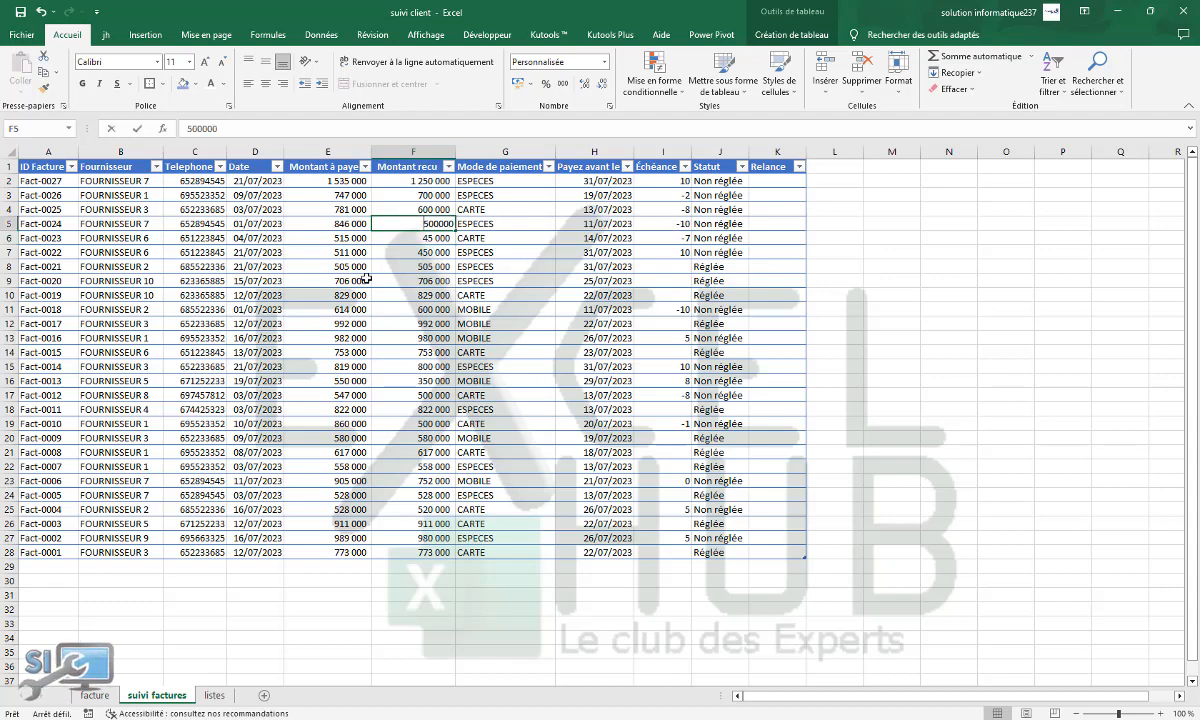
type("846000")
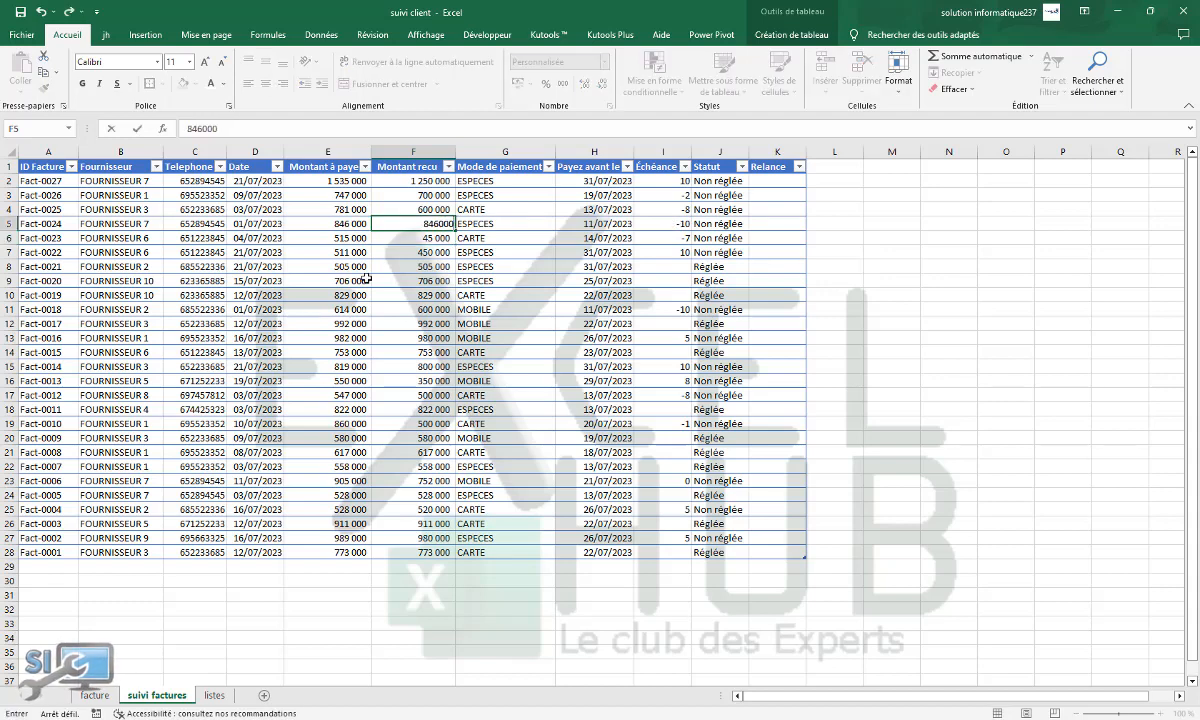
key("Return")
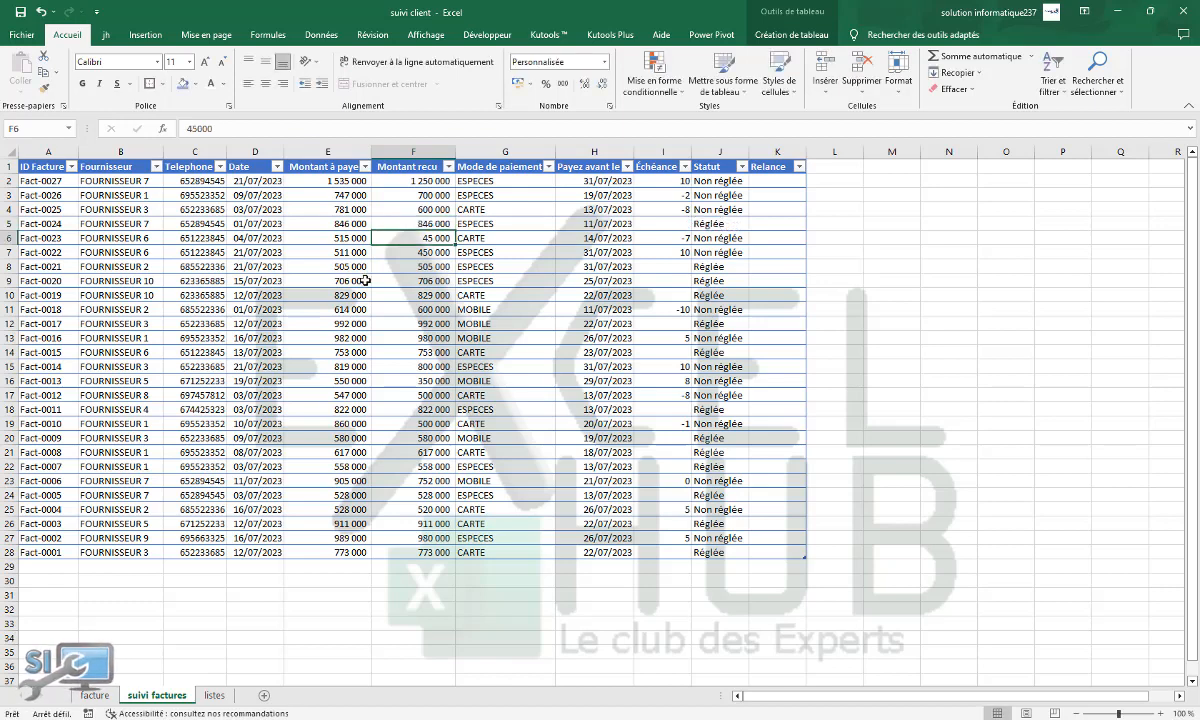
left_click(764, 183)
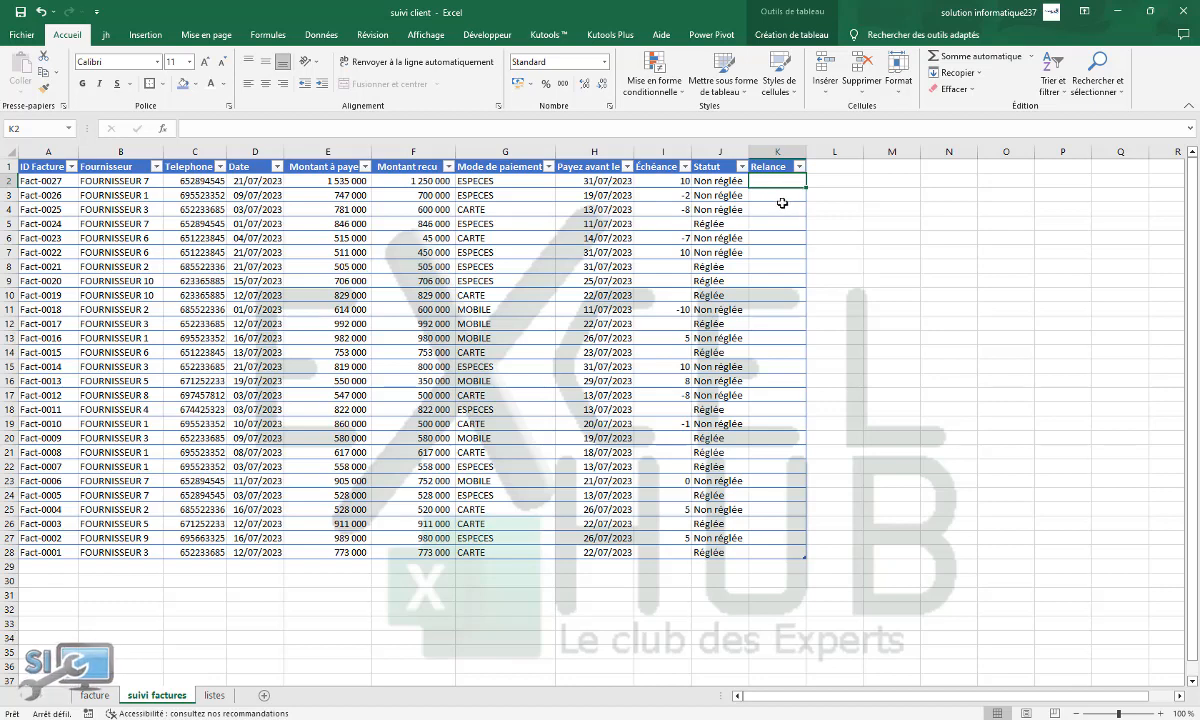
type("=")
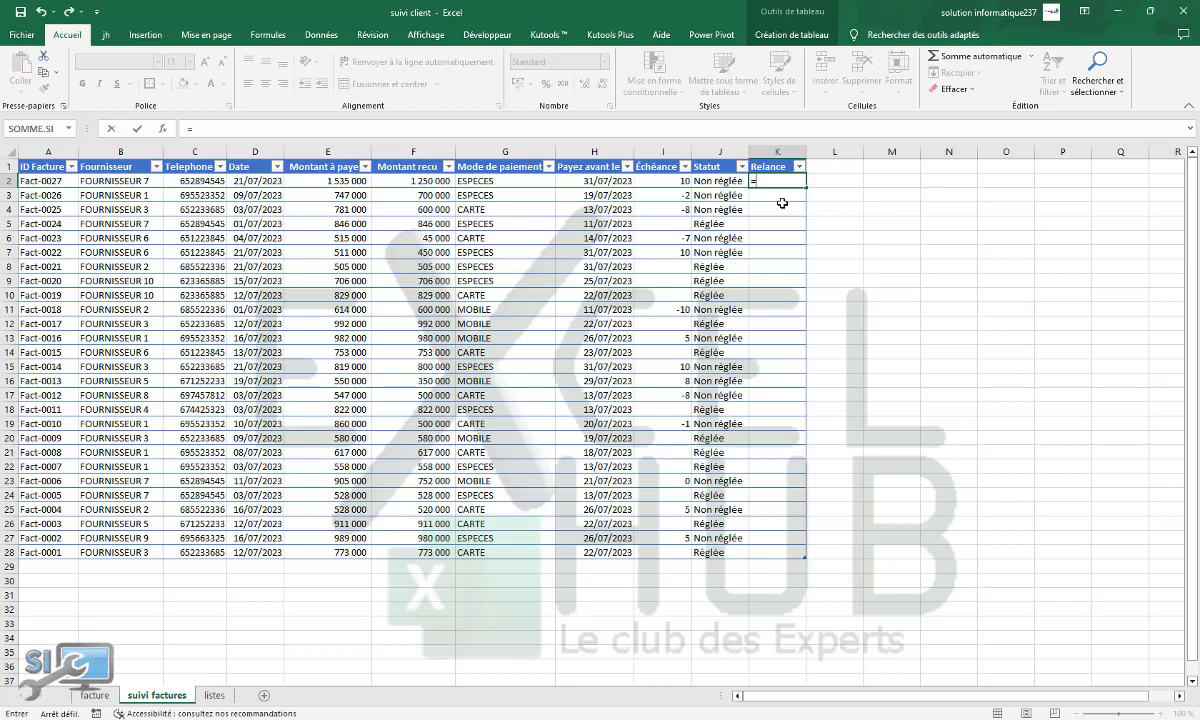
type("SI(o")
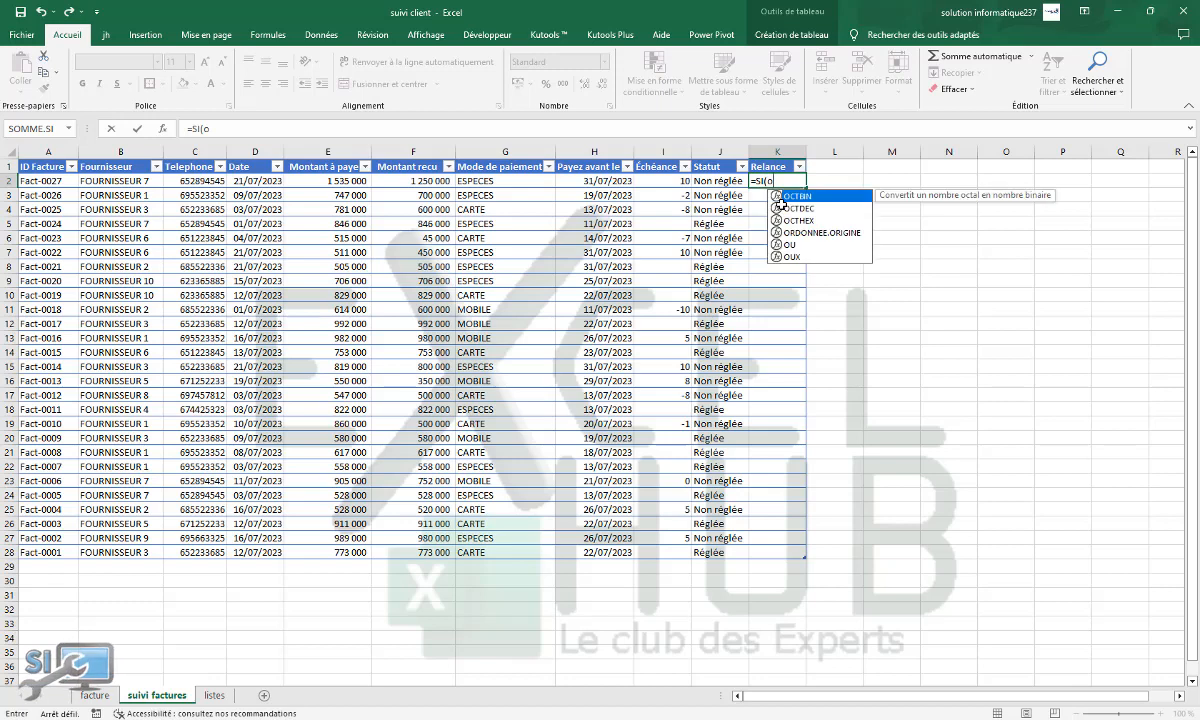
key("BackSpace")
type("et")
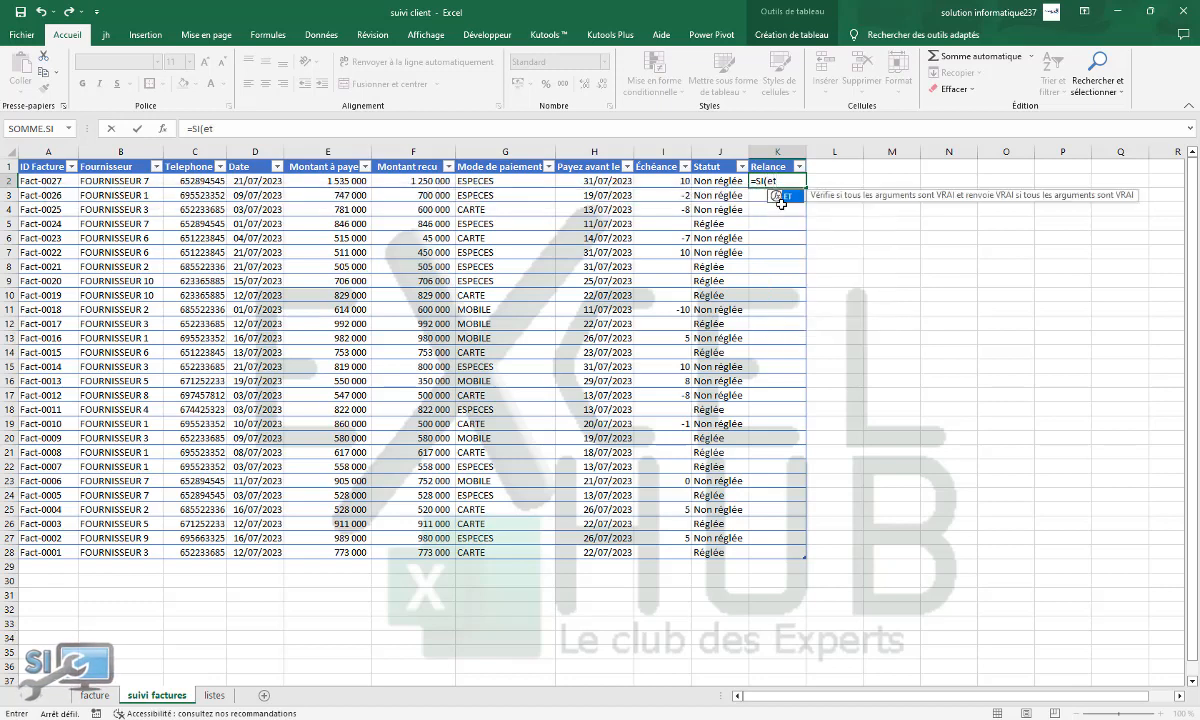
double_click(784, 197)
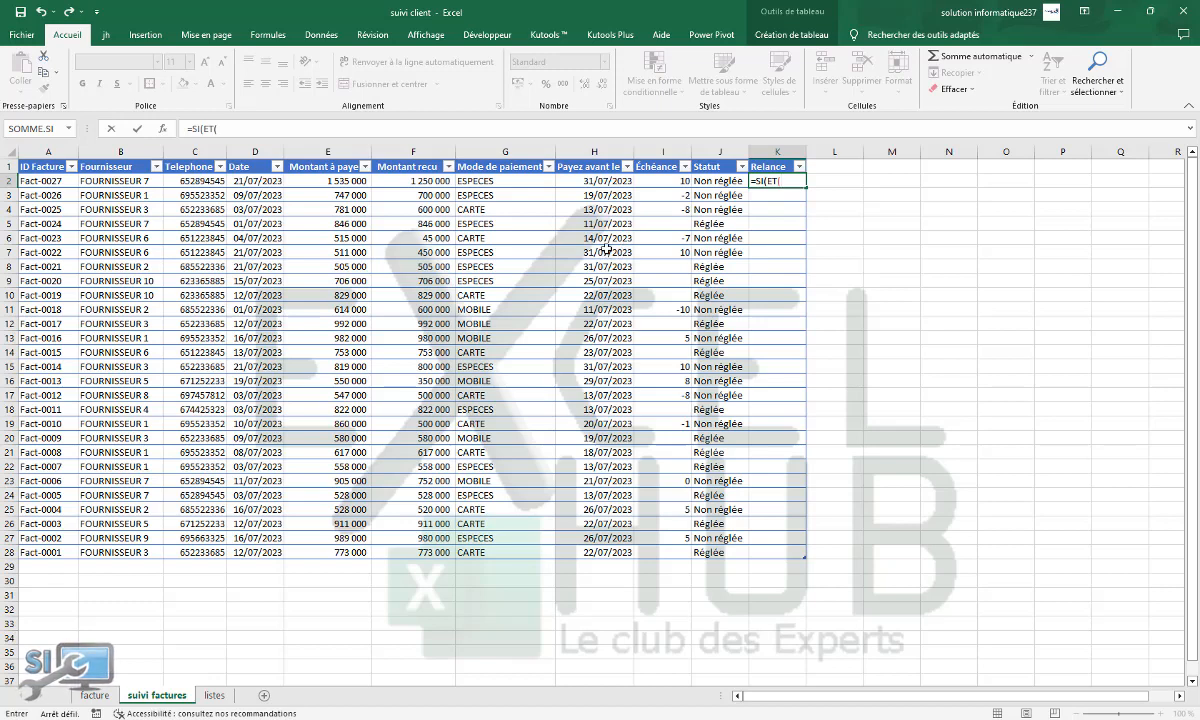
left_click(666, 181)
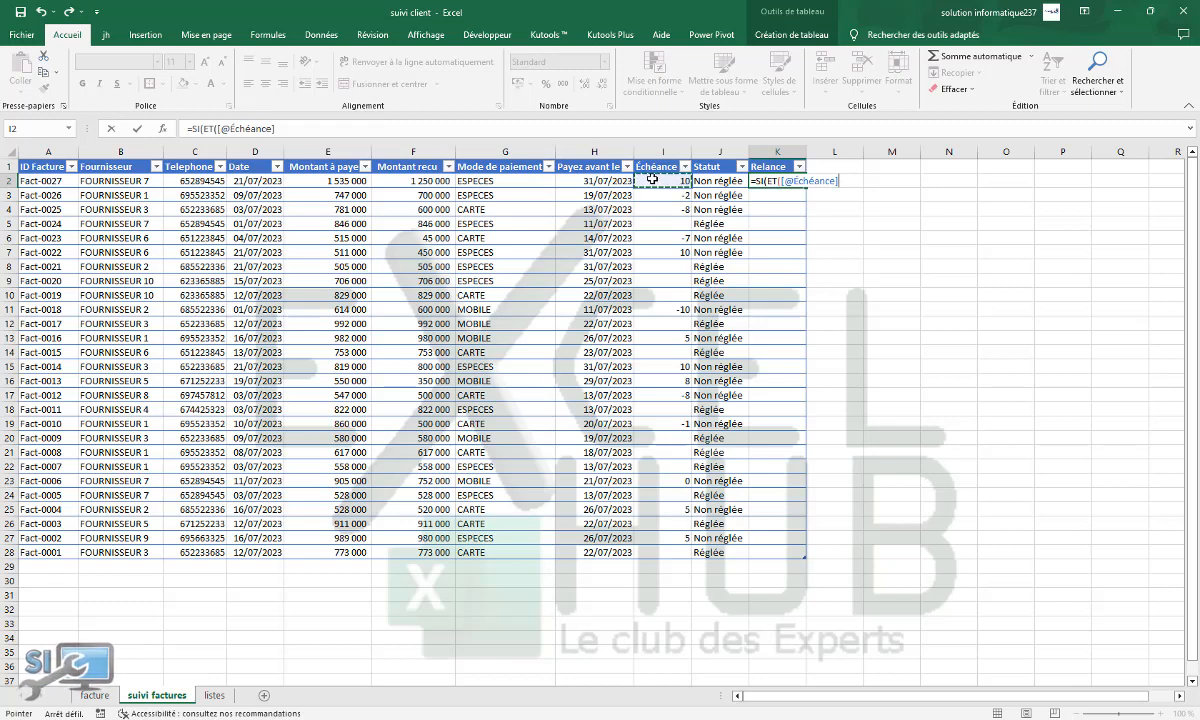
type(">=0;")
left_click(648, 180)
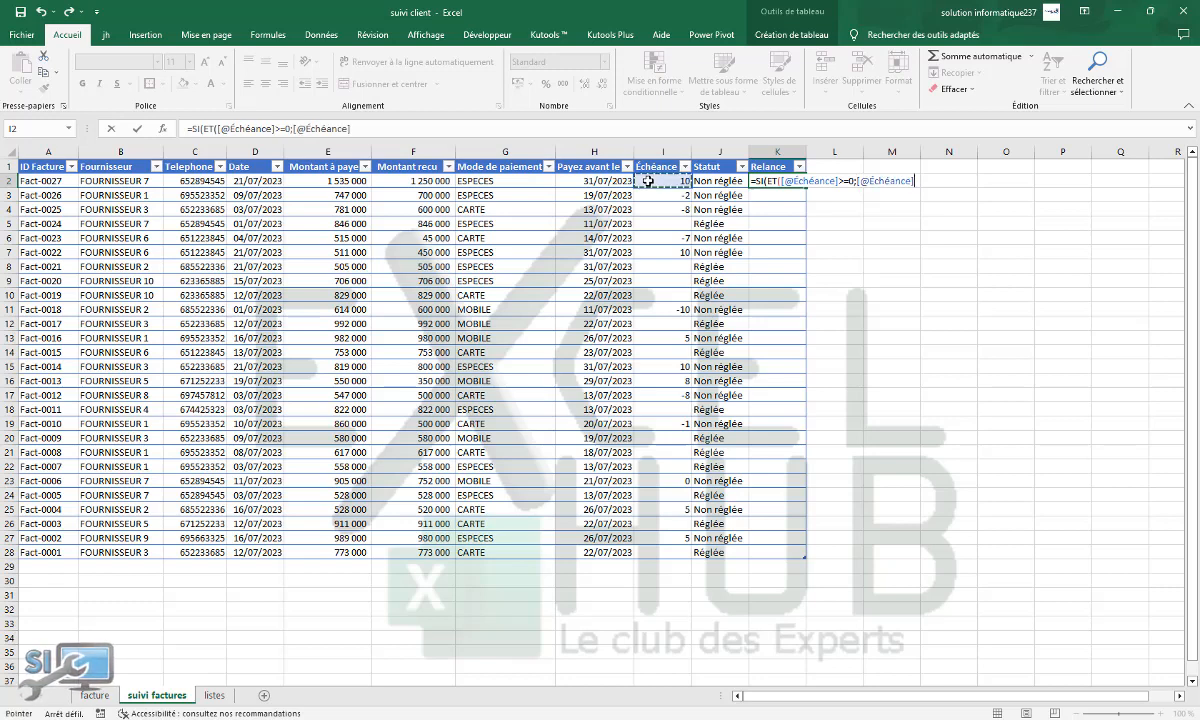
type("<")
type("5")
type("=);\"Rappel ")
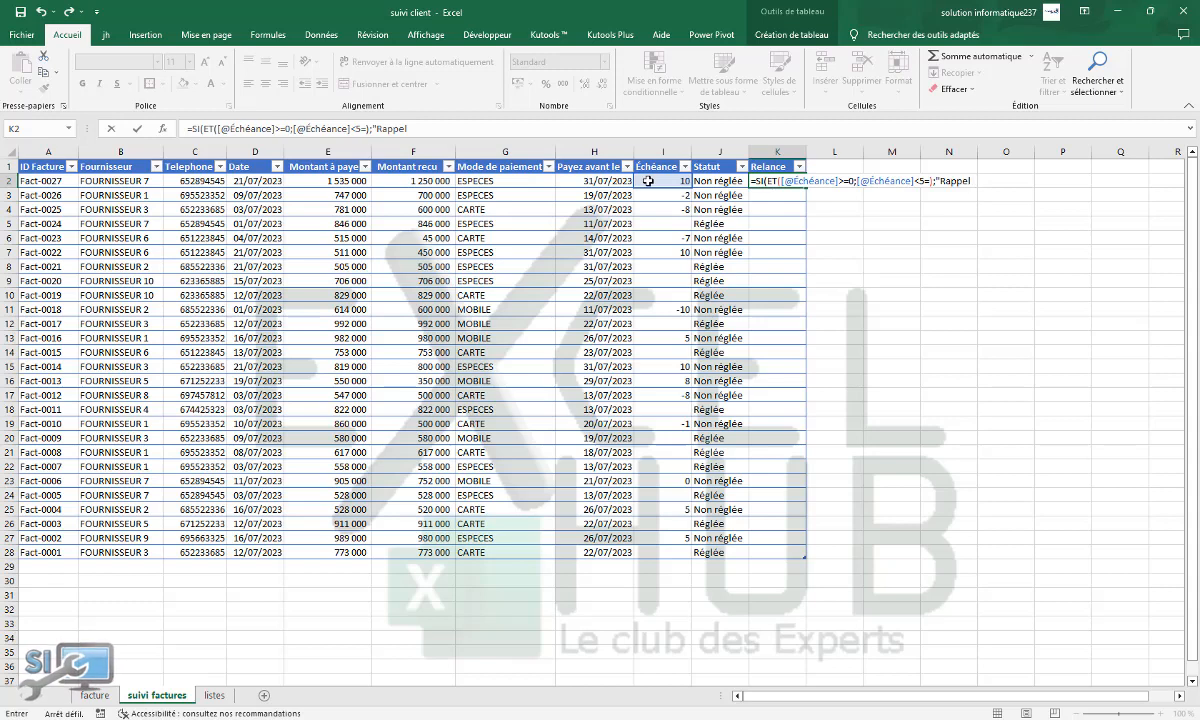
type("\";SI(")
left_click(648, 181)
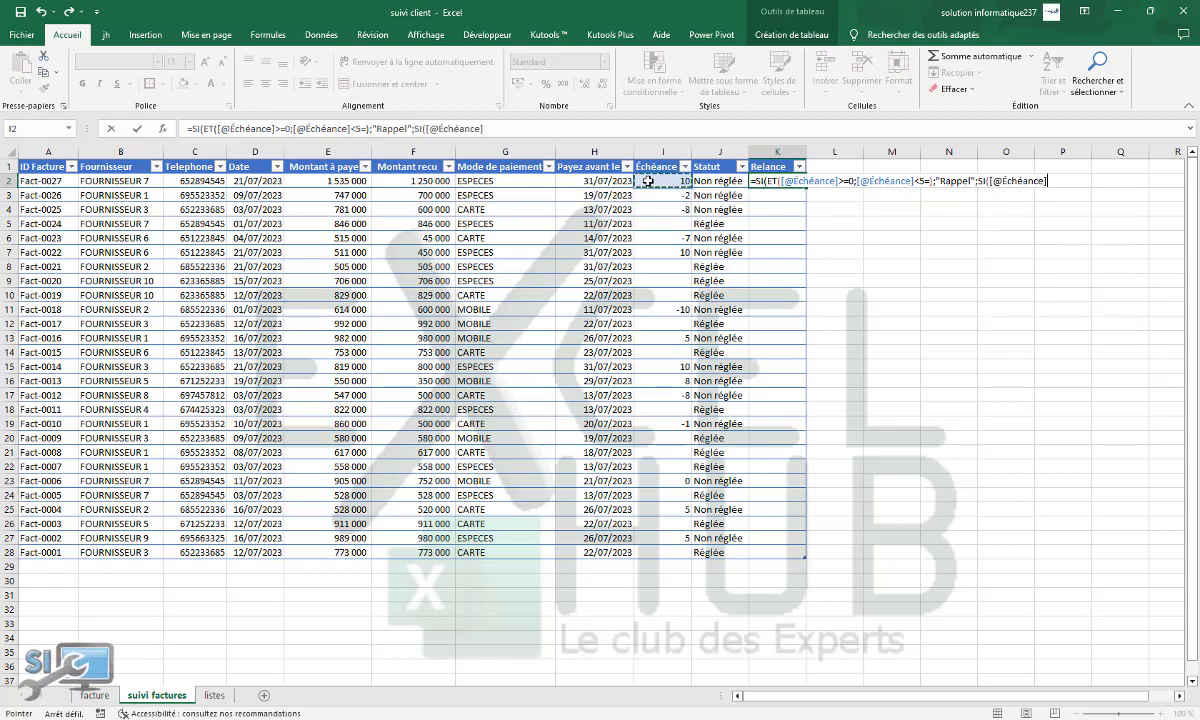
type(">")
type("0")
type(";\"Delai")
key("BackSpace")
key("BackSpace")
key("BackSpace")
key("BackSpace")
key("BackSpace")
type("Paie")
key("BackSpace")
key("BackSpace")
key("BackSpace")
key("BackSpace")
type("Delai dépassé")
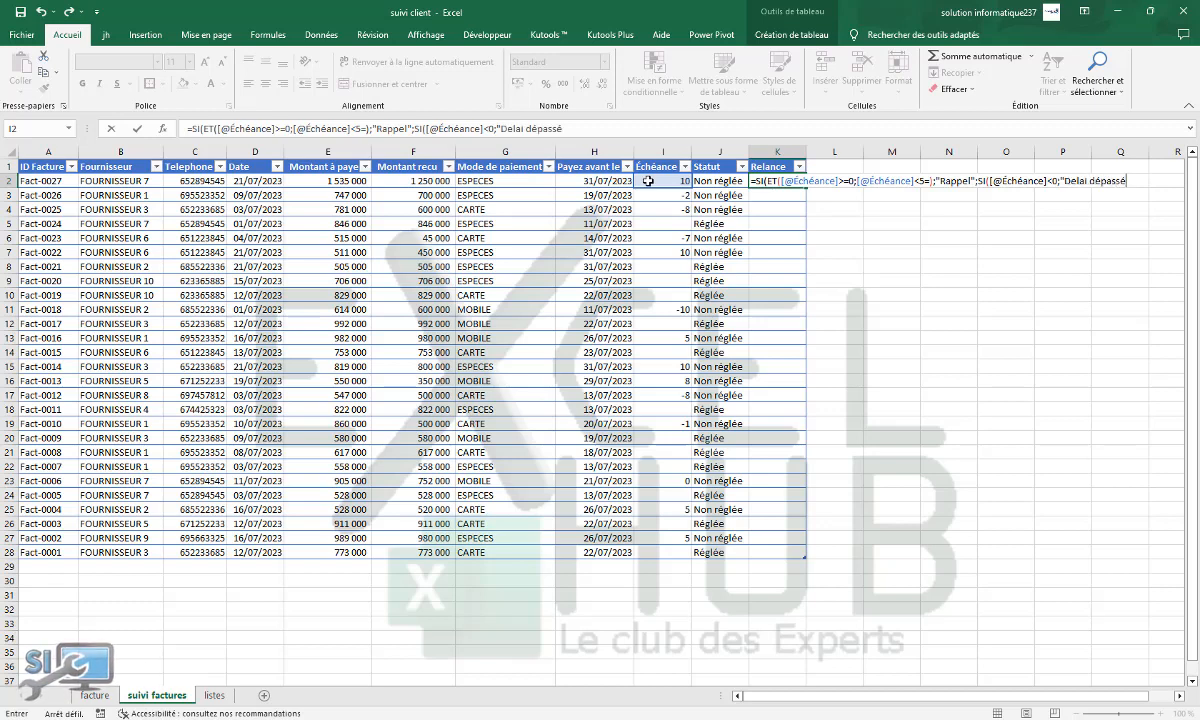
type("\";")
key("Return")
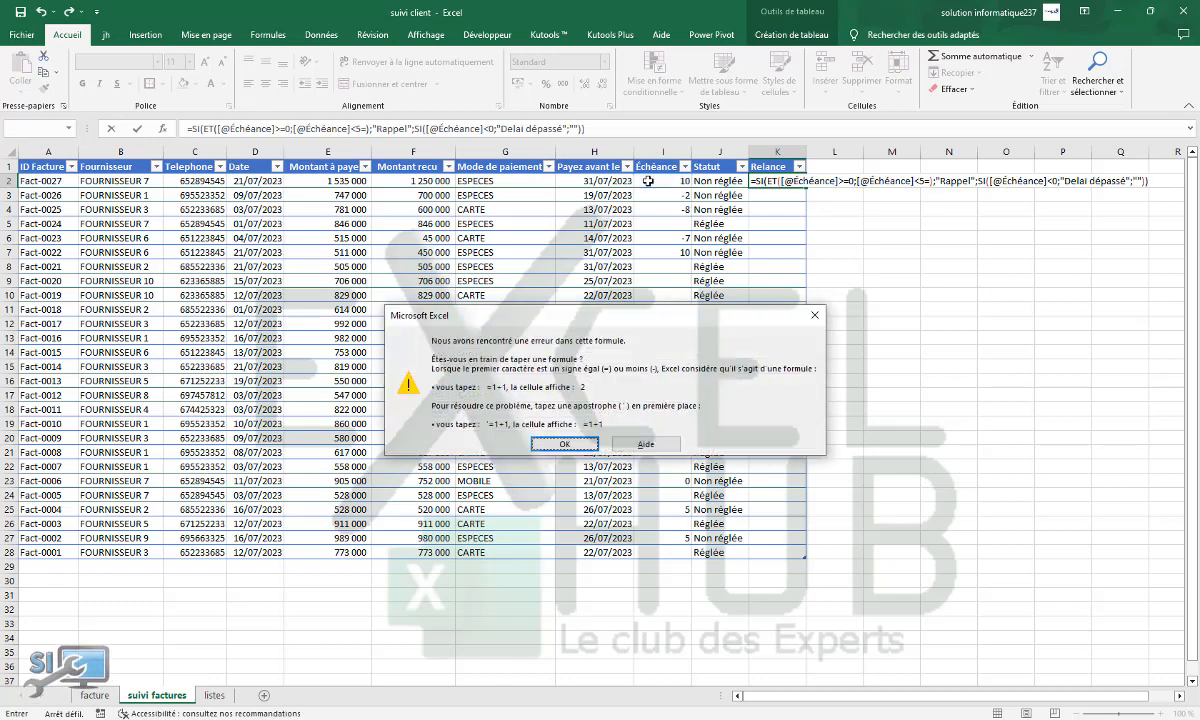
left_click(565, 443)
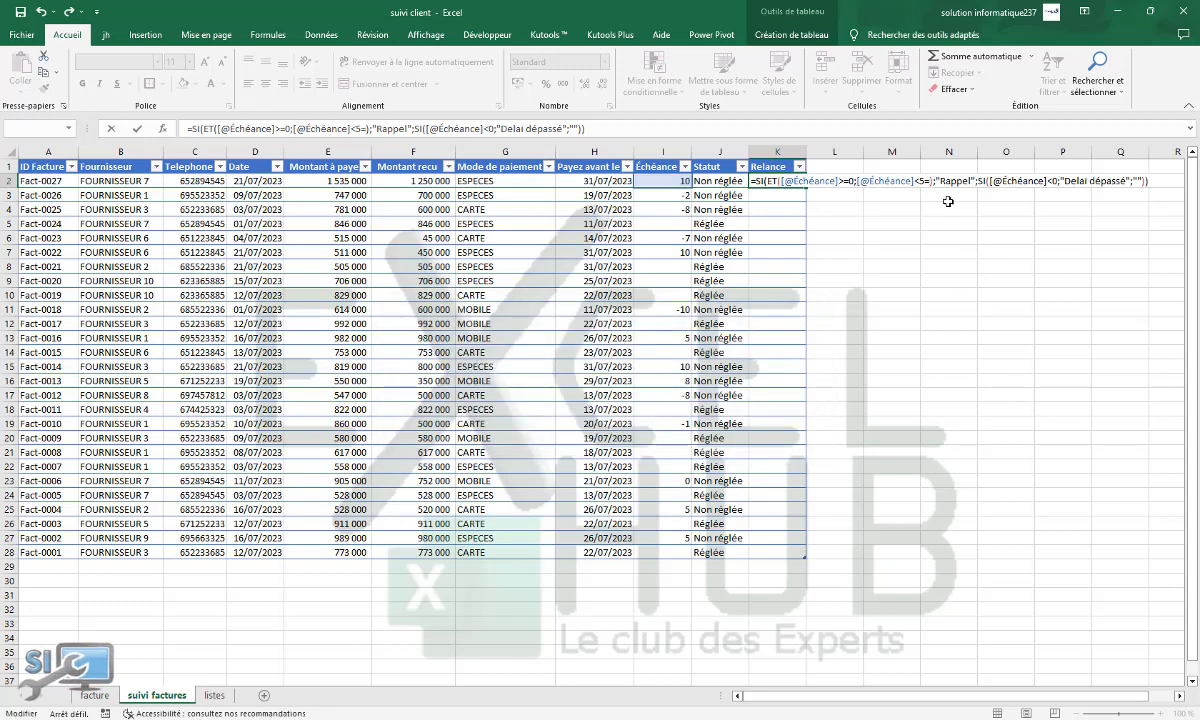
key("BackSpace")
key("BackSpace")
type("=5")
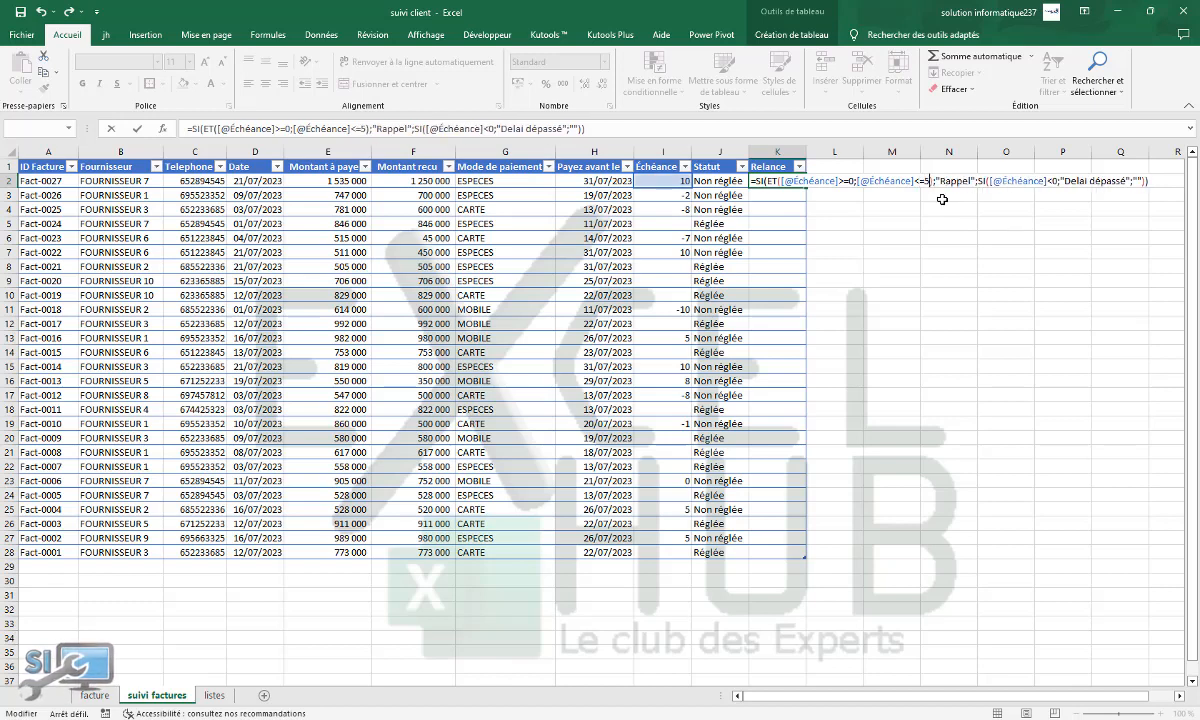
key("Return")
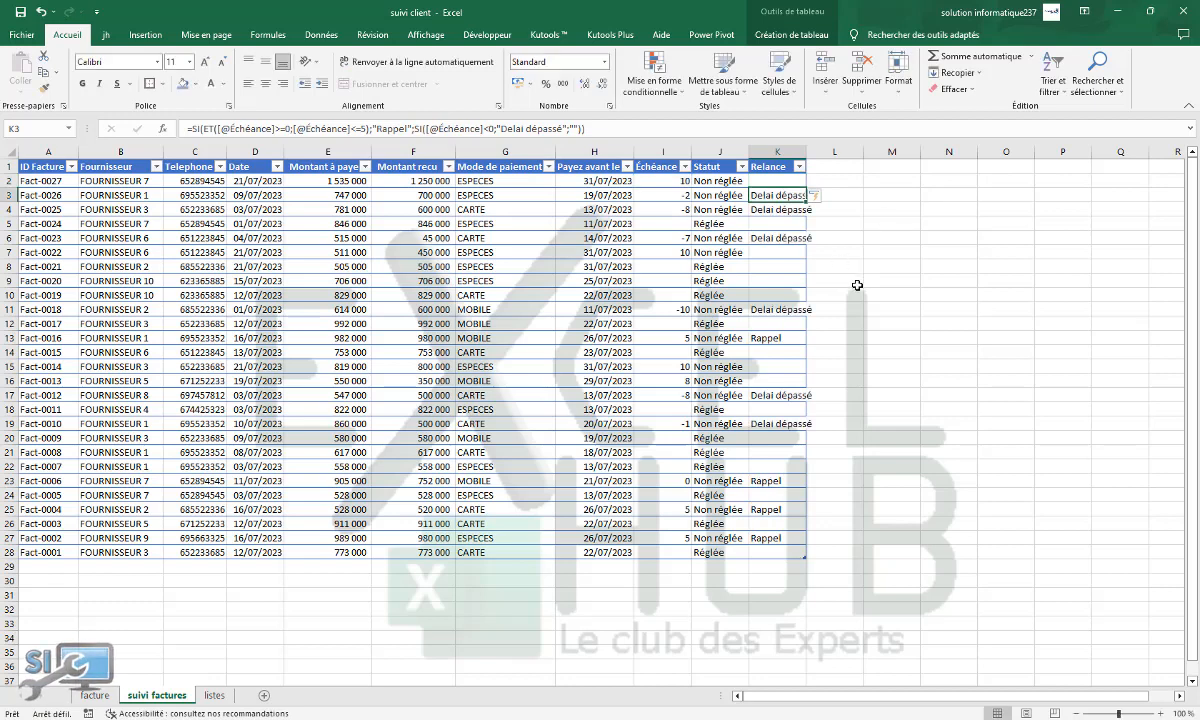
Step: Auto-fit the Relance column to its entries and slightly widen the Échéance column
left_click(808, 280)
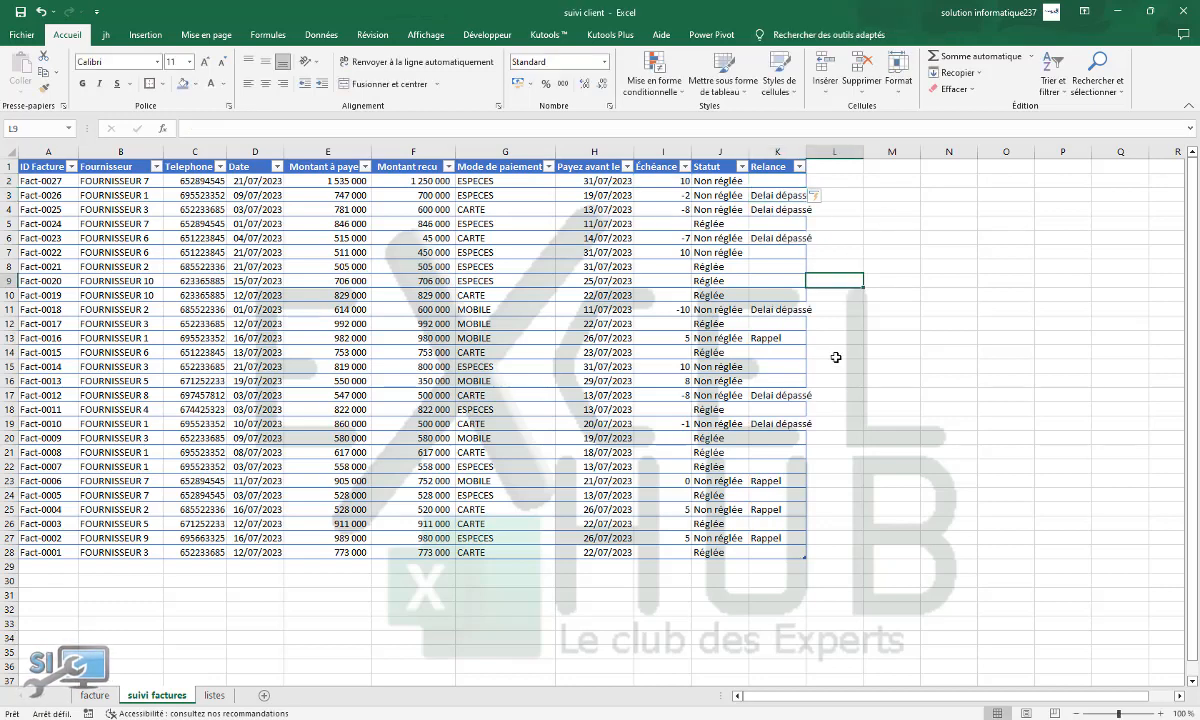
double_click(806, 151)
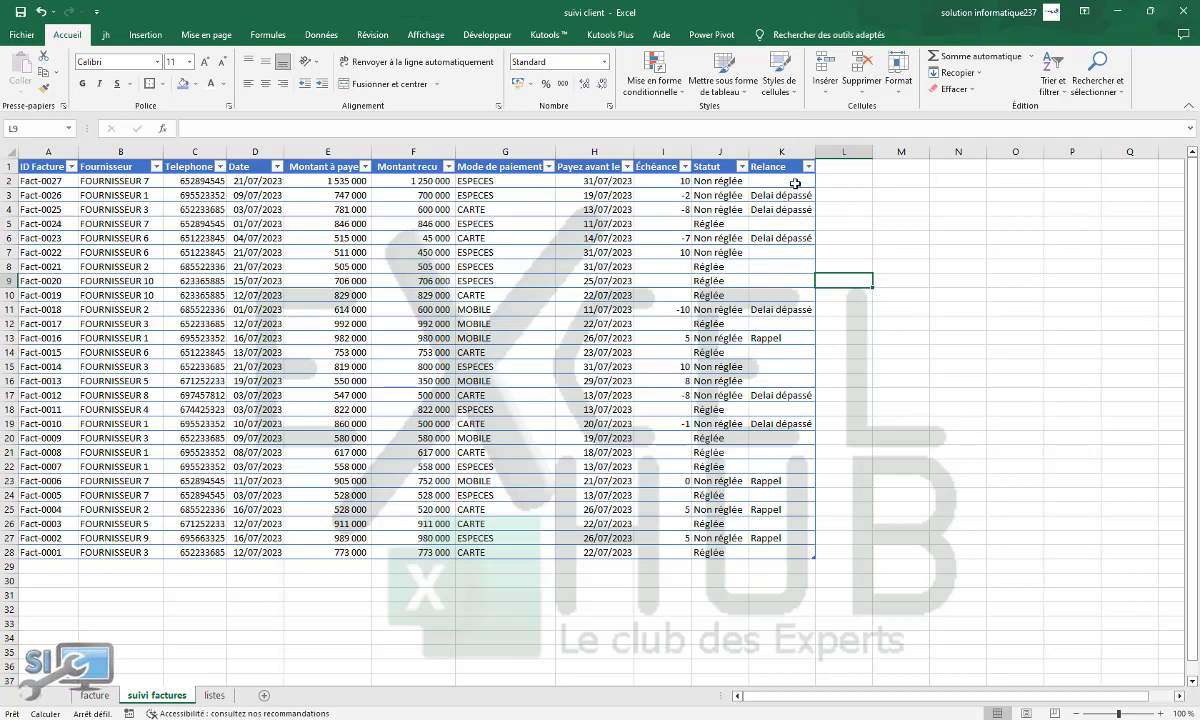
left_click(758, 180)
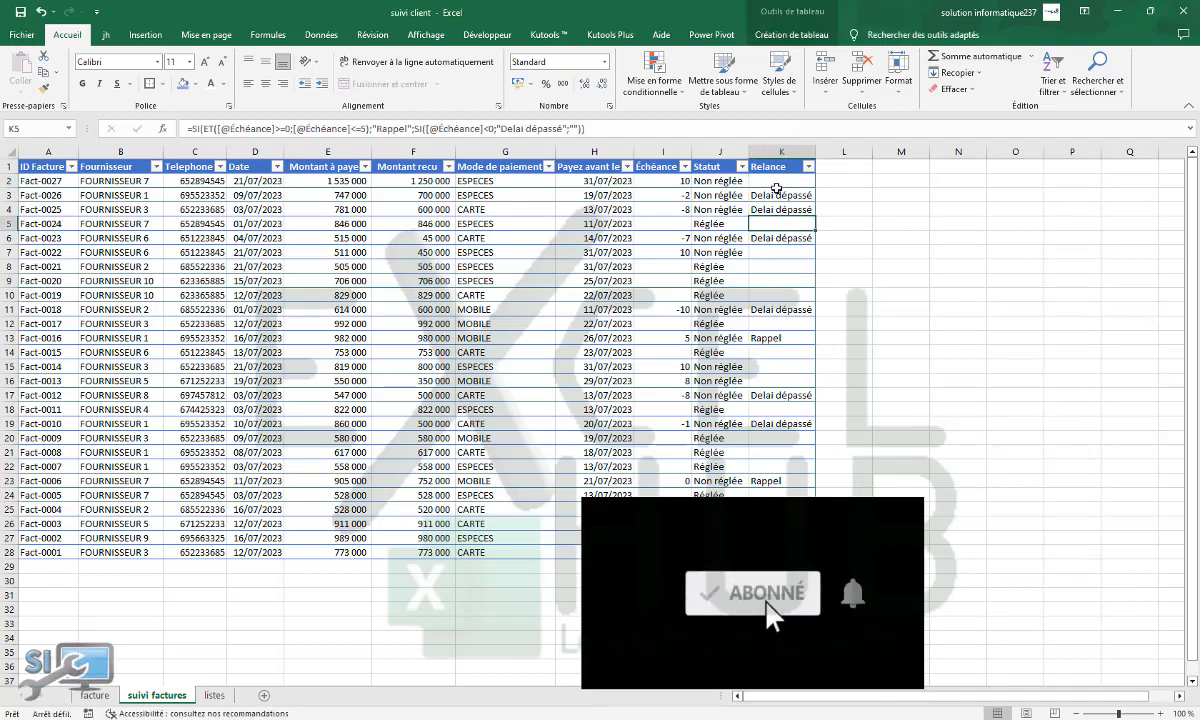
left_click(771, 226)
left_click(10, 224)
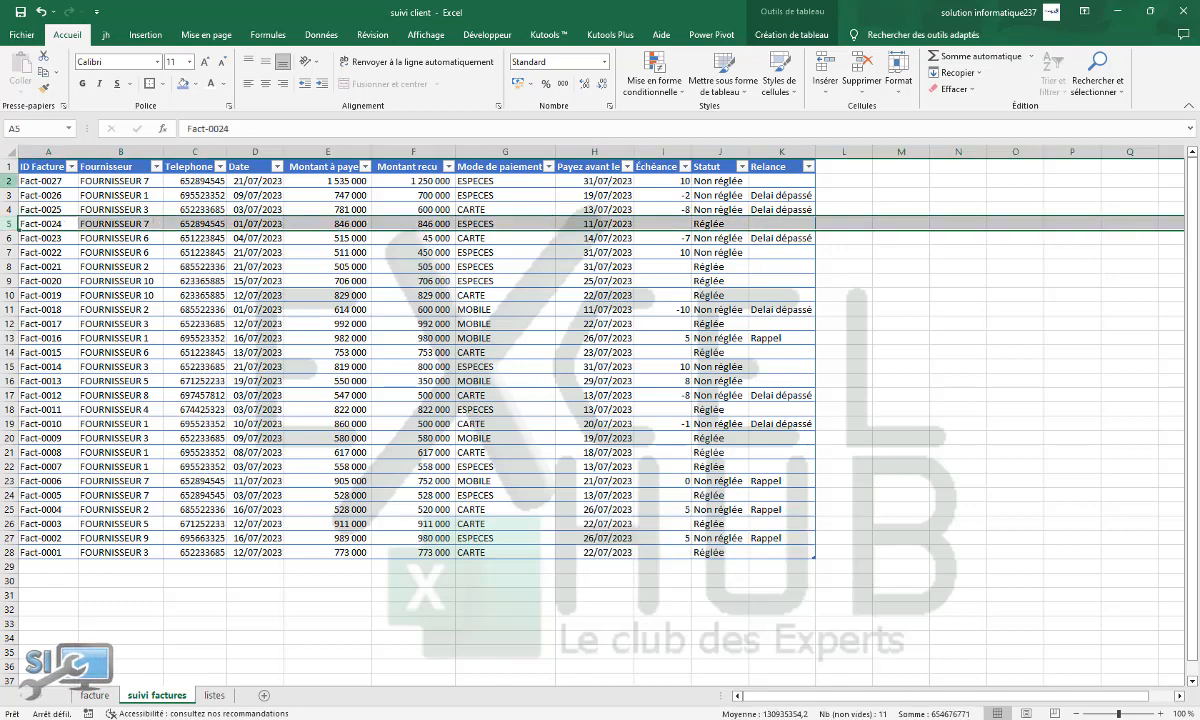
left_click(10, 181)
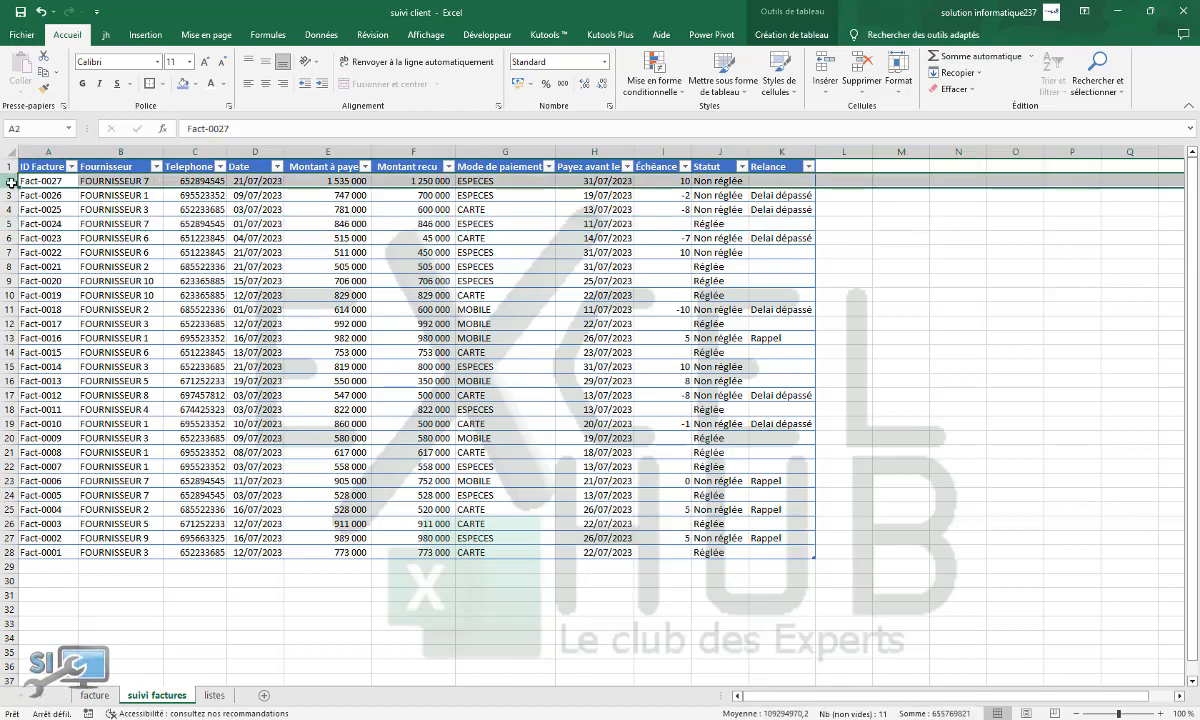
left_click(777, 181)
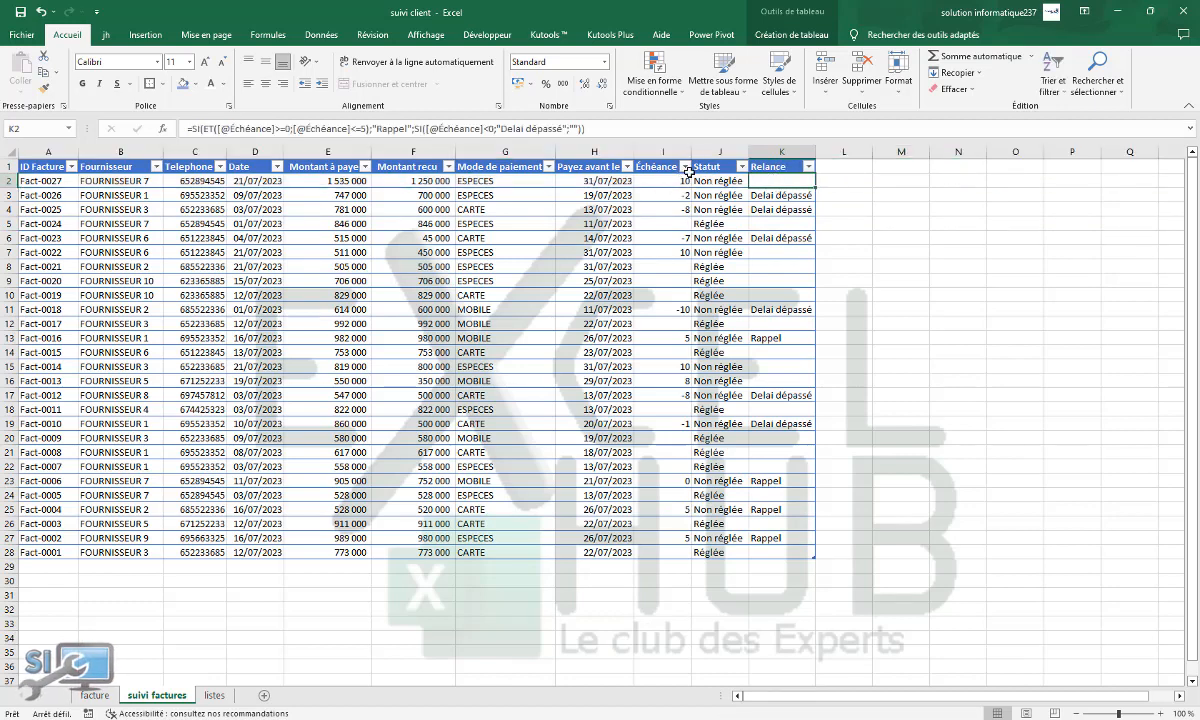
left_click_drag(697, 152, 707, 152)
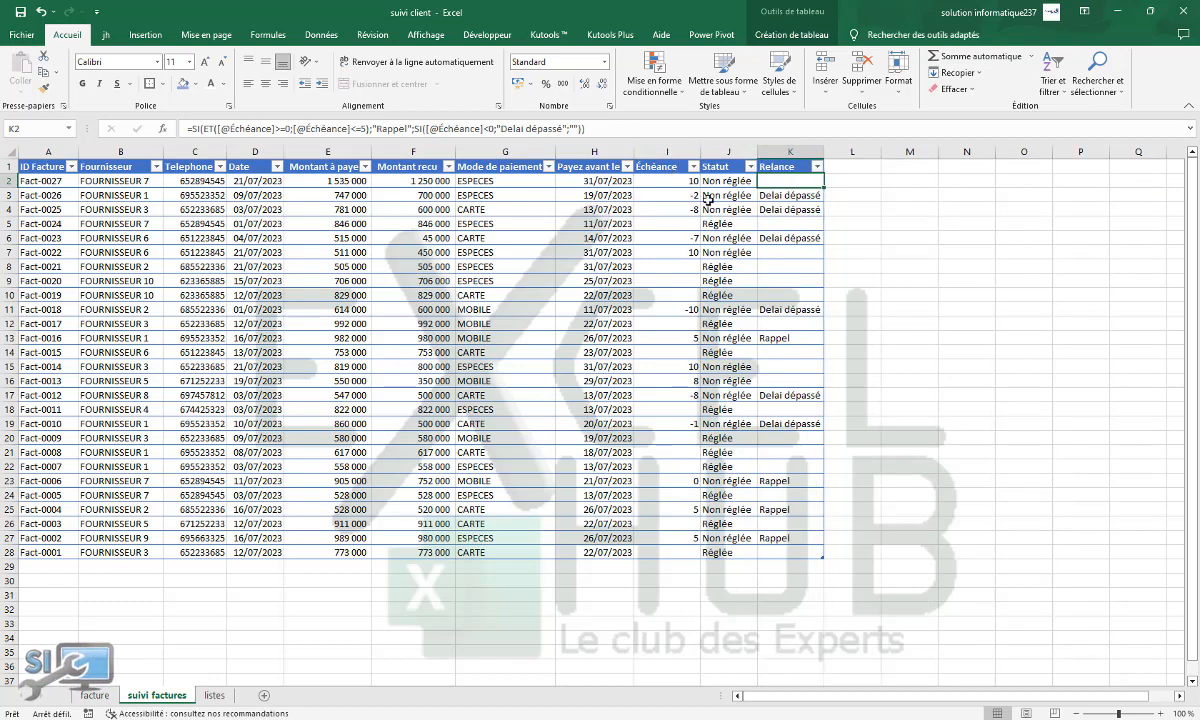
Step: Examine the Échéance, Statut and Relance entries of Fact-0026, Fact-0024 and Fact-0016 to check the reminder logic
left_click(8, 195)
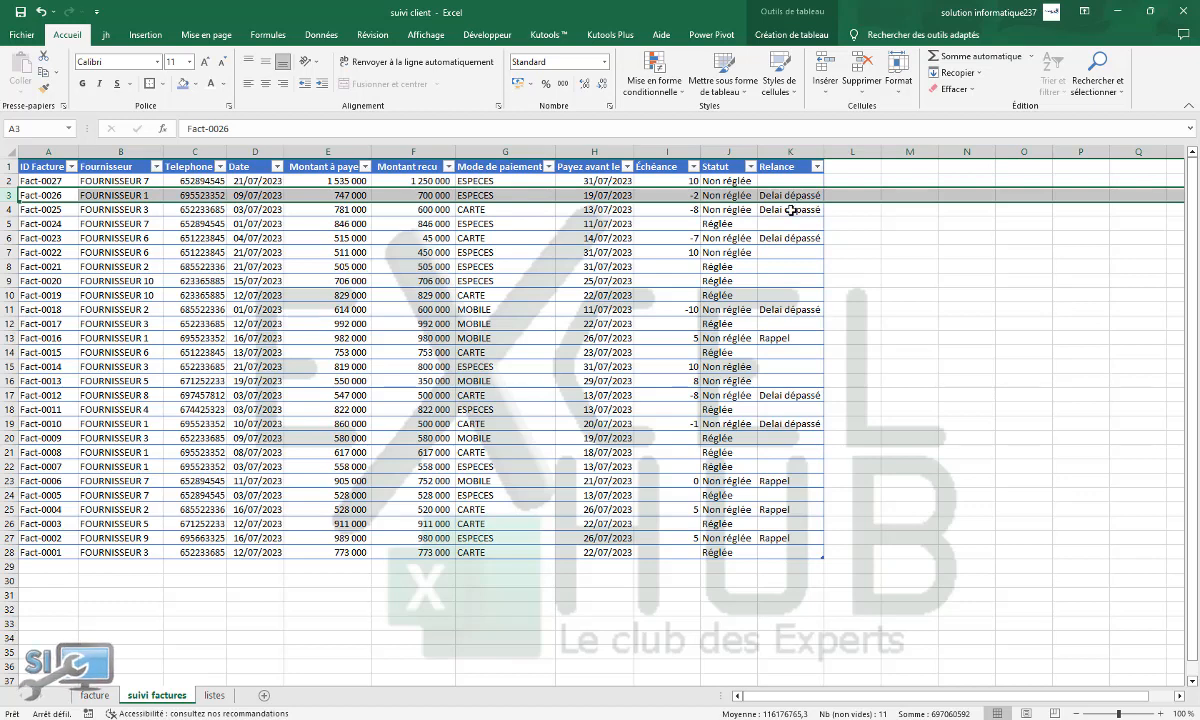
left_click(20, 223)
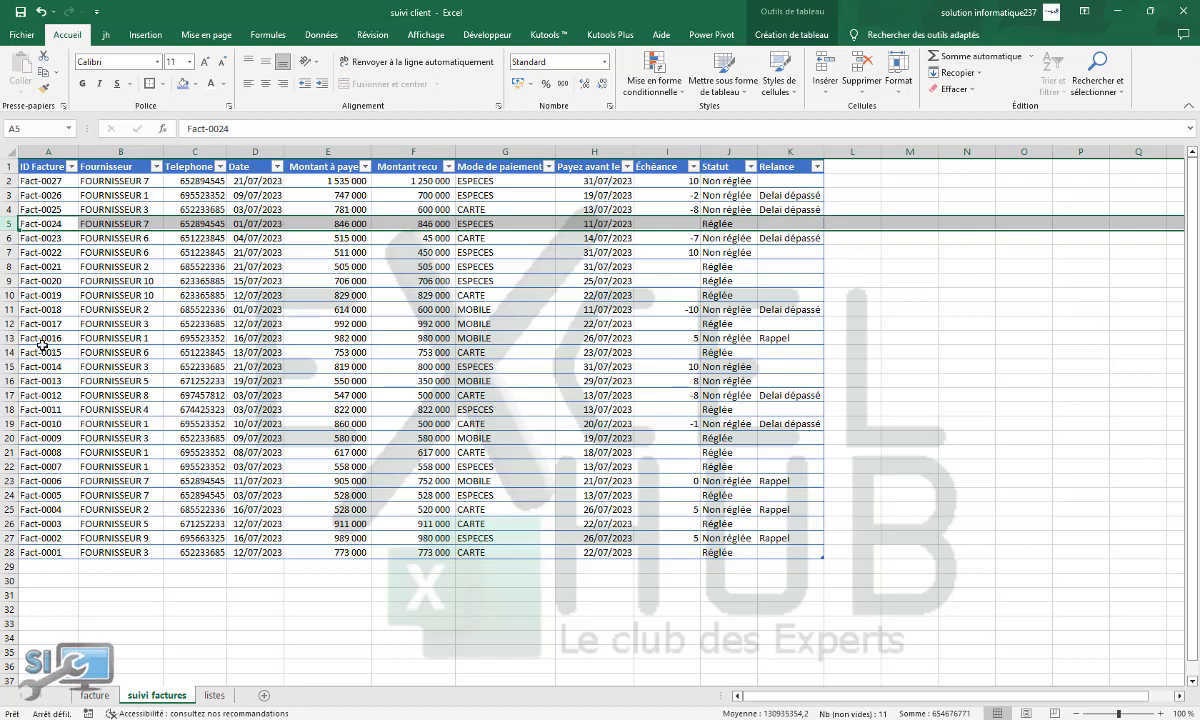
left_click(9, 338)
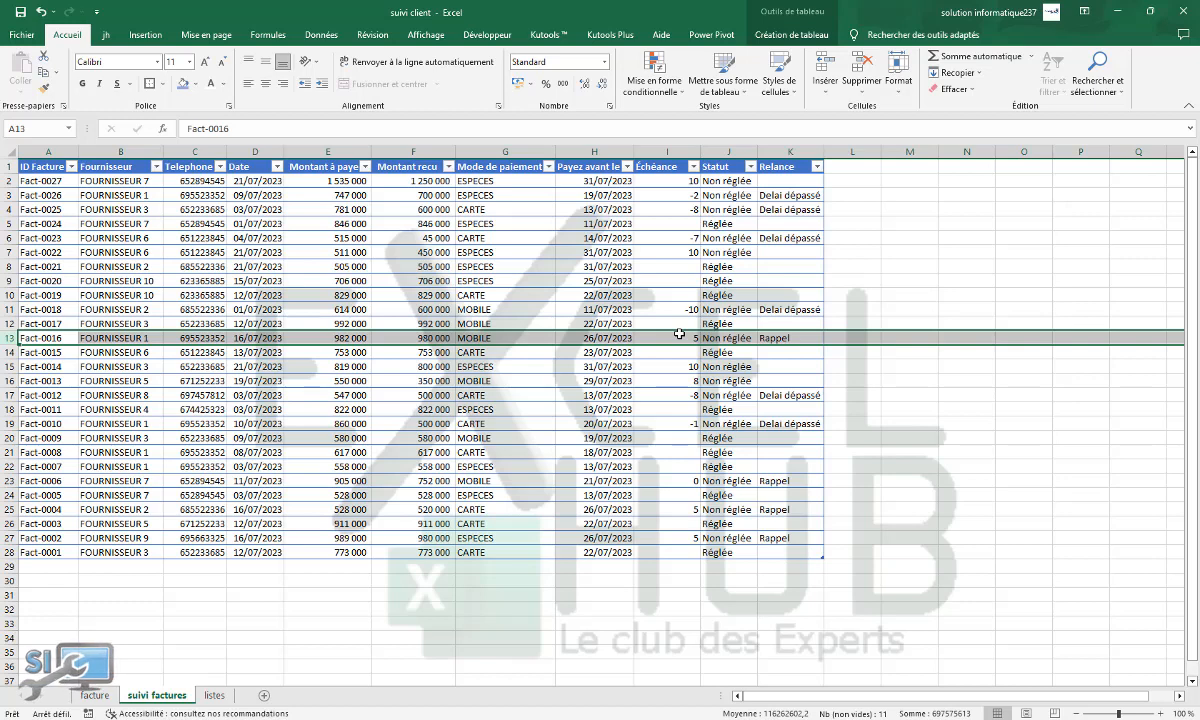
left_click(789, 338)
left_click(690, 339)
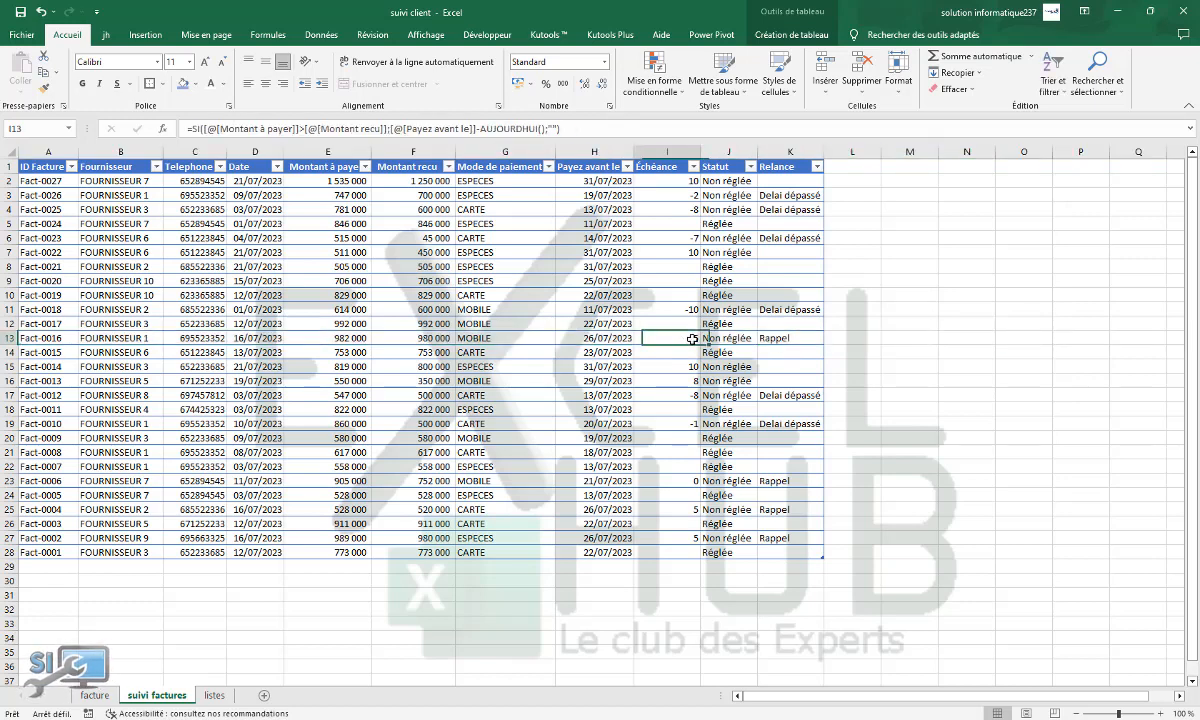
left_click(800, 338)
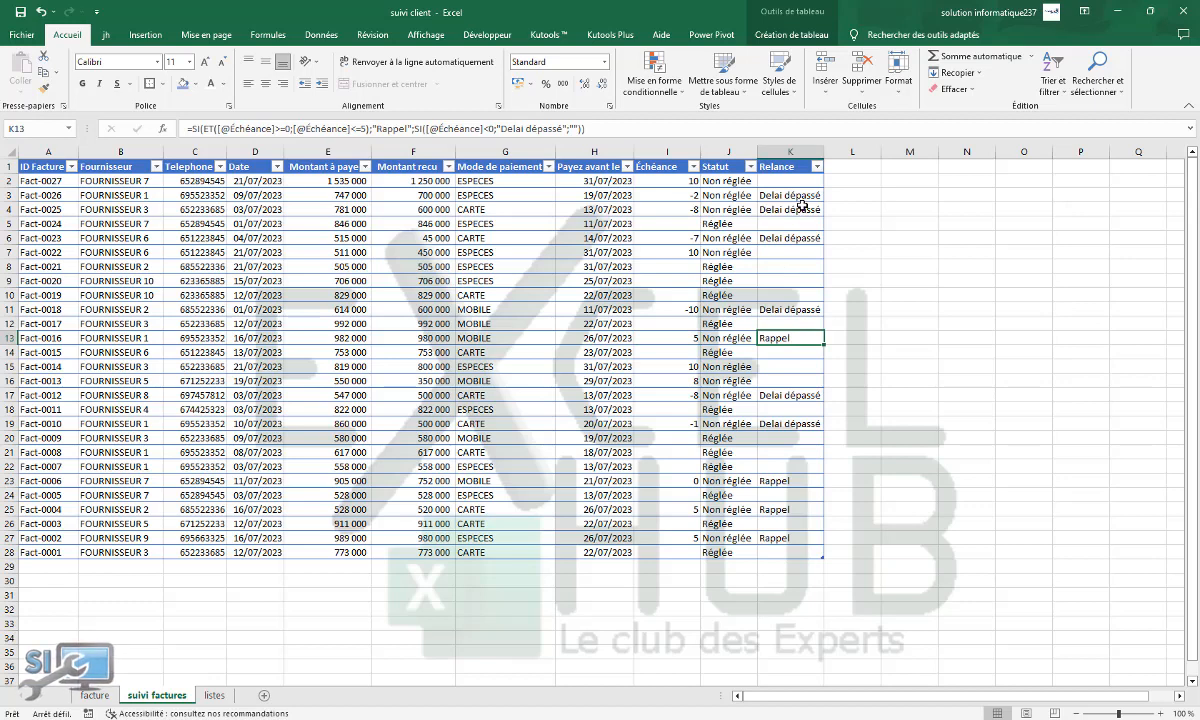
left_click(725, 494)
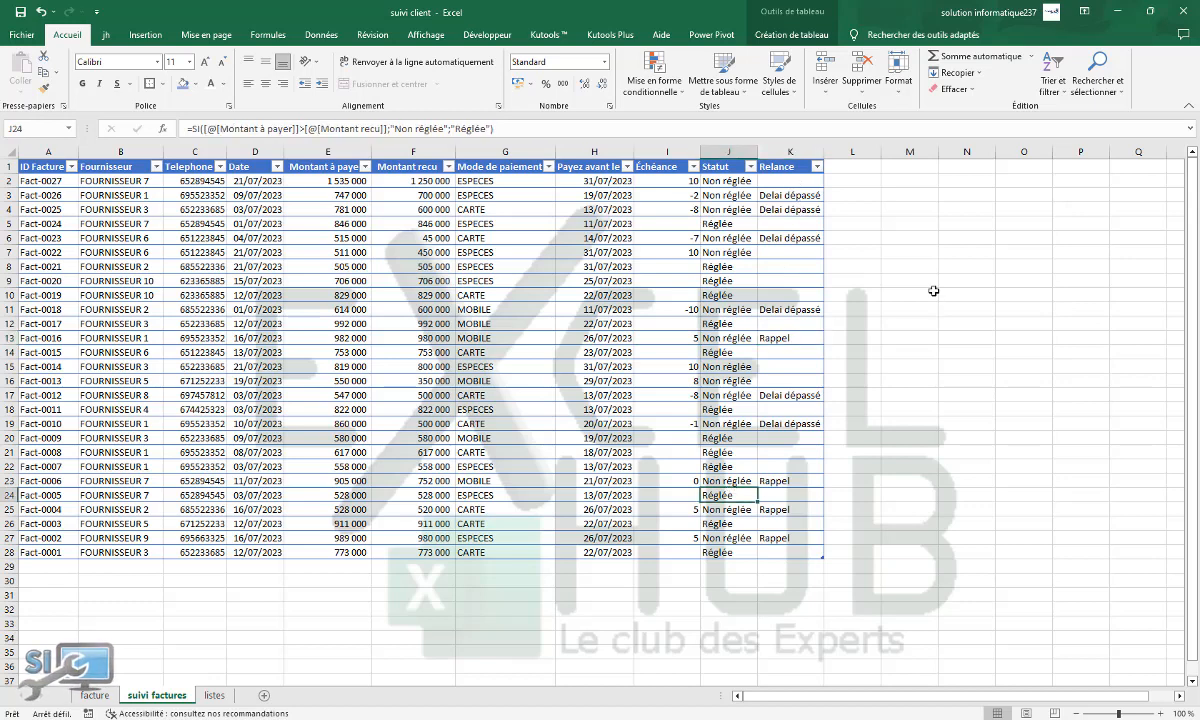
left_click(900, 252)
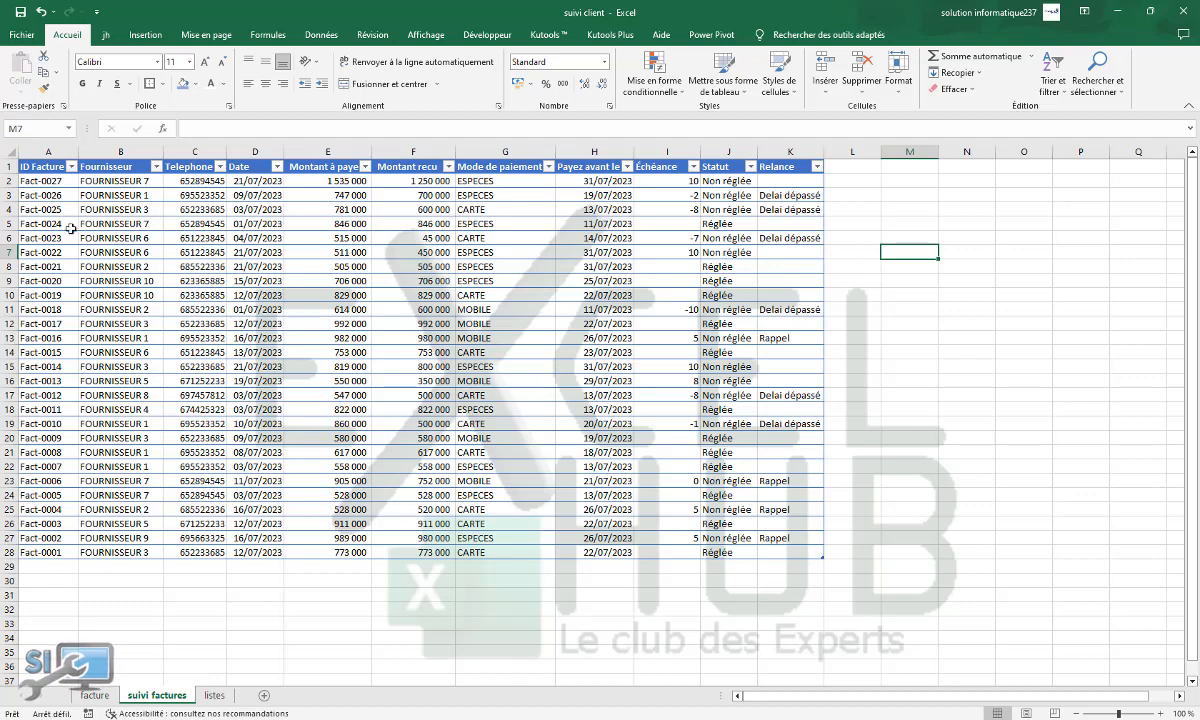
left_click(42, 164)
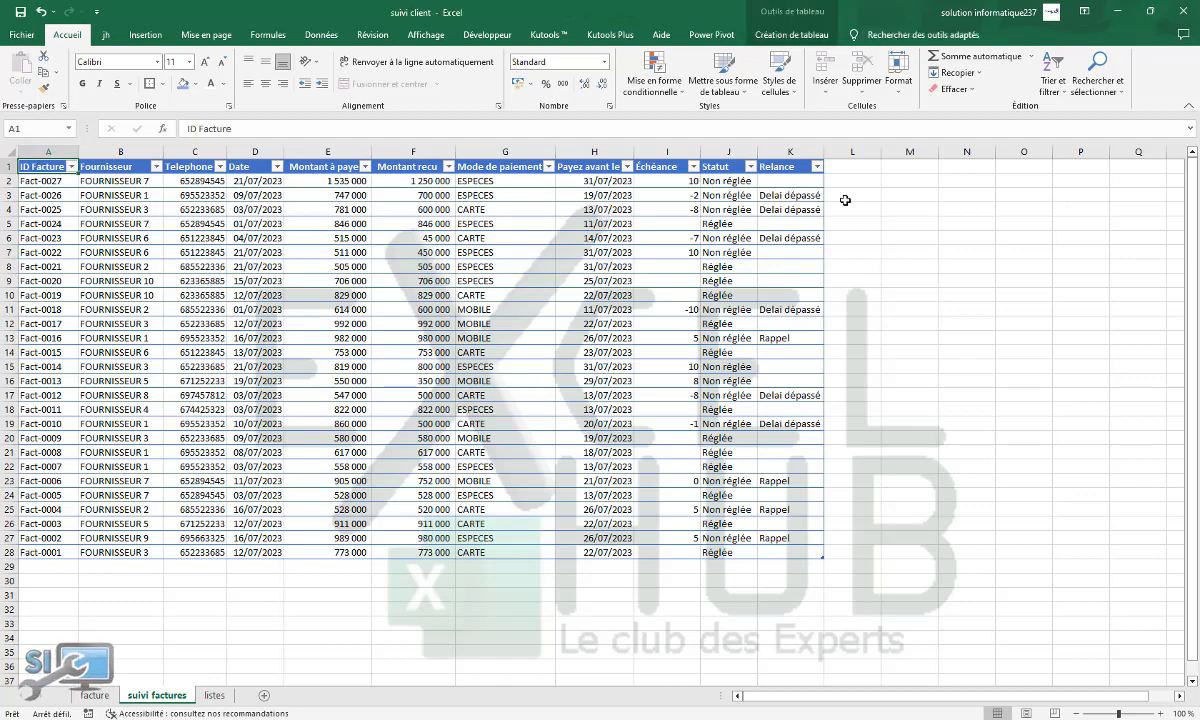
left_click(743, 182)
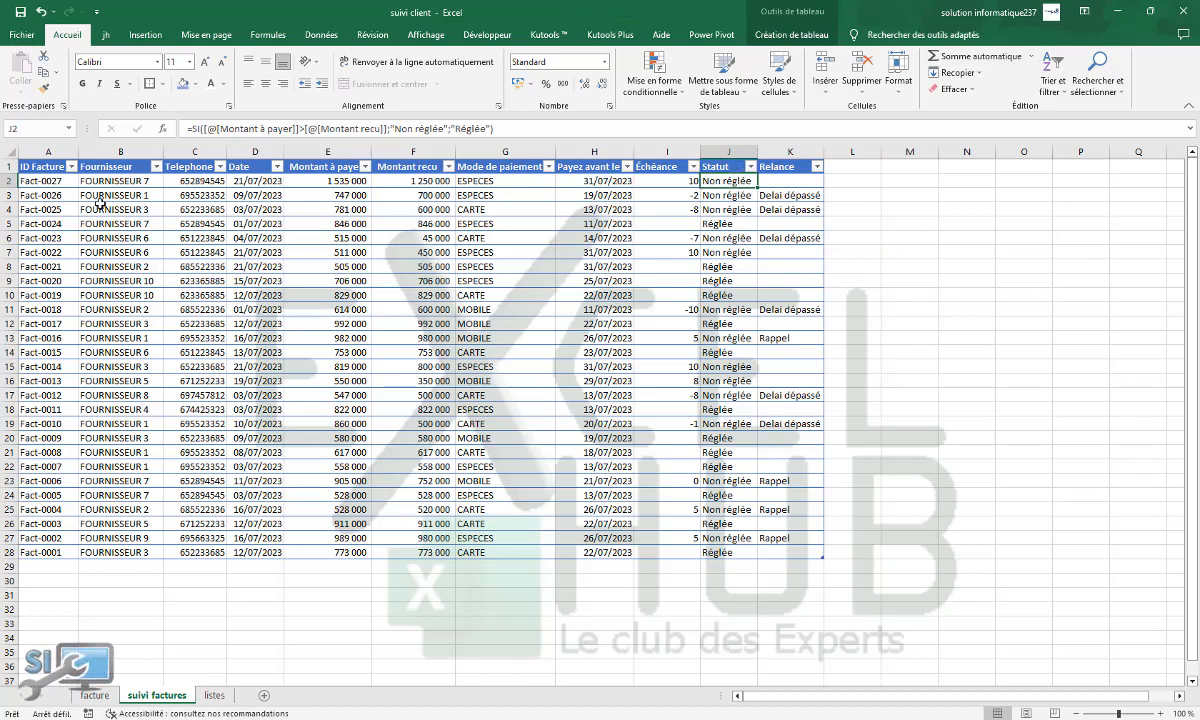
Step: Start a formula-based conditional formatting rule on the ID Facture cells A2:A28 with the condition =$J2="Non réglée"
left_click_drag(46, 180, 45, 550)
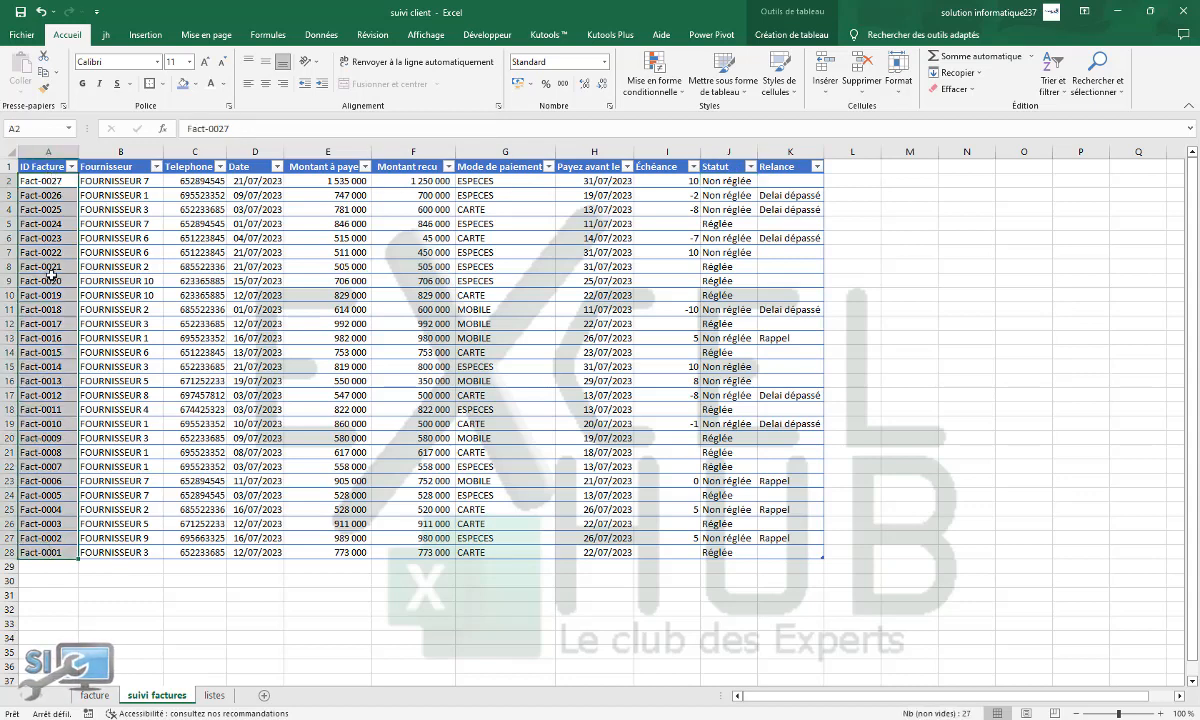
left_click(654, 80)
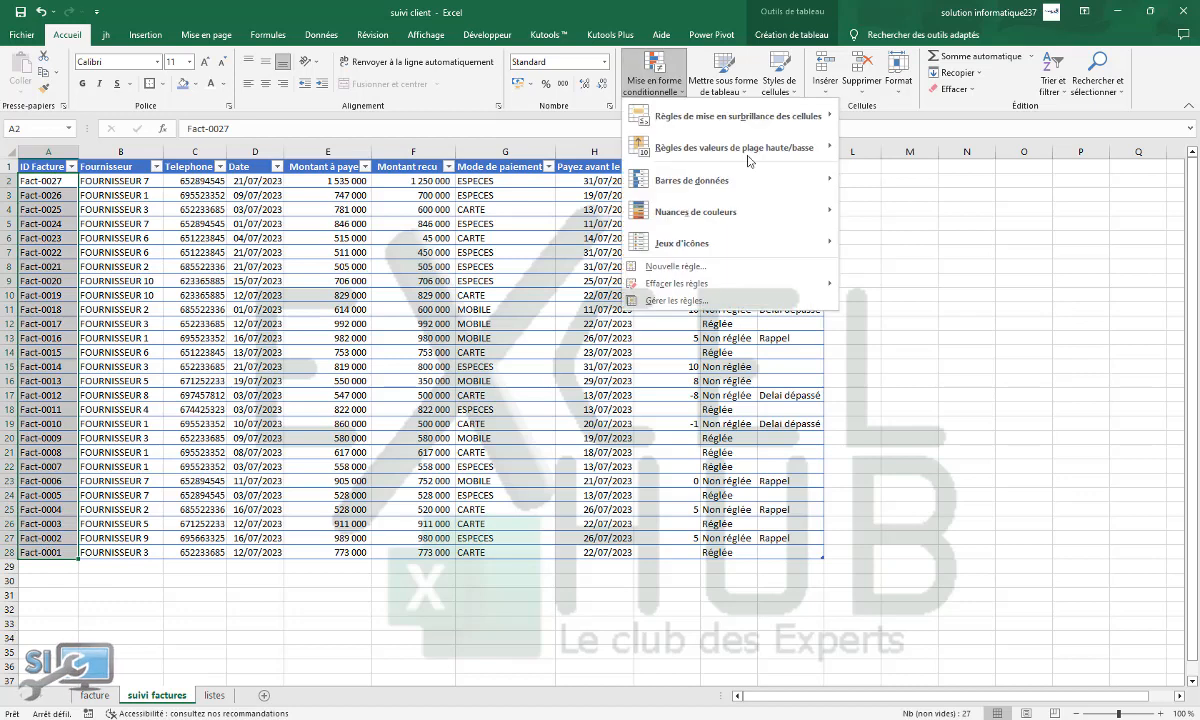
left_click(798, 268)
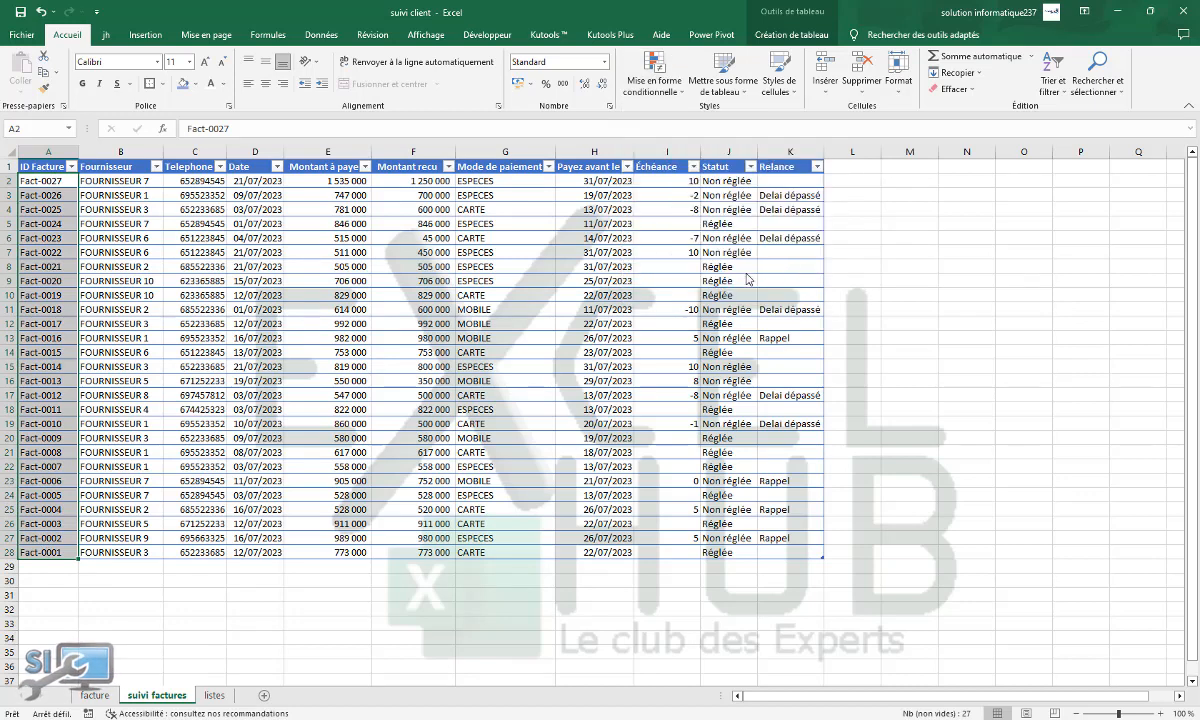
left_click(679, 157)
left_click_drag(747, 59, 334, 77)
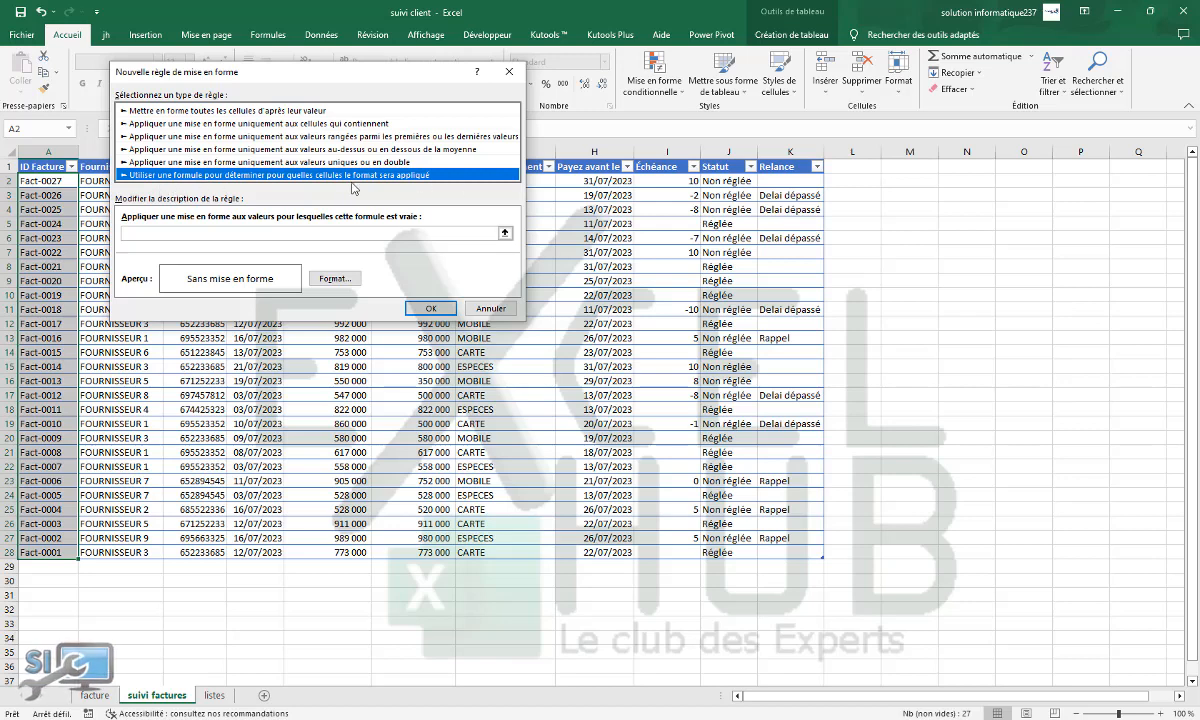
left_click(285, 235)
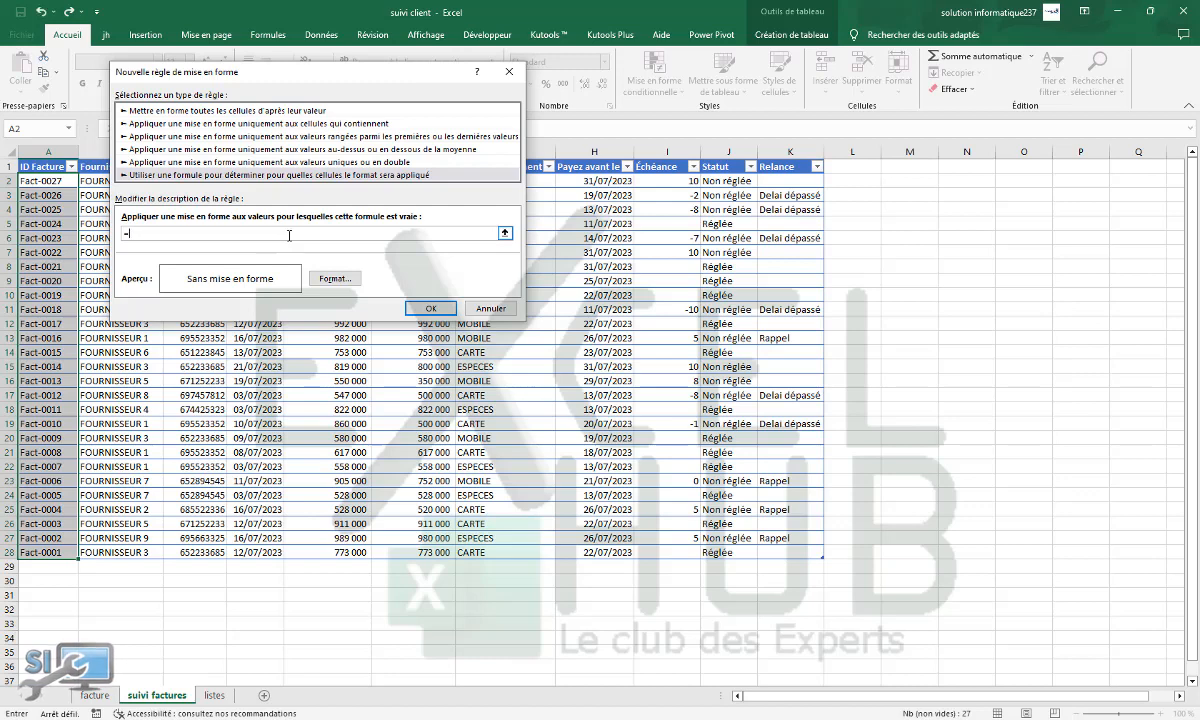
left_click(738, 182)
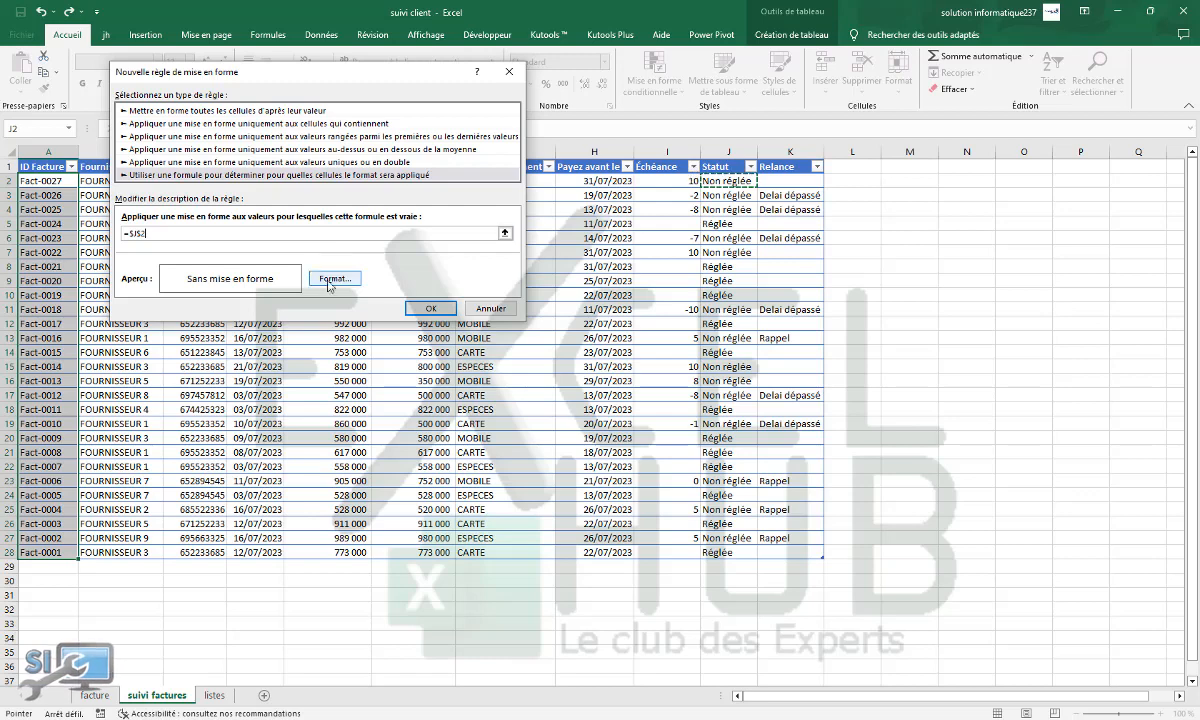
key("F4")
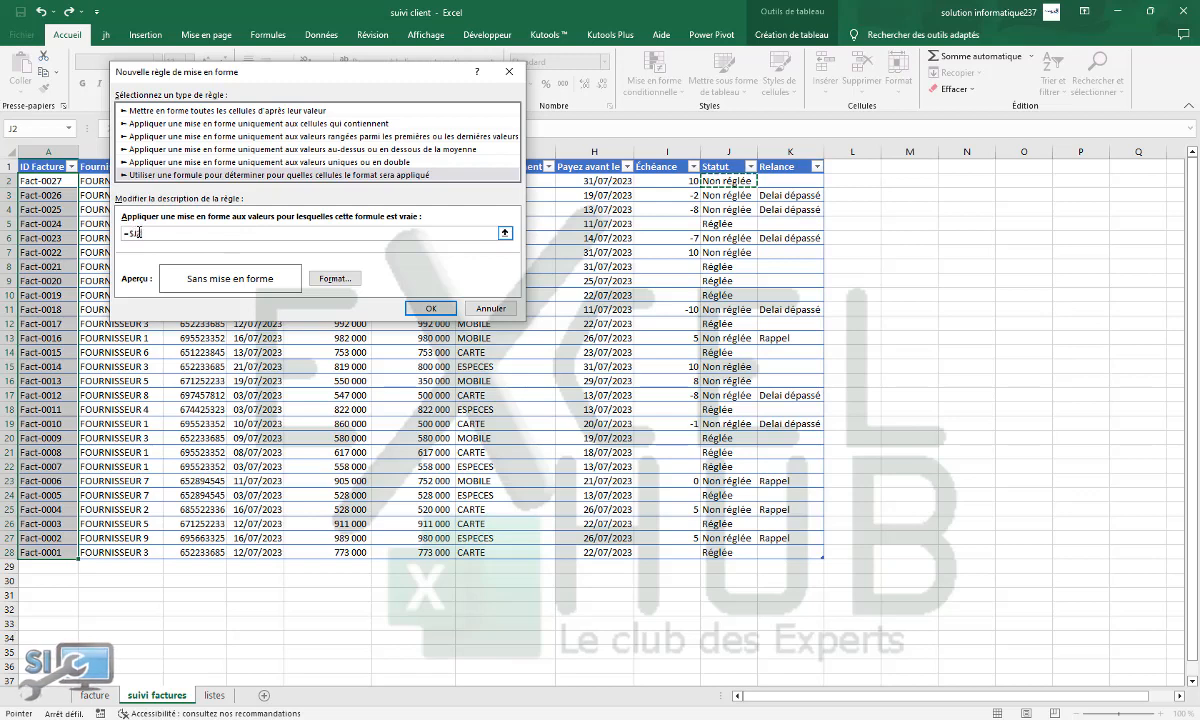
type("=\"Non réglée")
Step: Format the Non réglée rule with a dark red fill and a white font colour
left_click(335, 278)
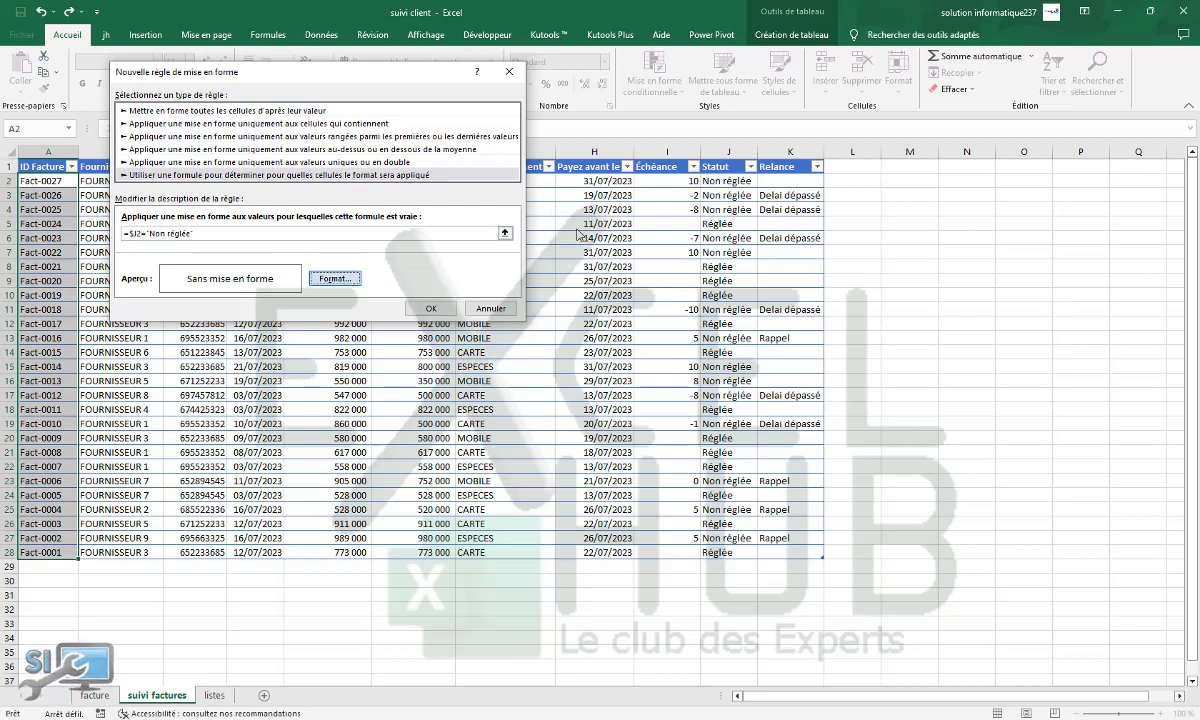
left_click(335, 278)
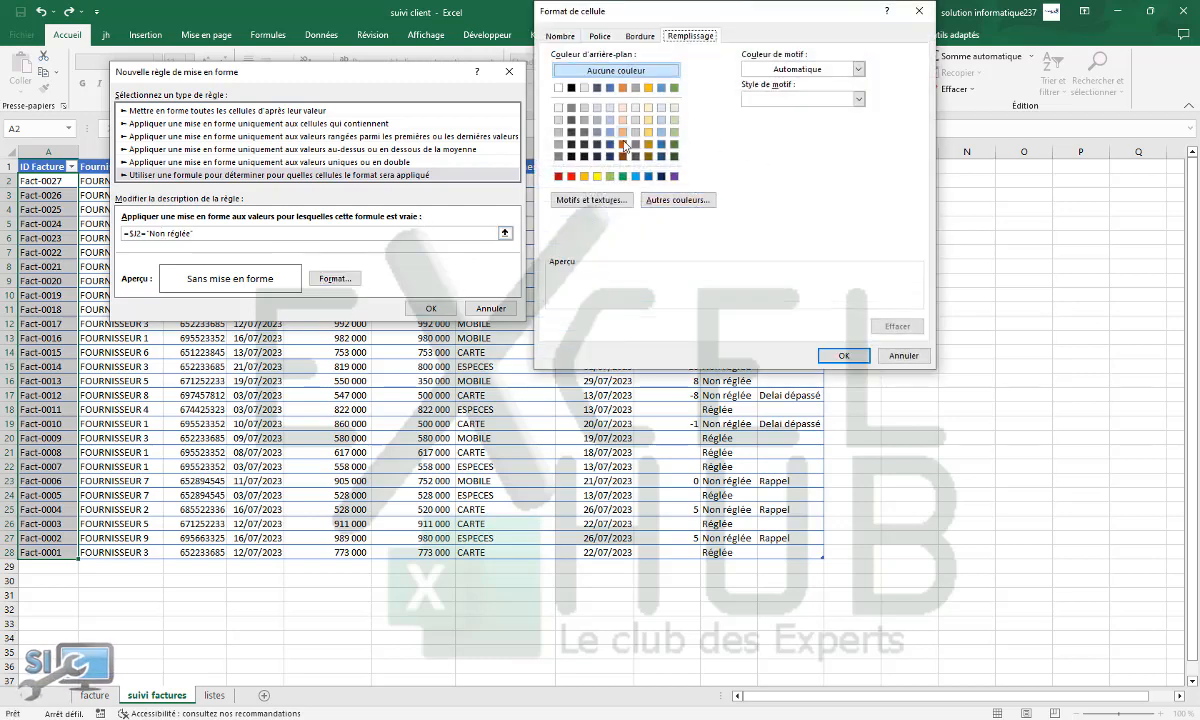
left_click(559, 177)
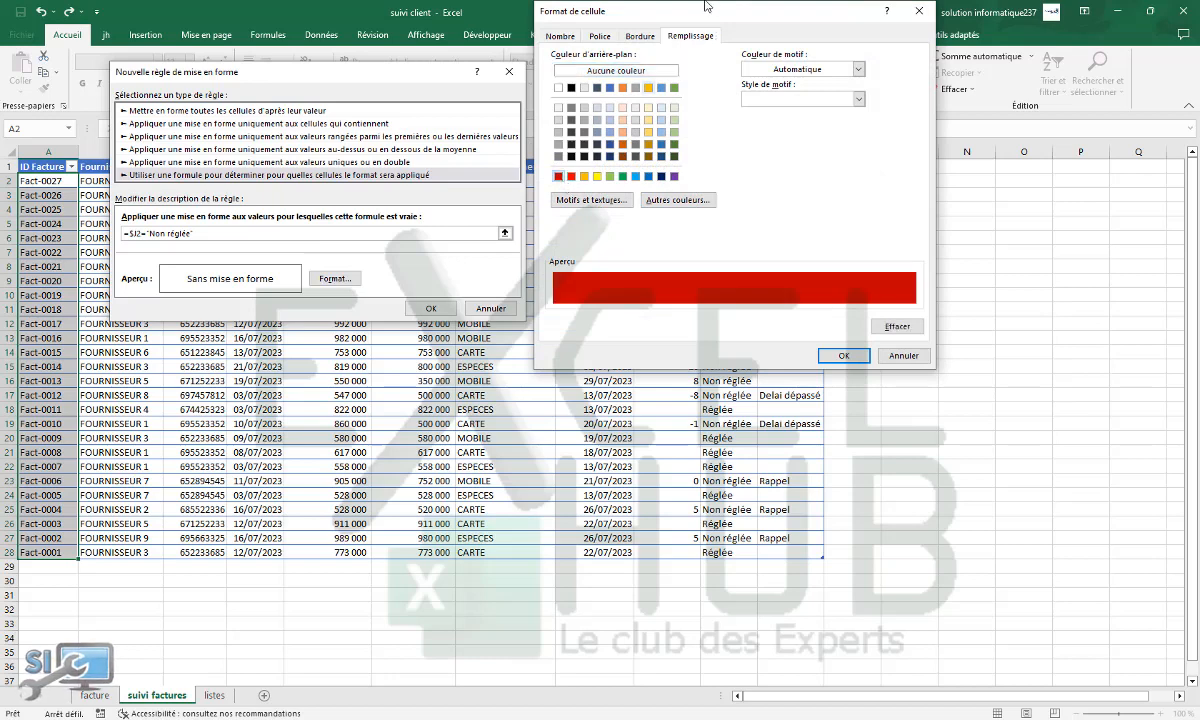
left_click(599, 36)
left_click(839, 157)
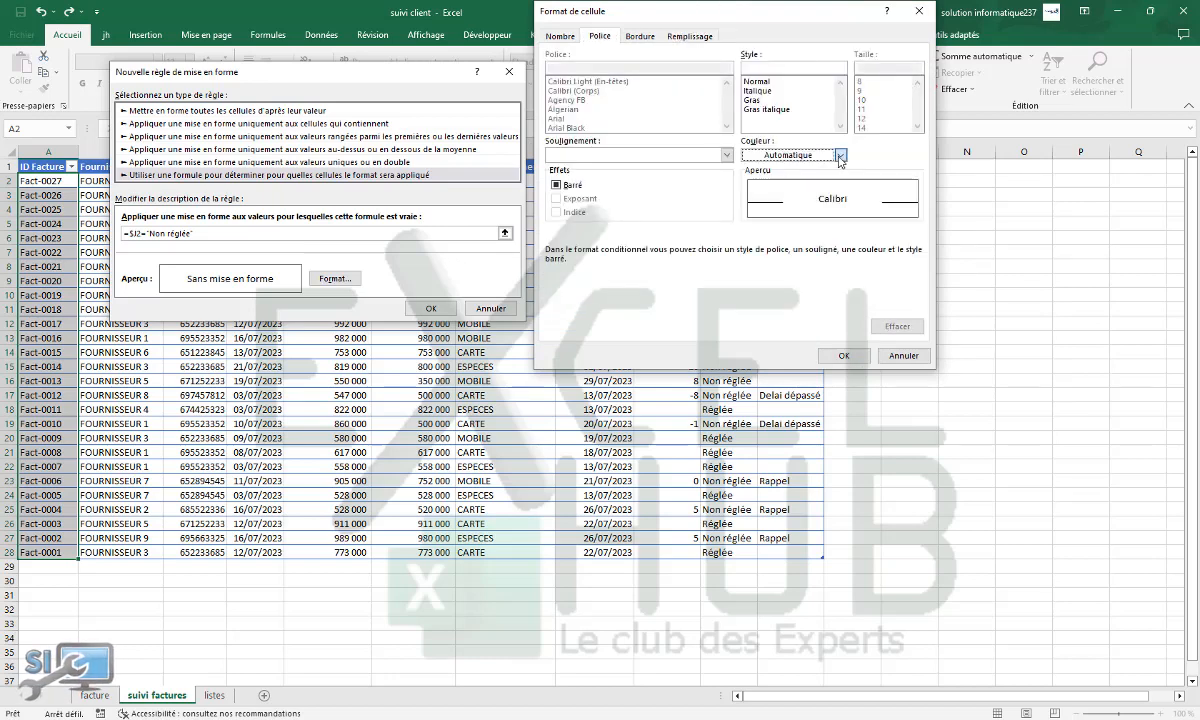
left_click(703, 190)
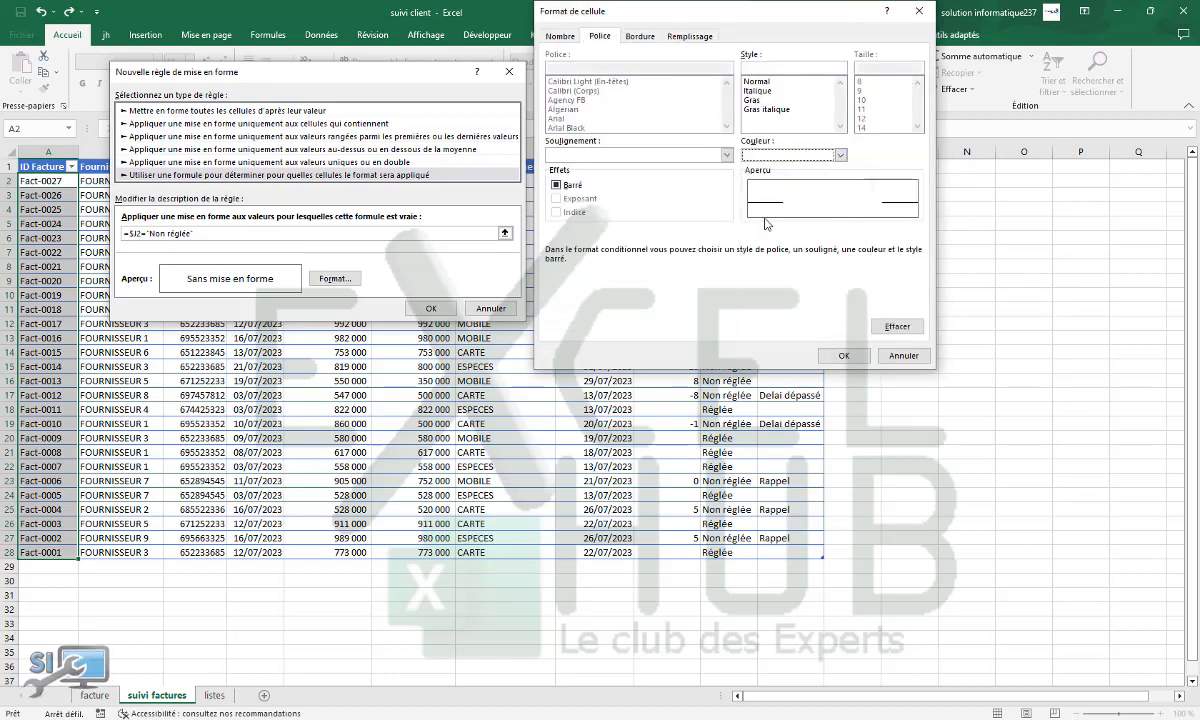
left_click(843, 355)
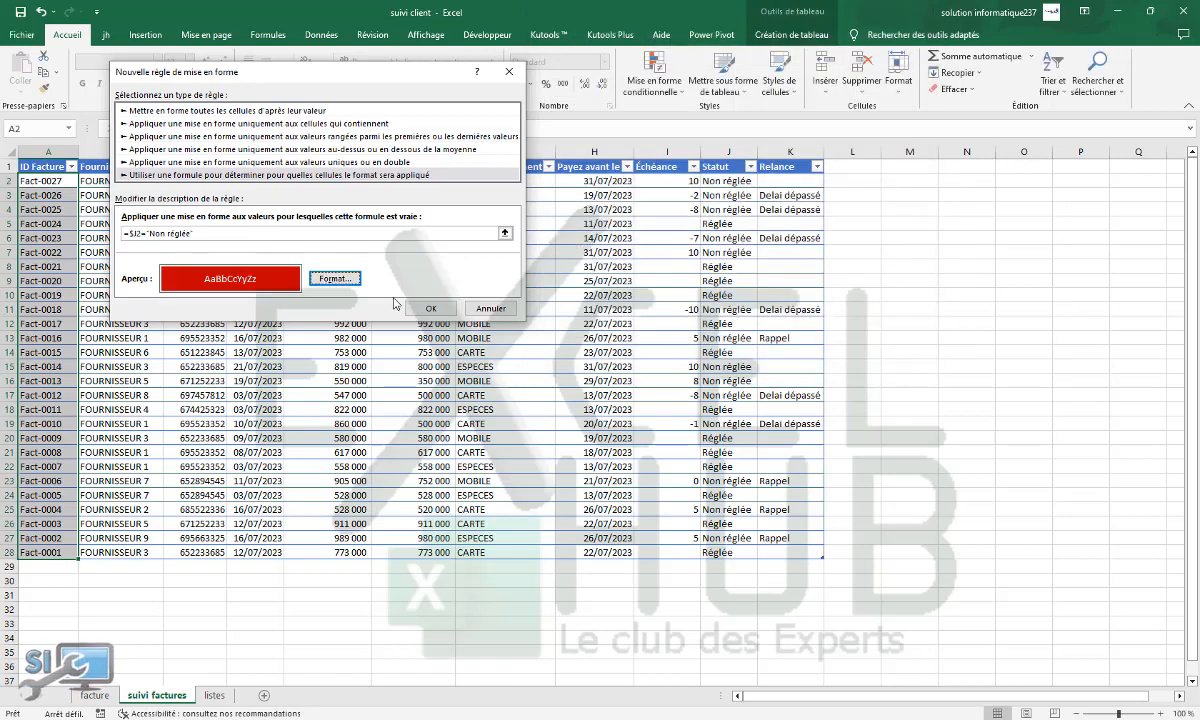
Step: Make the Non réglée rule's font bold and apply the rule to the invoice IDs
left_click(352, 284)
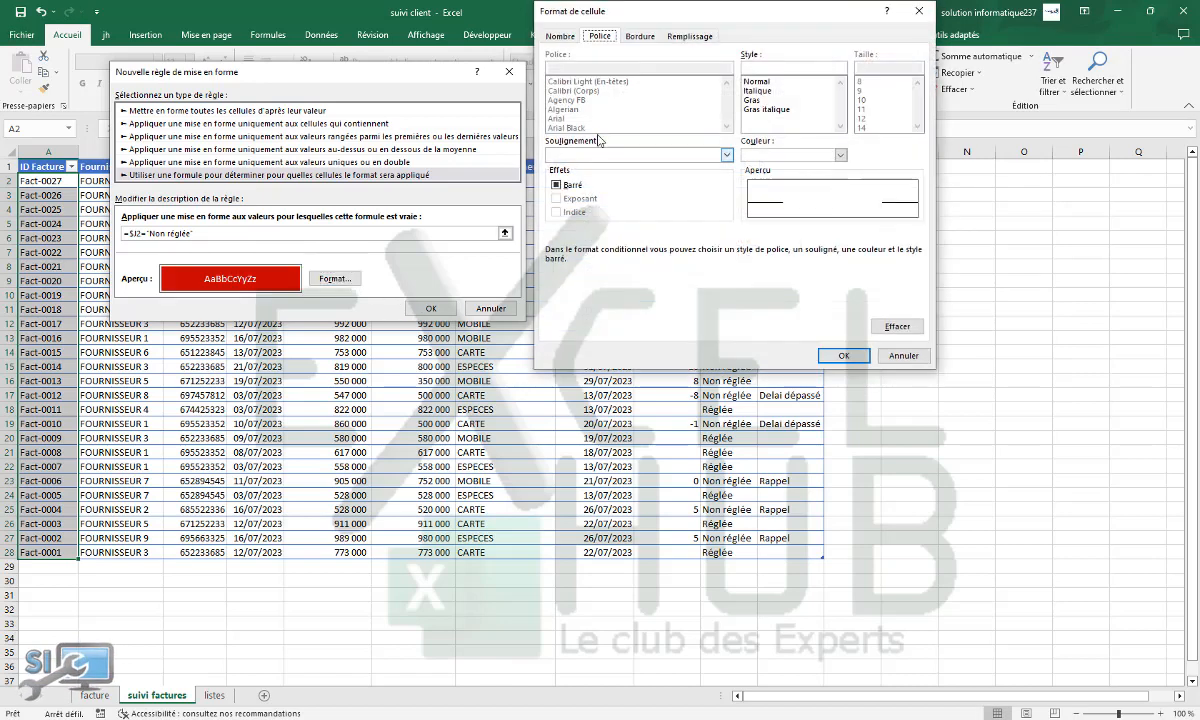
left_click(841, 355)
left_click(424, 309)
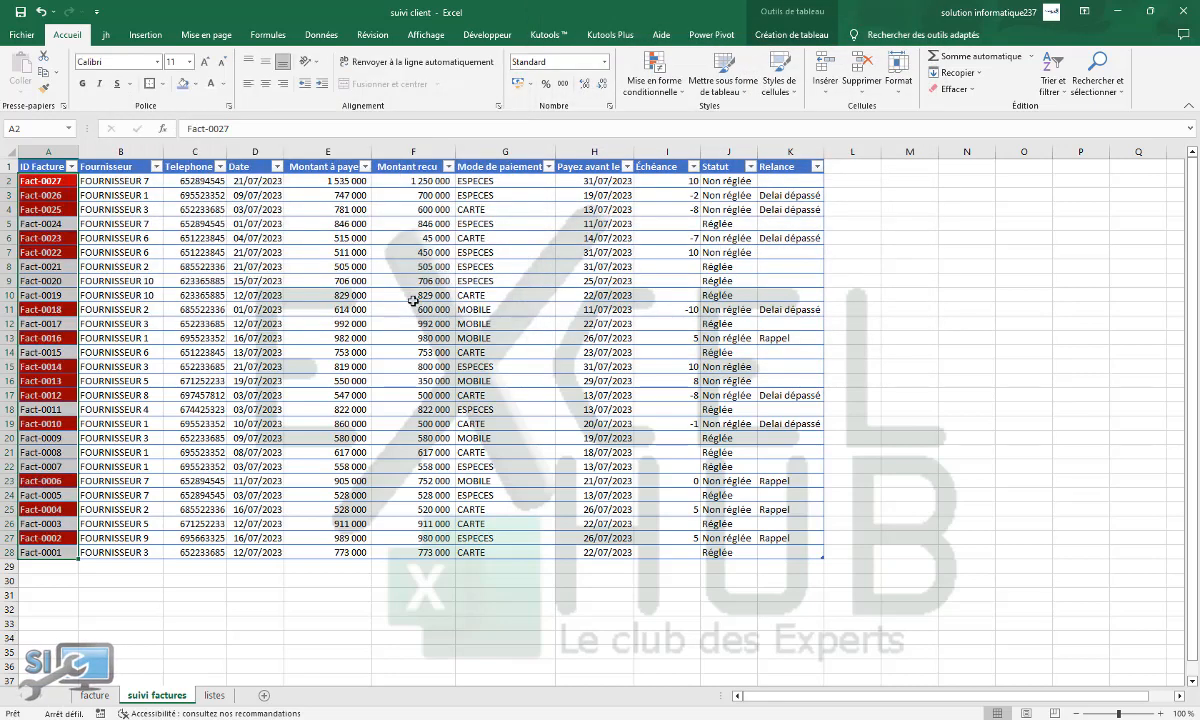
left_click(548, 293)
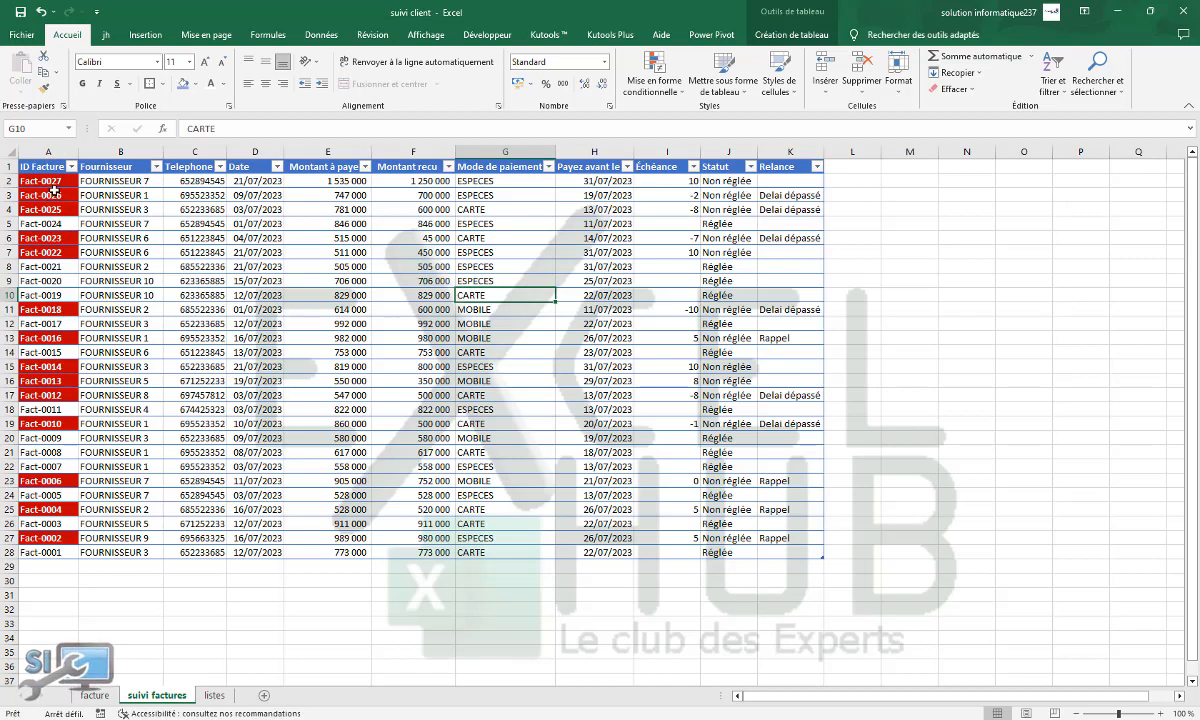
Step: Start a second formula-based conditional formatting rule on the ID Facture cells A2:A28 with the condition =$J2="Réglée"
left_click_drag(53, 181, 43, 552)
left_click(652, 78)
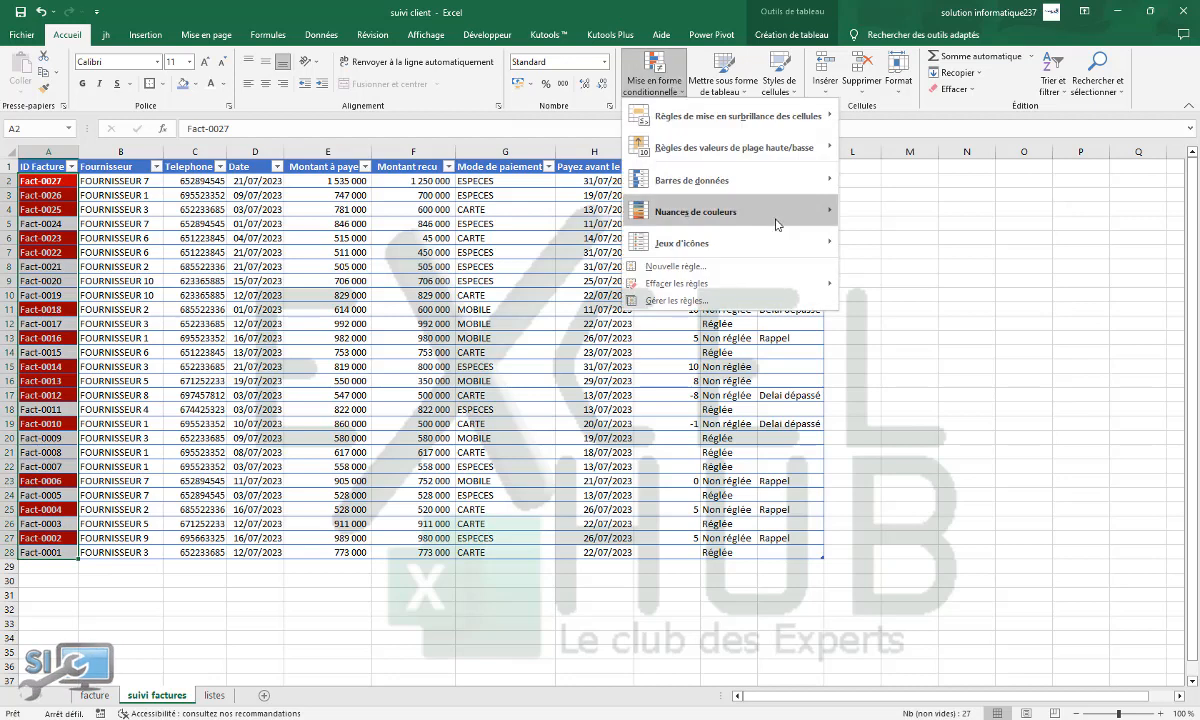
left_click(695, 268)
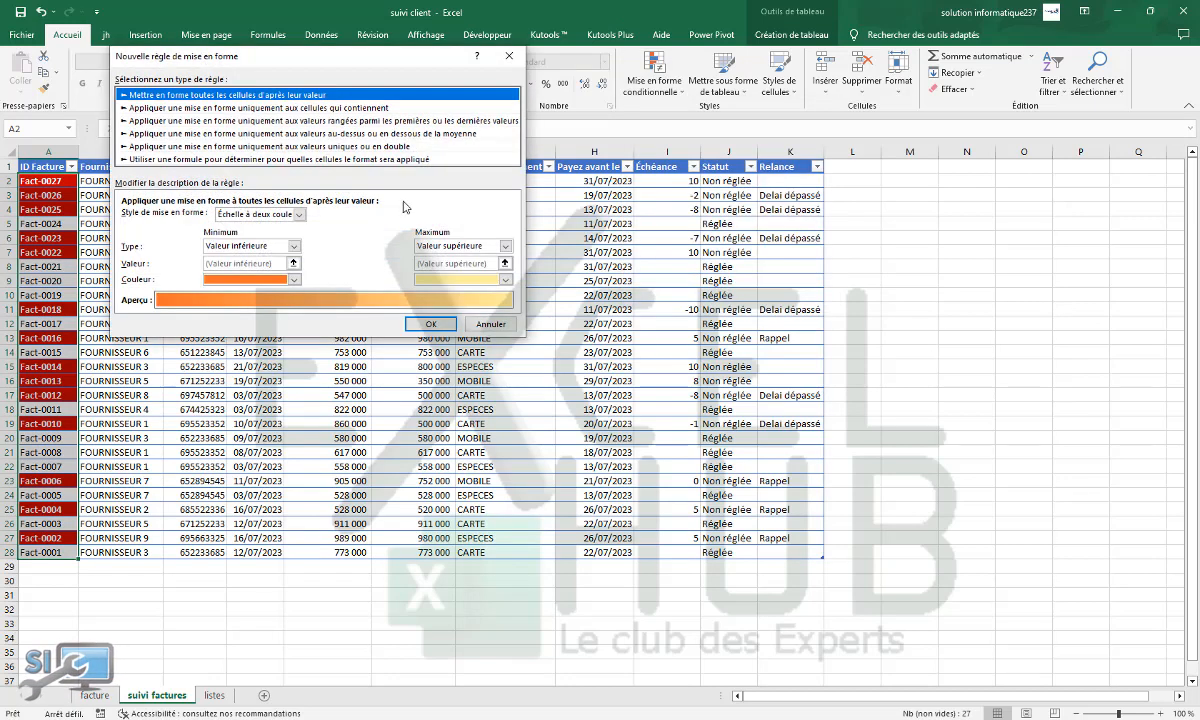
left_click(329, 160)
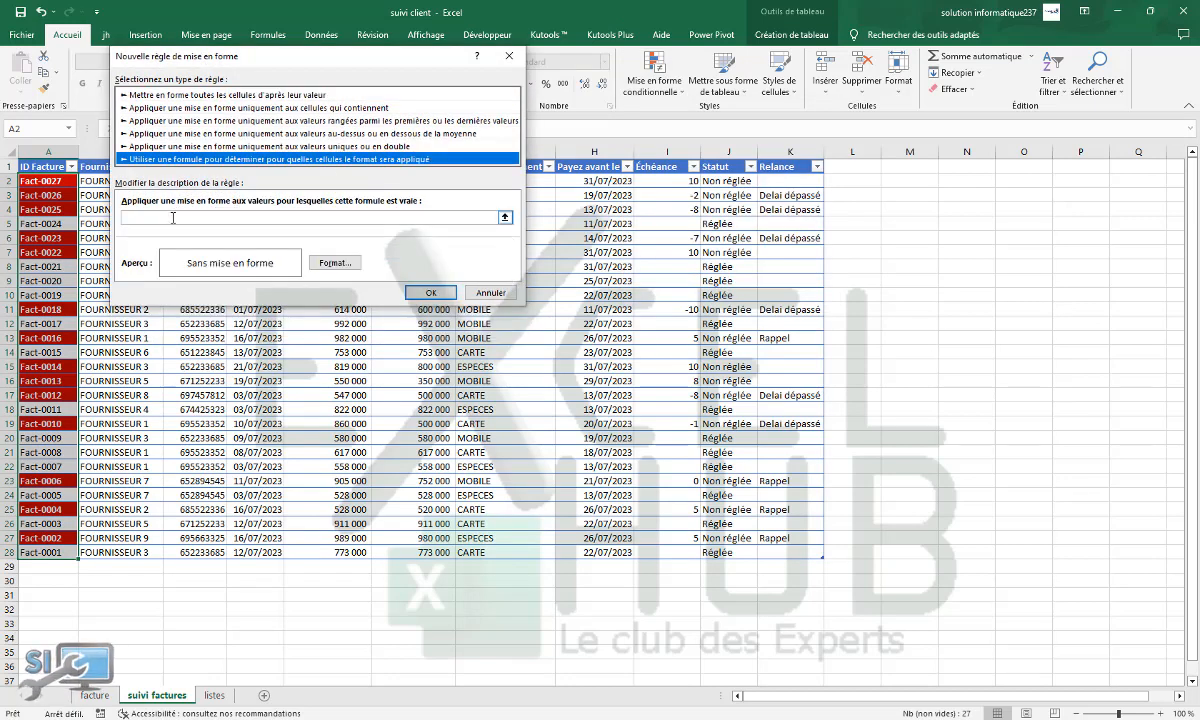
left_click(173, 217)
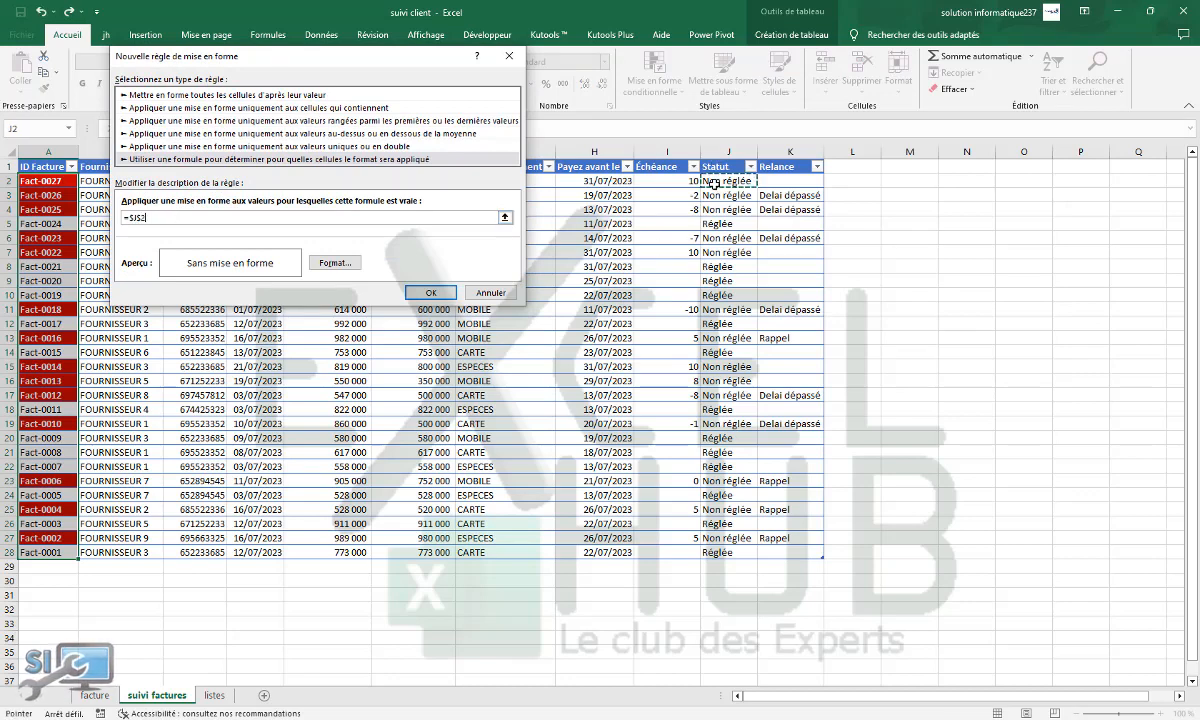
key("F4")
key("F4")
type("=\"Réglée")
Step: Give the Réglée rule a very light green fill and apply it to the invoice IDs
left_click(332, 263)
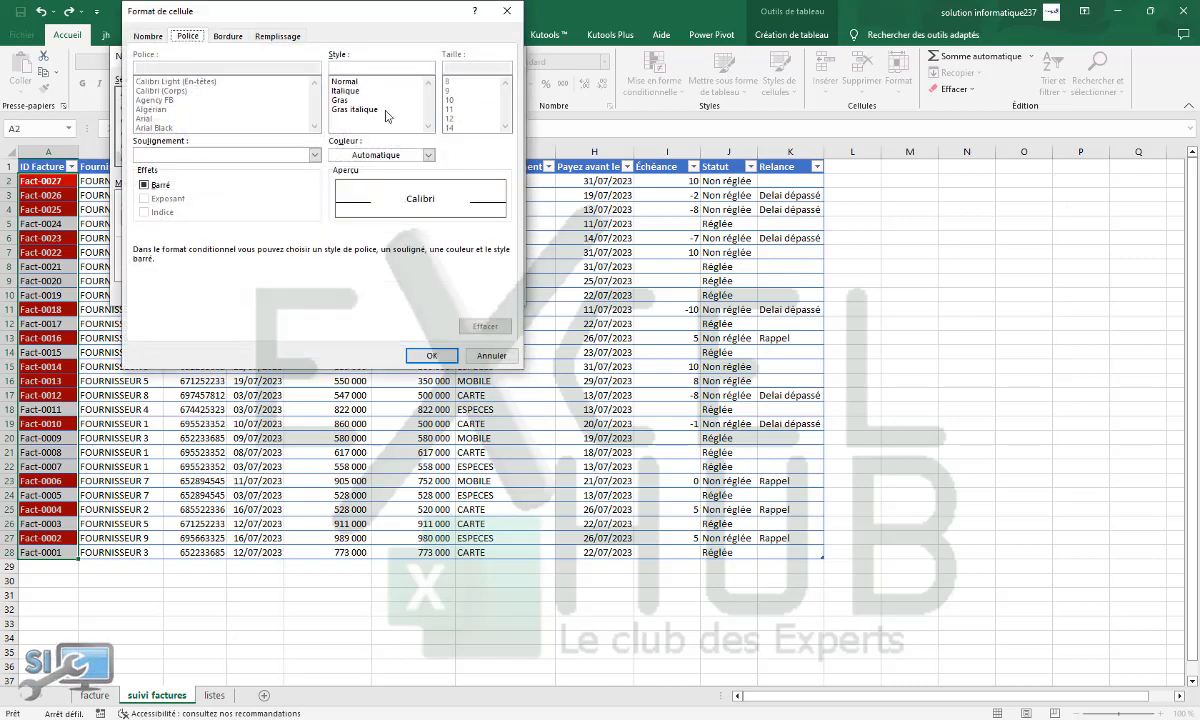
left_click(282, 36)
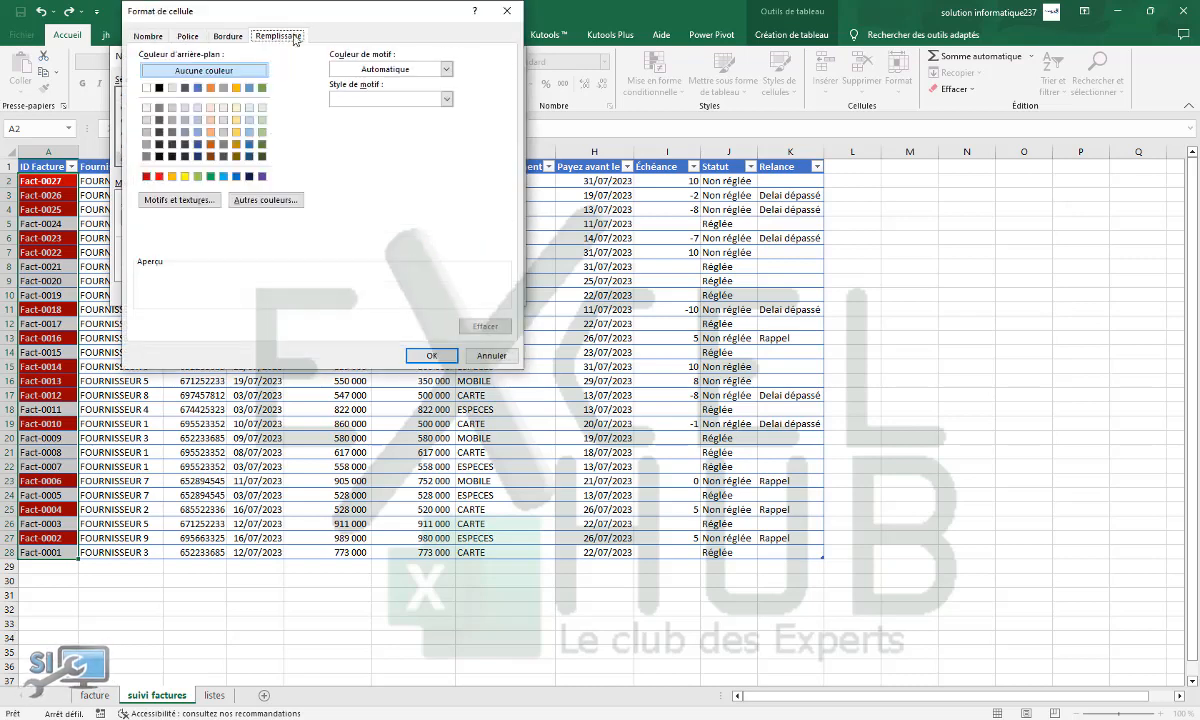
left_click(262, 156)
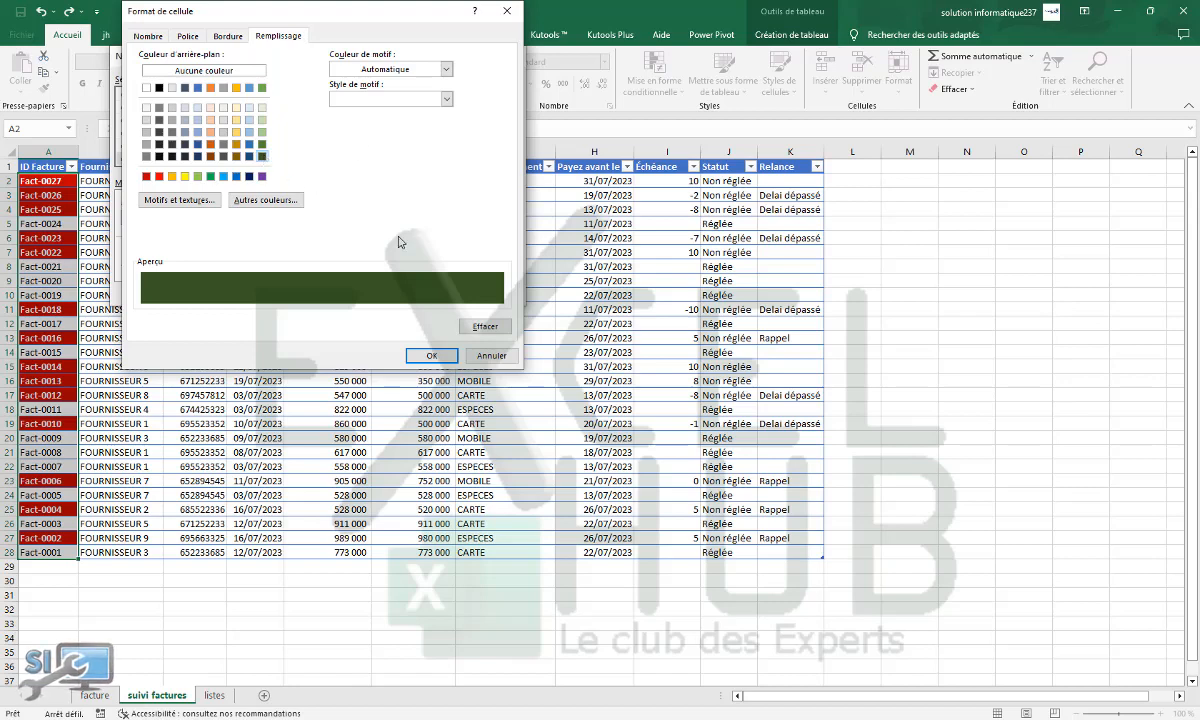
left_click(187, 36)
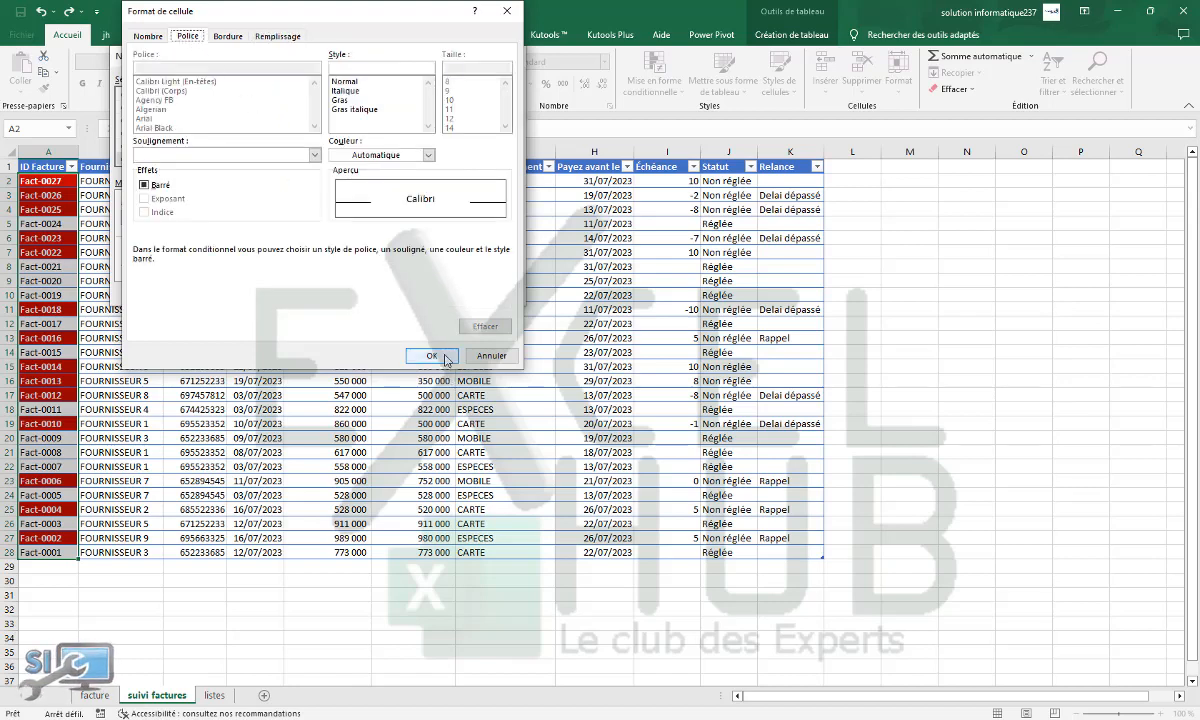
left_click(280, 36)
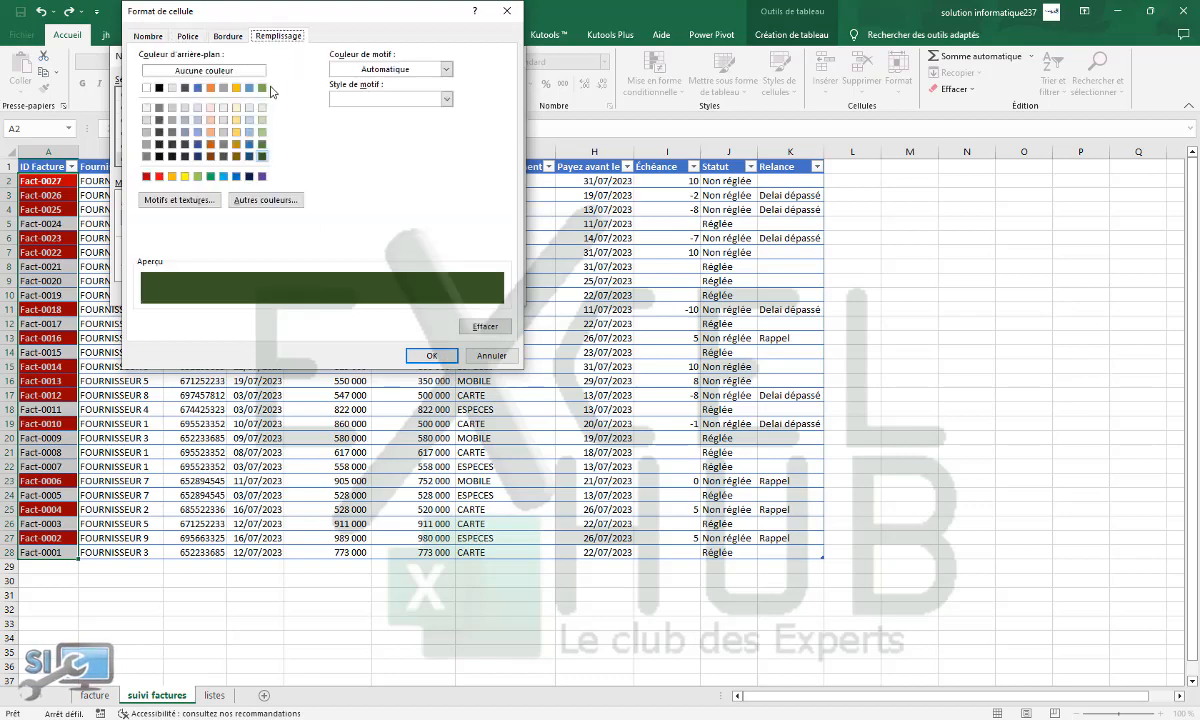
left_click(262, 107)
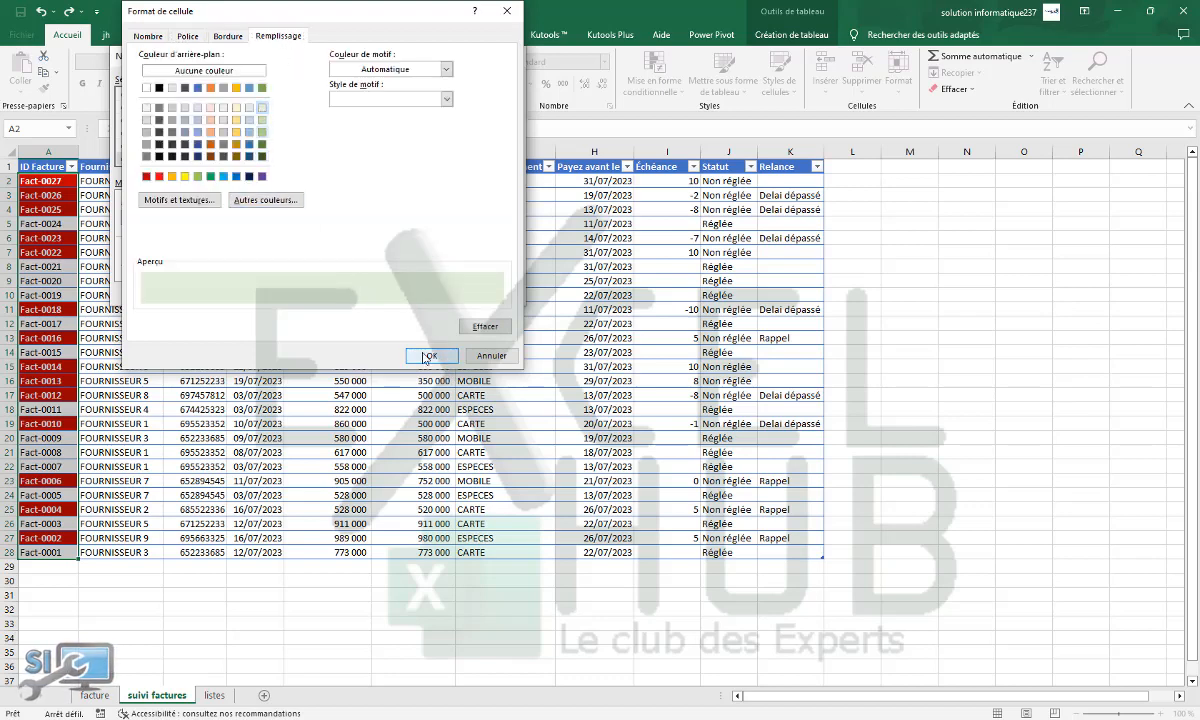
key("Return")
left_click(395, 276)
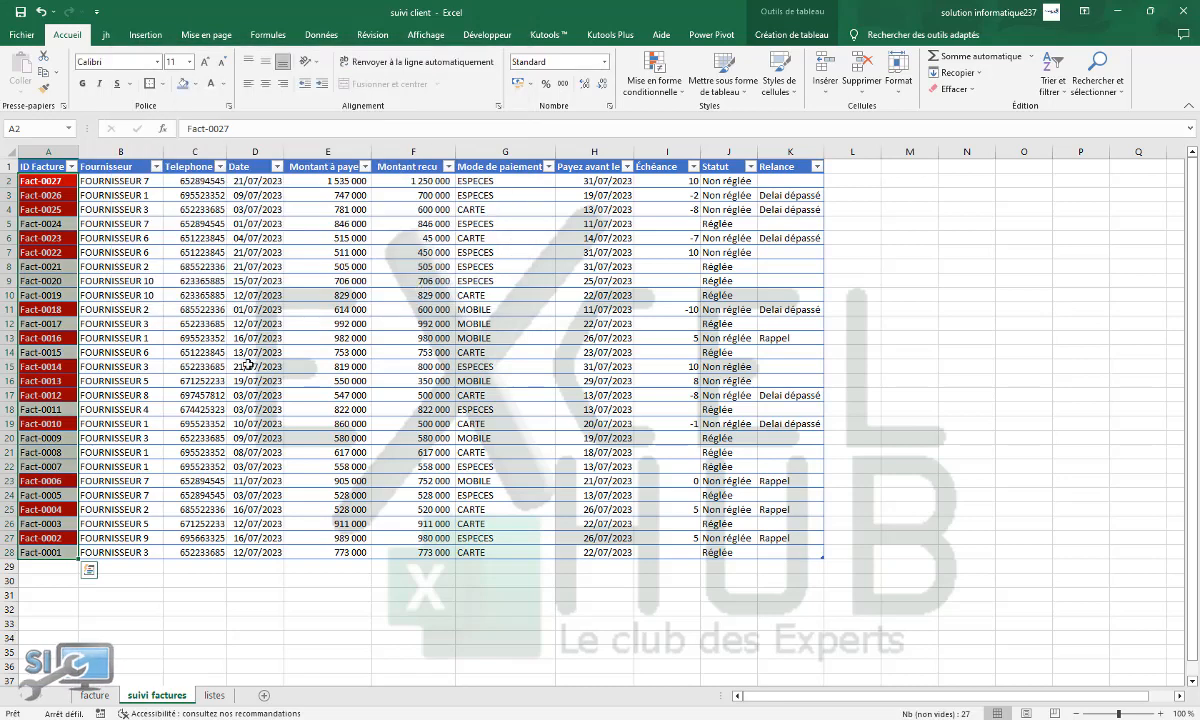
left_click(186, 396)
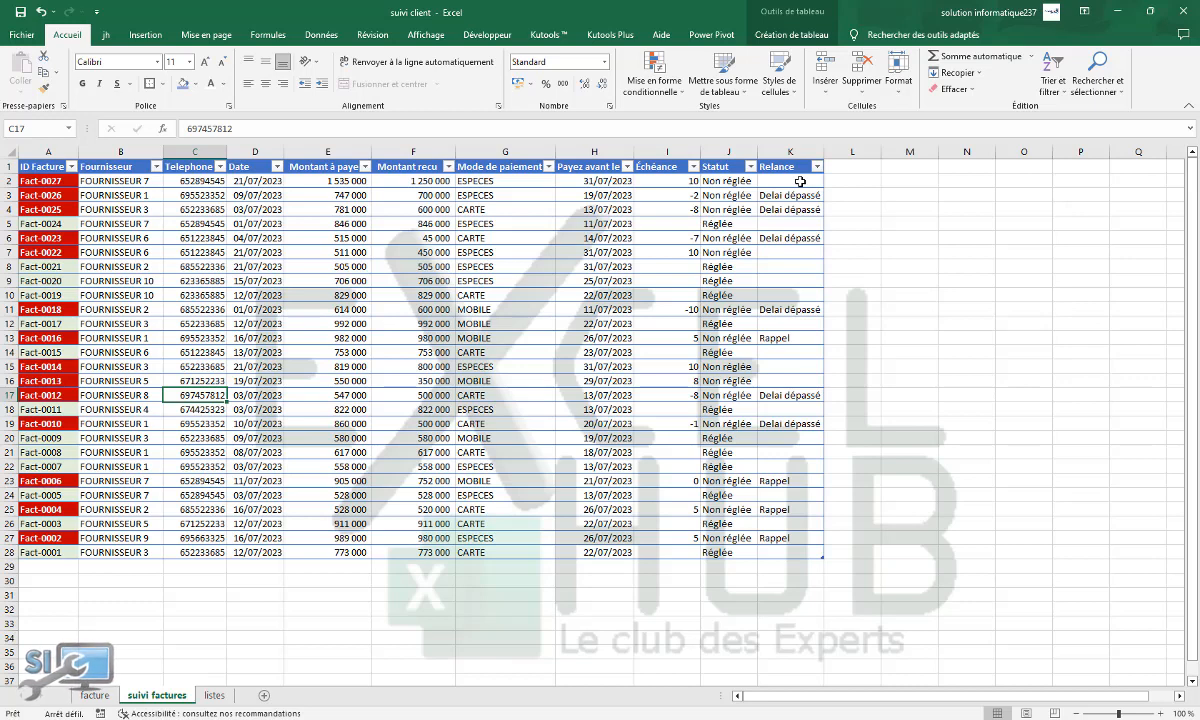
left_click(131, 183)
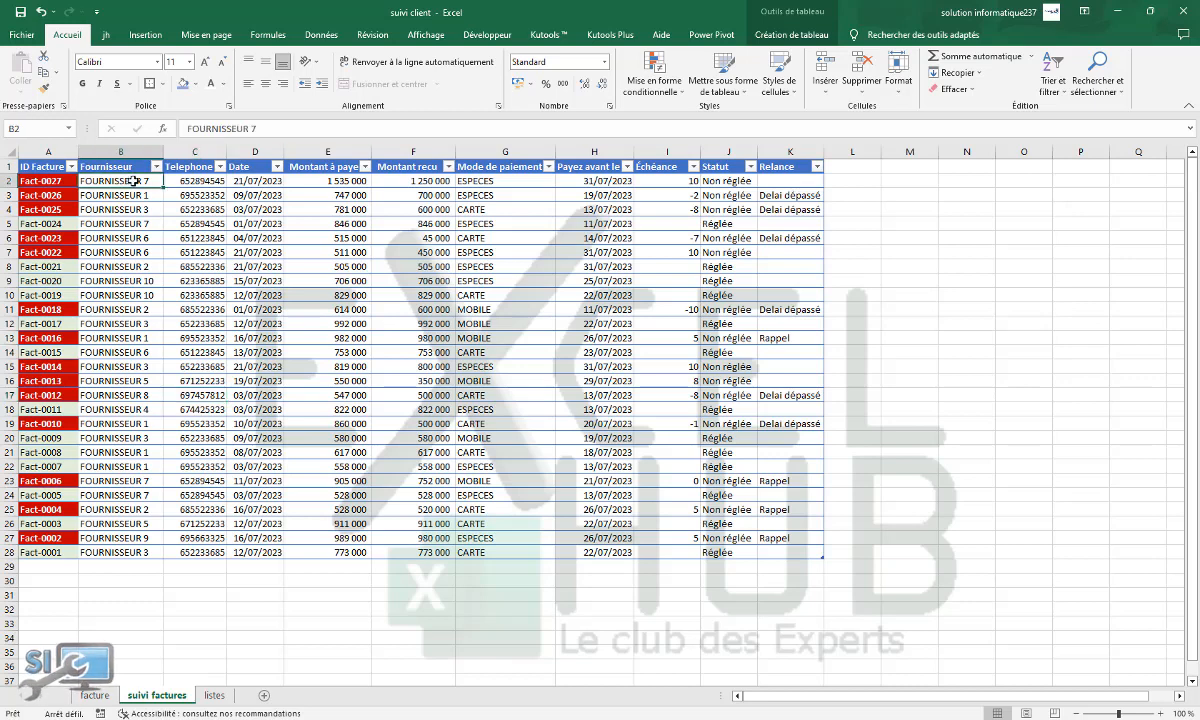
left_click_drag(134, 181, 115, 550)
left_click(795, 195)
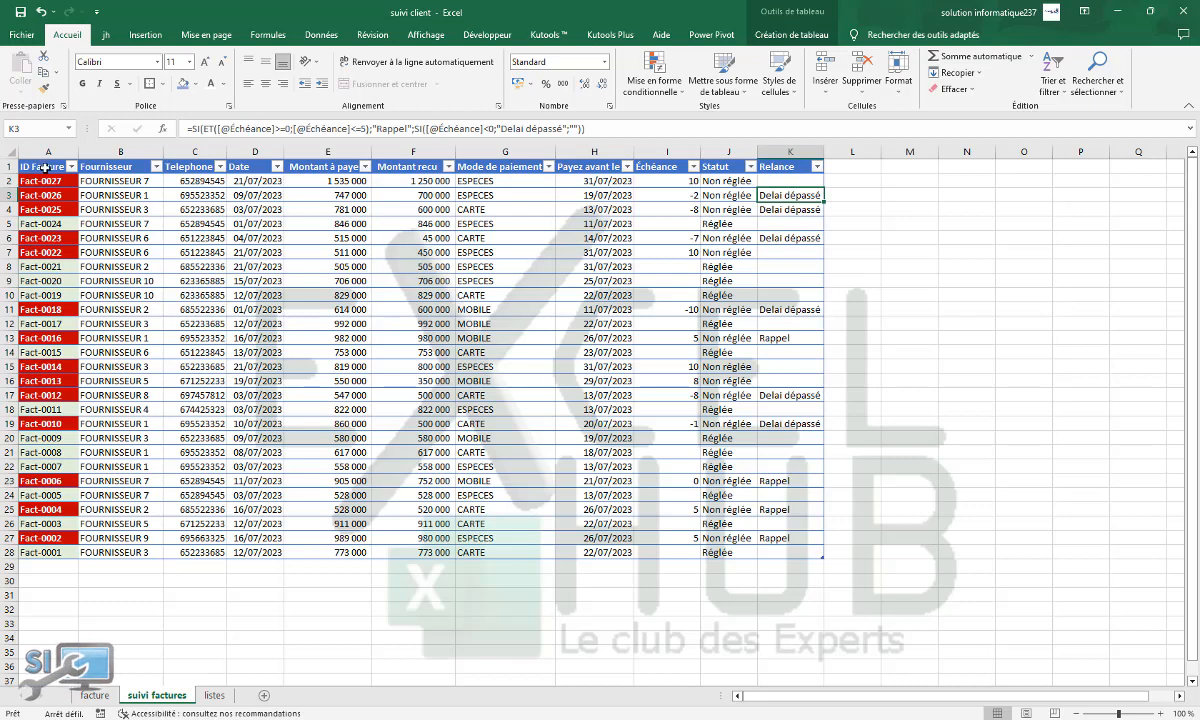
left_click_drag(46, 166, 796, 558)
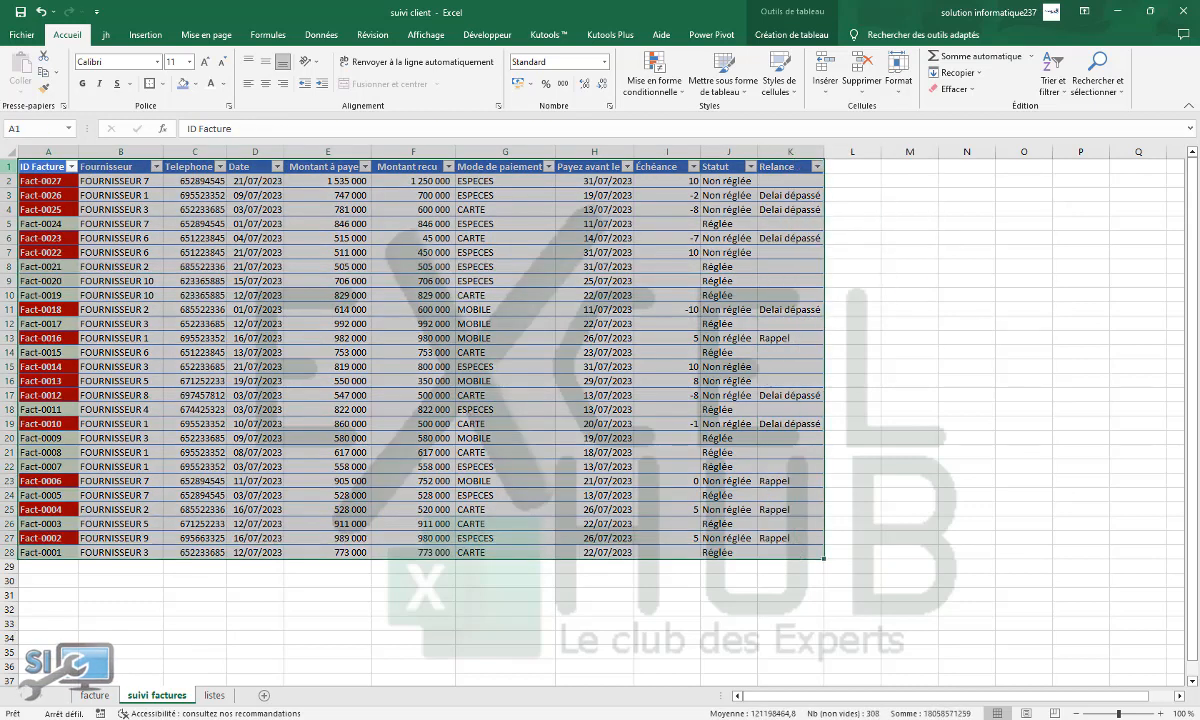
Step: Start a formula-based conditional formatting rule on the table data A2:K28, testing whether $K2 equals Delai dépassé
left_click_drag(59, 181, 793, 555)
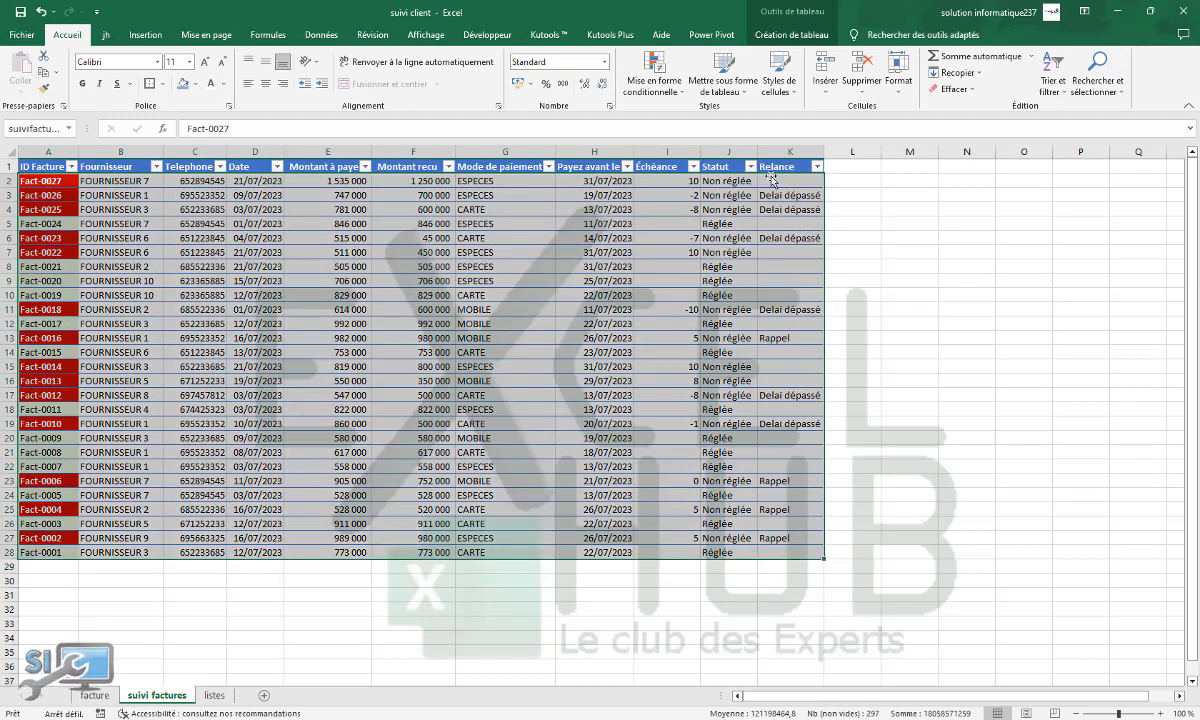
left_click(665, 90)
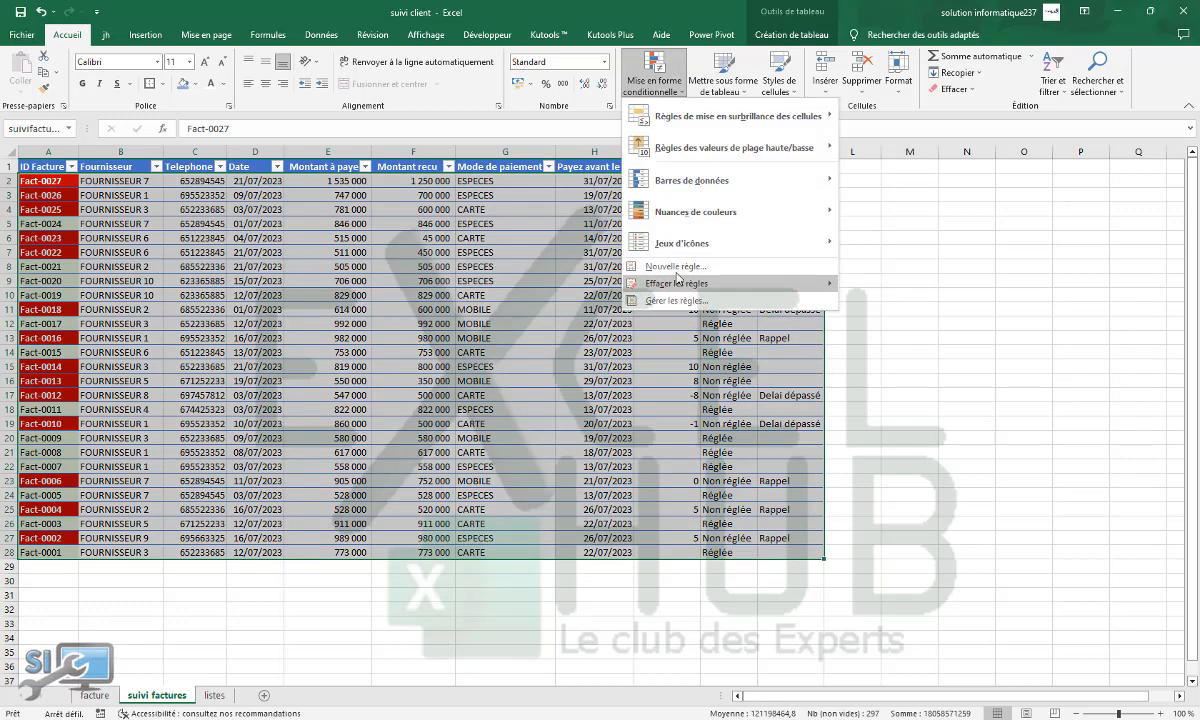
left_click(645, 268)
left_click(366, 143)
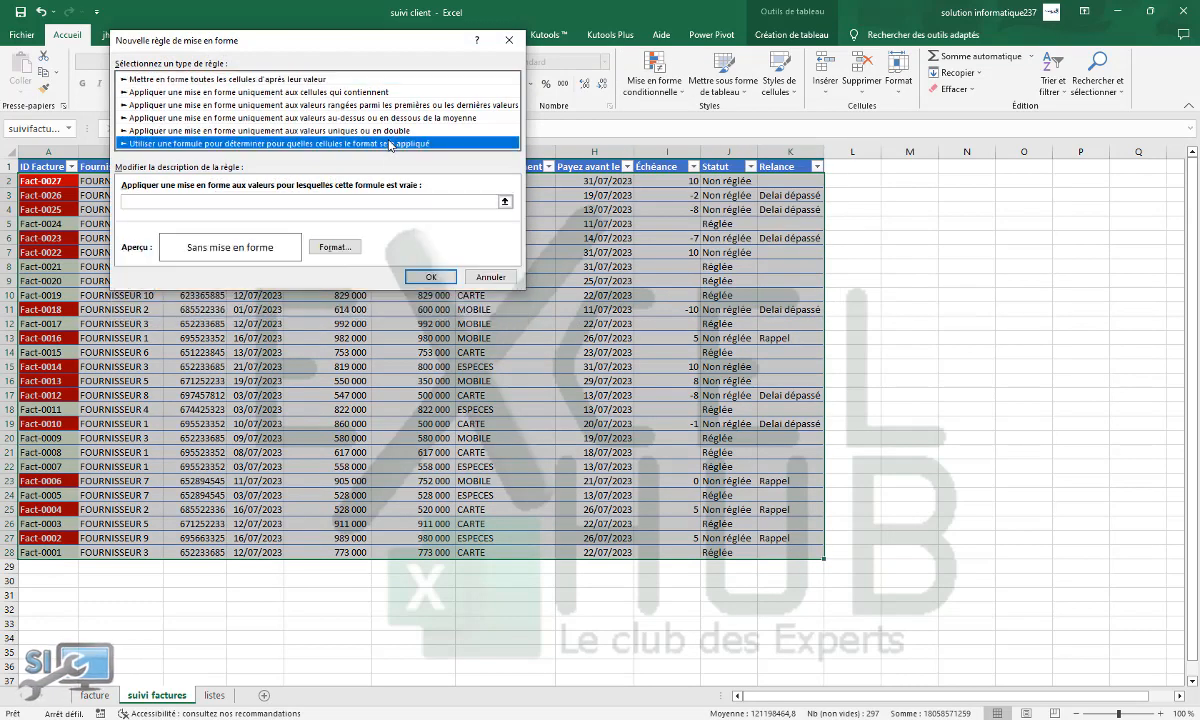
left_click_drag(276, 43, 487, 300)
left_click(404, 418)
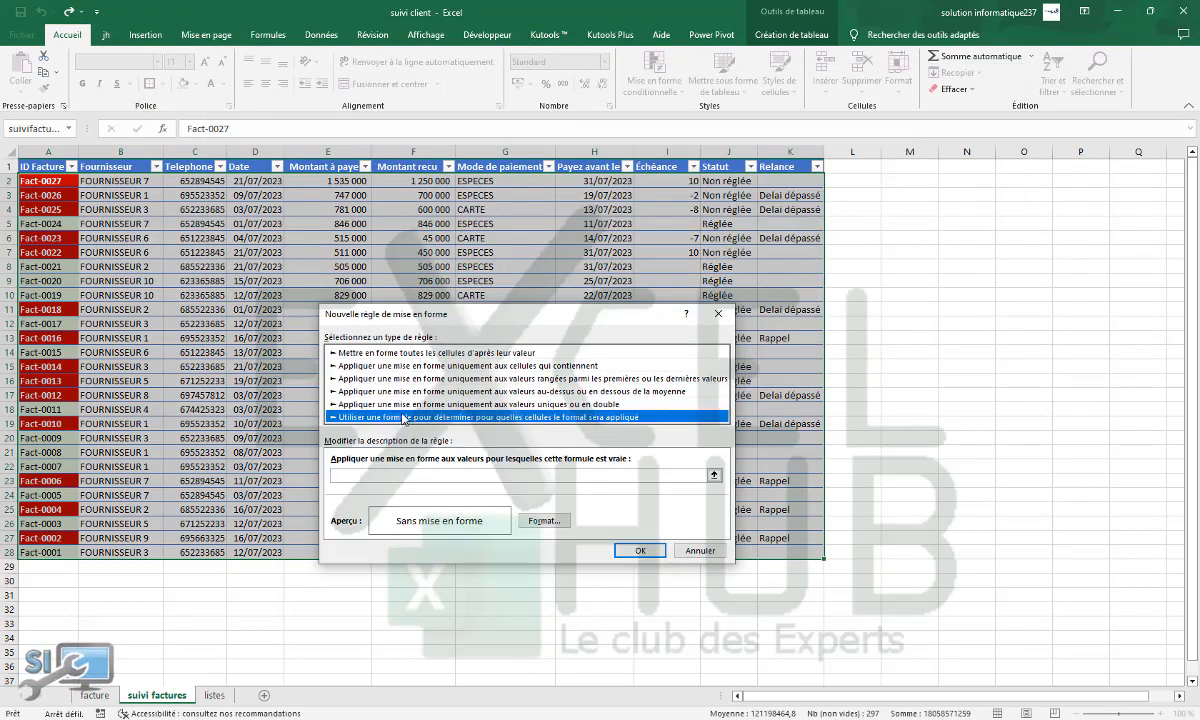
left_click(383, 477)
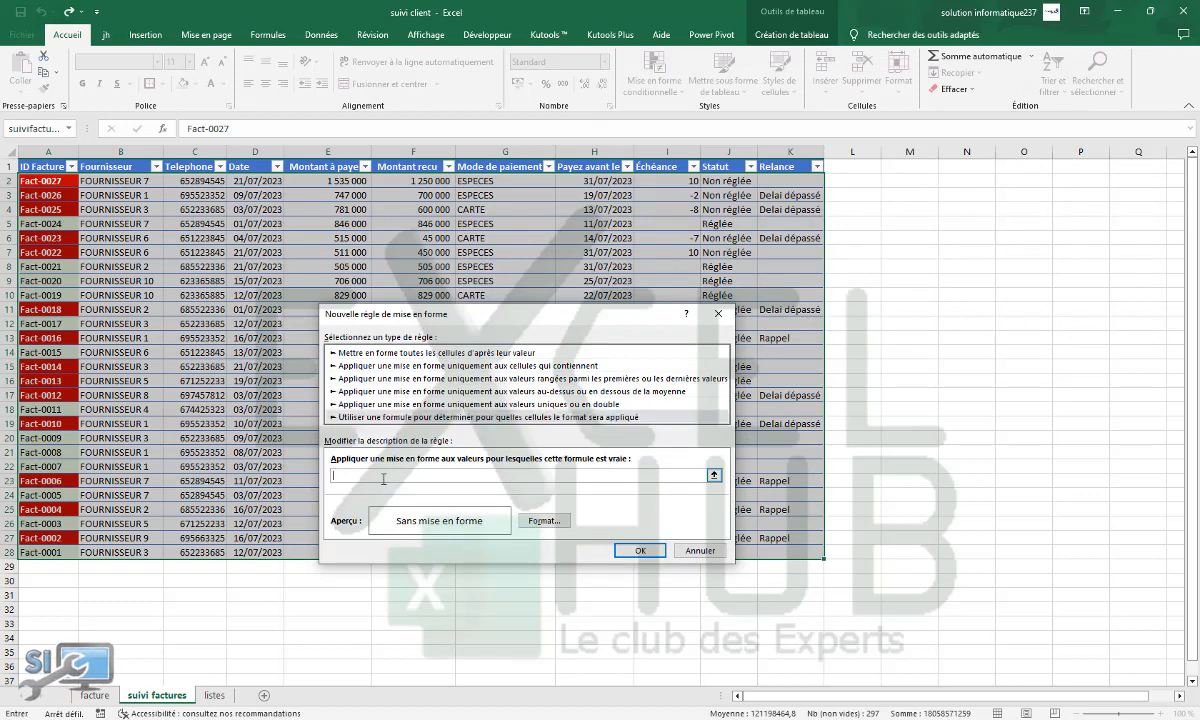
left_click(778, 182)
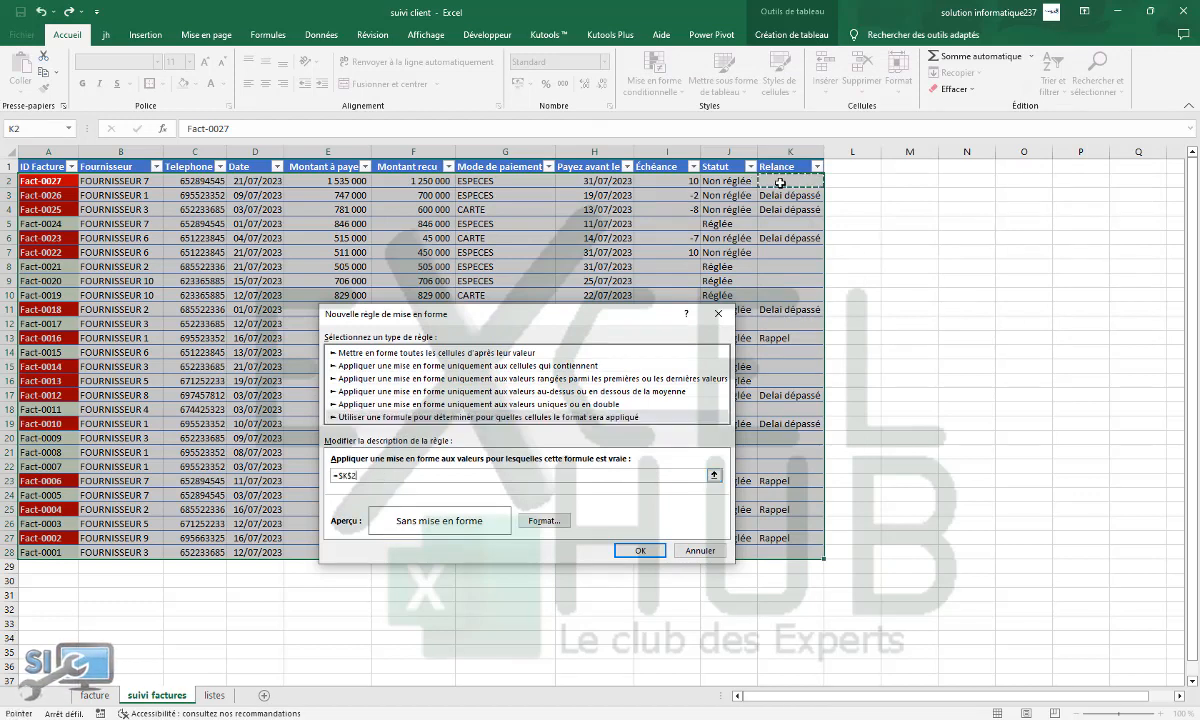
key("F4")
key("F4")
type("=\"Delai dépassé")
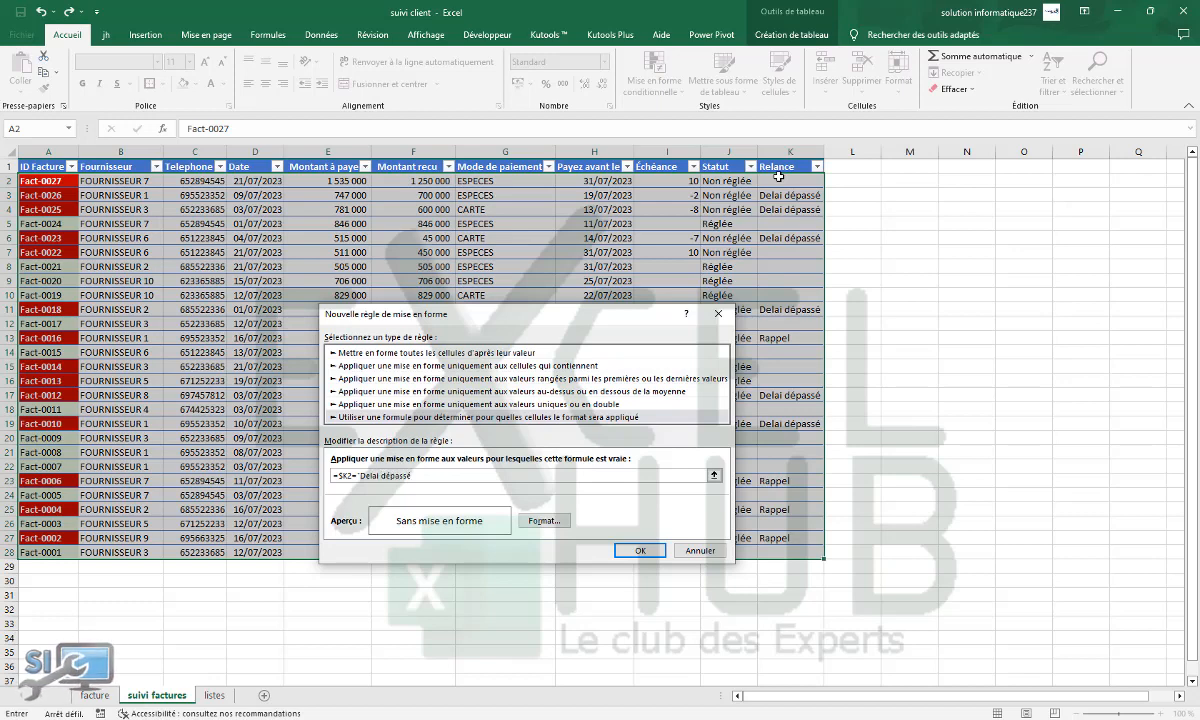
Step: Format the Delai dépassé rule with a very light orange fill
left_click(545, 521)
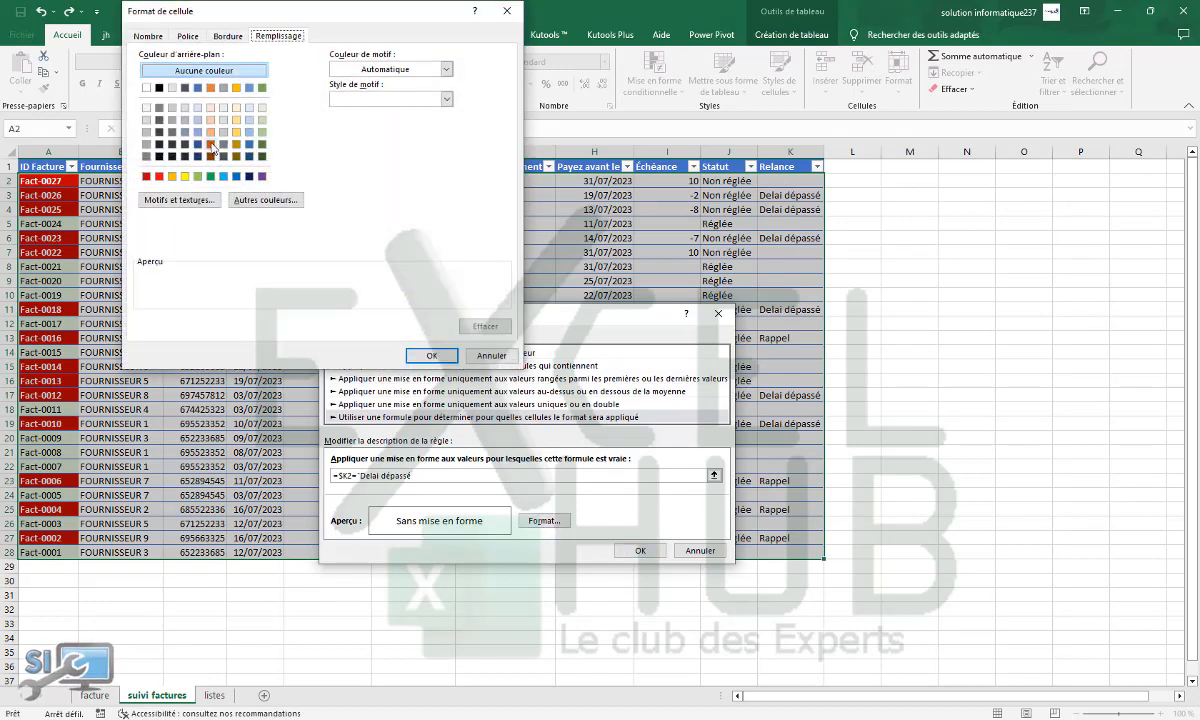
left_click(210, 107)
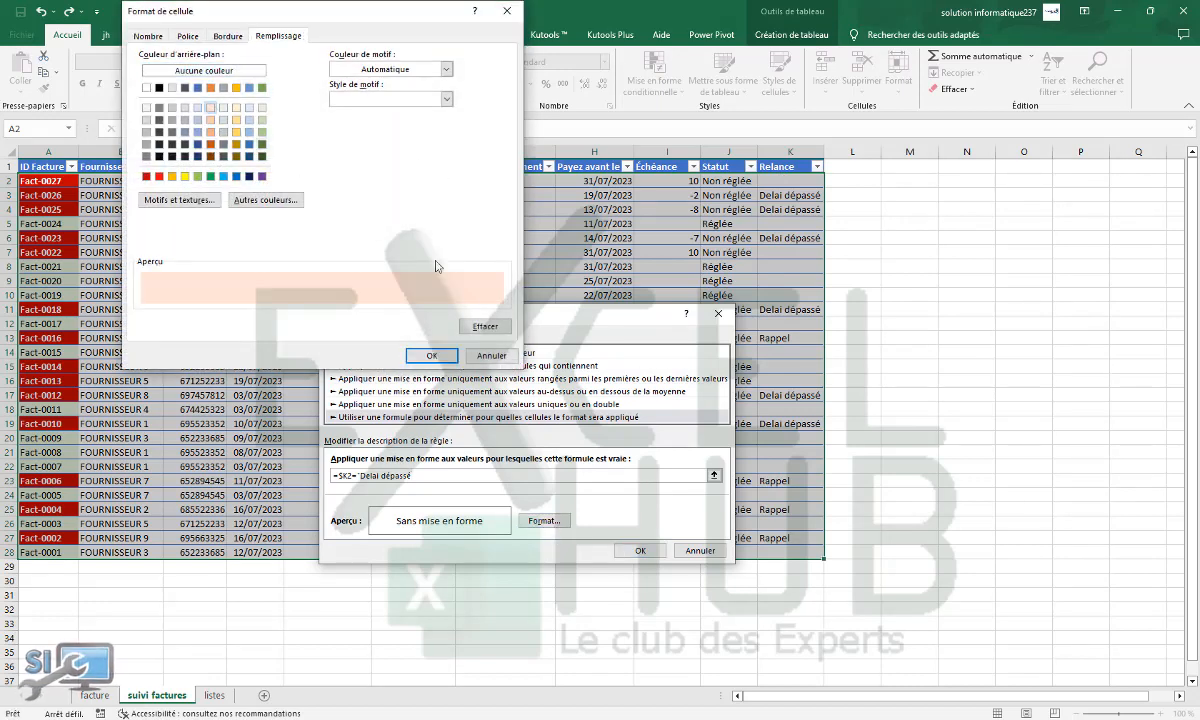
left_click(440, 358)
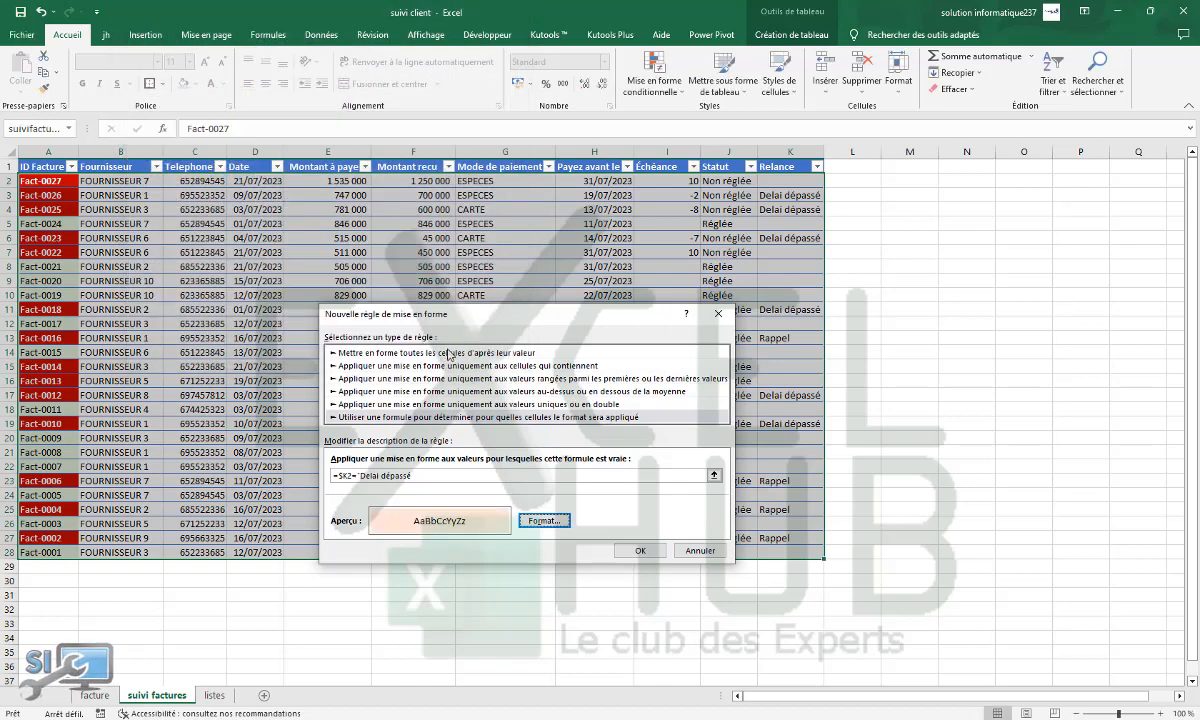
Step: Close the quotation mark in the formula =$K2="Delai dépassé" and apply the rule to the table rows
left_click(642, 552)
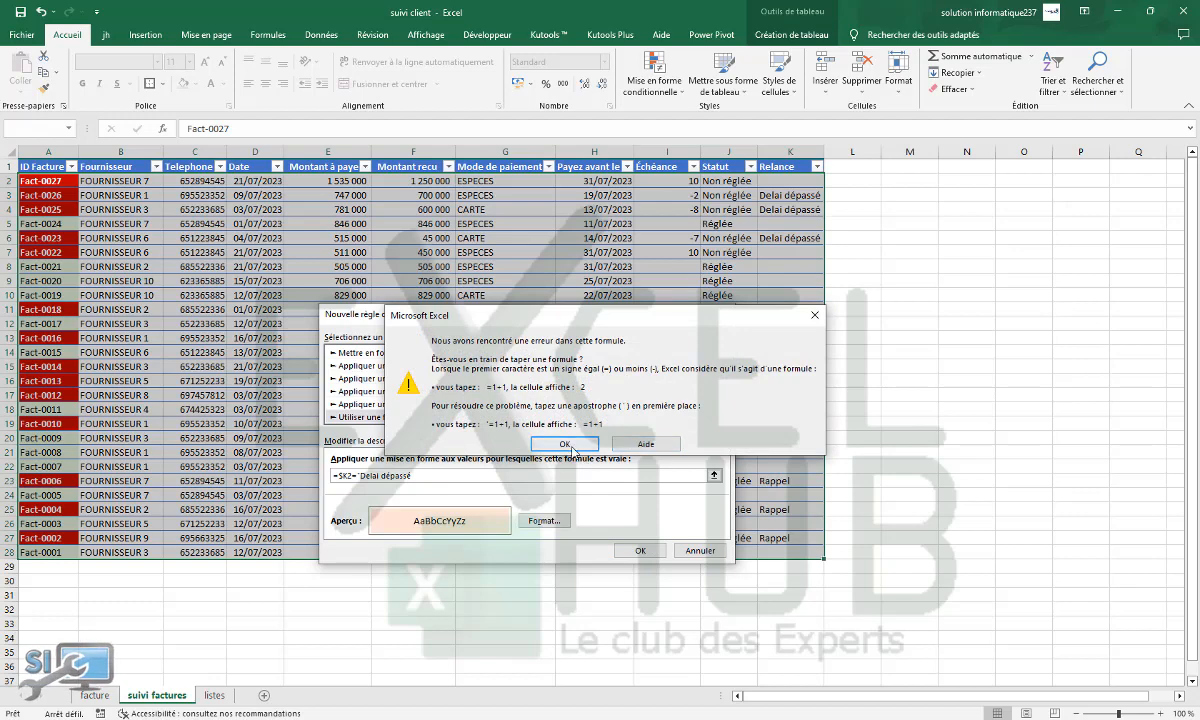
left_click(530, 426)
left_click(439, 474)
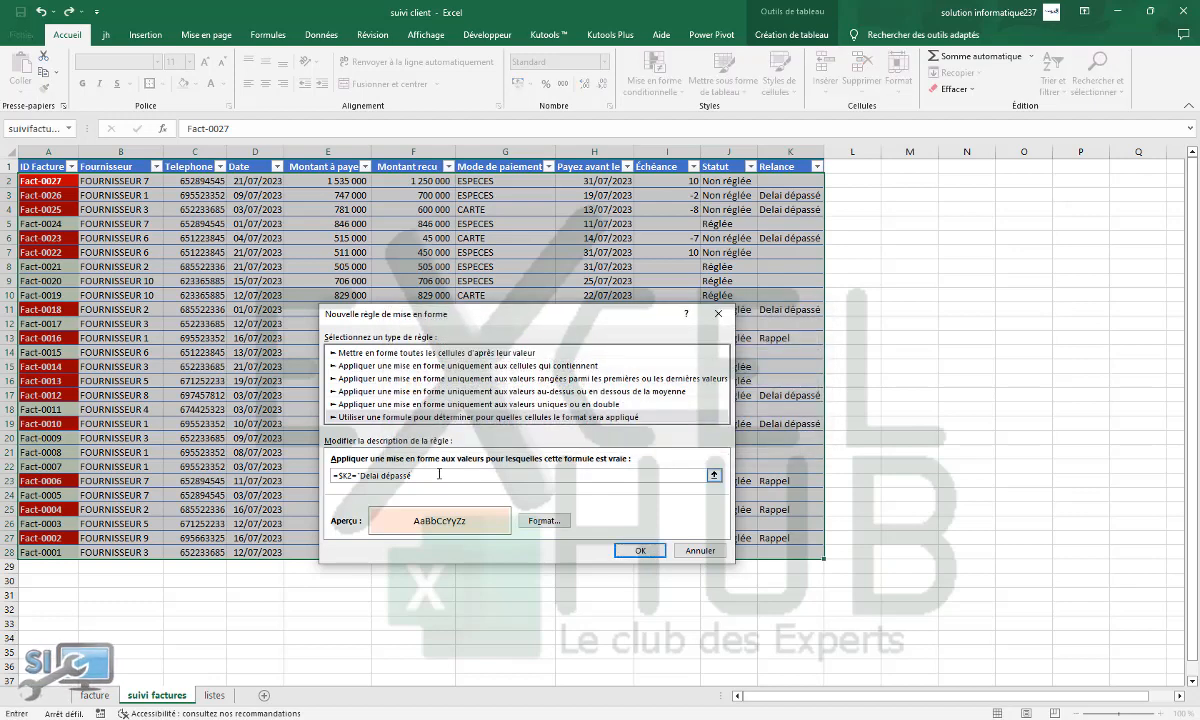
left_click(642, 550)
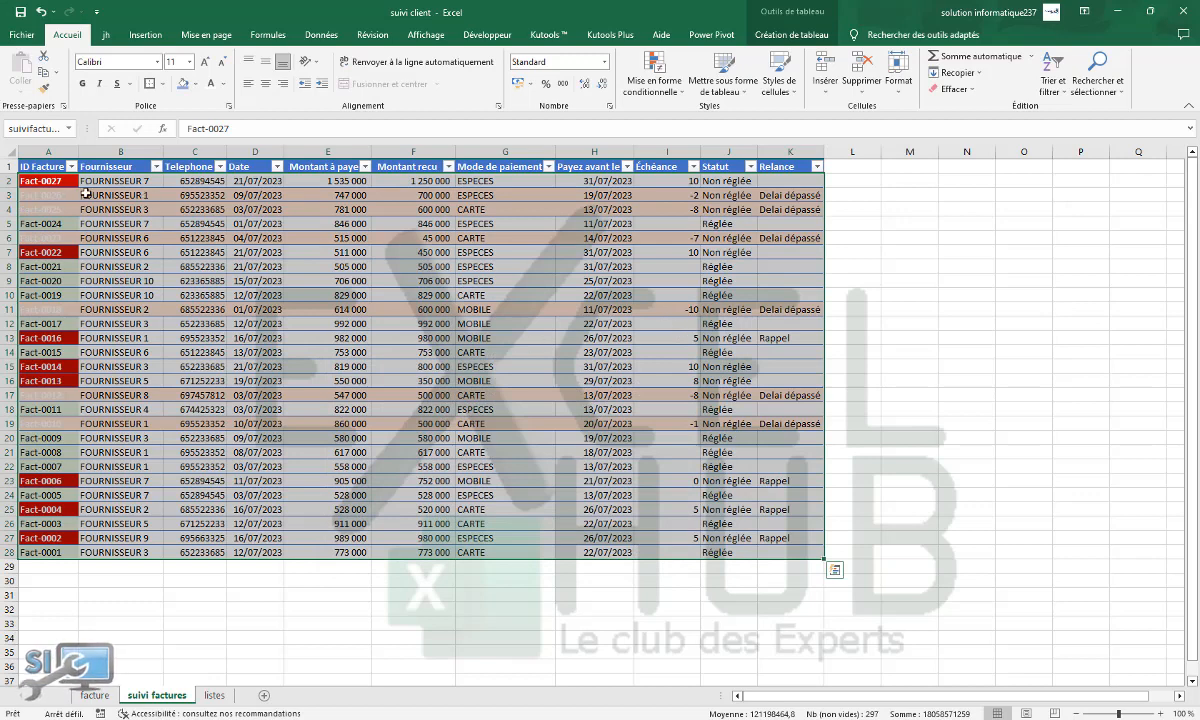
left_click(188, 280)
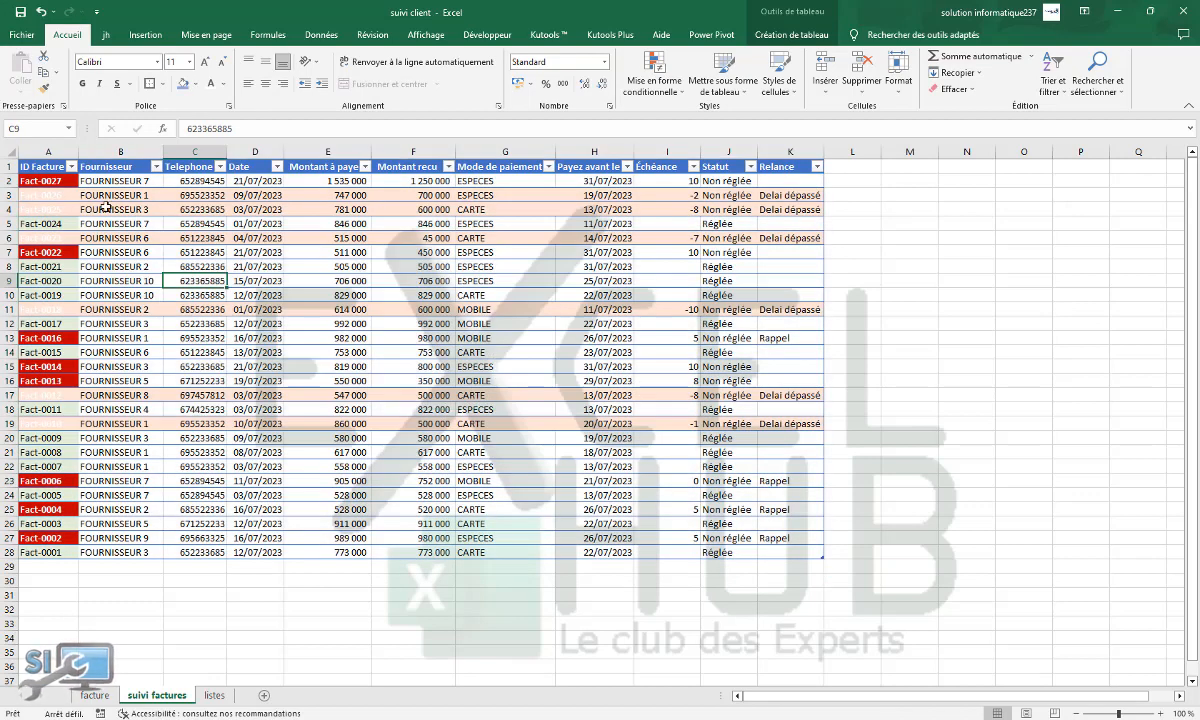
Step: Move the Non réglée conditional formatting rule to the top of the table's rule order and apply the change
left_click(105, 207)
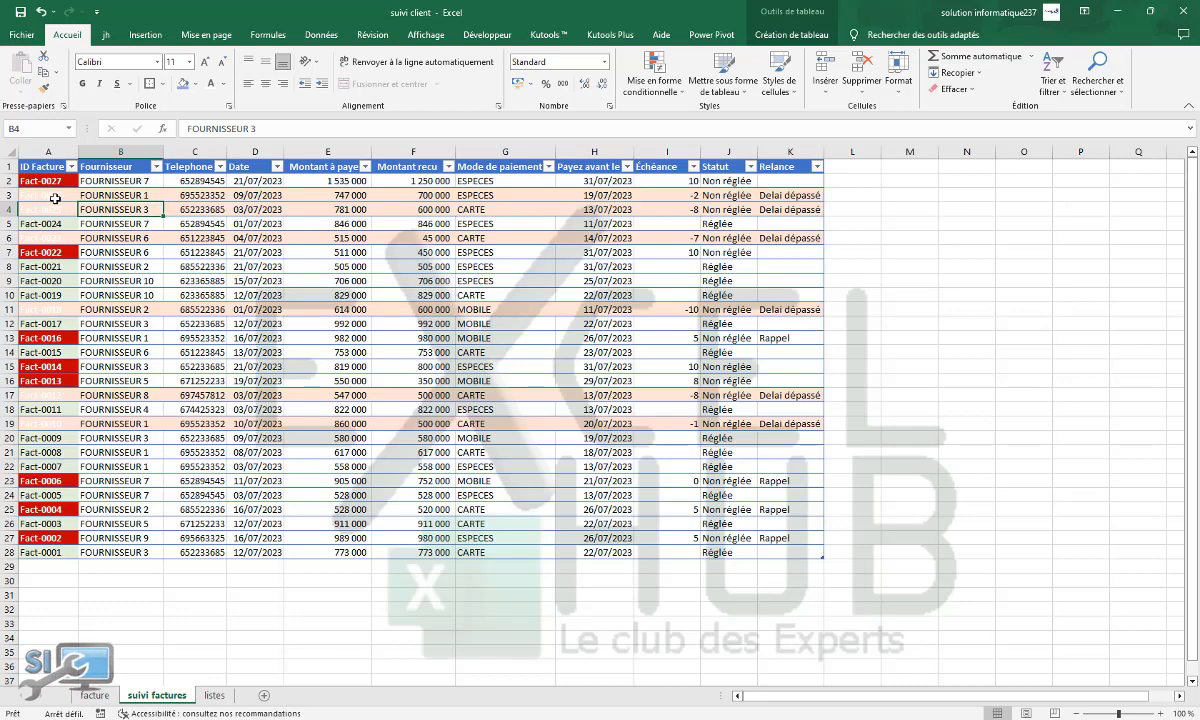
left_click(665, 83)
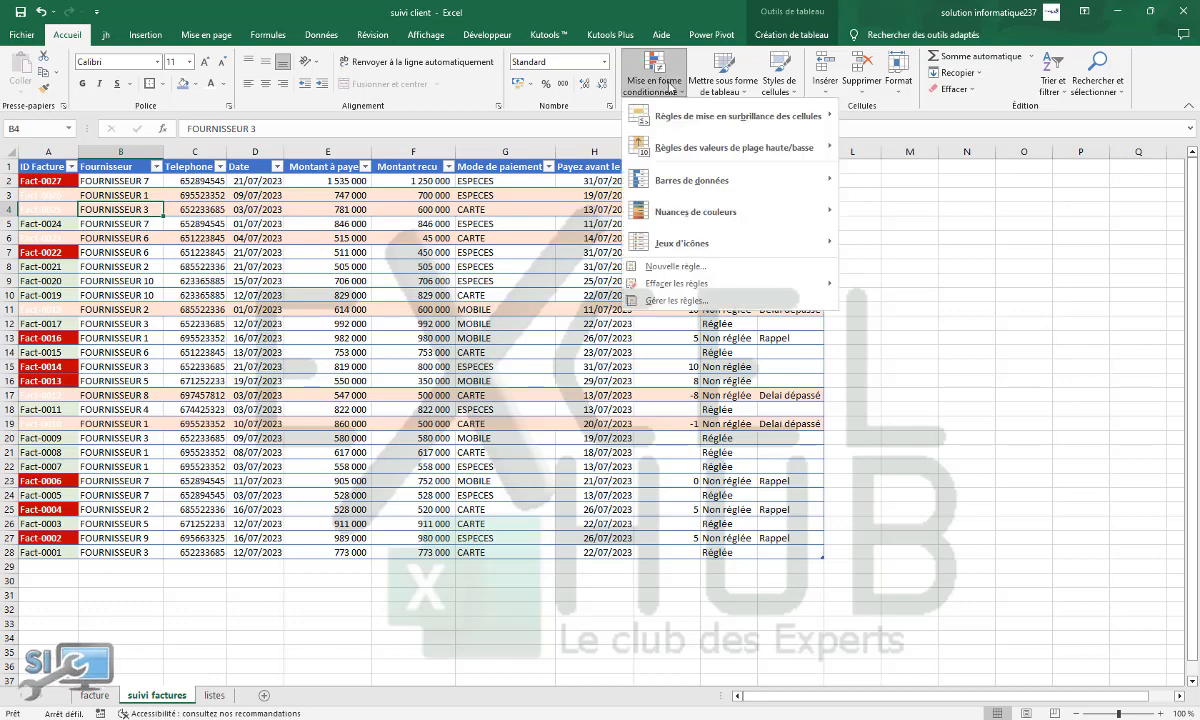
left_click(689, 303)
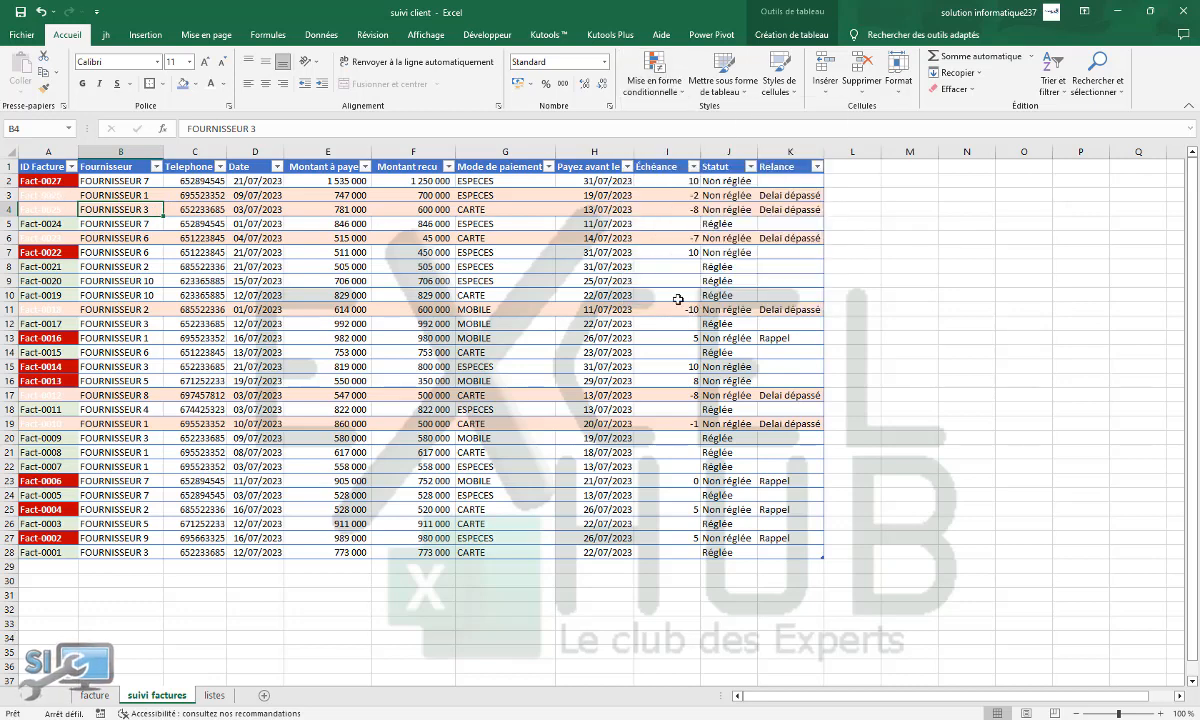
left_click(492, 462)
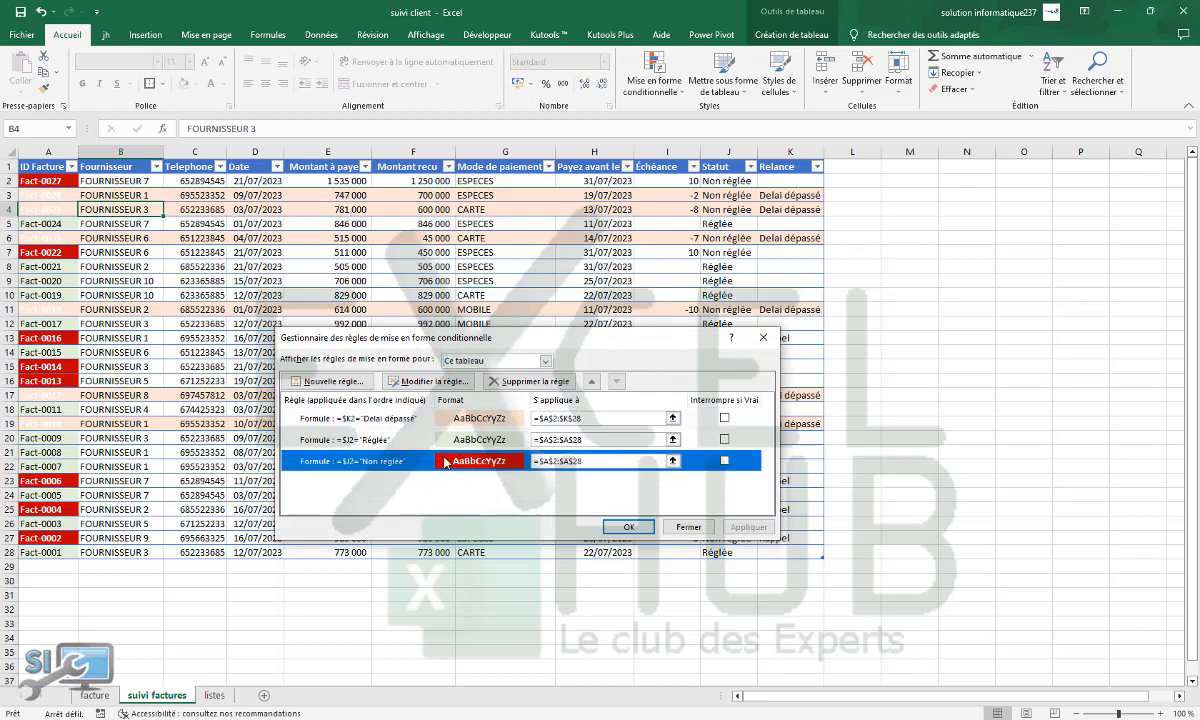
left_click(593, 382)
left_click(593, 382)
left_click(748, 527)
left_click(629, 527)
left_click(255, 280)
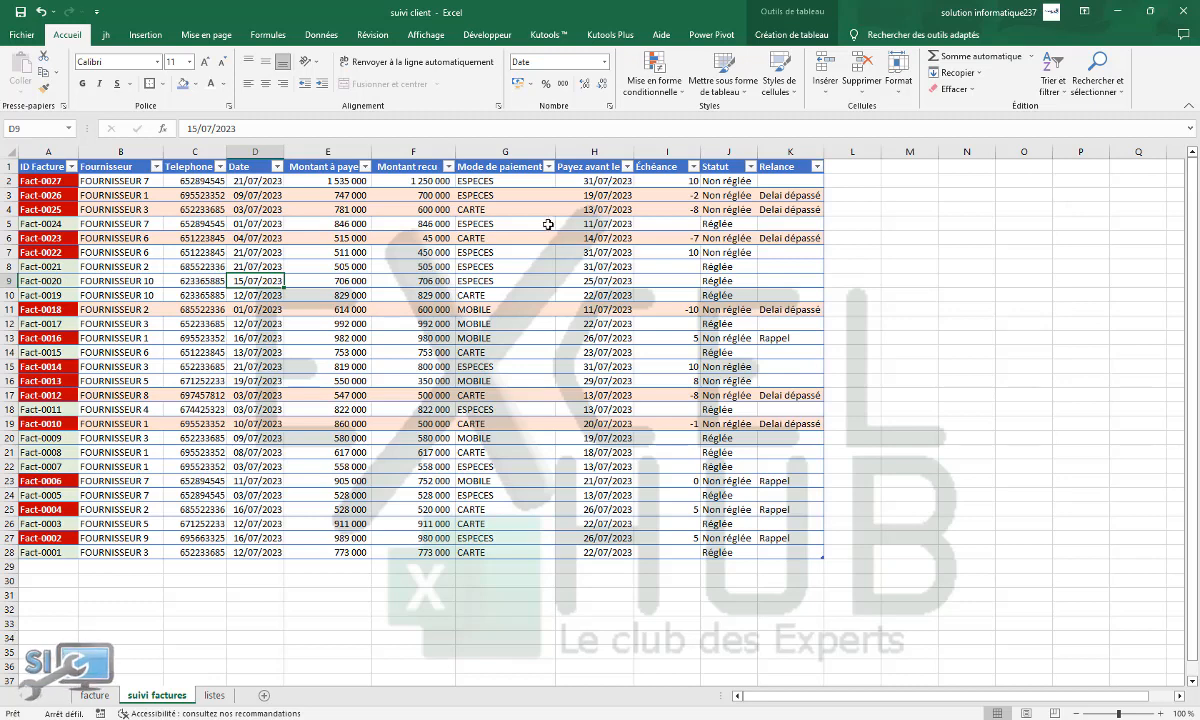
Step: Start a formula-based conditional formatting rule on B2:K28 with the formula =$K2="Rappel"
left_click_drag(120, 181, 793, 553)
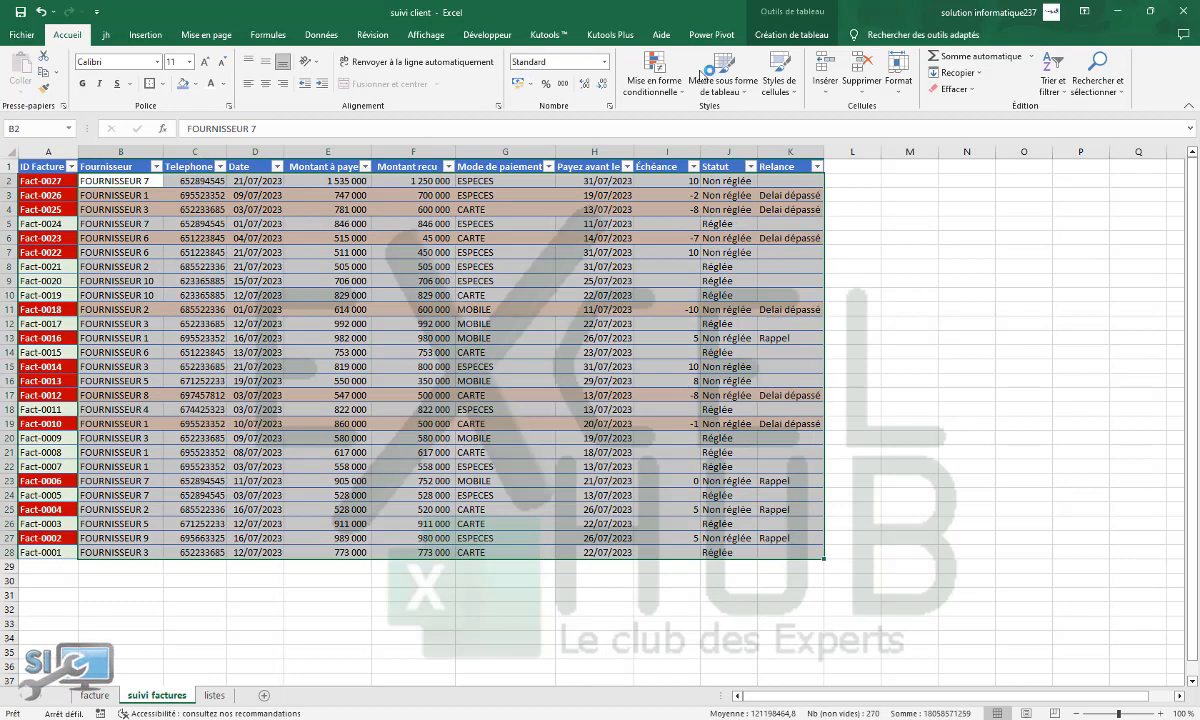
left_click(665, 90)
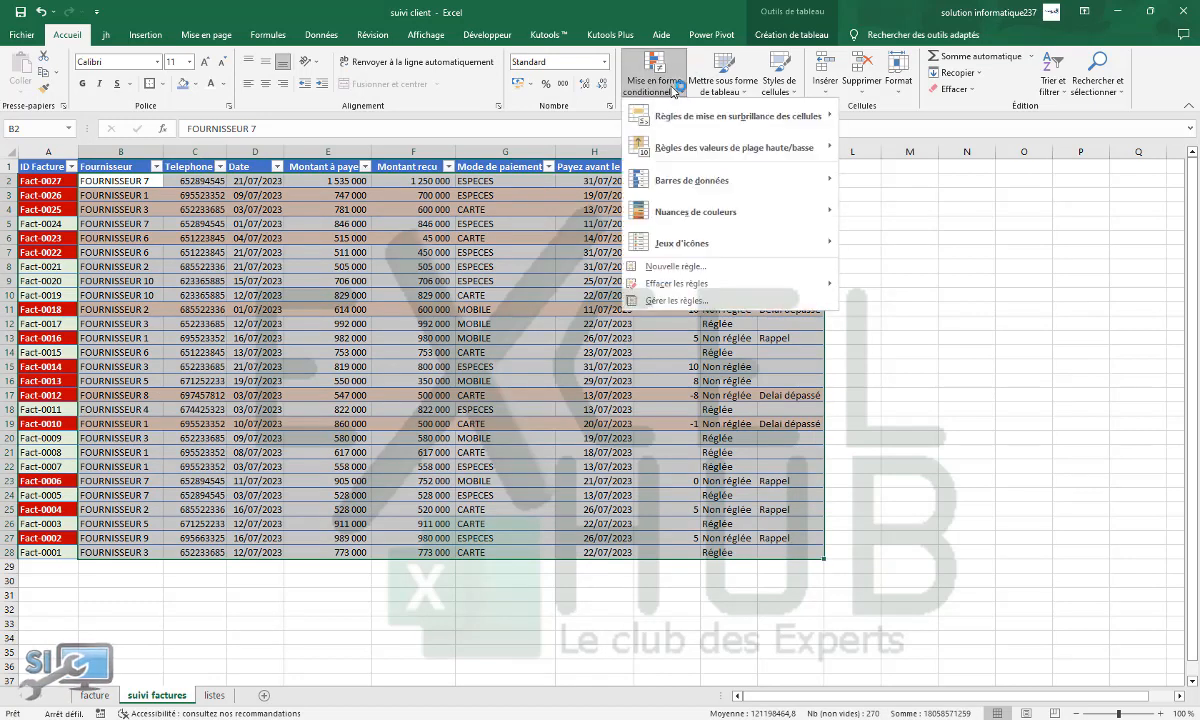
left_click(645, 257)
left_click(380, 400)
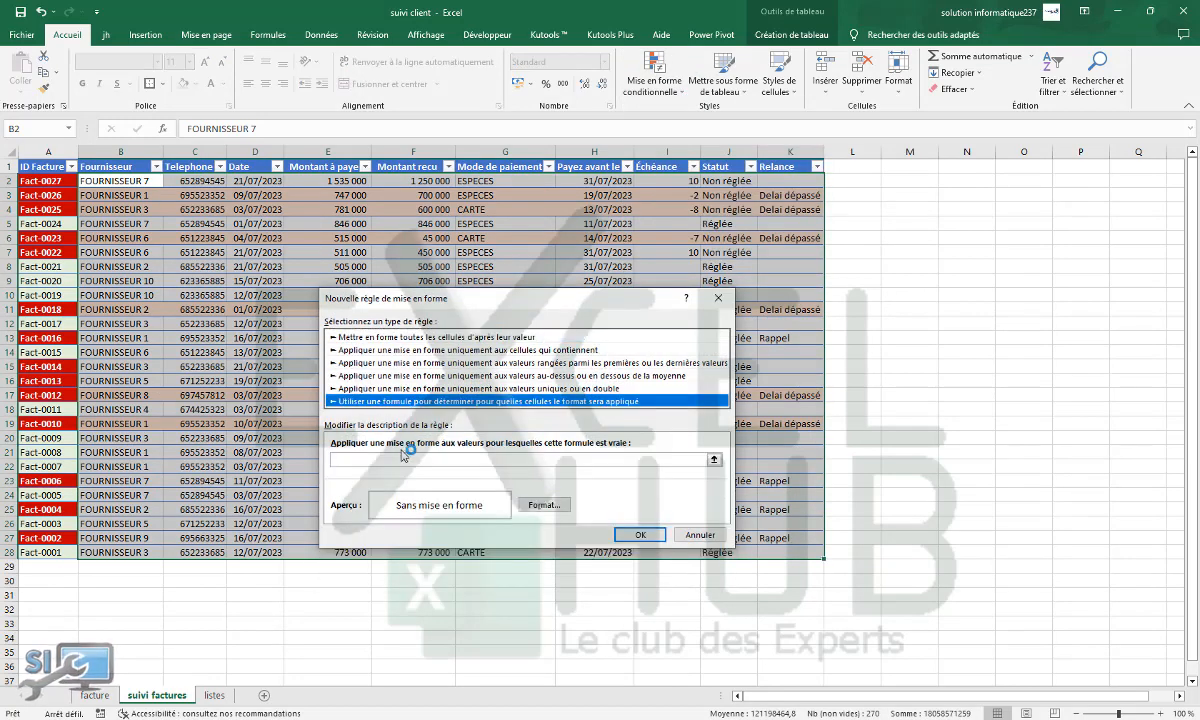
left_click(403, 459)
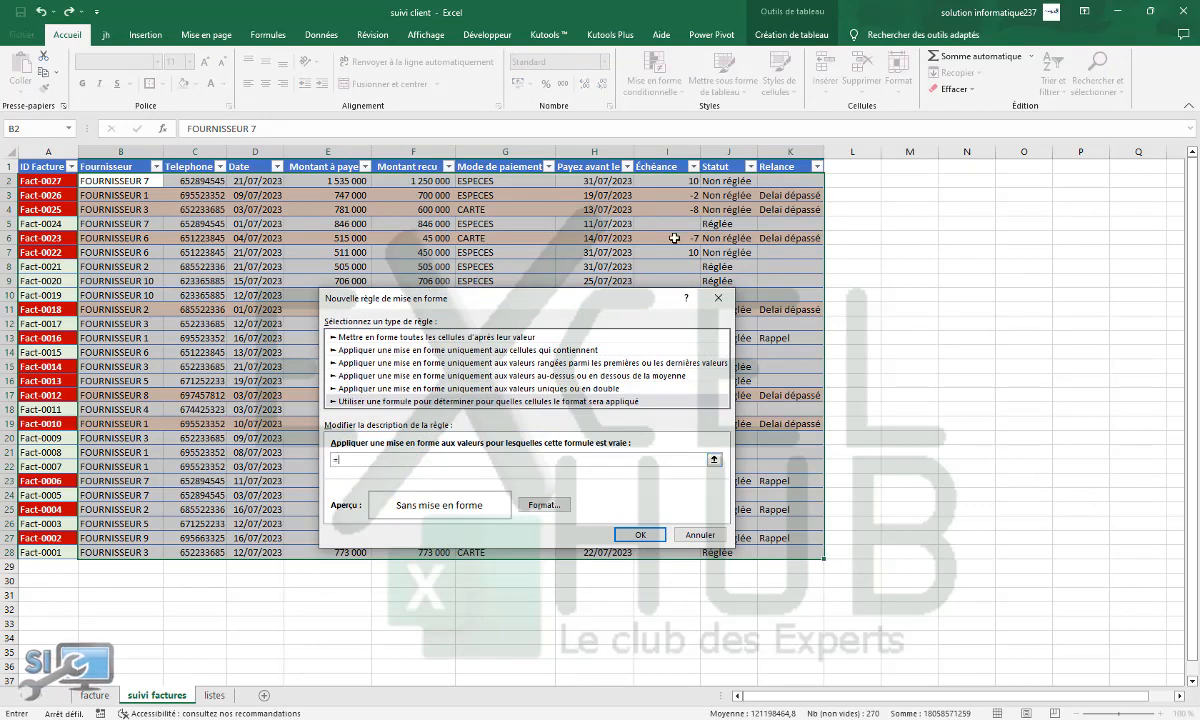
left_click(801, 184)
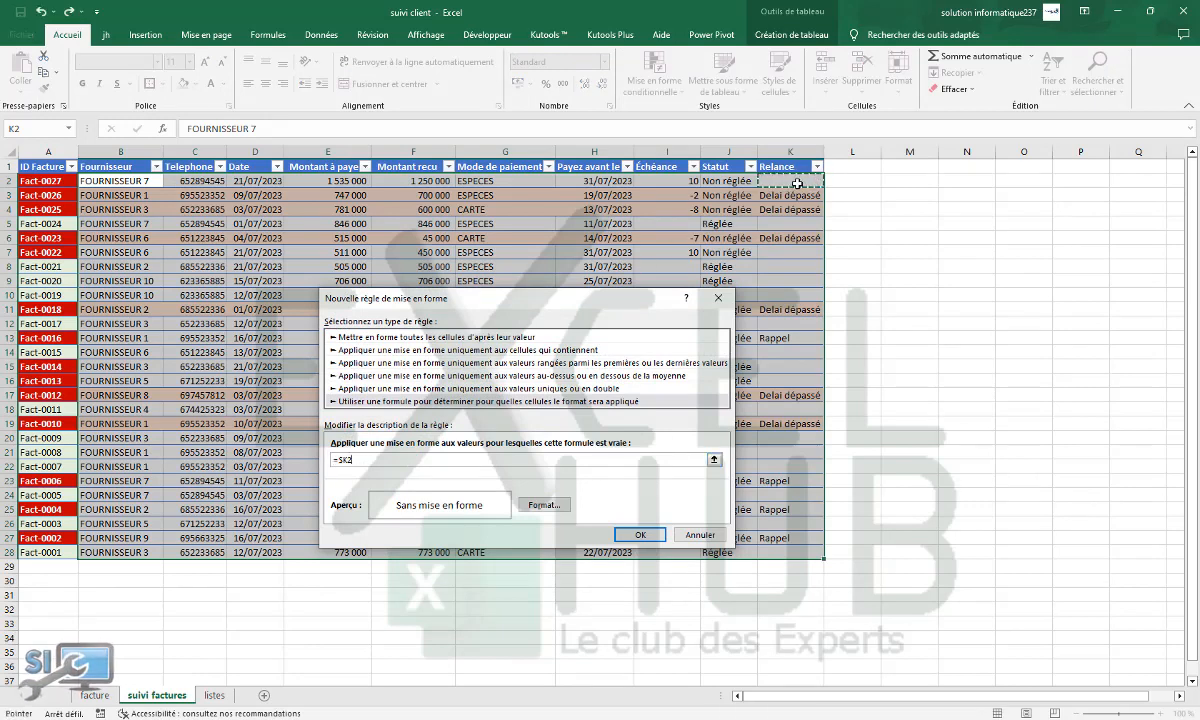
key("F4")
key("F4")
type("=\"R")
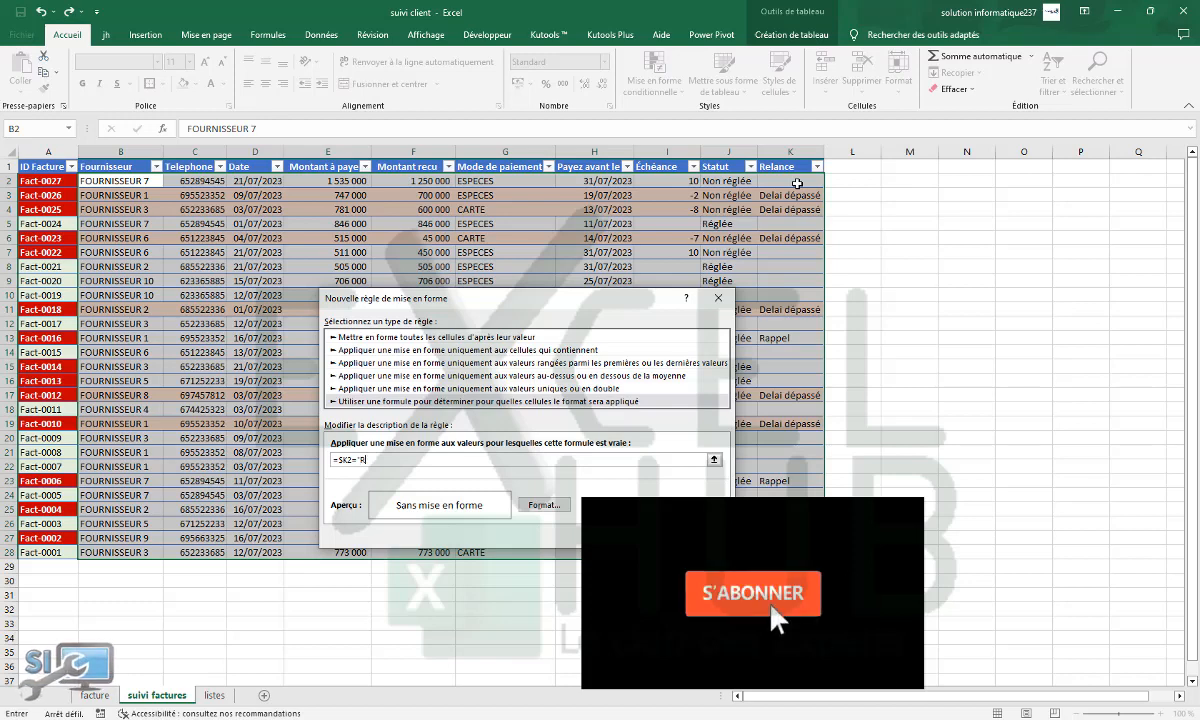
type("appel\"")
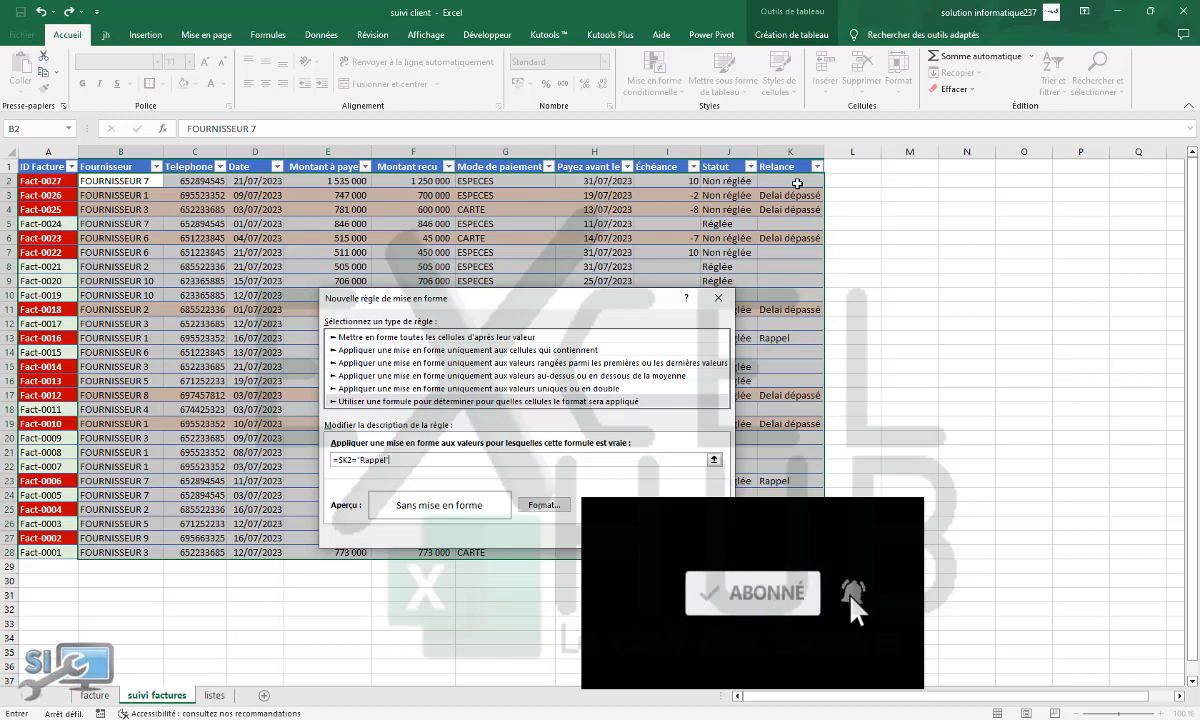
Step: Give the Rappel rule a light gold fill and apply it to the selected table rows
left_click(543, 504)
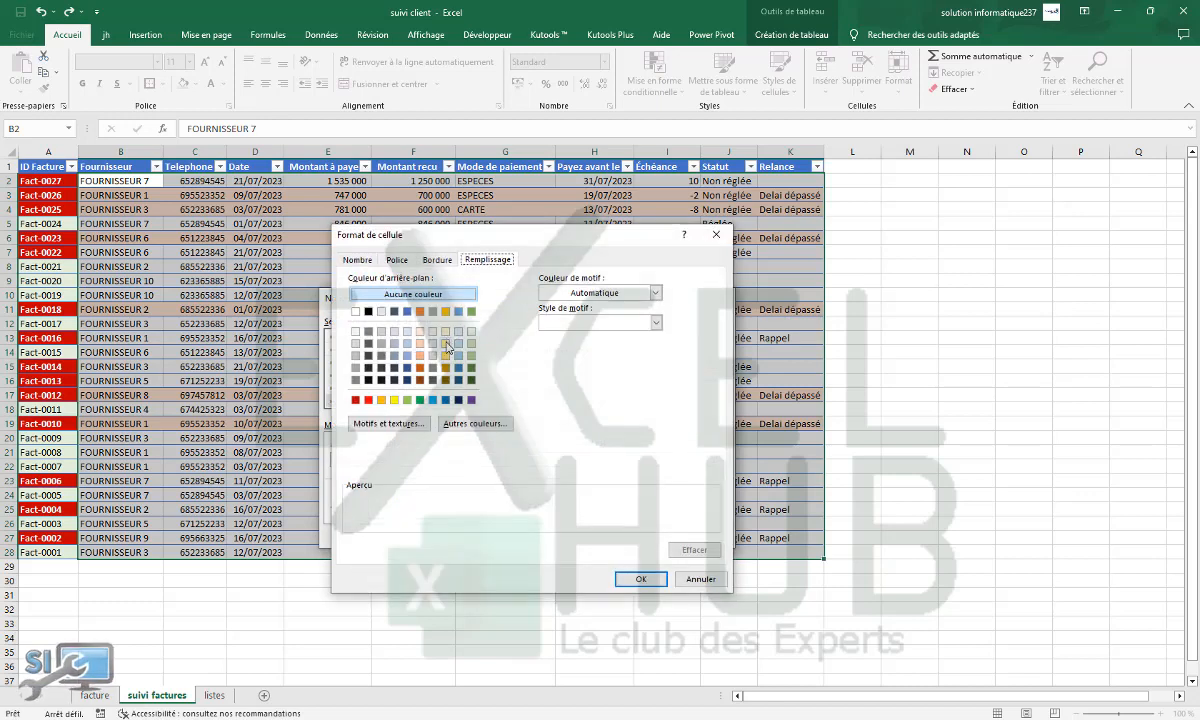
left_click(448, 346)
left_click(640, 579)
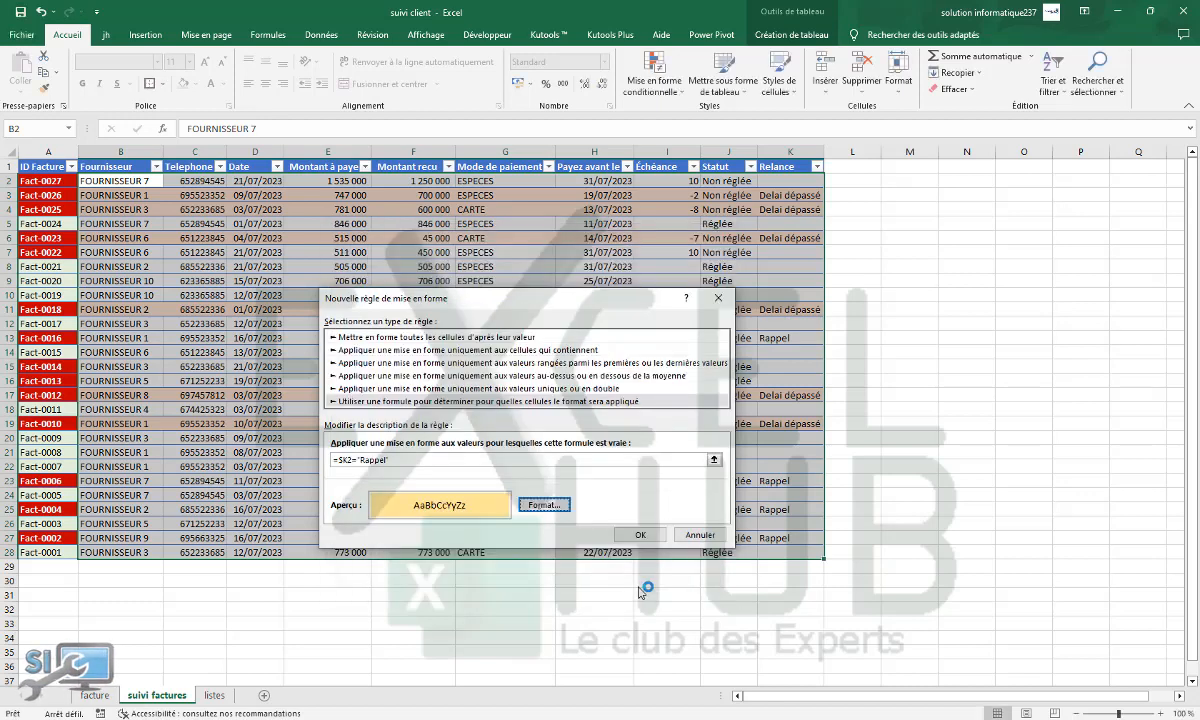
left_click(636, 534)
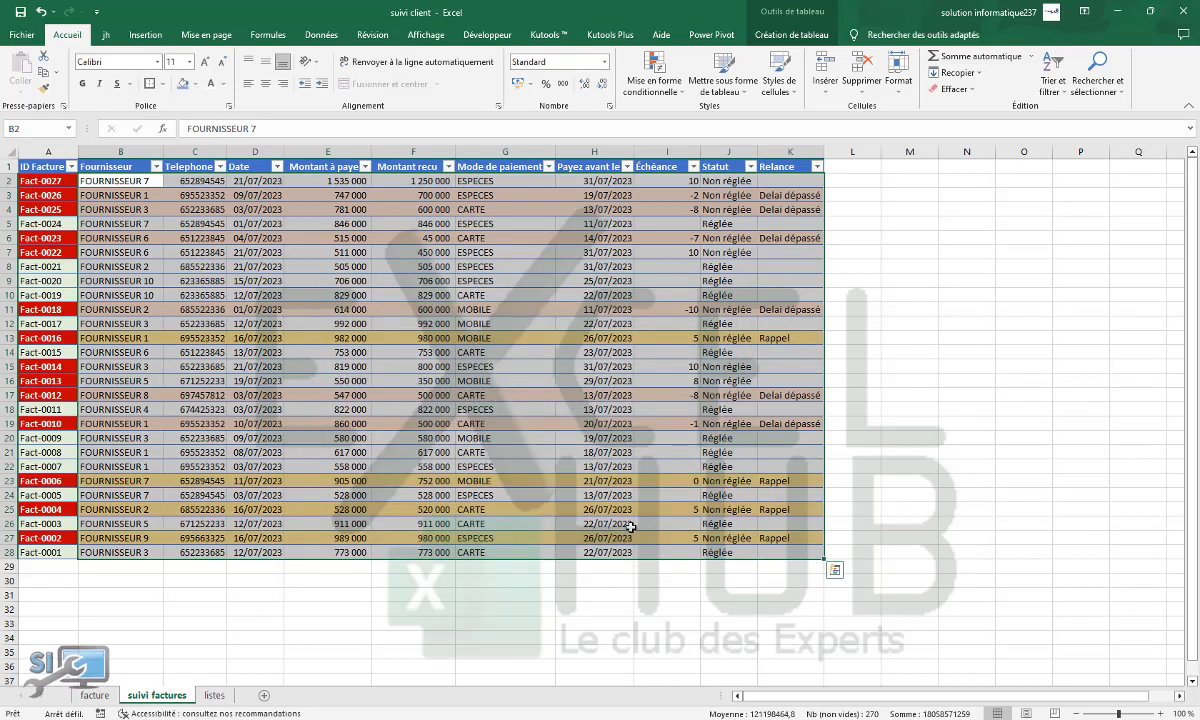
left_click(712, 266)
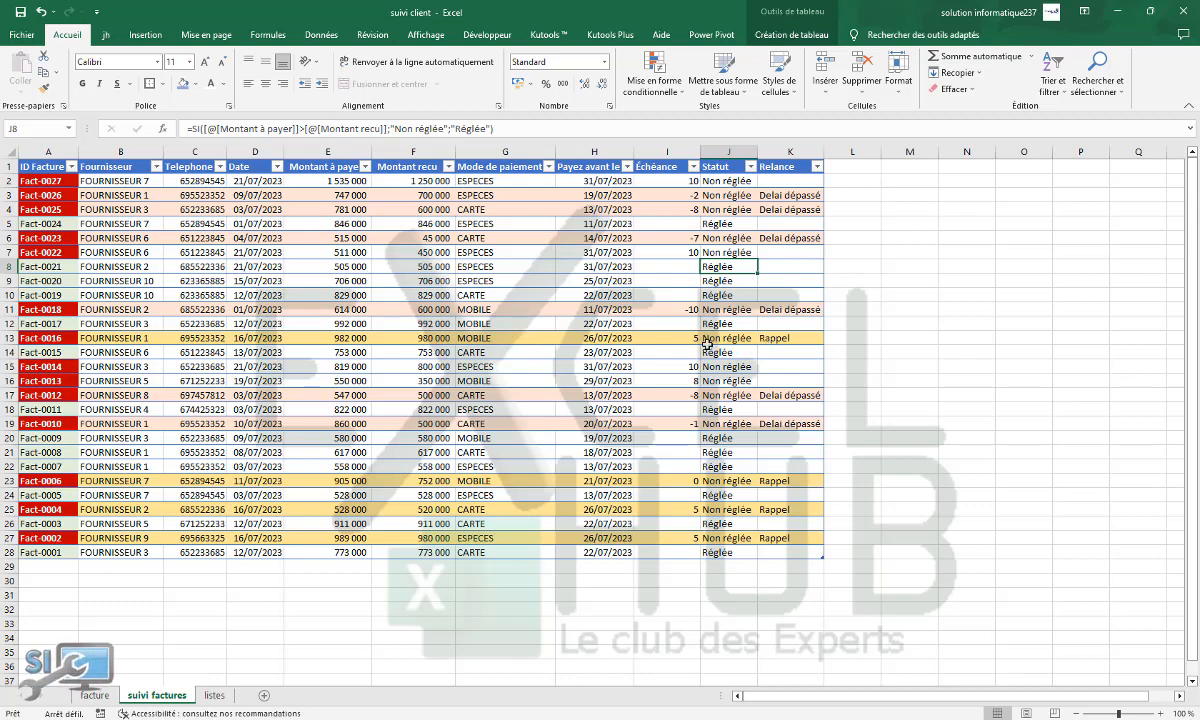
Step: Change the fill of the Delai dépassé conditional formatting rule to the custom red #F55555
left_click(793, 310)
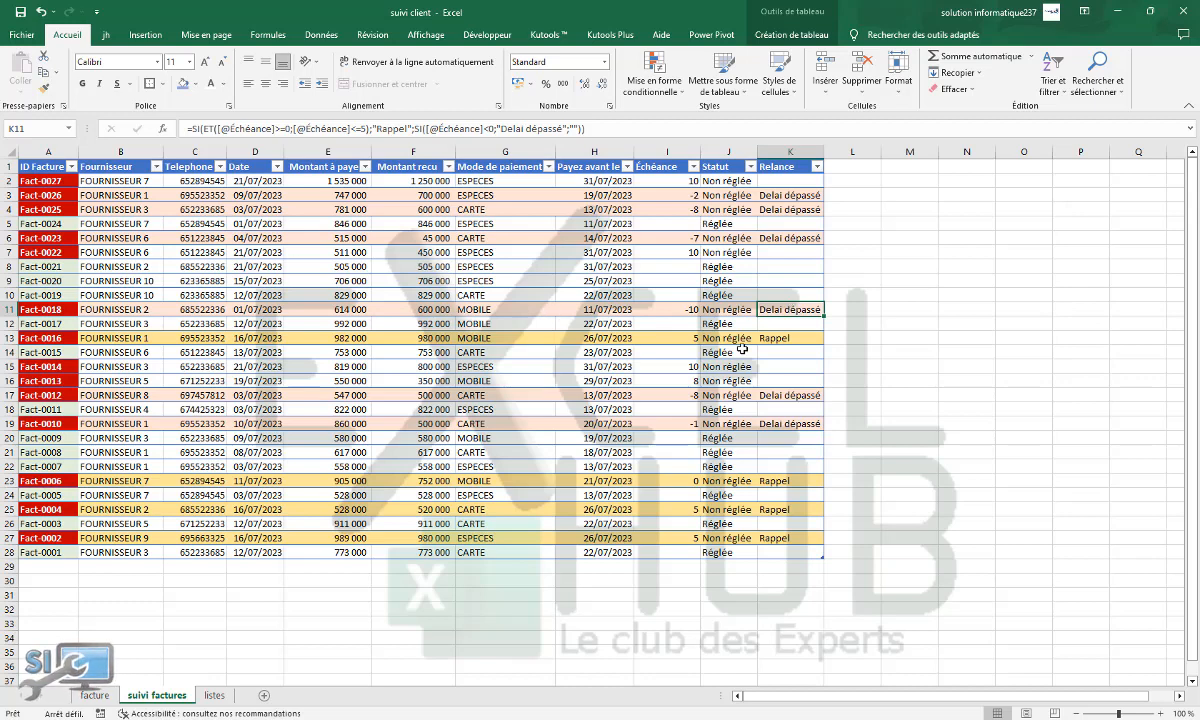
left_click(662, 309)
left_click(654, 75)
left_click(680, 300)
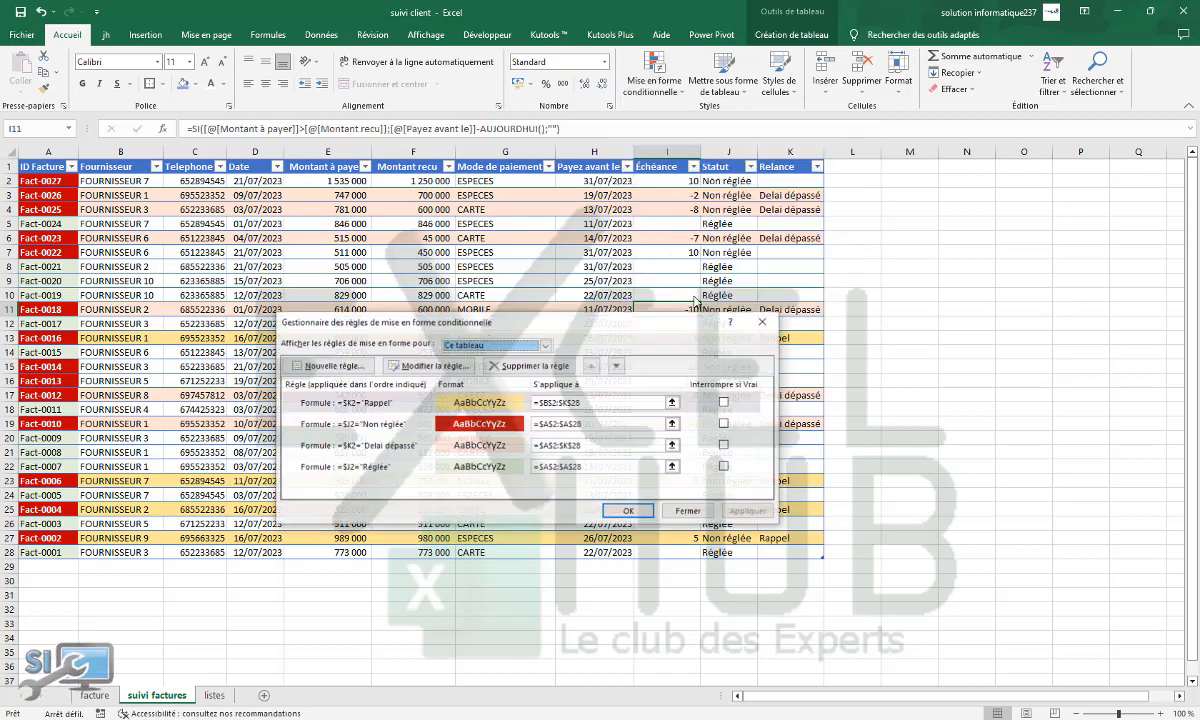
double_click(462, 445)
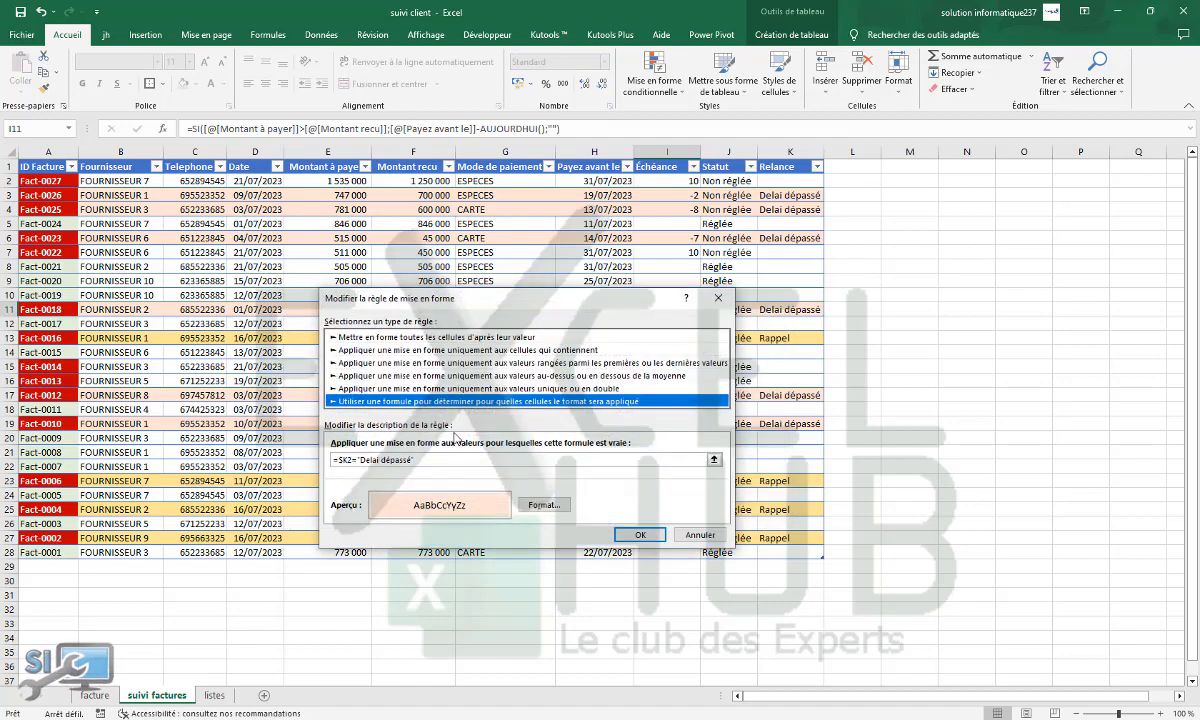
left_click(543, 505)
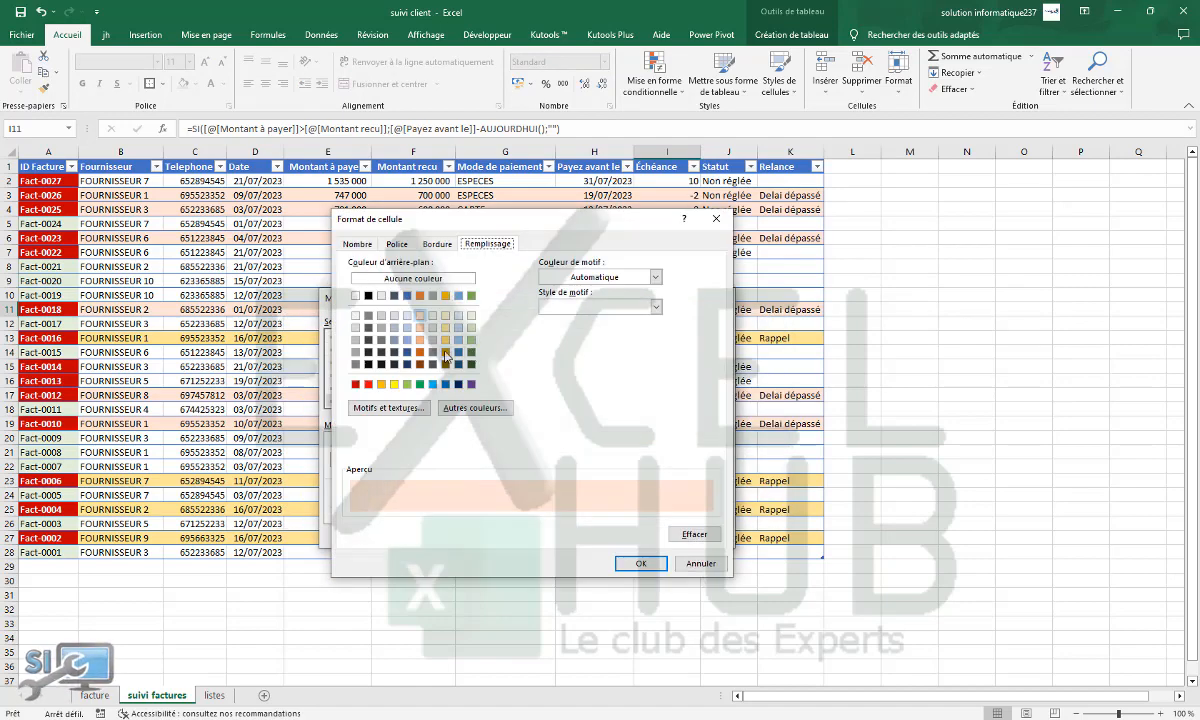
left_click(425, 403)
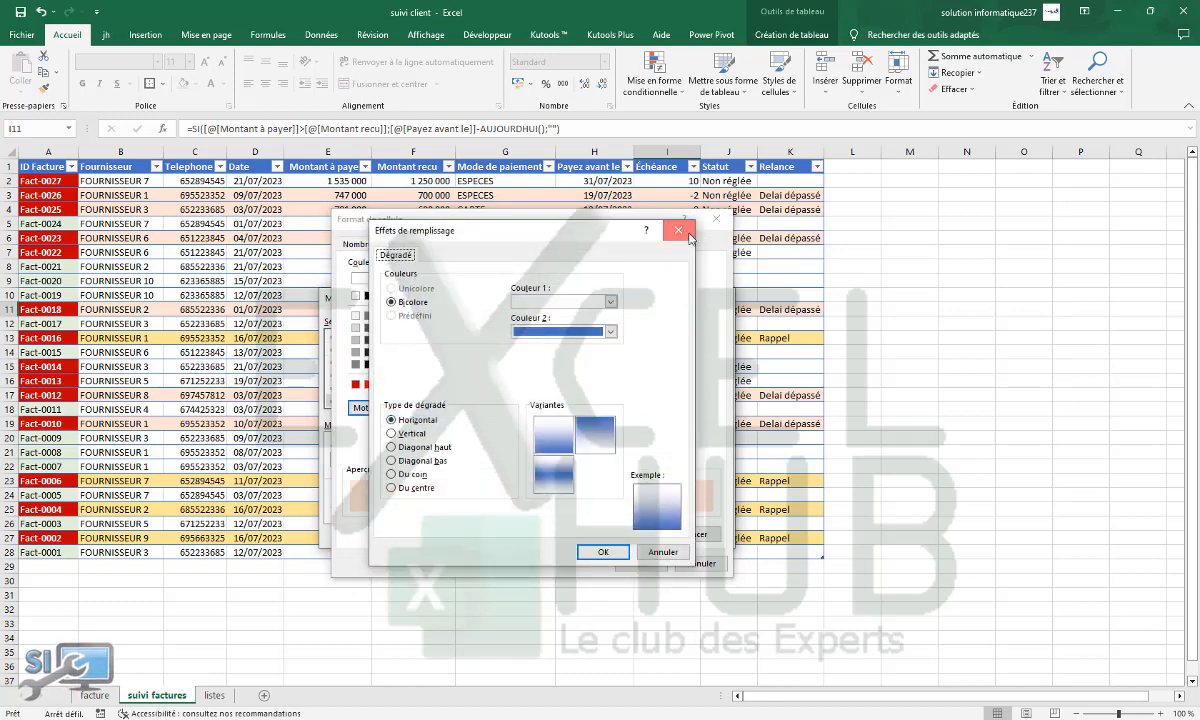
left_click(639, 217)
left_click(478, 408)
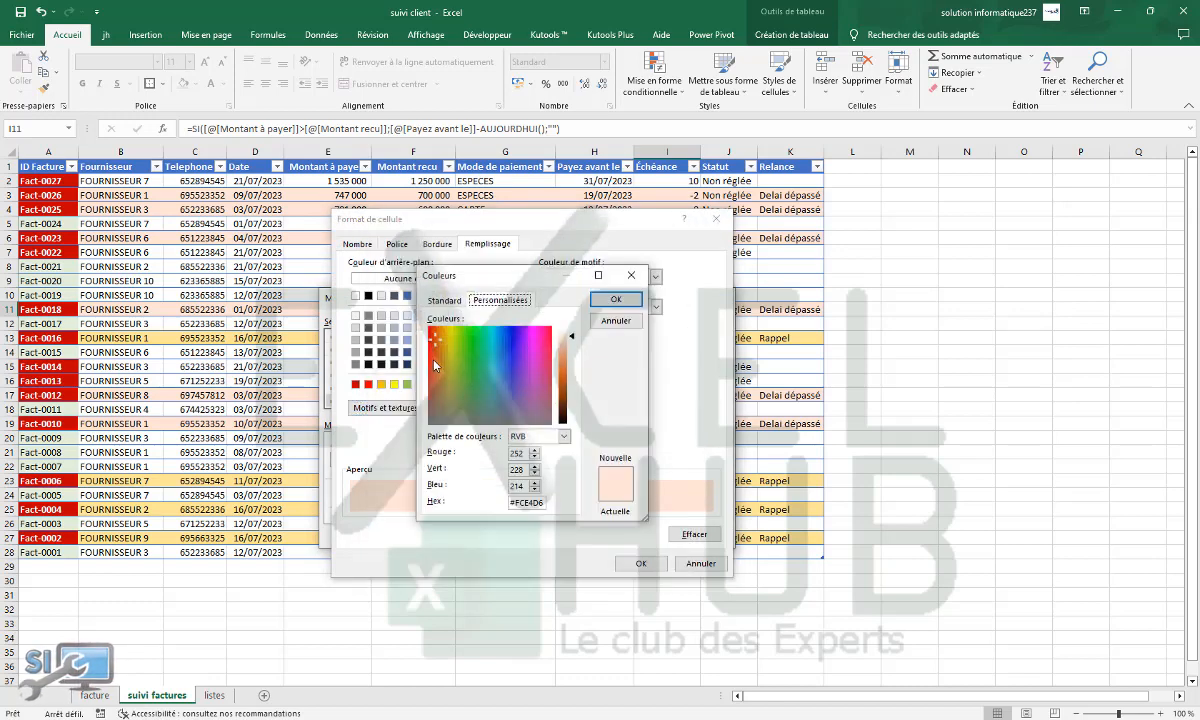
left_click(433, 357)
left_click(432, 338)
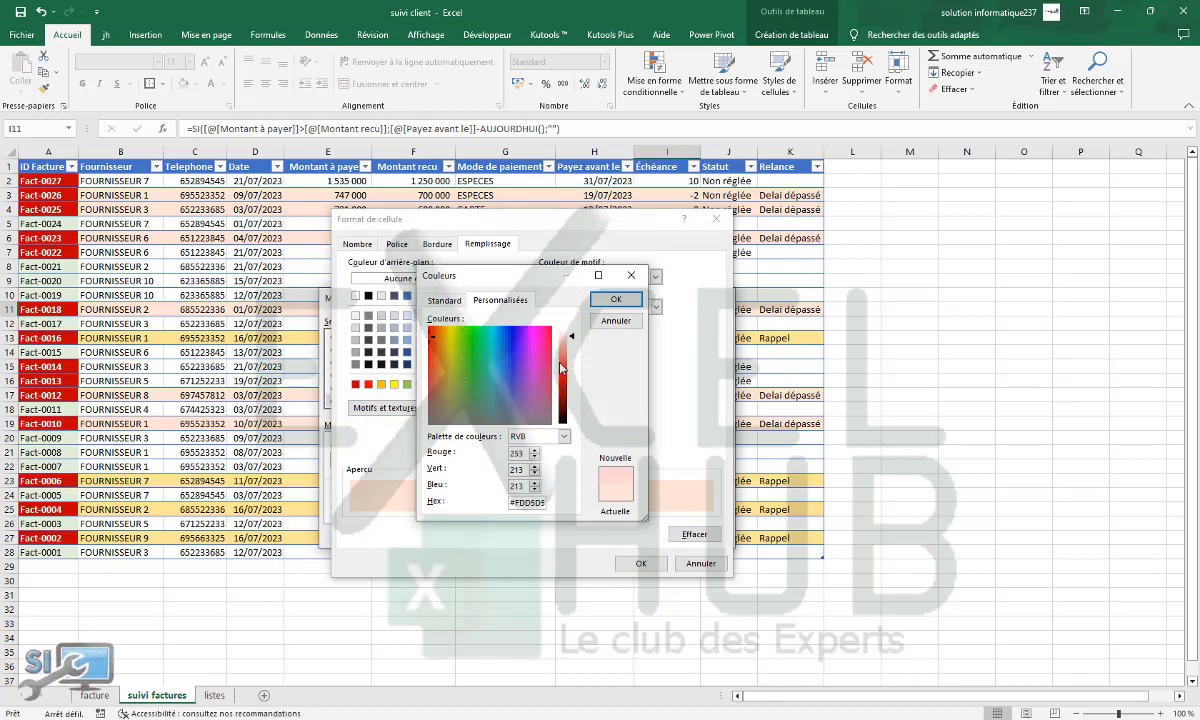
left_click(563, 367)
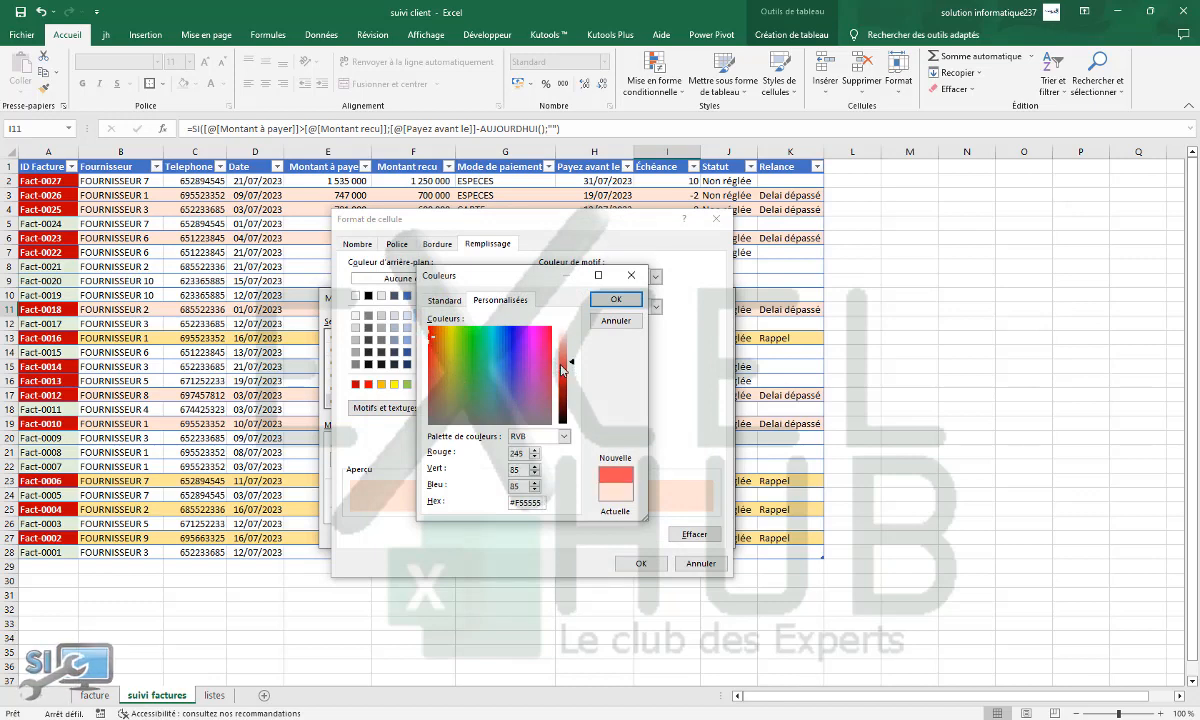
left_click(615, 299)
left_click(641, 563)
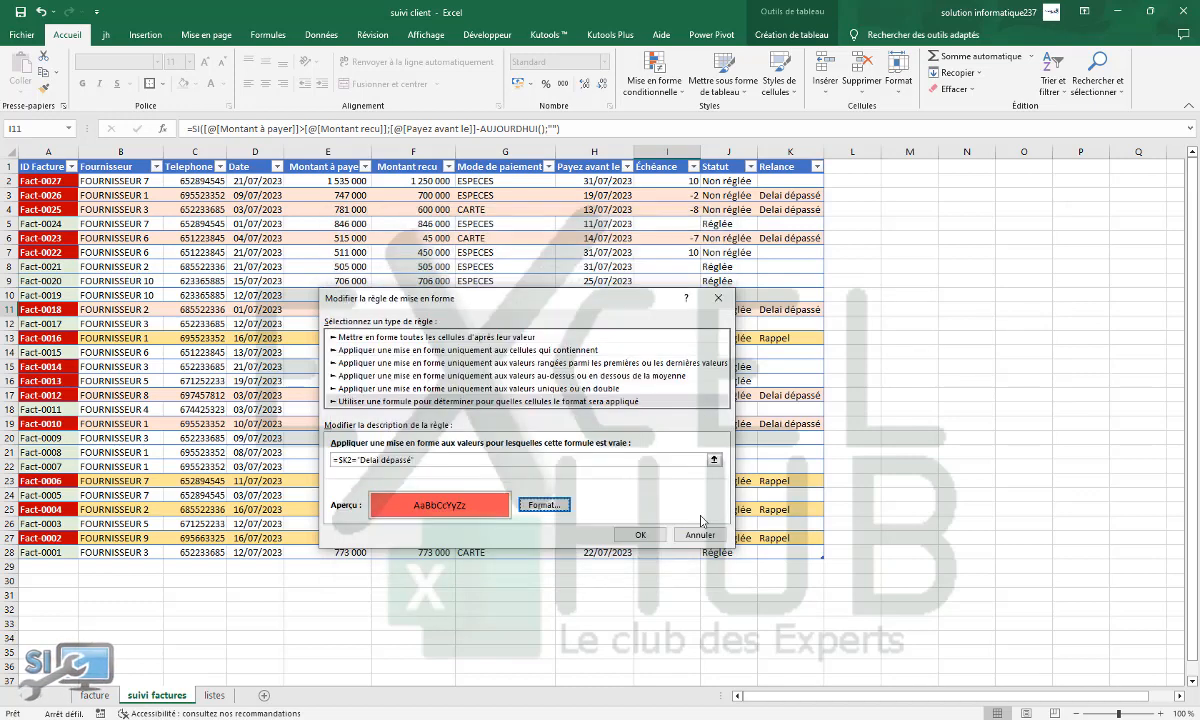
Step: Save the edited Delai dépassé rule and apply it to the table
left_click(640, 535)
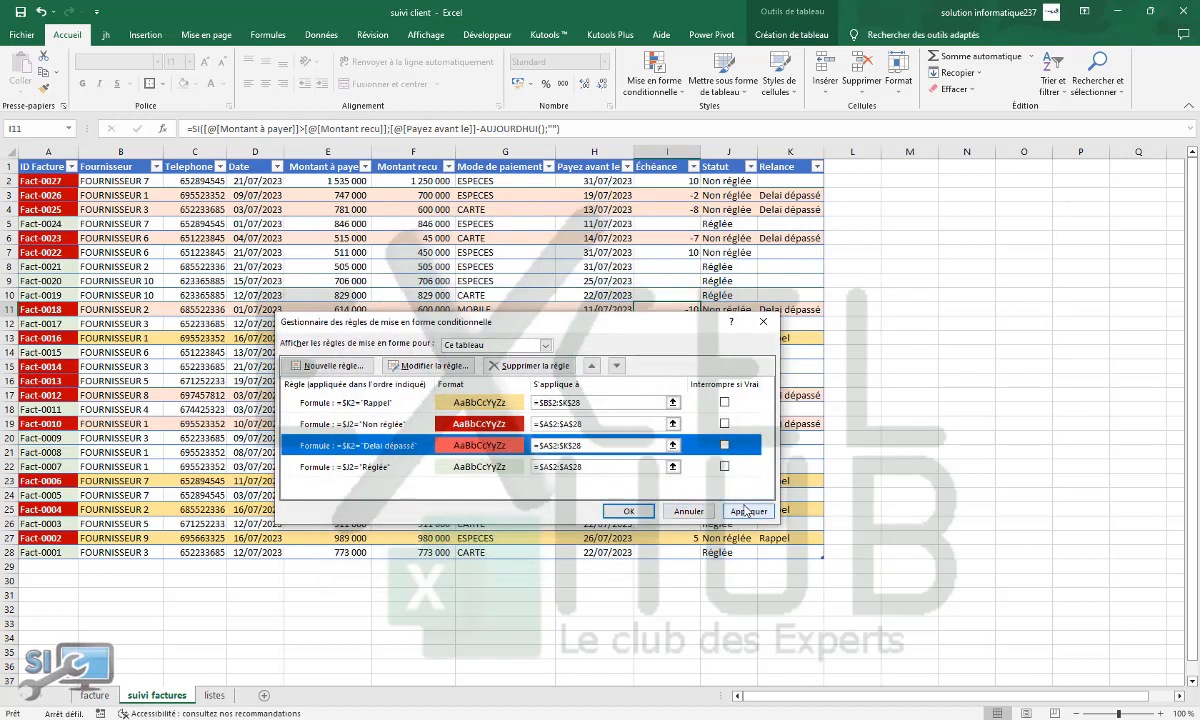
left_click(748, 511)
left_click(629, 511)
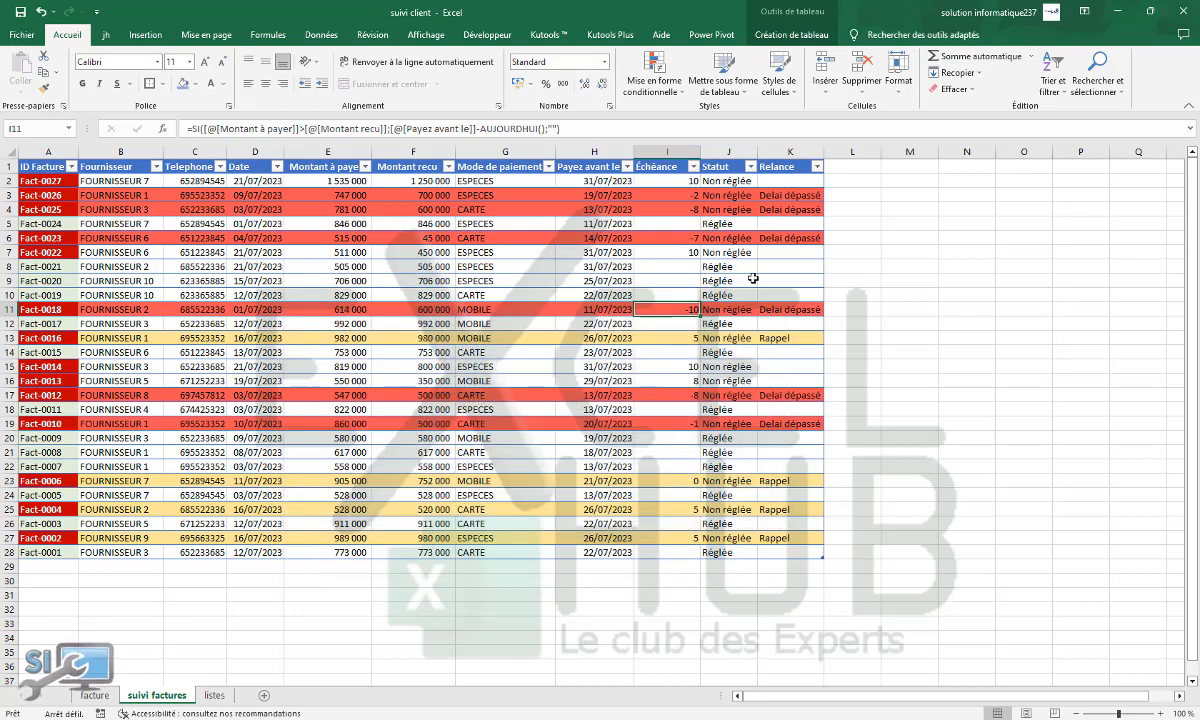
Step: Review the row and invoice ID highlighting against the Statut, Échéance and Relance values in the table
left_click(750, 277)
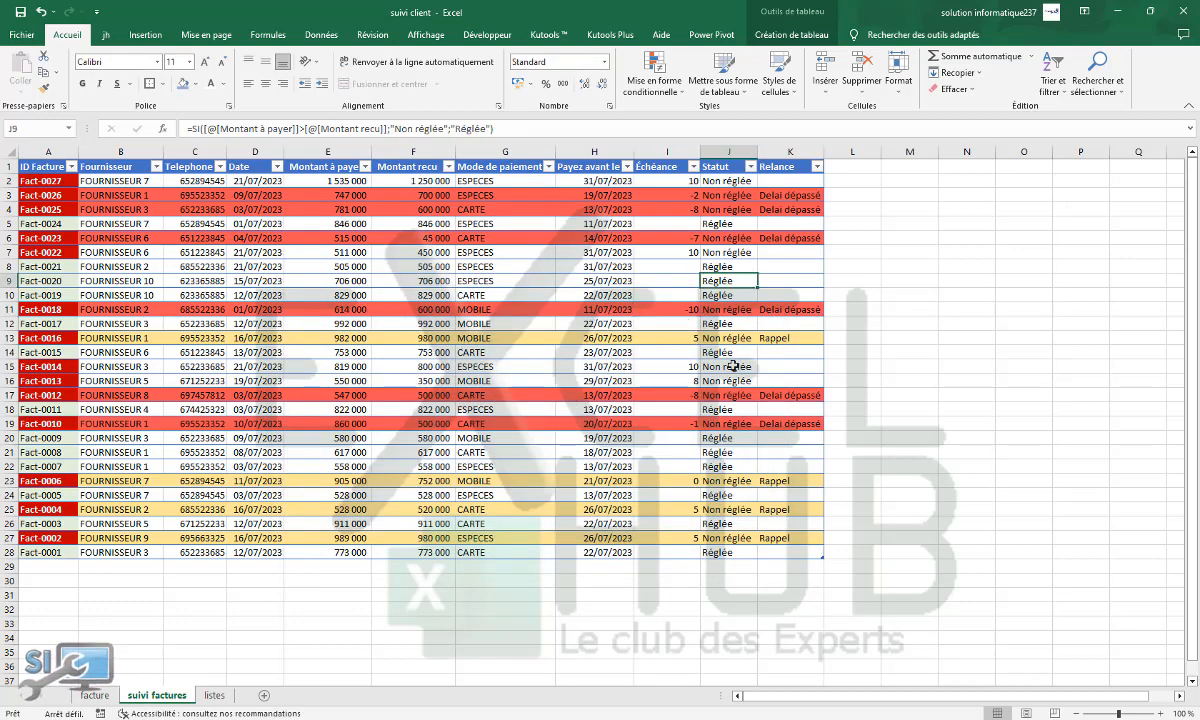
left_click(611, 292)
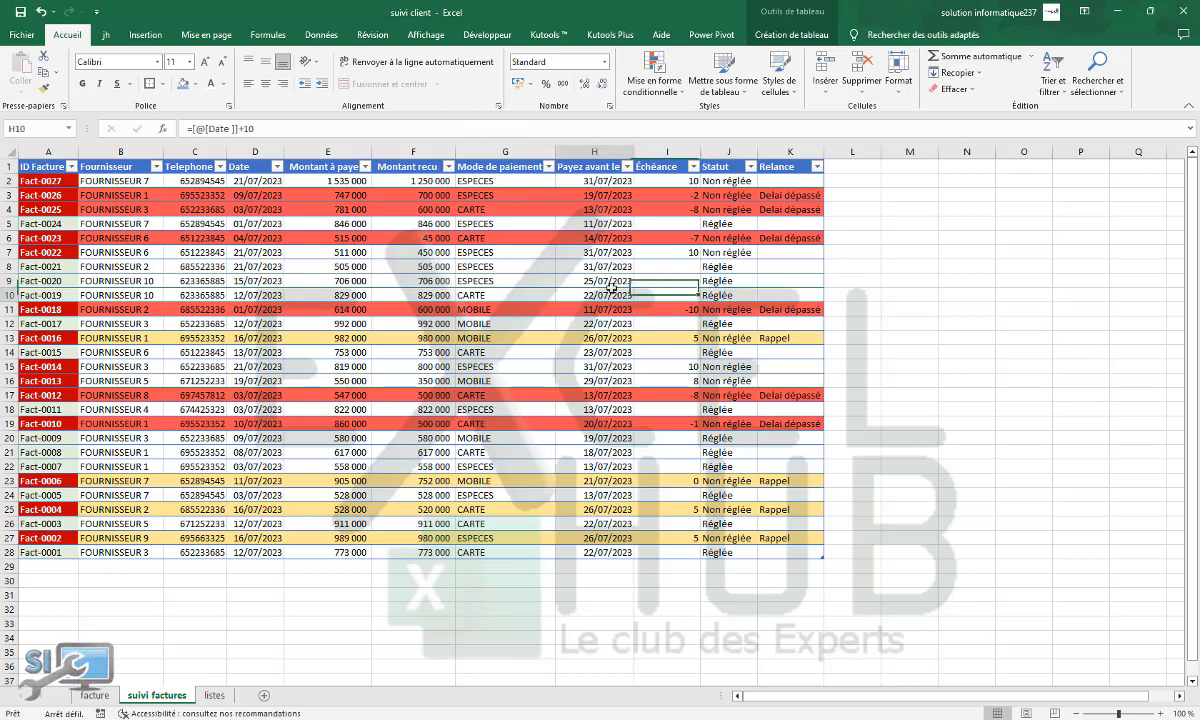
left_click(745, 250)
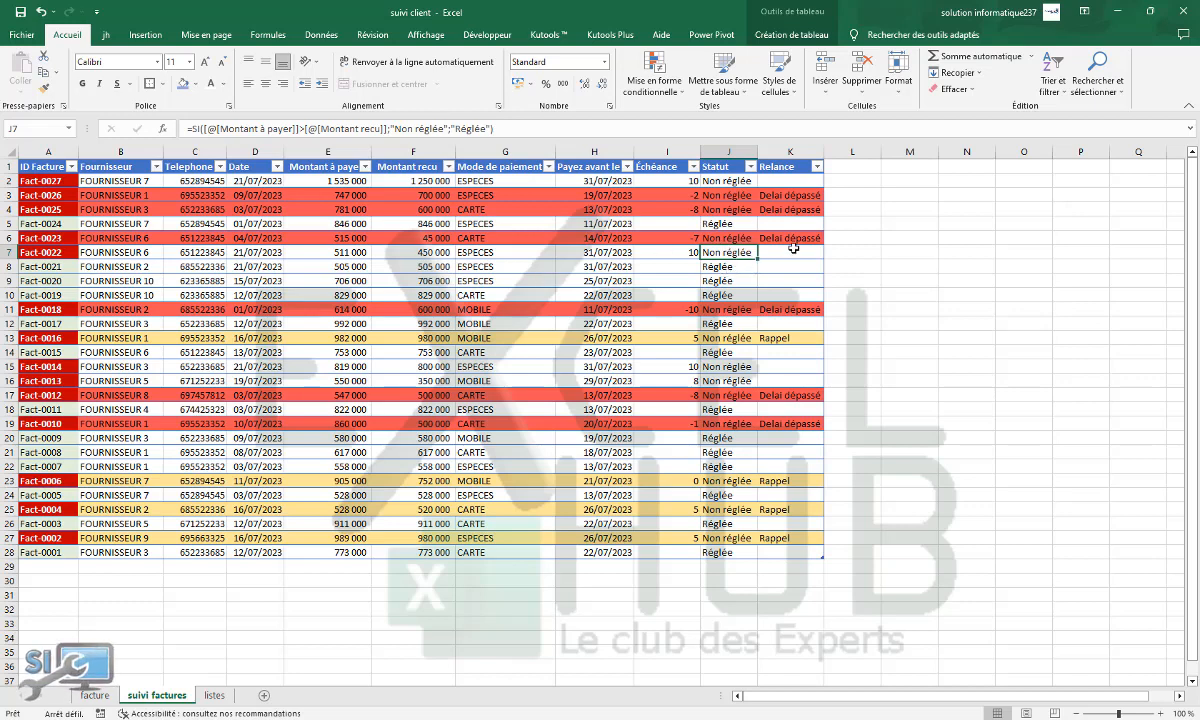
key("Right")
left_click(690, 236)
left_click(780, 180)
left_click(916, 190)
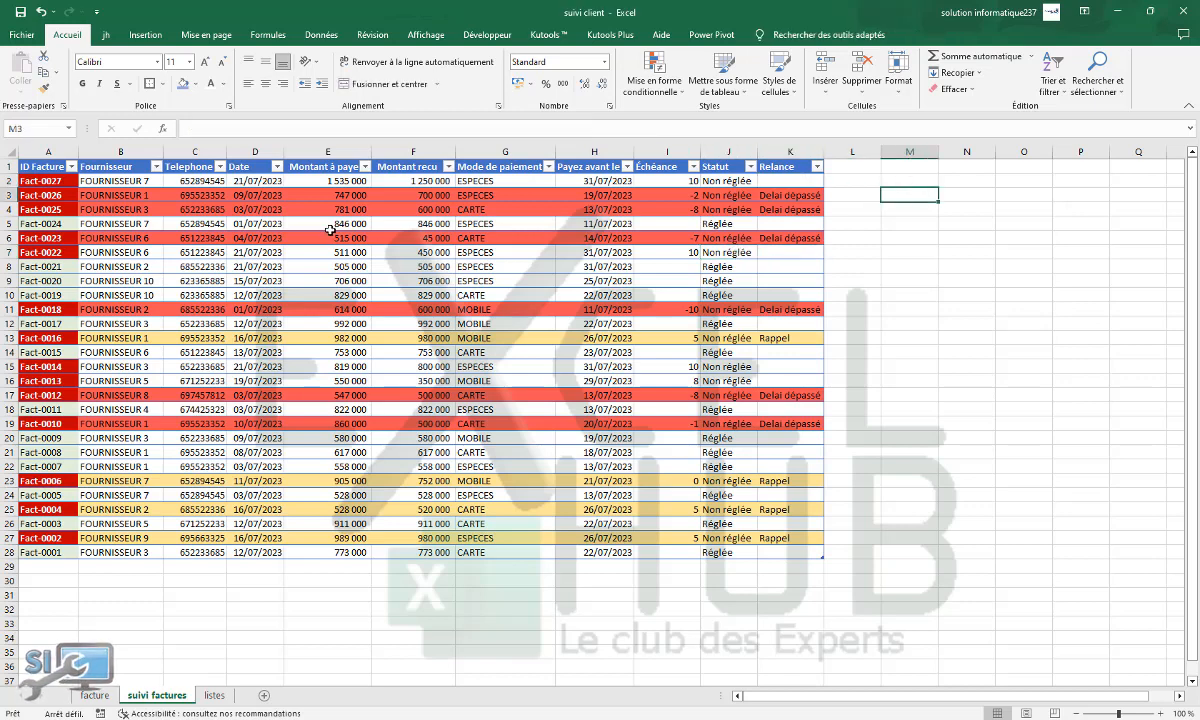
left_click_drag(107, 180, 787, 188)
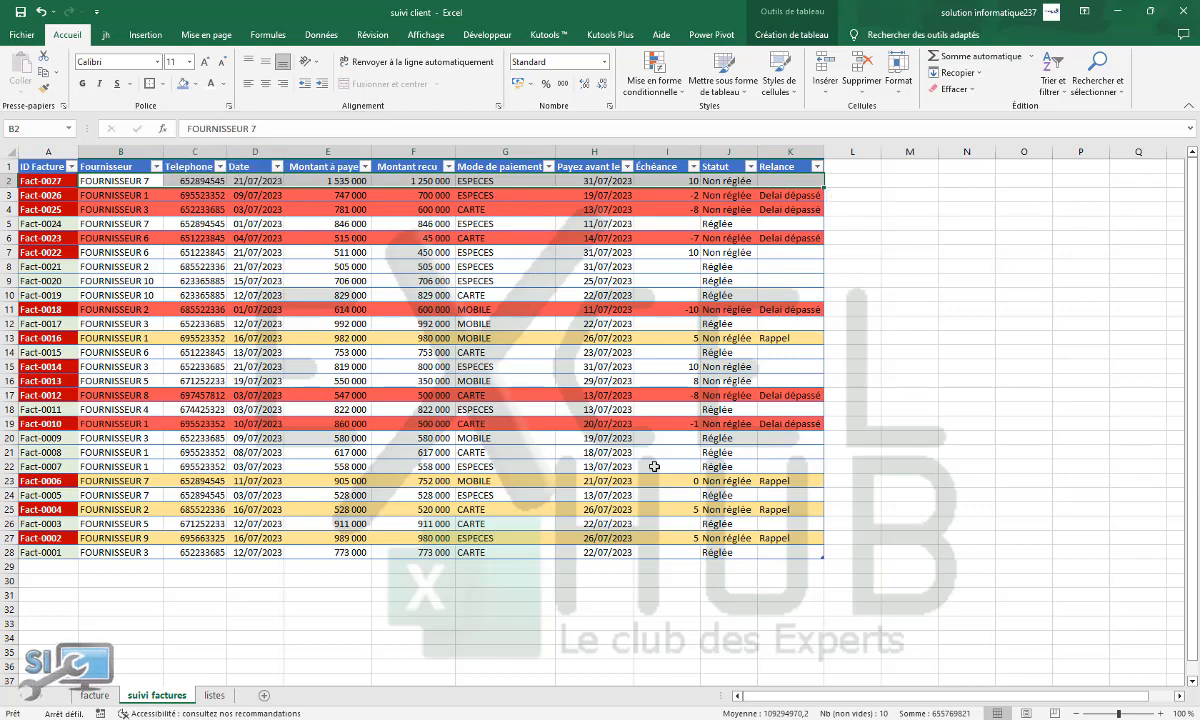
left_click(655, 381)
left_click(616, 329)
left_click(683, 279)
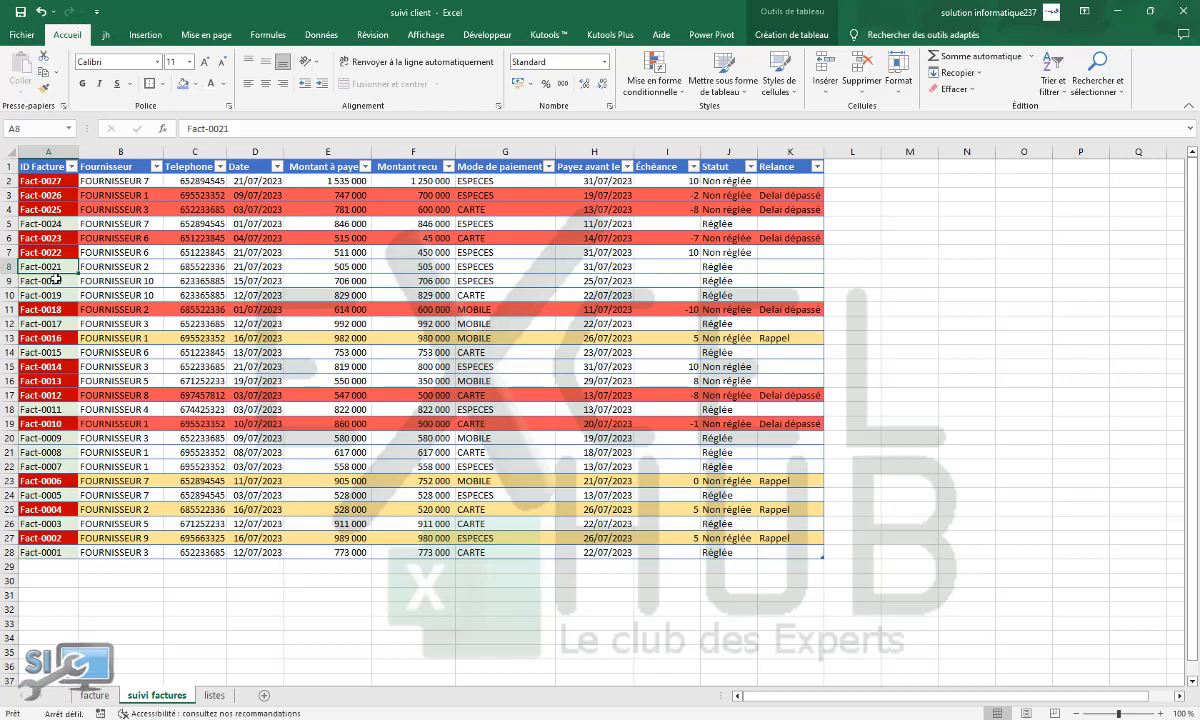
left_click(52, 295)
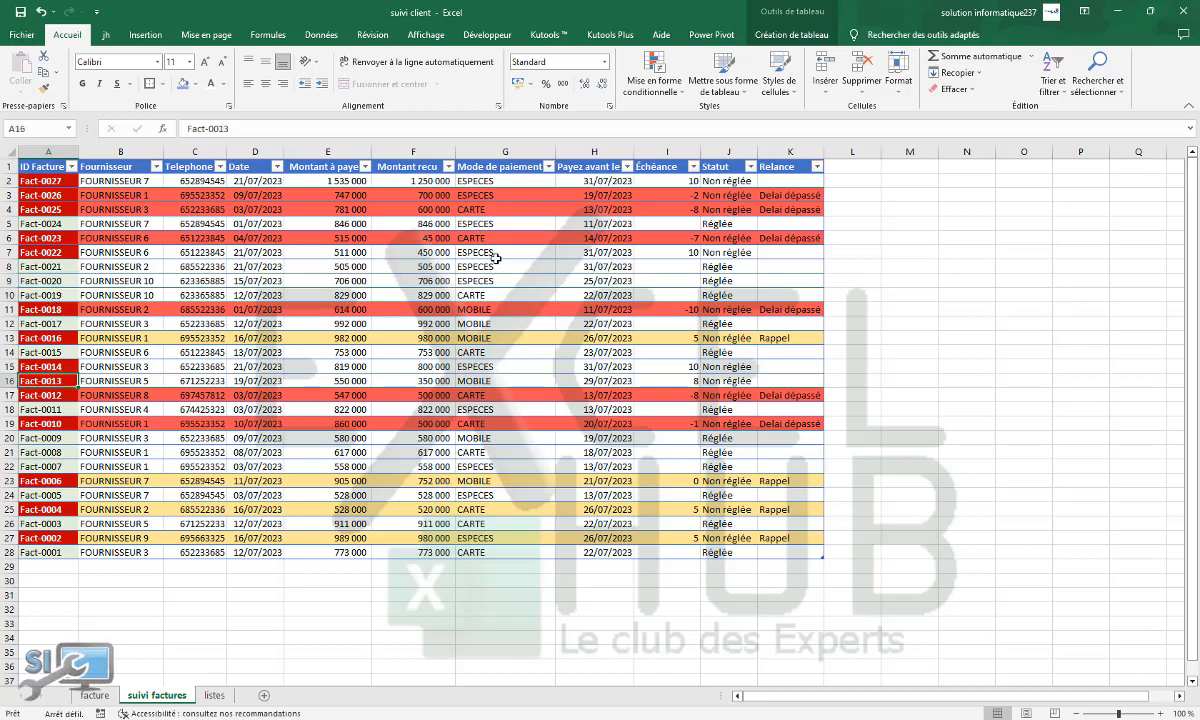
left_click(462, 264)
left_click(718, 380)
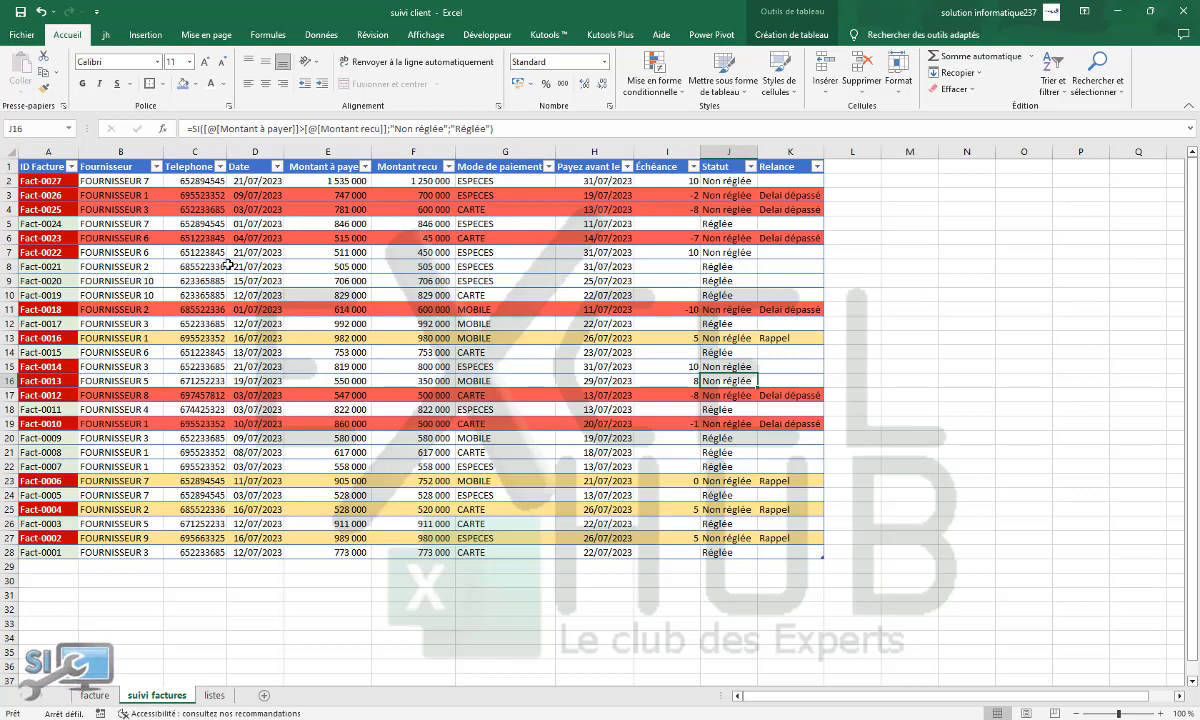
Step: Widen the Montant à payer column to fit its header and set the Montant recu in F11 to 614000
left_click_drag(371, 153, 383, 153)
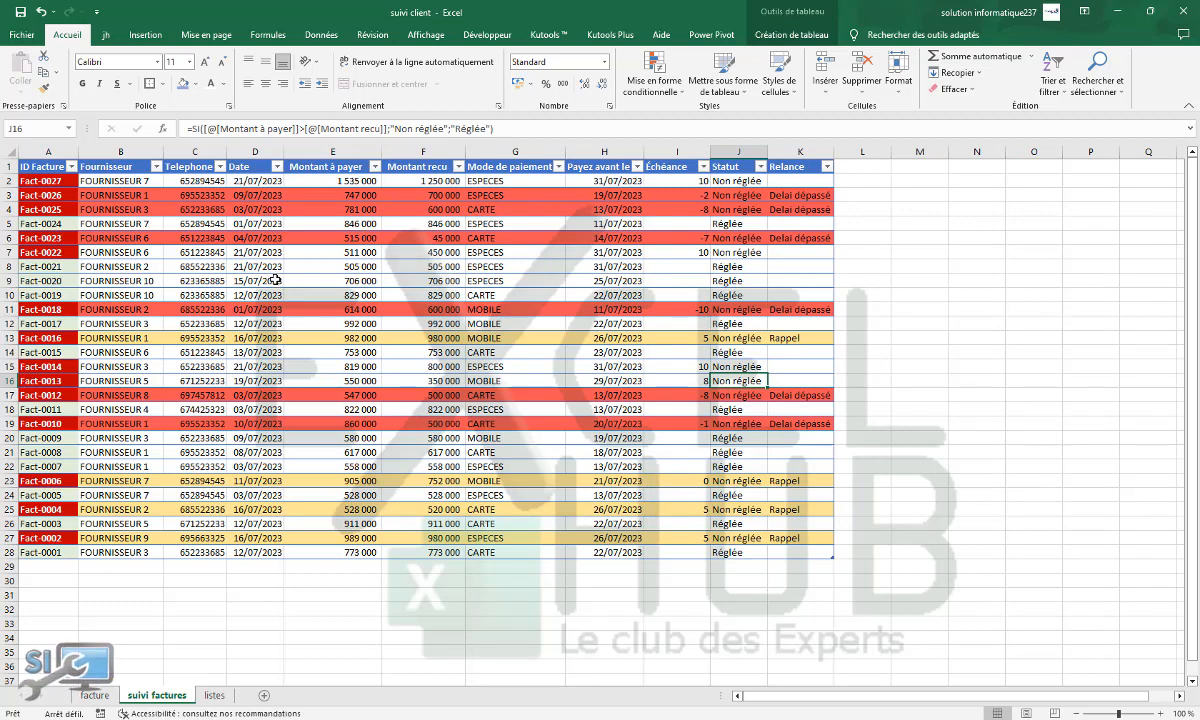
left_click(449, 310)
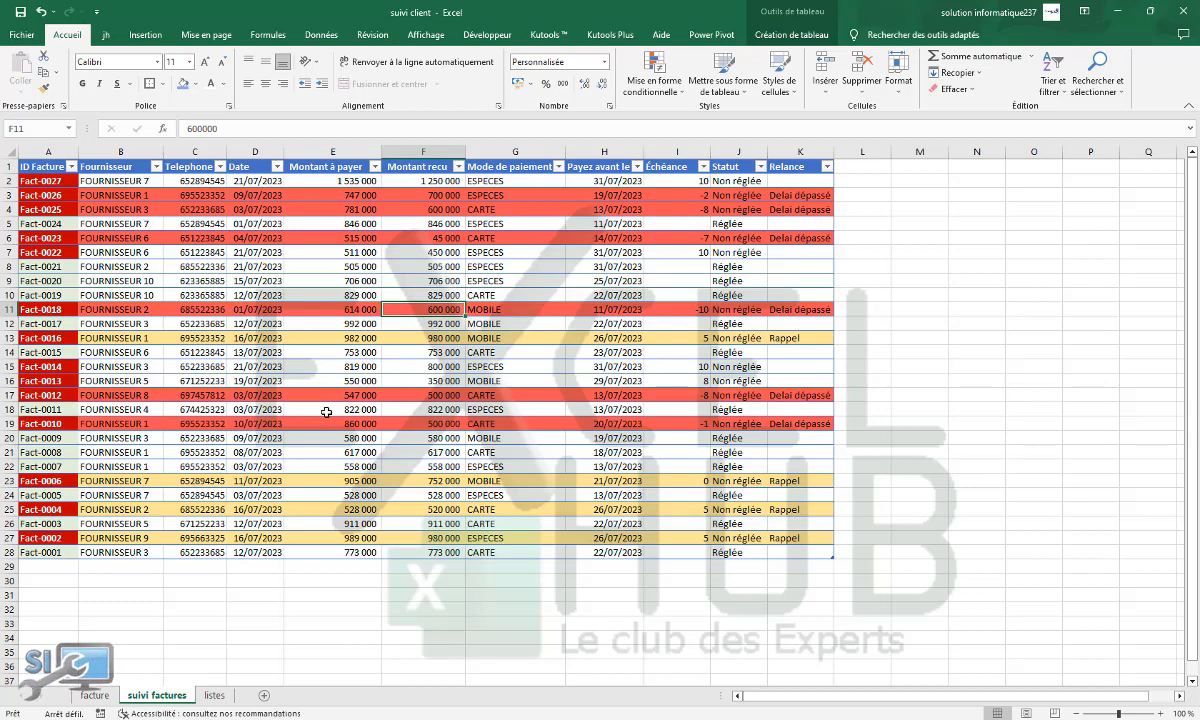
type("6")
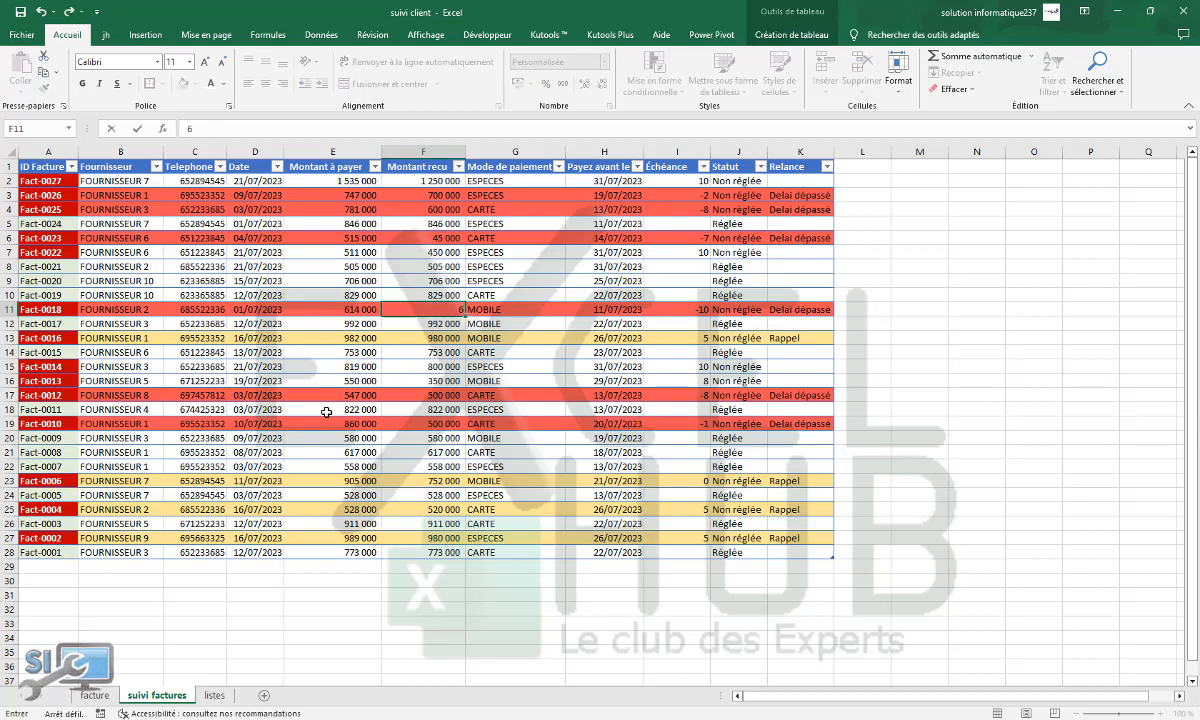
type("14000")
key("Return")
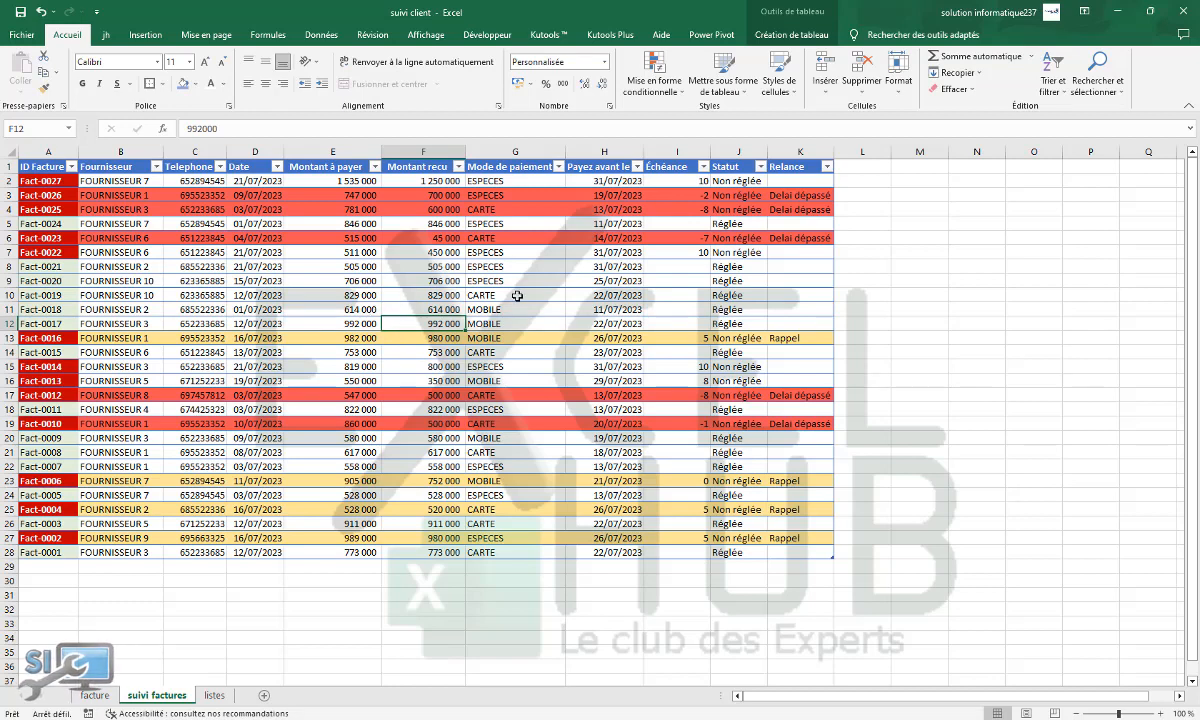
Step: Check the Statut and Échéance cells of row 11 against the amount entered in Montant recu
left_click(746, 311)
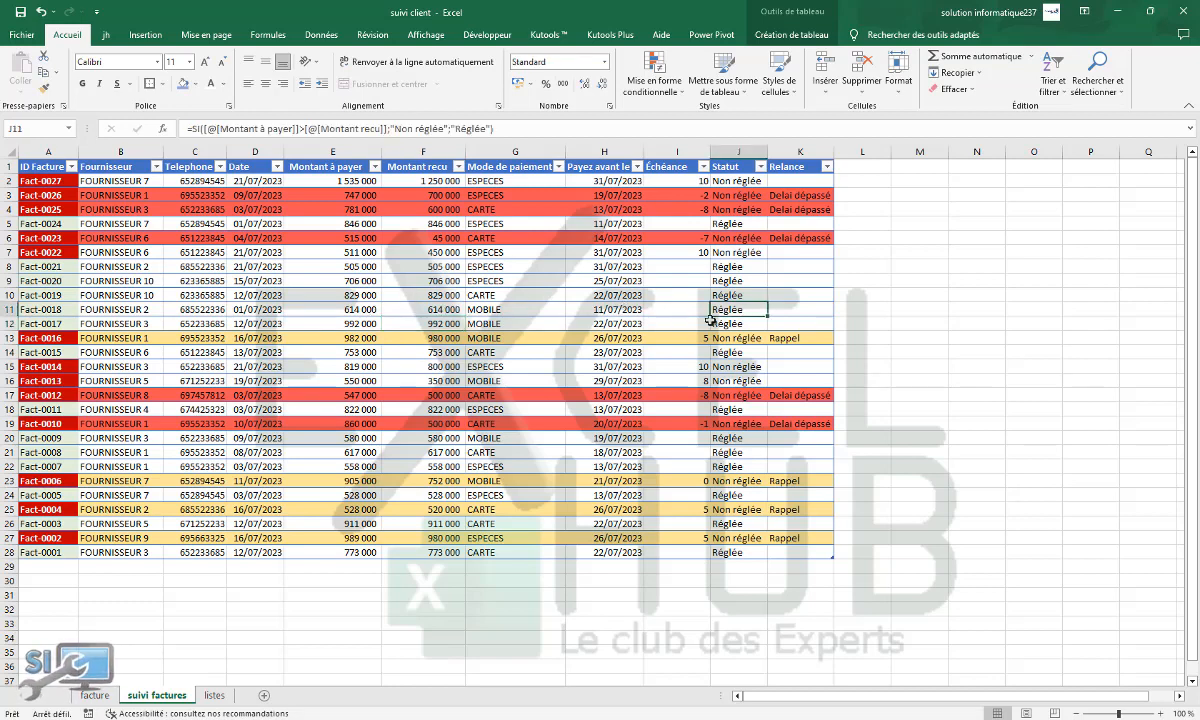
left_click(698, 308)
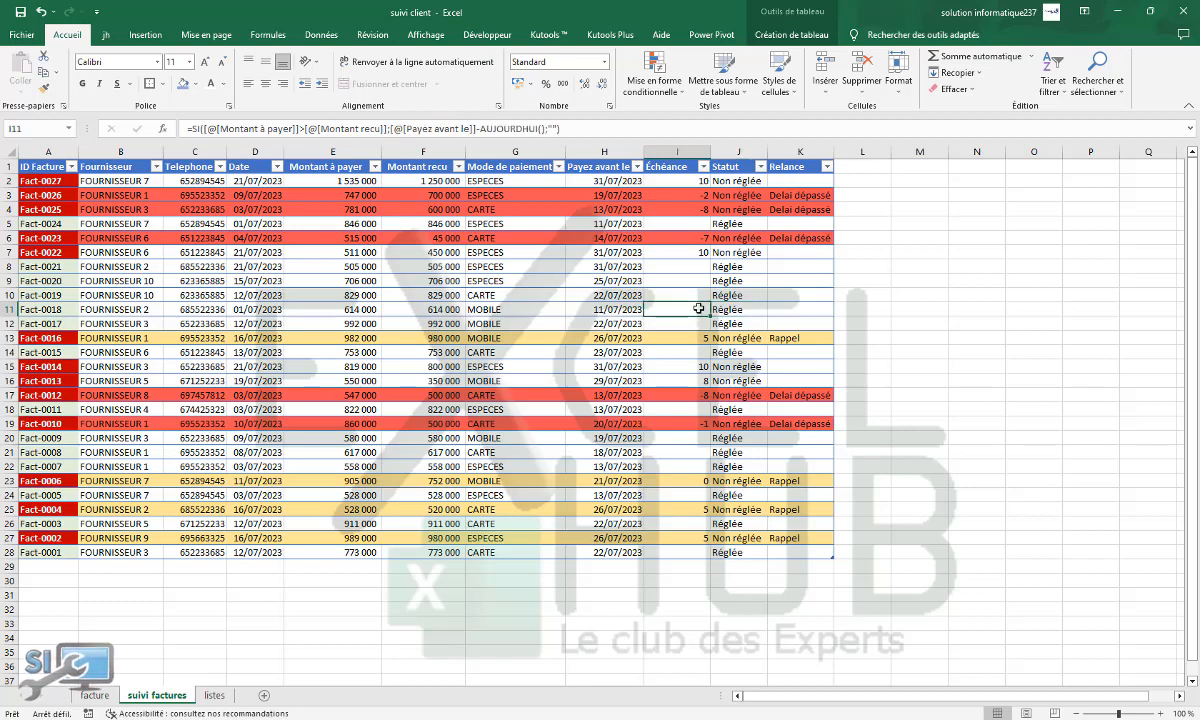
left_click(470, 449)
left_click(368, 476)
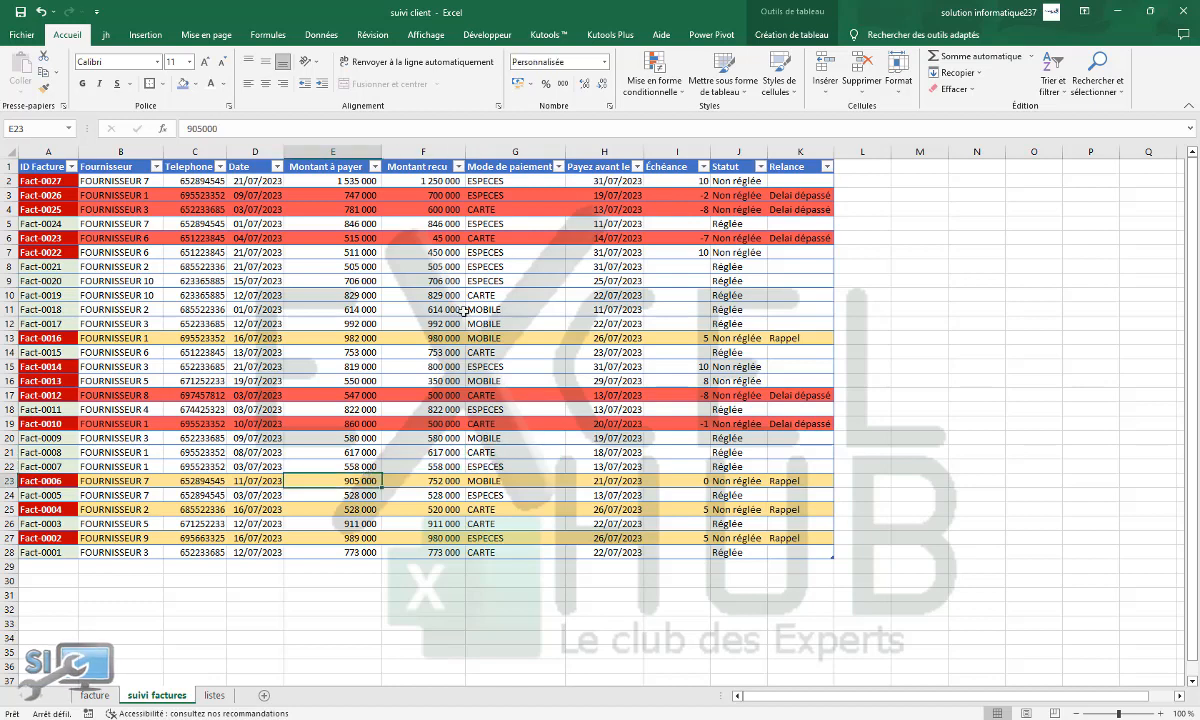
left_click(463, 311)
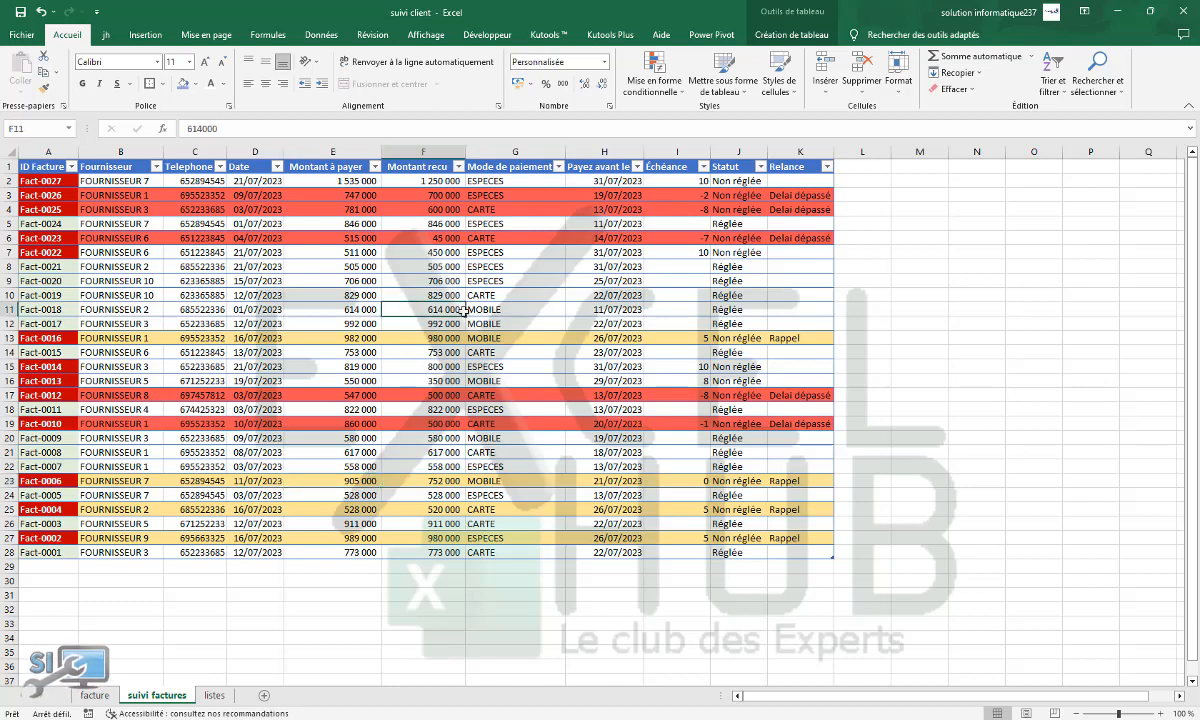
left_click(96, 698)
left_click(143, 697)
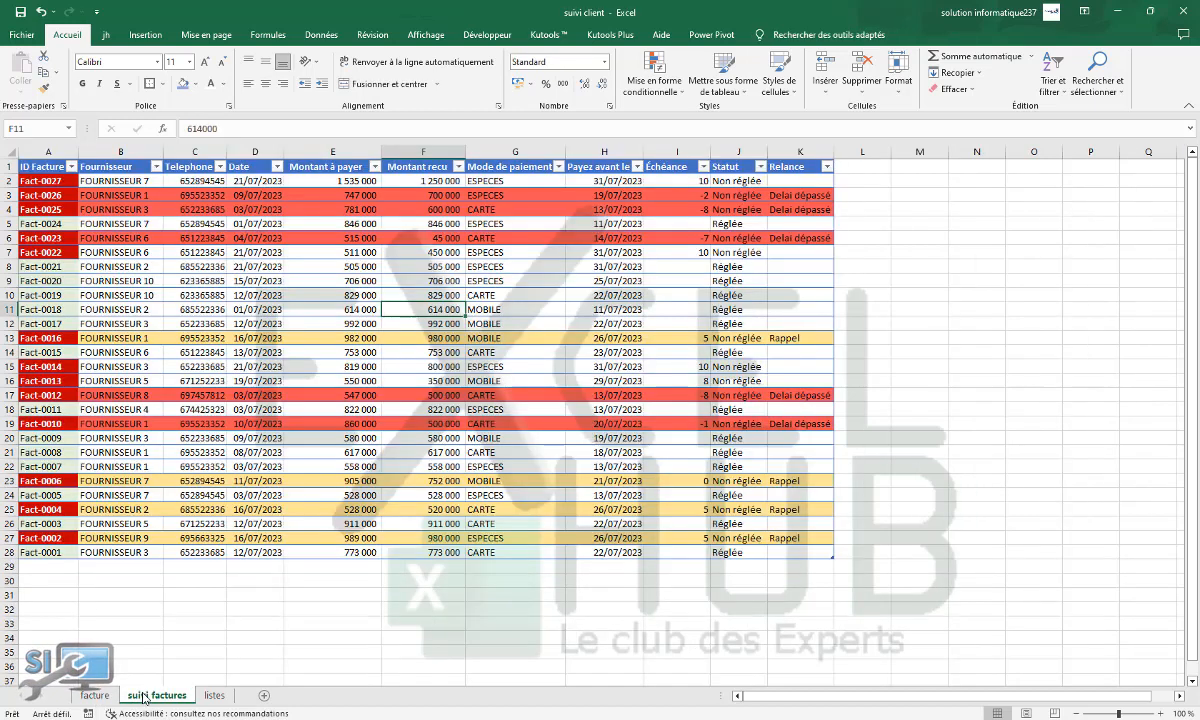
left_click(96, 697)
left_click(152, 693)
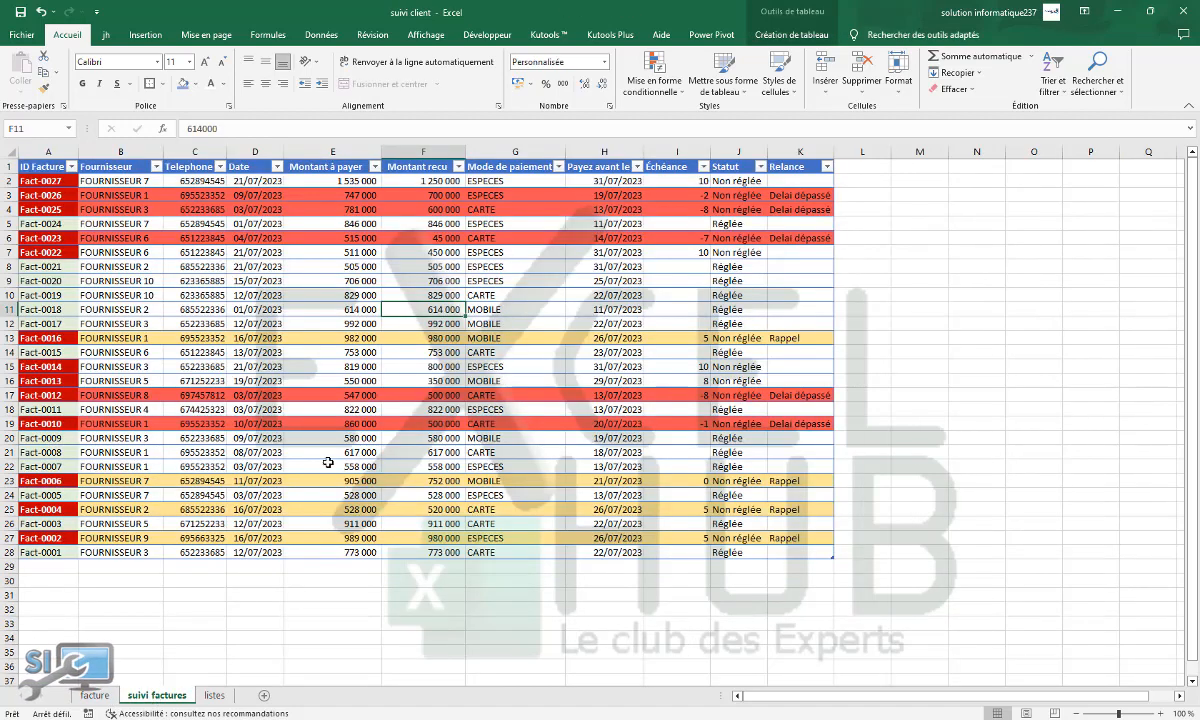
left_click(536, 280)
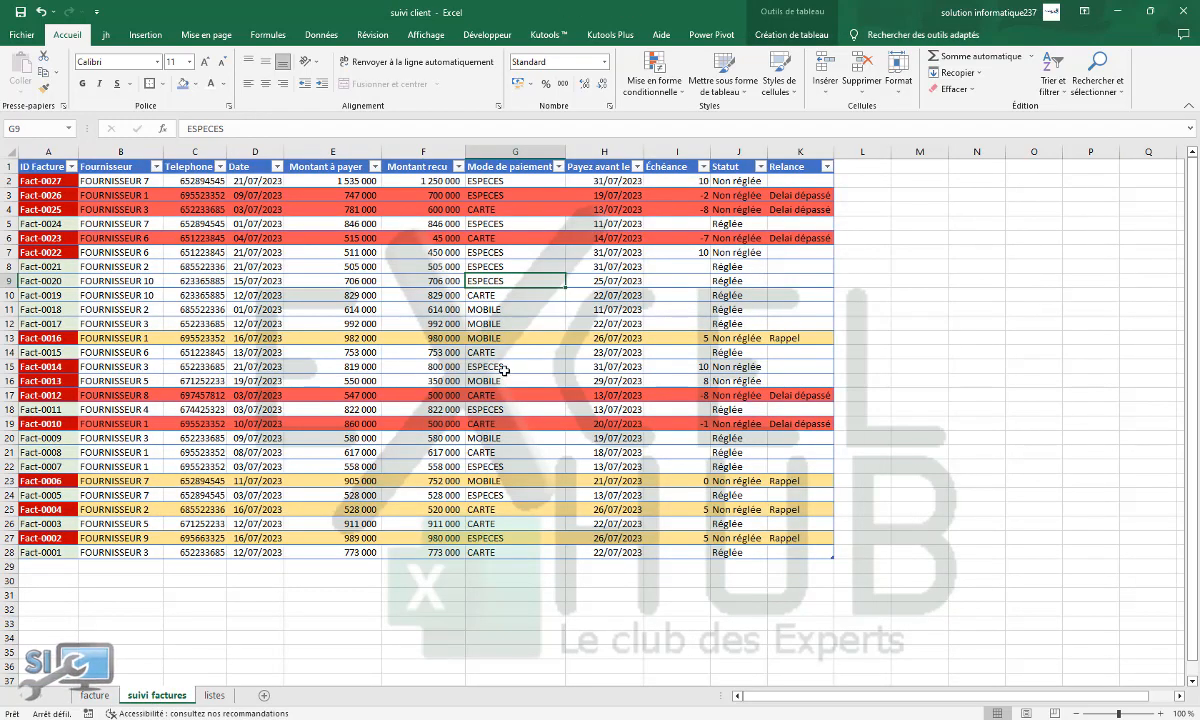
left_click(509, 310)
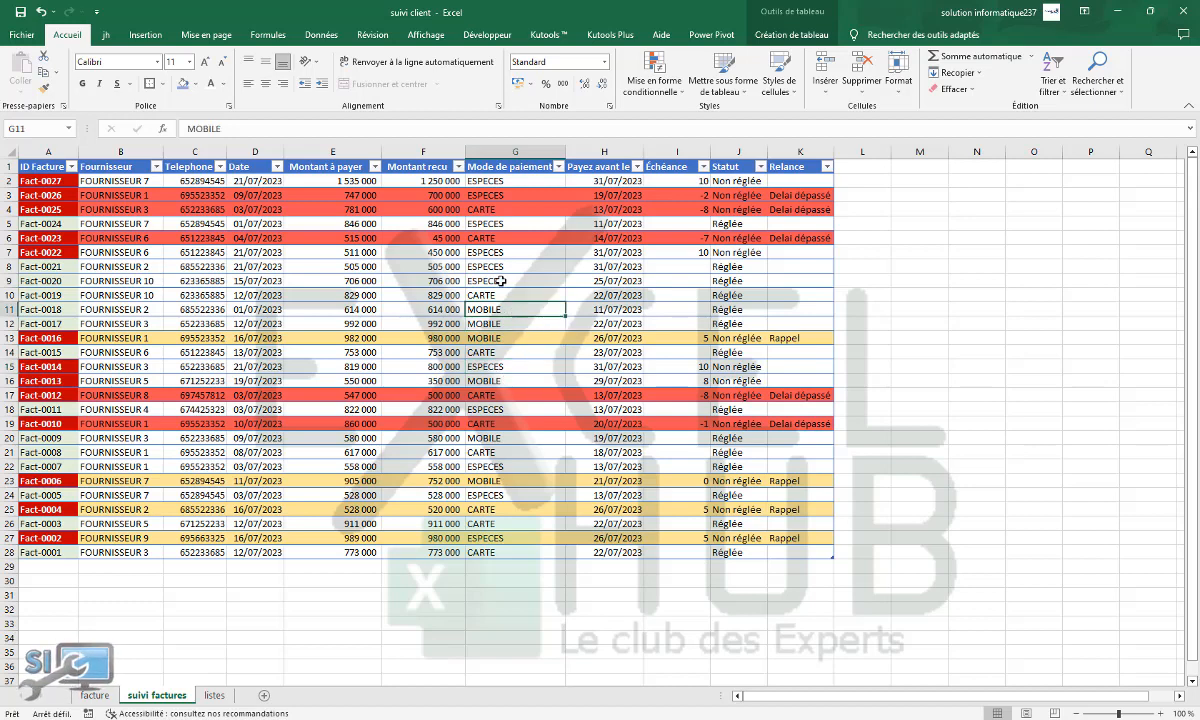
left_click(500, 281)
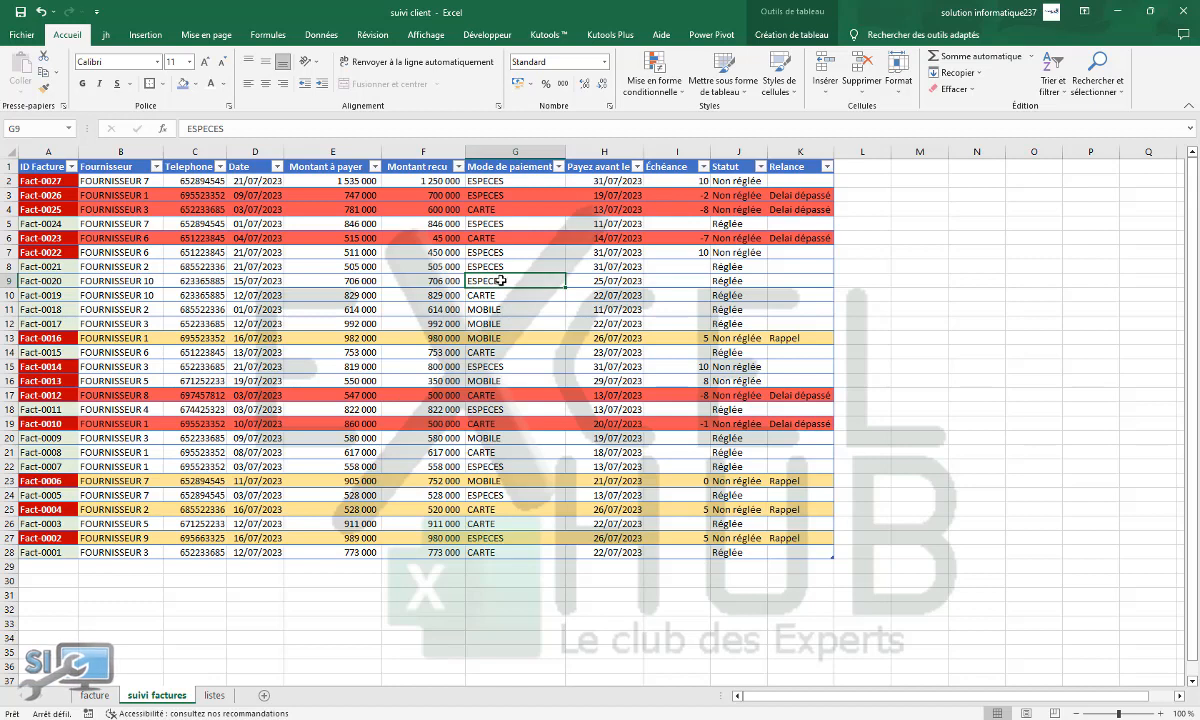
left_click(512, 256)
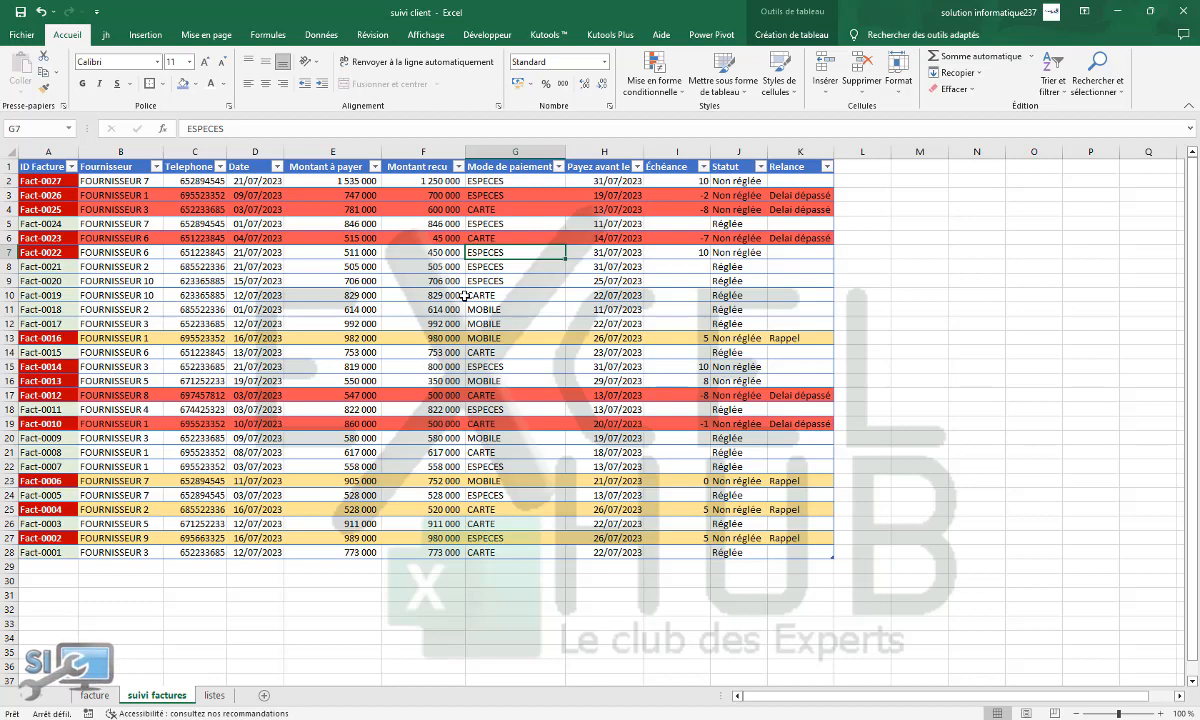
left_click(588, 437)
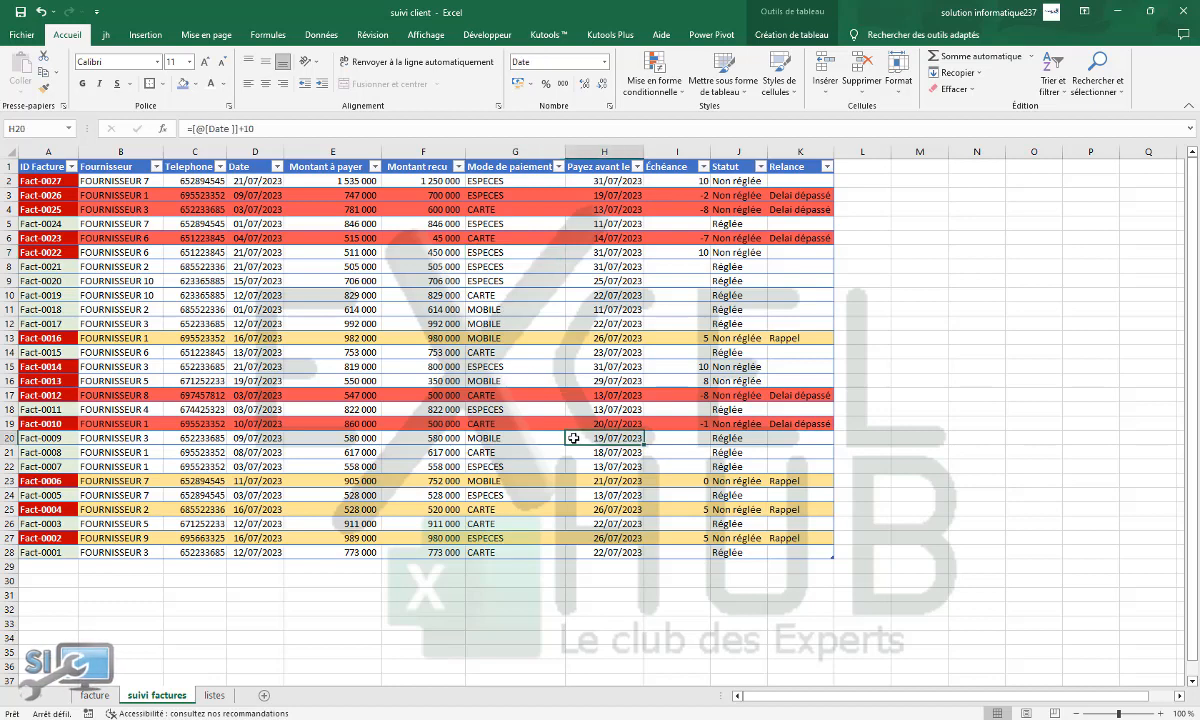
left_click(105, 695)
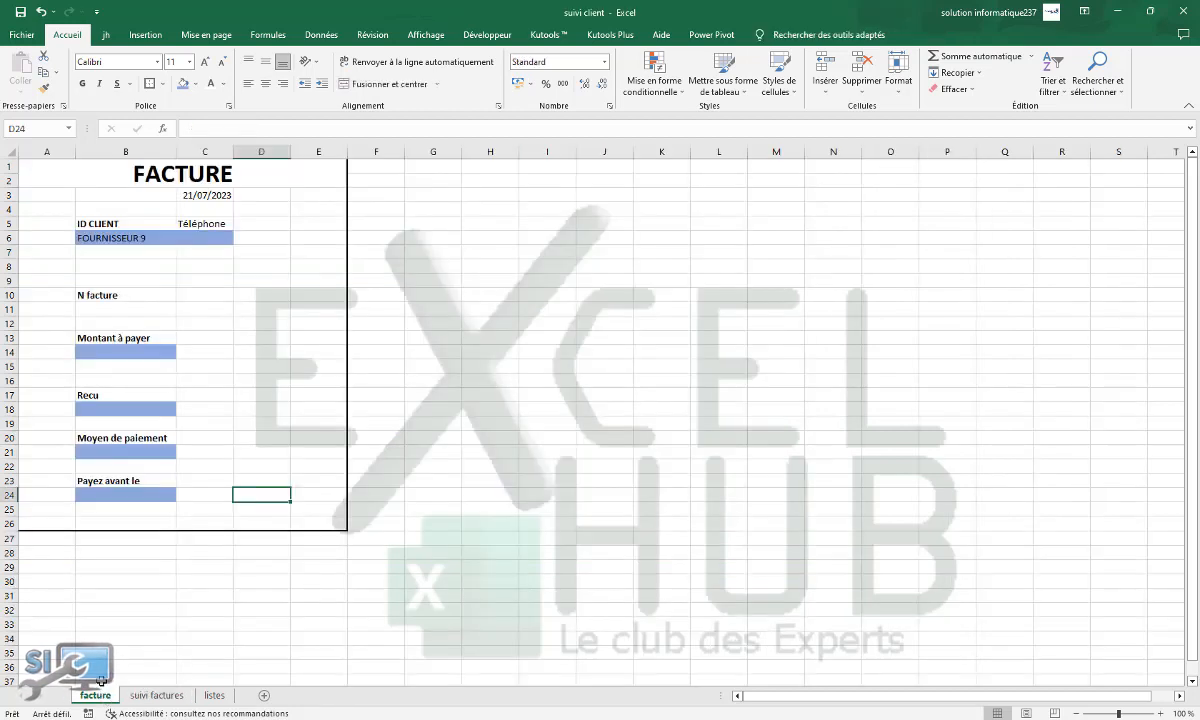
left_click(332, 319)
left_click(239, 250)
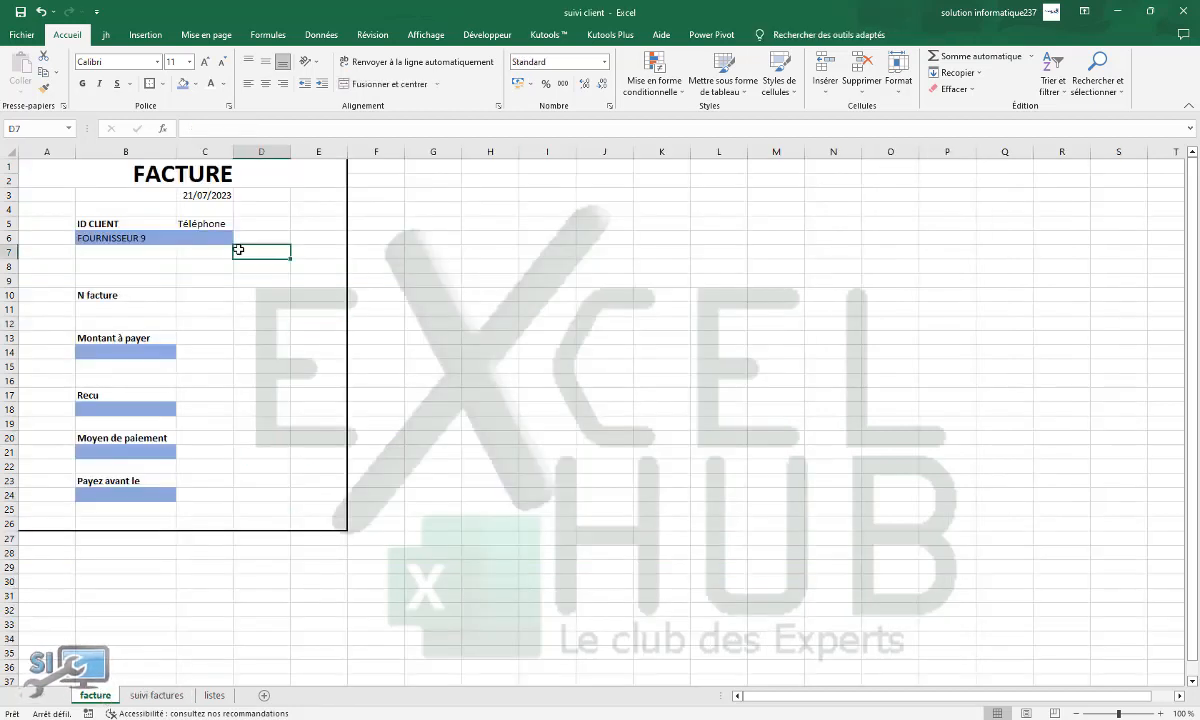
left_click(30, 165)
left_click(293, 451)
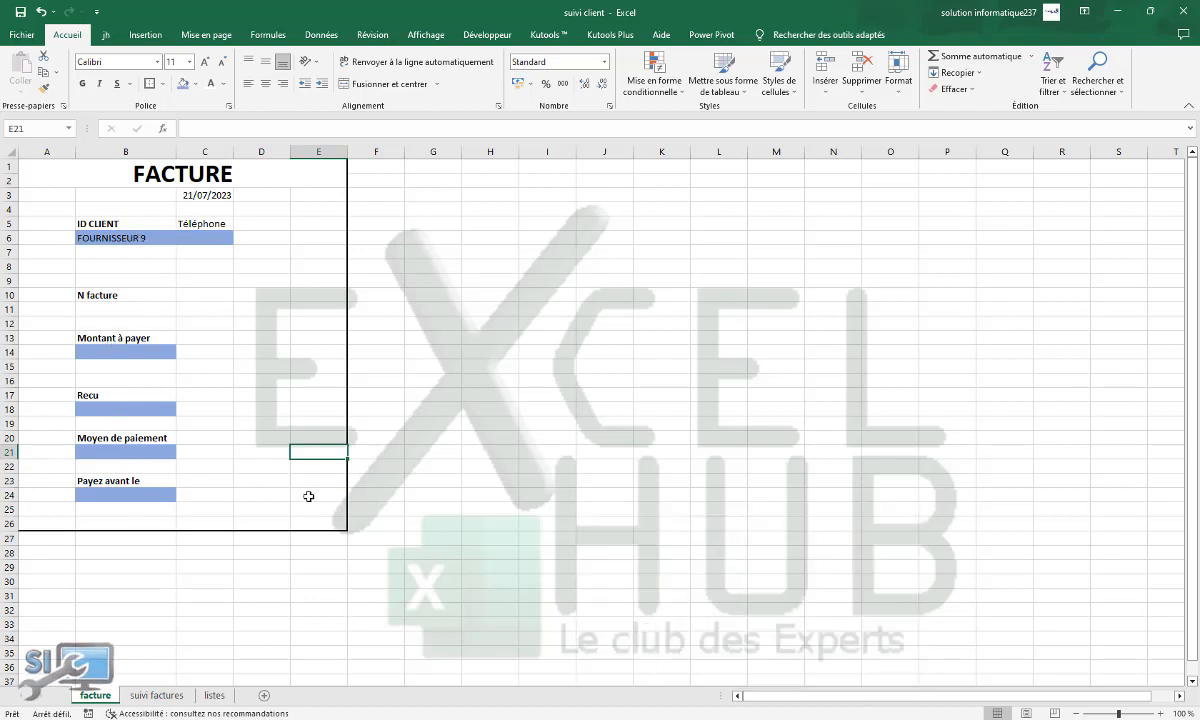
left_click(266, 494)
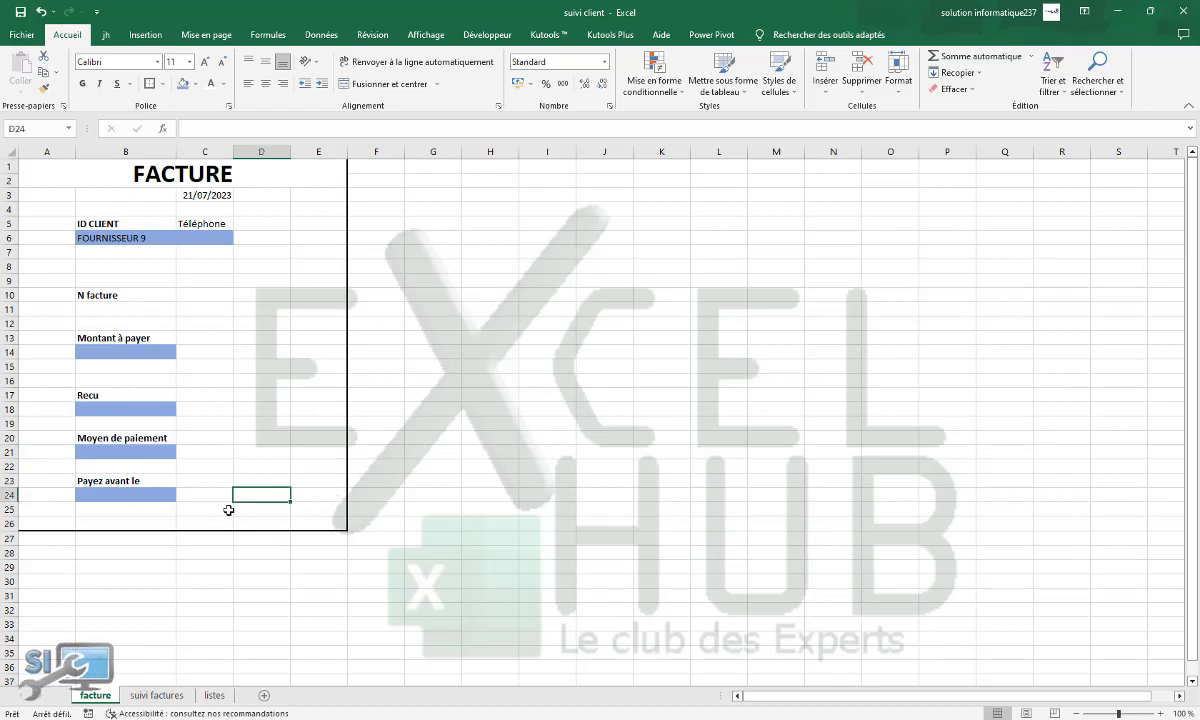
left_click(156, 695)
left_click(539, 267)
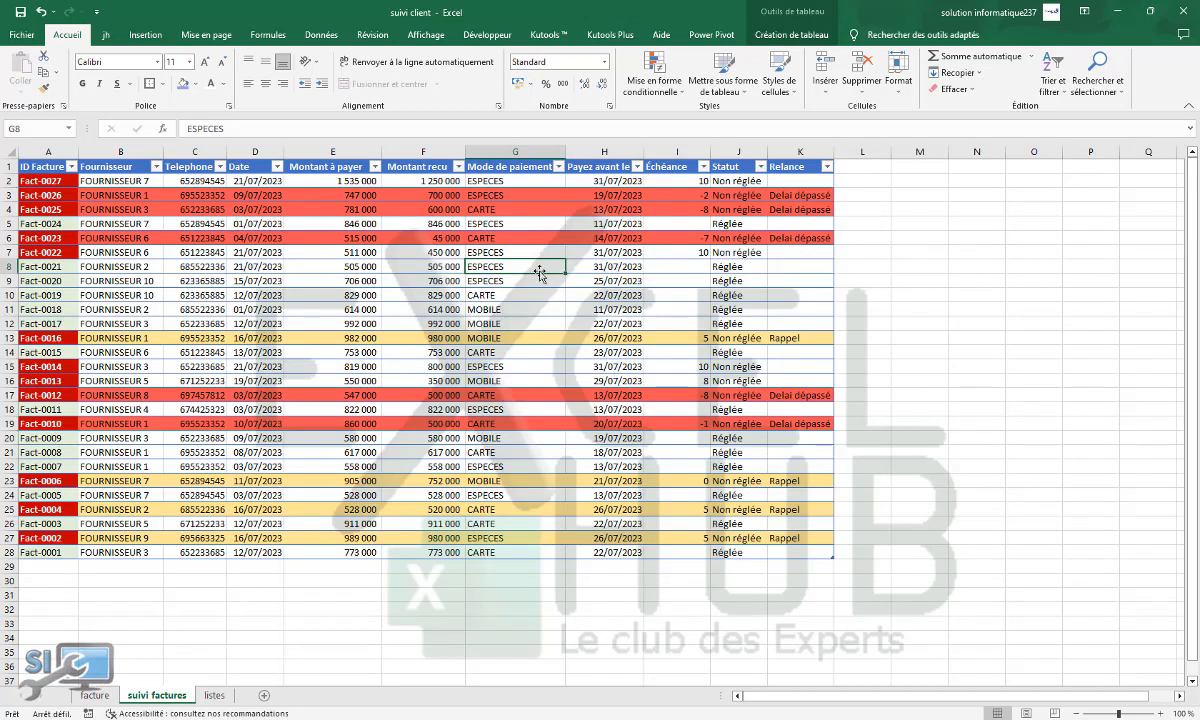
key("Down")
key("Down")
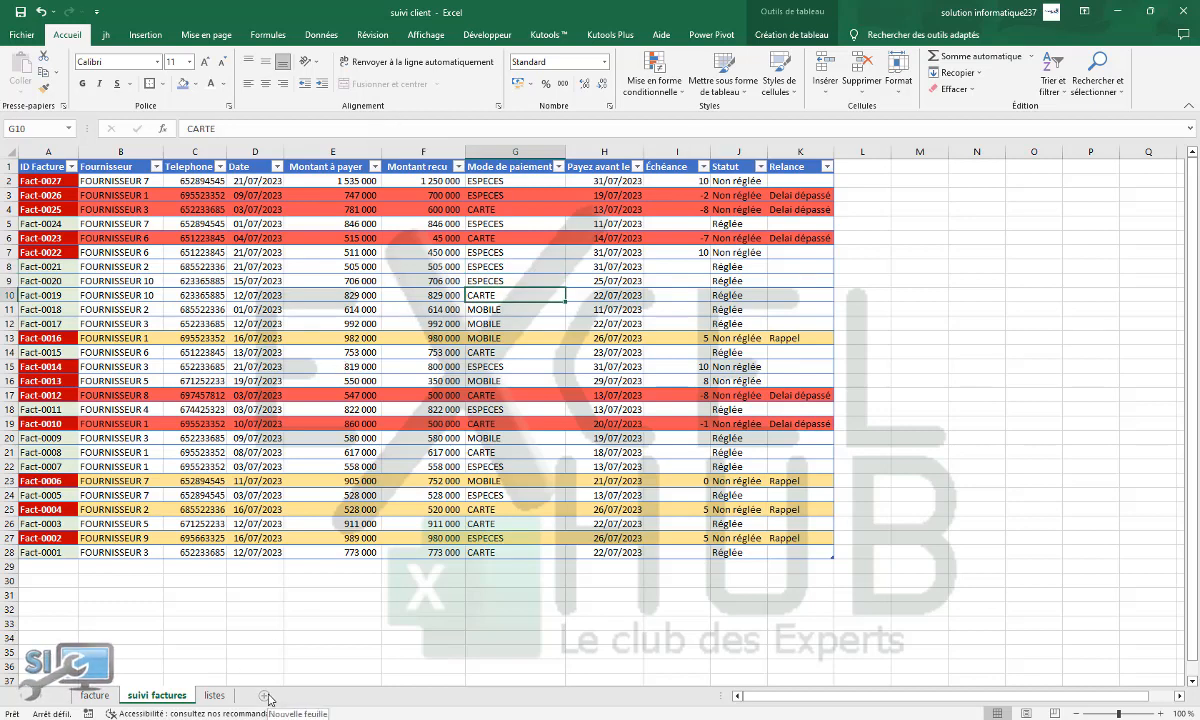
Step: On the facture sheet, draw a rounded rectangle about 1.6 cm high and 3.9 cm wide beside the invoice form, around H2:J5
left_click(96, 695)
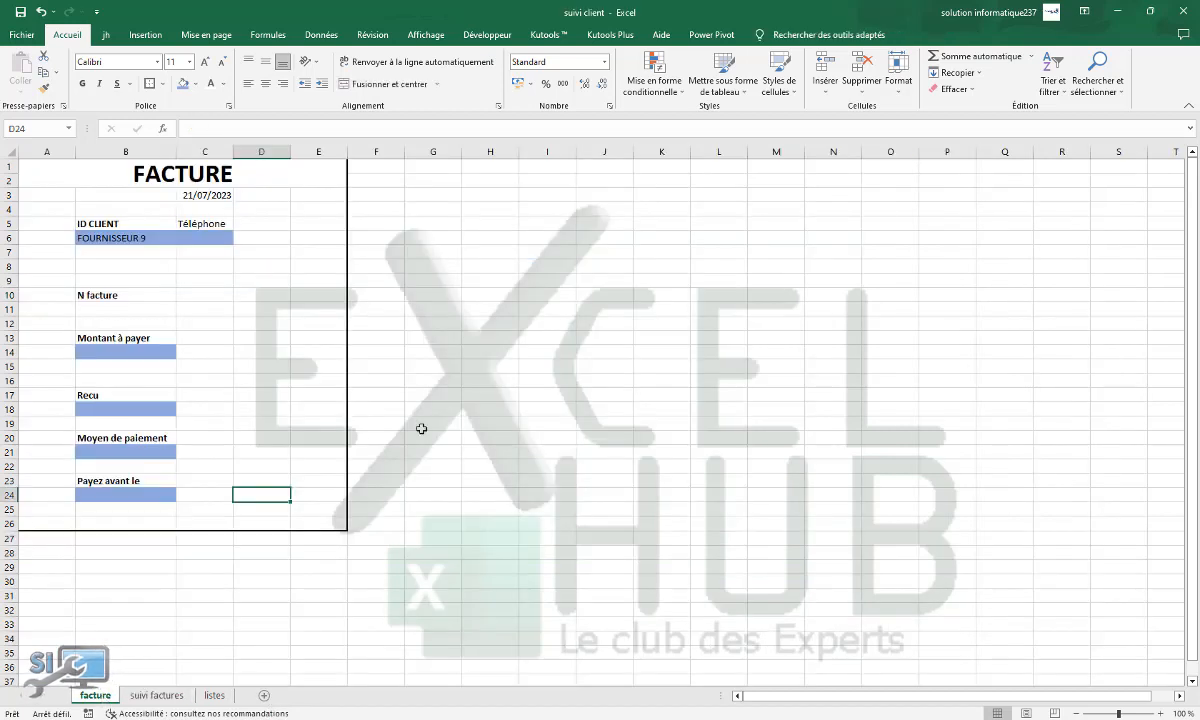
left_click(508, 238)
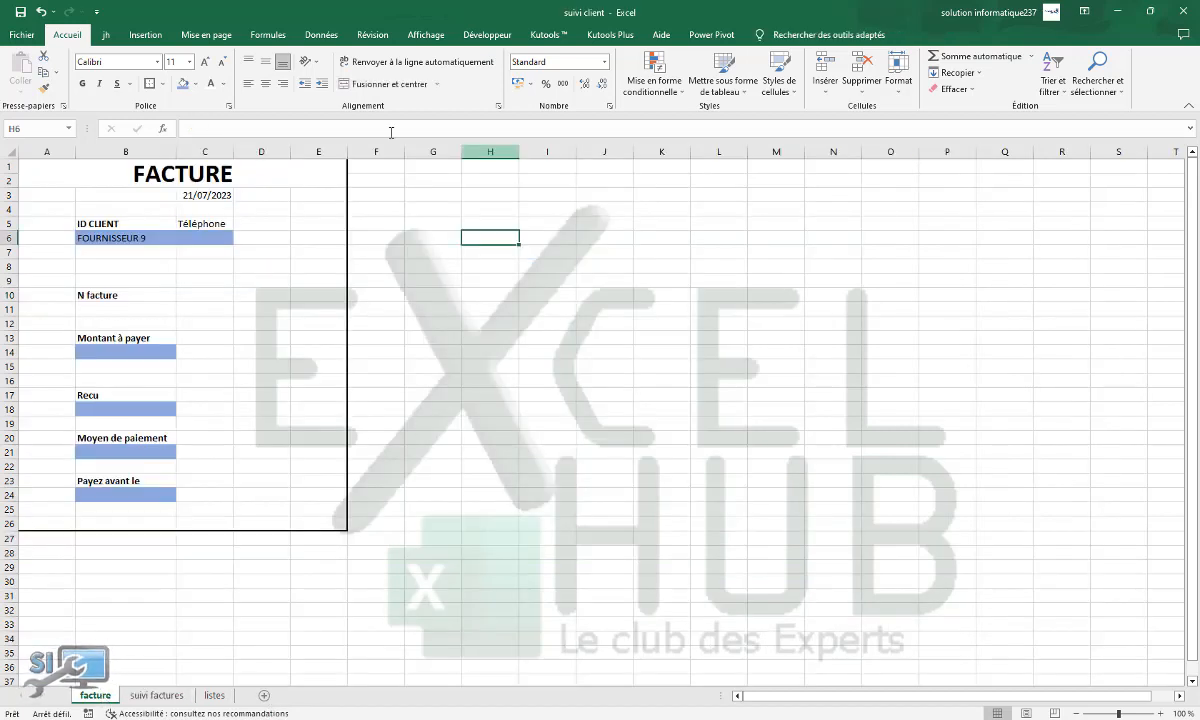
left_click(145, 35)
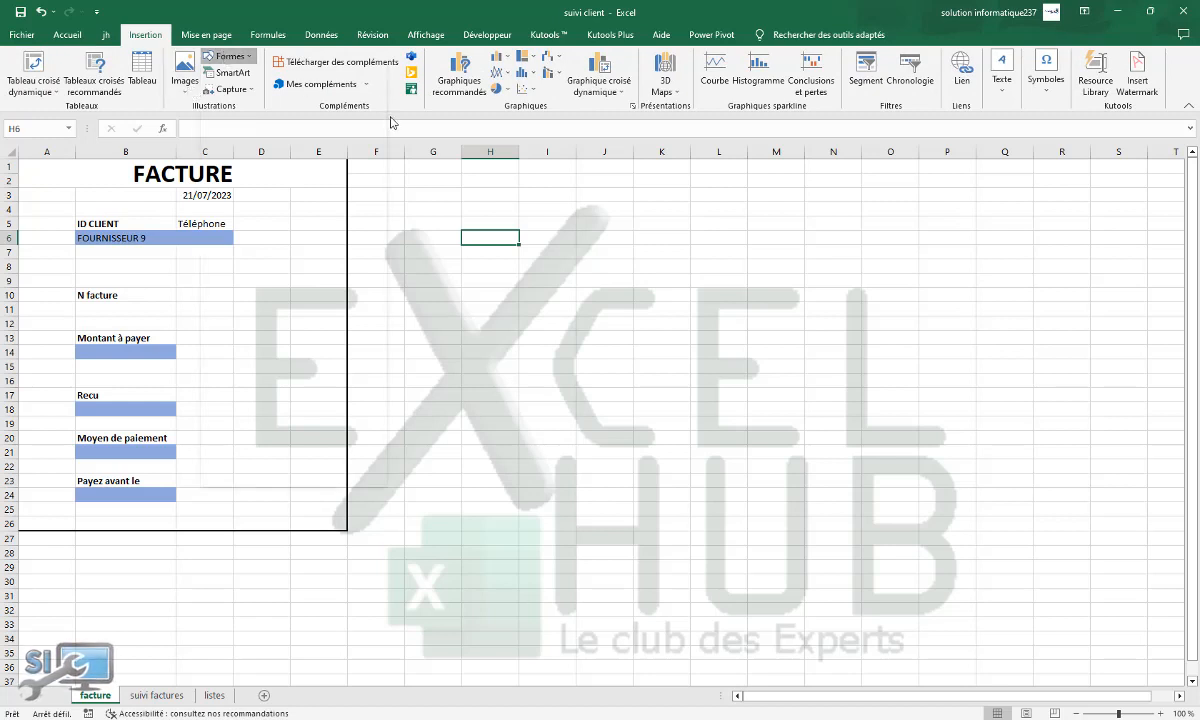
left_click(229, 56)
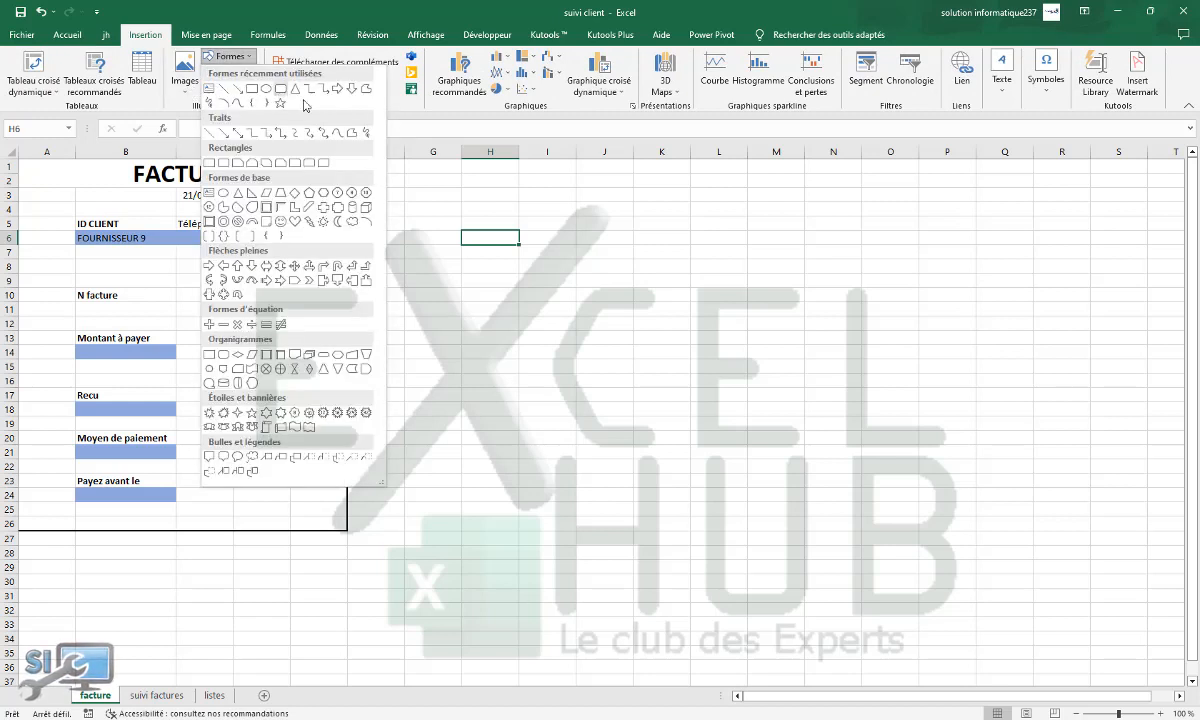
left_click(264, 87)
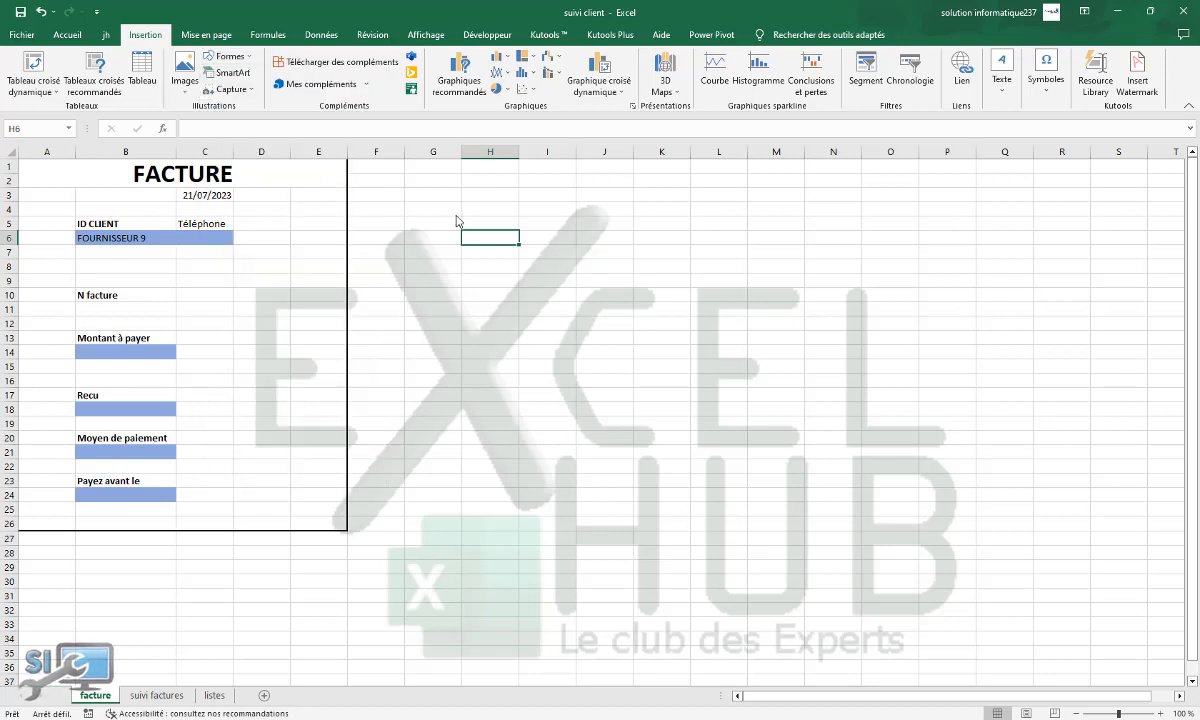
left_click_drag(509, 183, 615, 224)
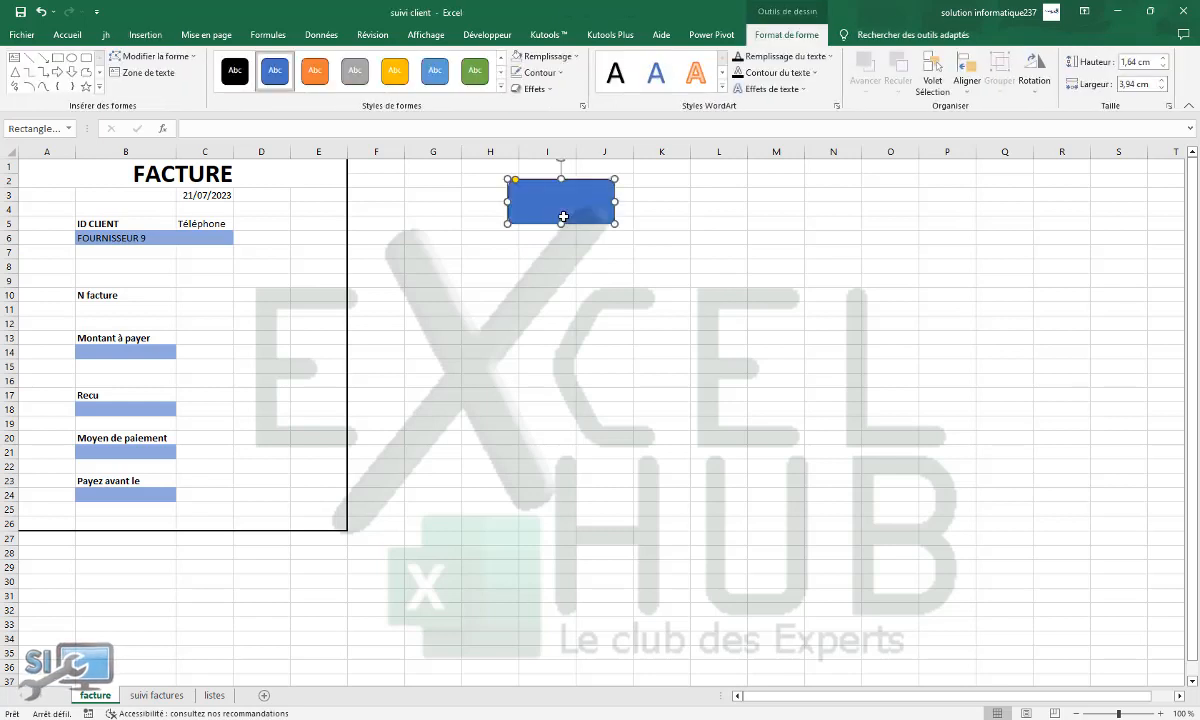
Step: Label the rounded rectangle "Voir factures non réglées" and centre its text horizontally and vertically
type("V")
type("oir factures non réglées")
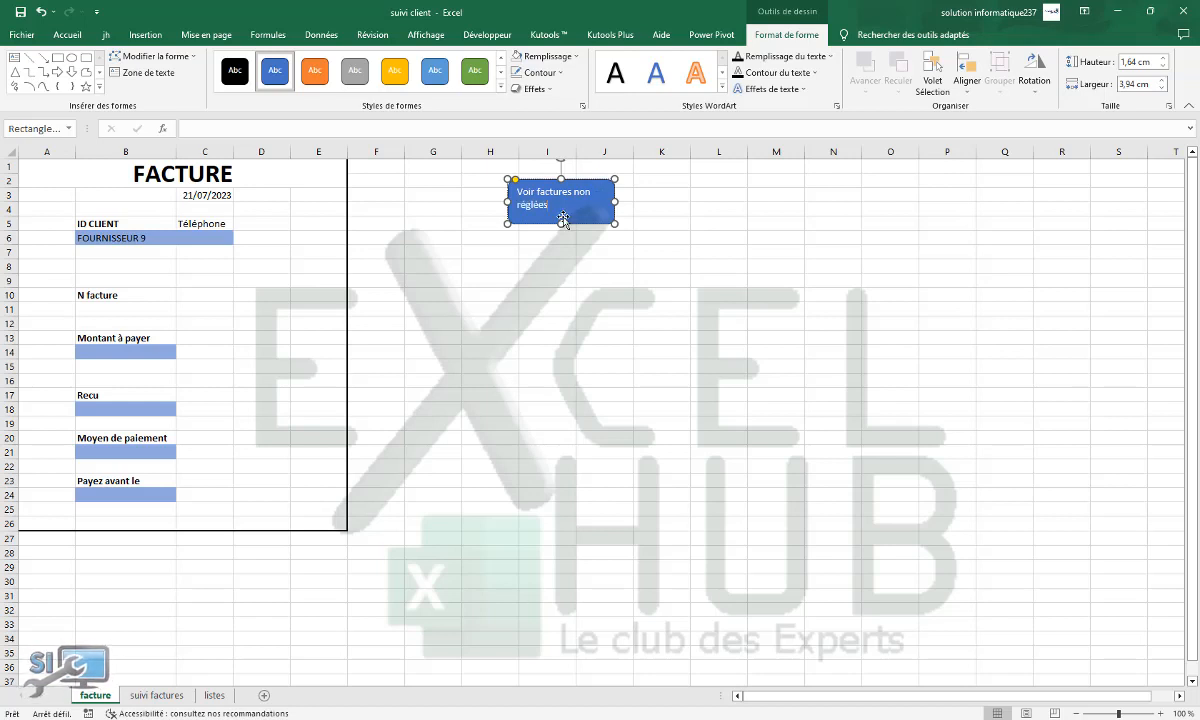
left_click(509, 333)
left_click(576, 220)
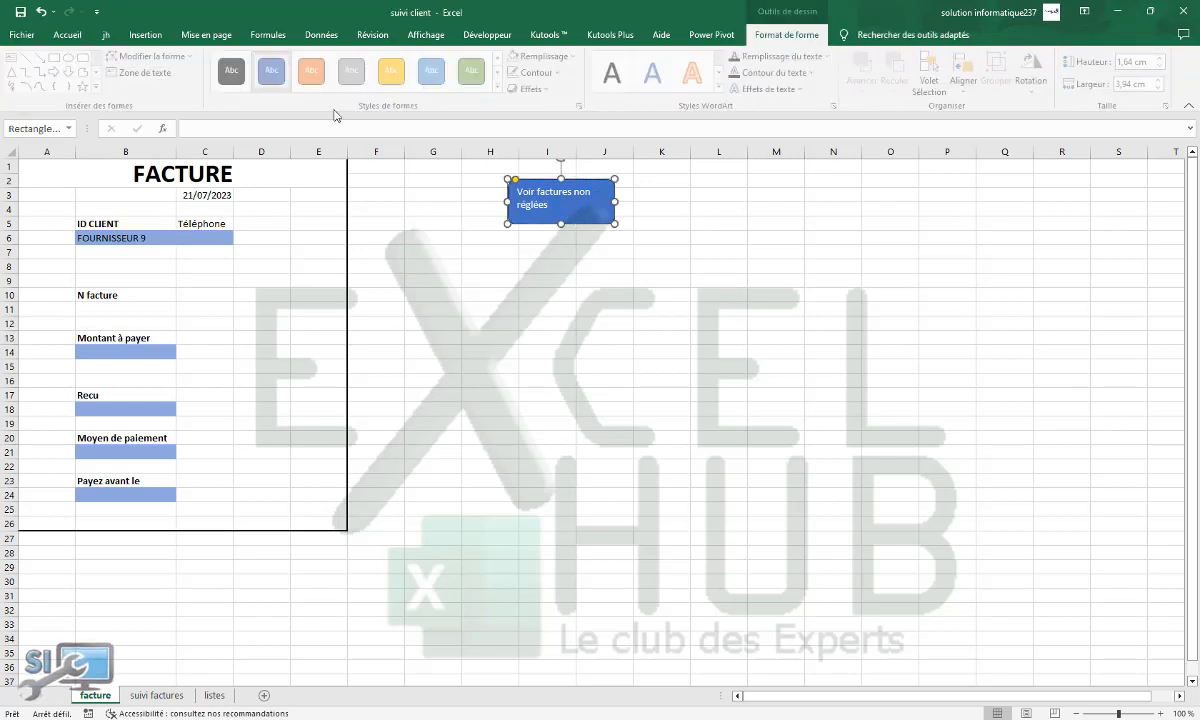
left_click(69, 35)
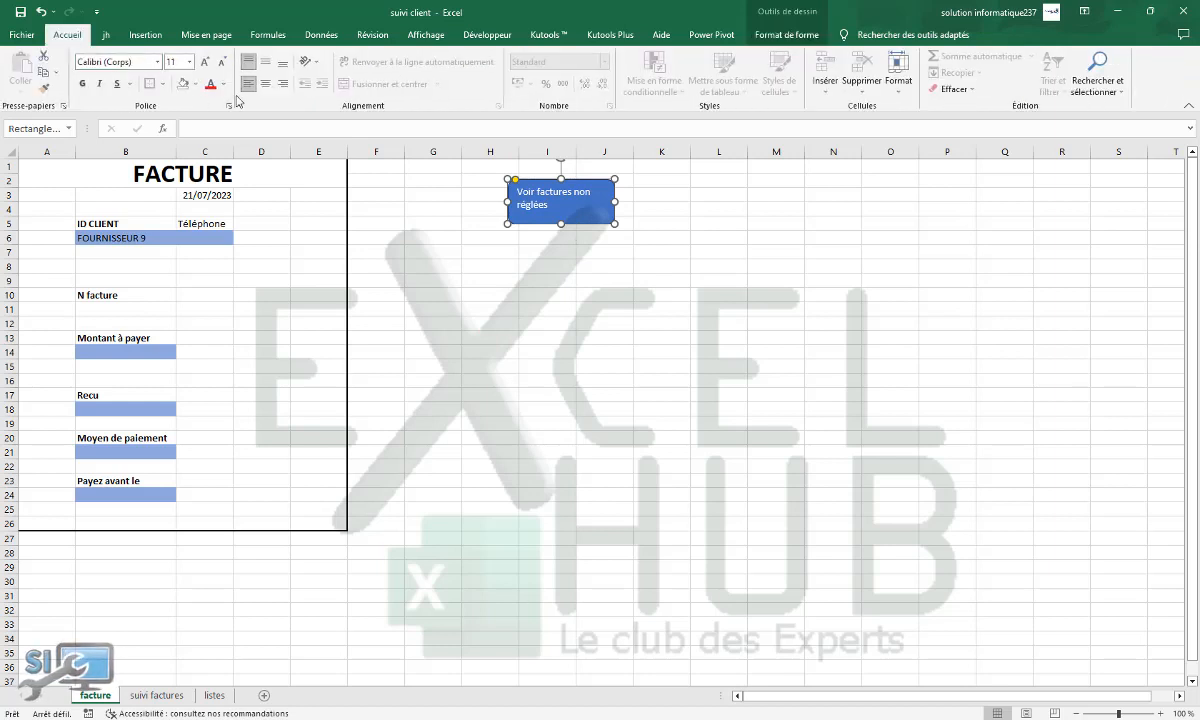
left_click(265, 84)
left_click(266, 63)
left_click(491, 308)
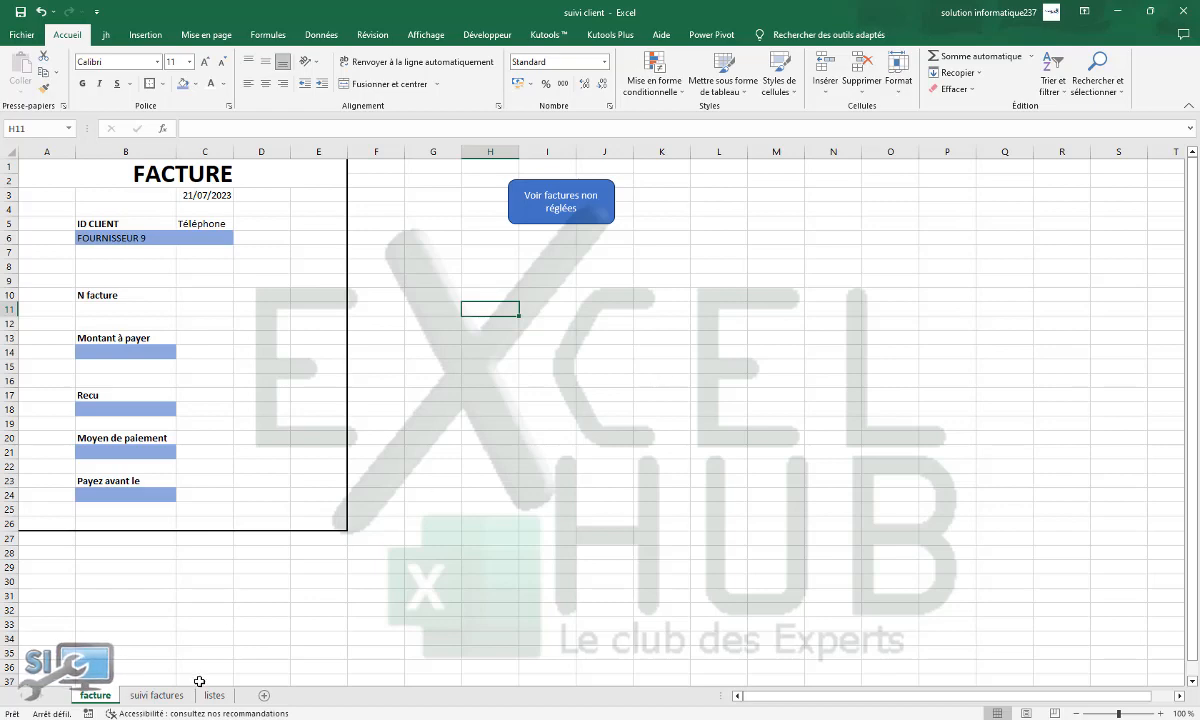
Step: Return to the suivi factures sheet and select the Relance cell in row 10
left_click(165, 698)
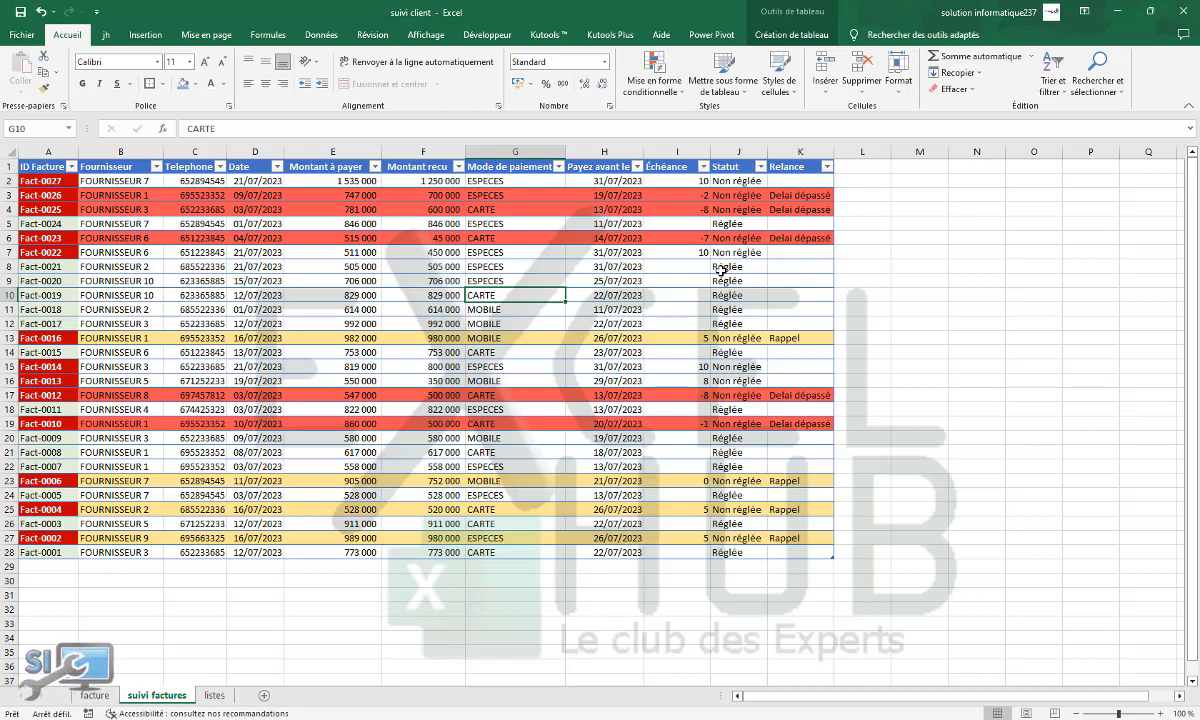
left_click(810, 294)
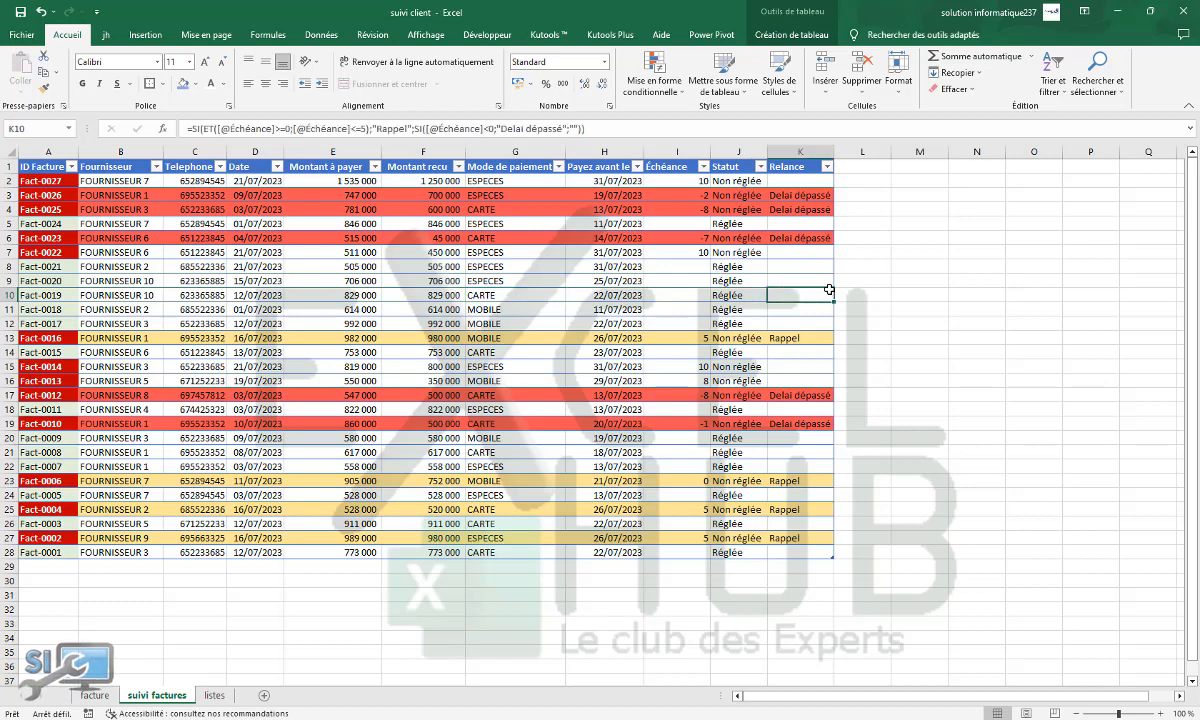